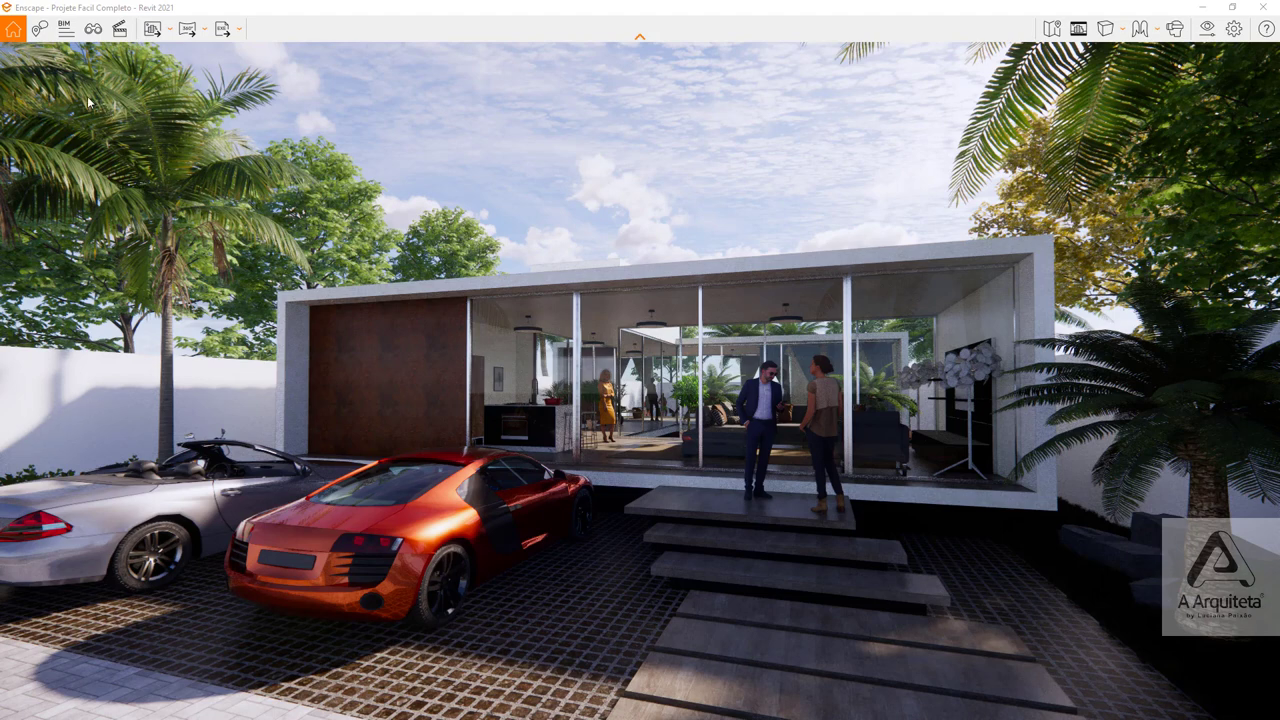
- Open Enscape's Help panel and scroll through its list of basic and advanced navigation controls
left_click(1266, 28)
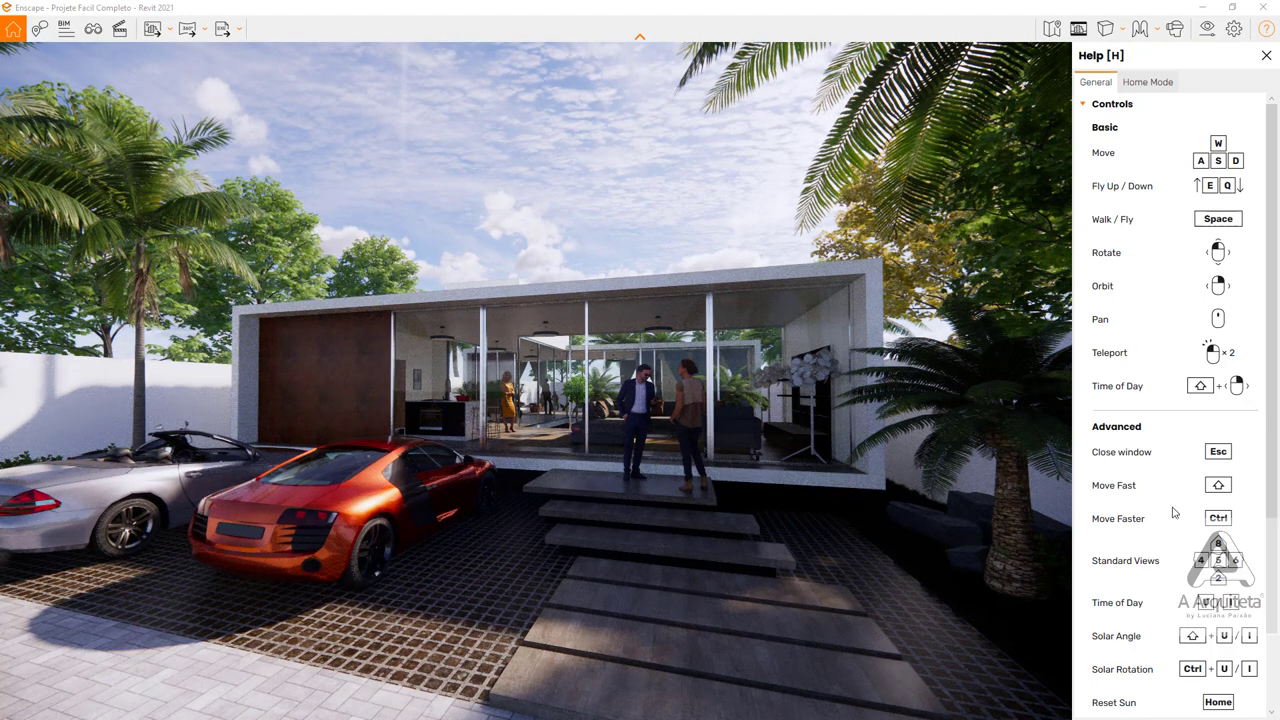
left_click(1266, 55)
left_click(1266, 28)
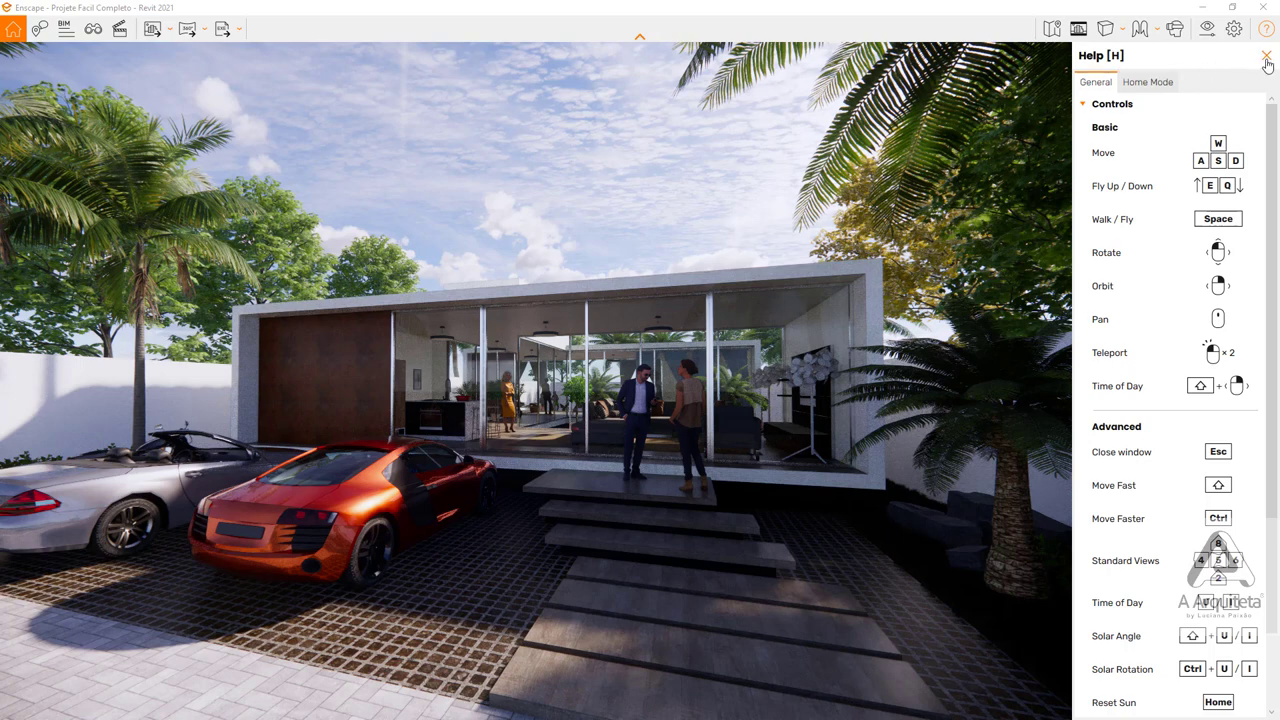
scroll(1230, 275, "down", 2)
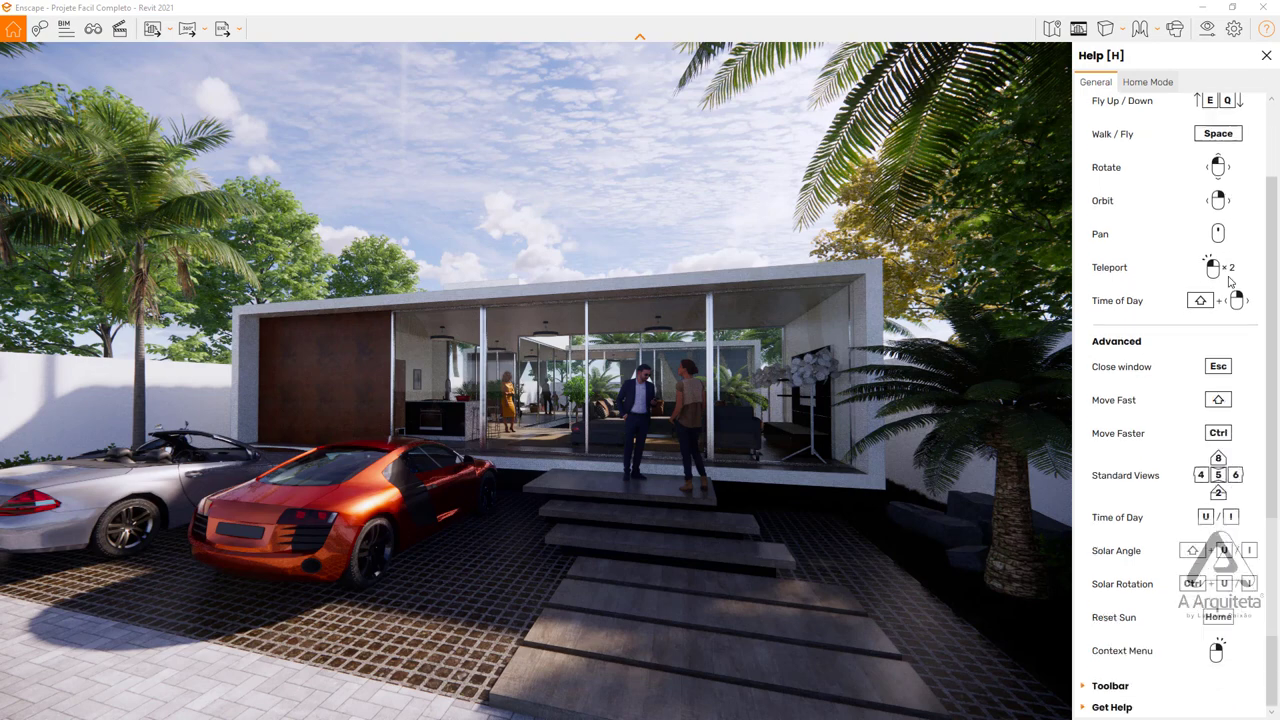
scroll(1230, 280, "up", 2)
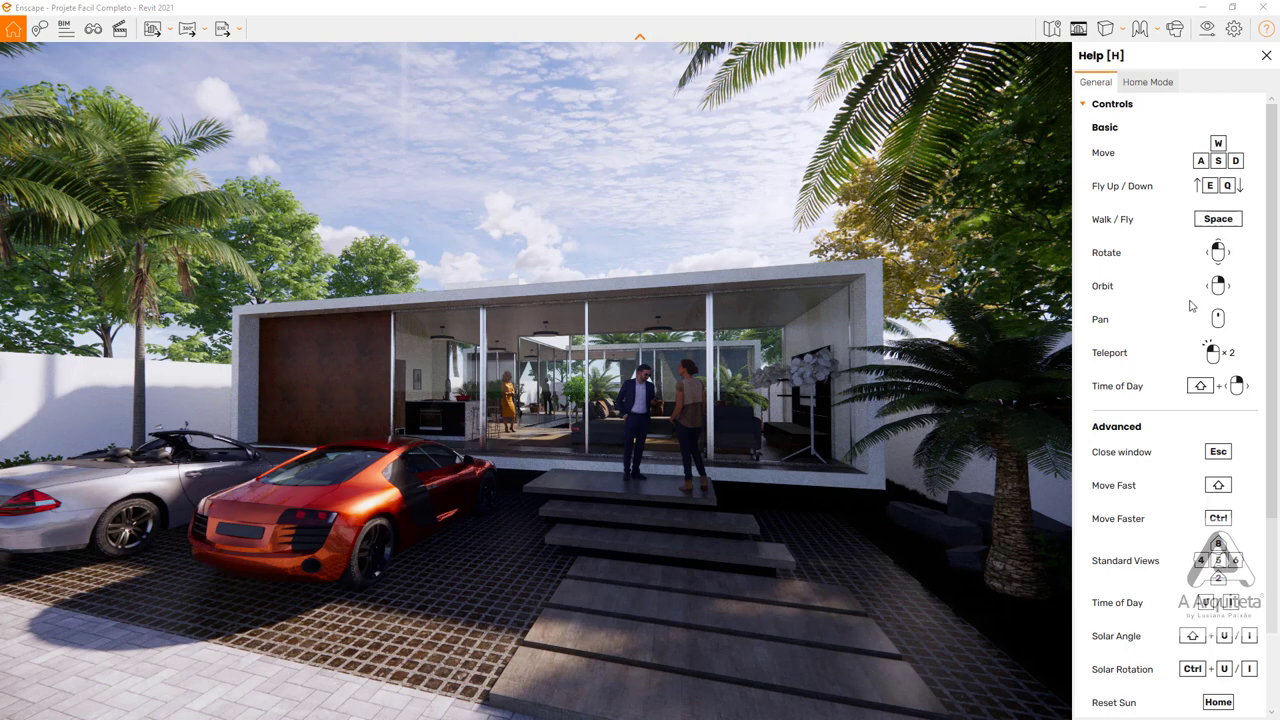
scroll(1210, 297, "down", 2)
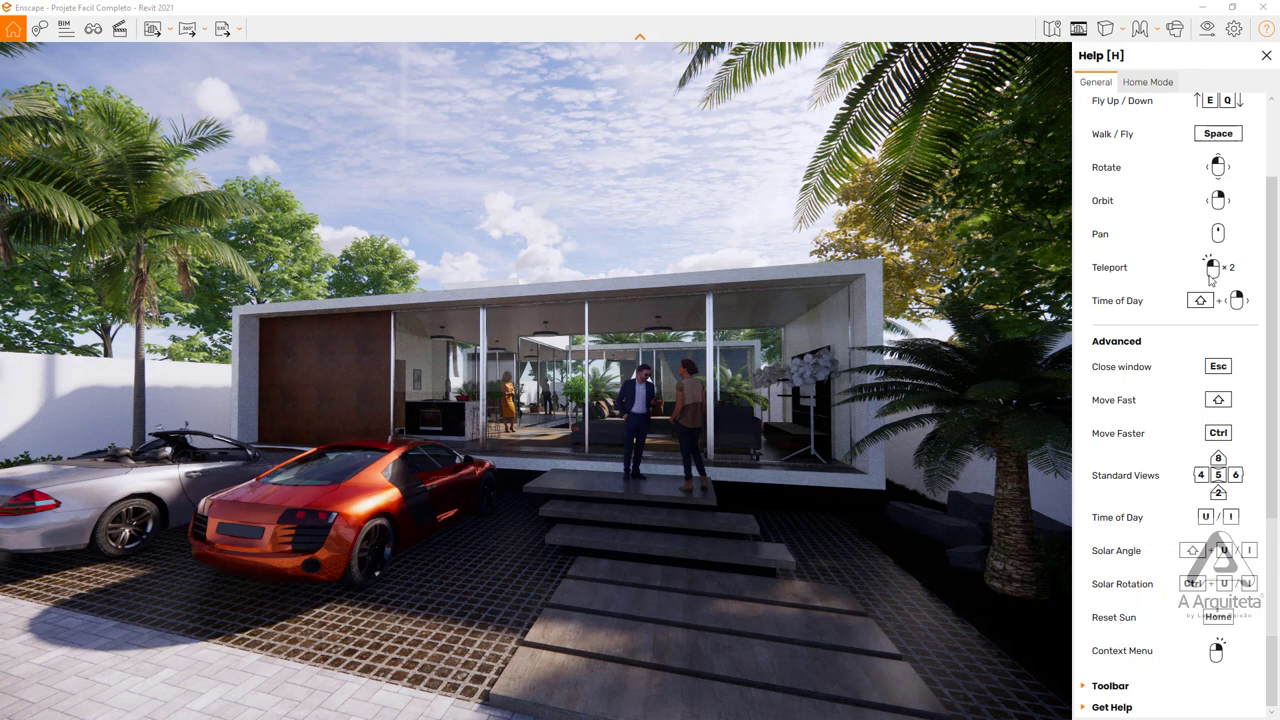
scroll(1212, 241, "up", 2)
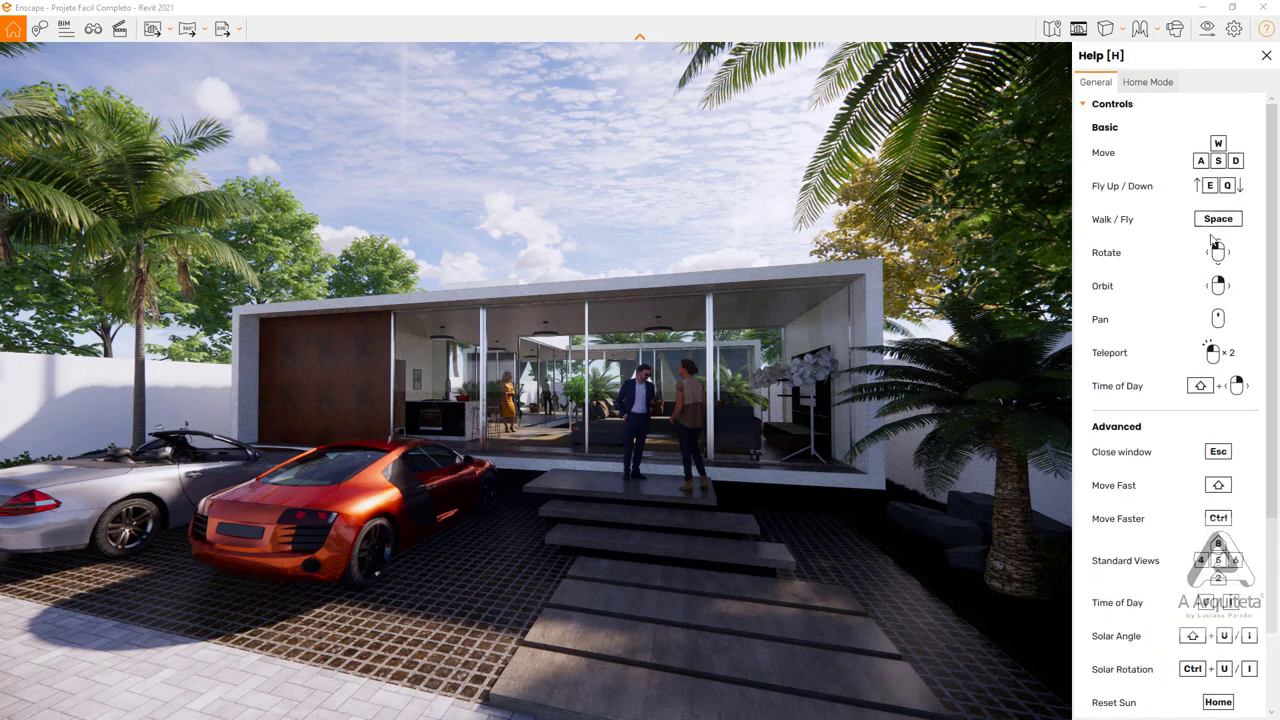
- Swap Help for the Collaborative Annotation panel and walk the camera to the orange car and steps
left_click(1267, 56)
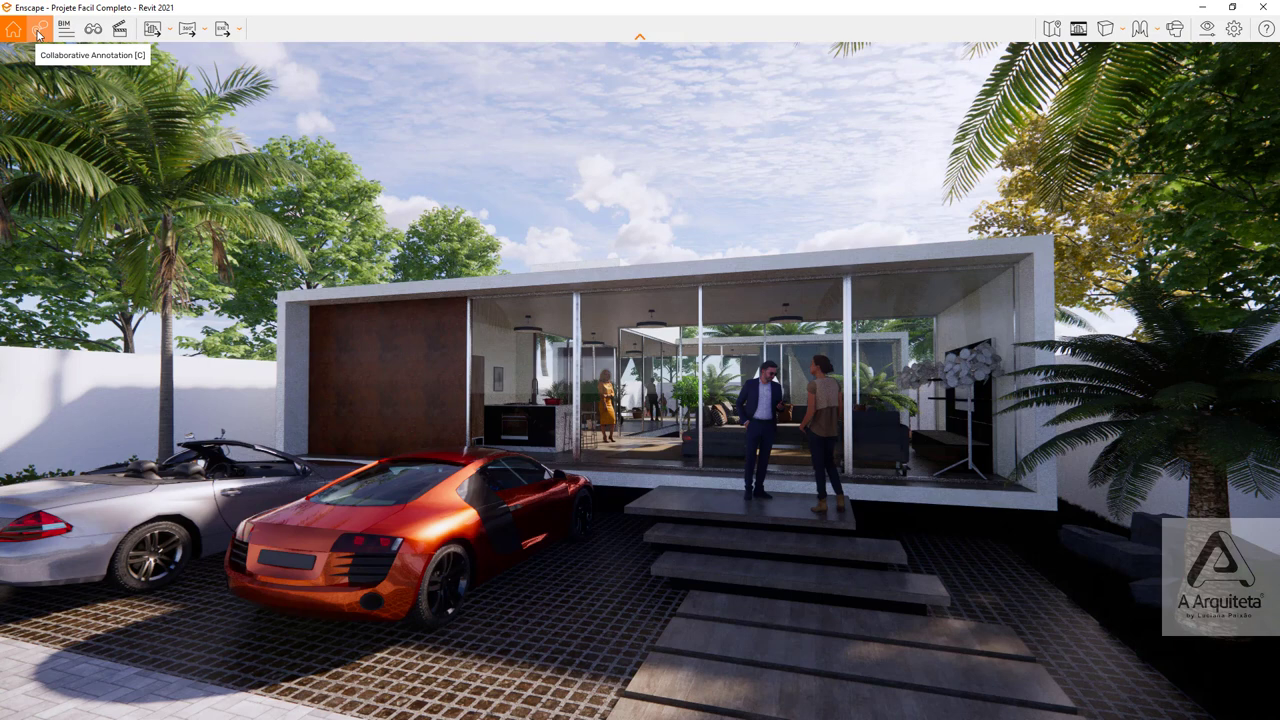
left_click(38, 31)
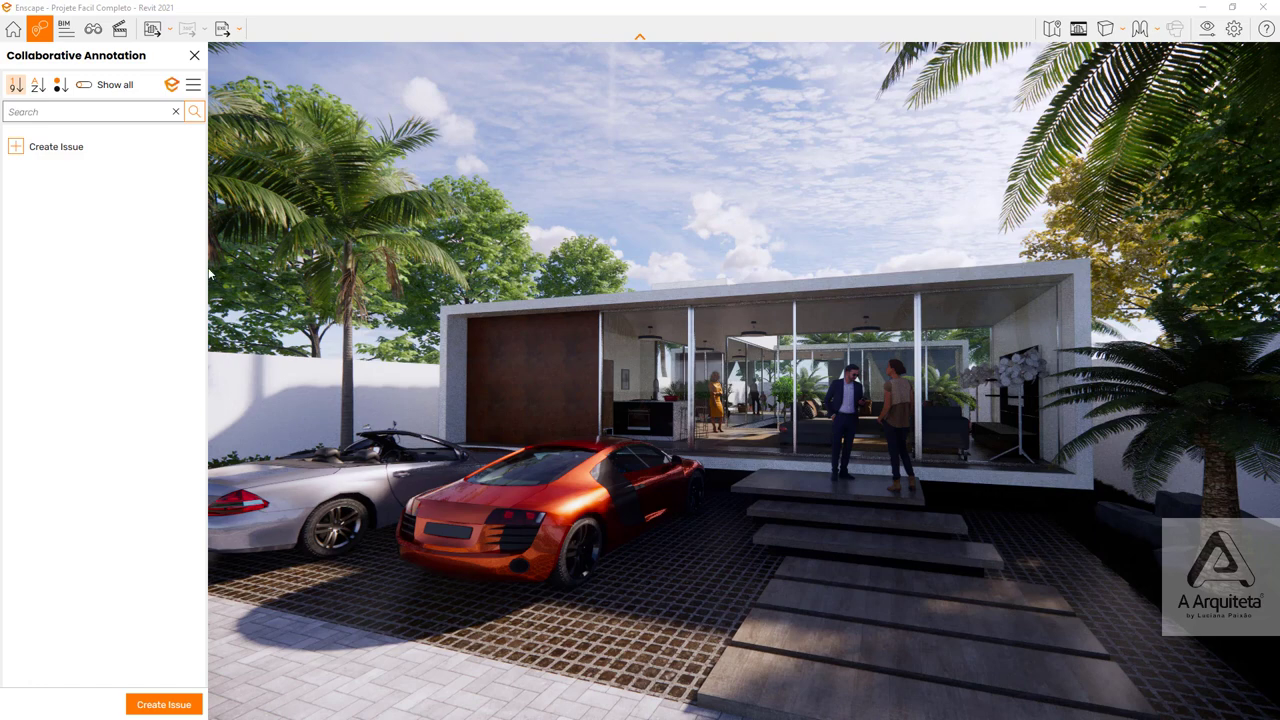
key("w")
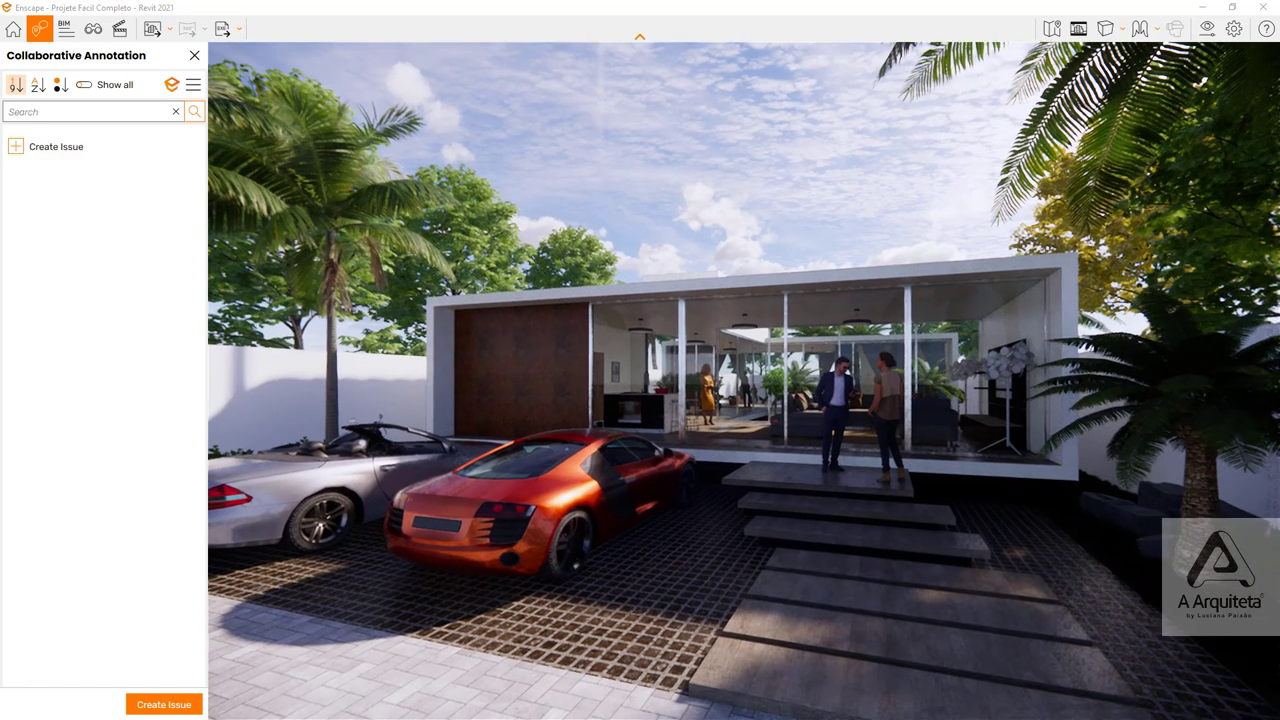
key("w")
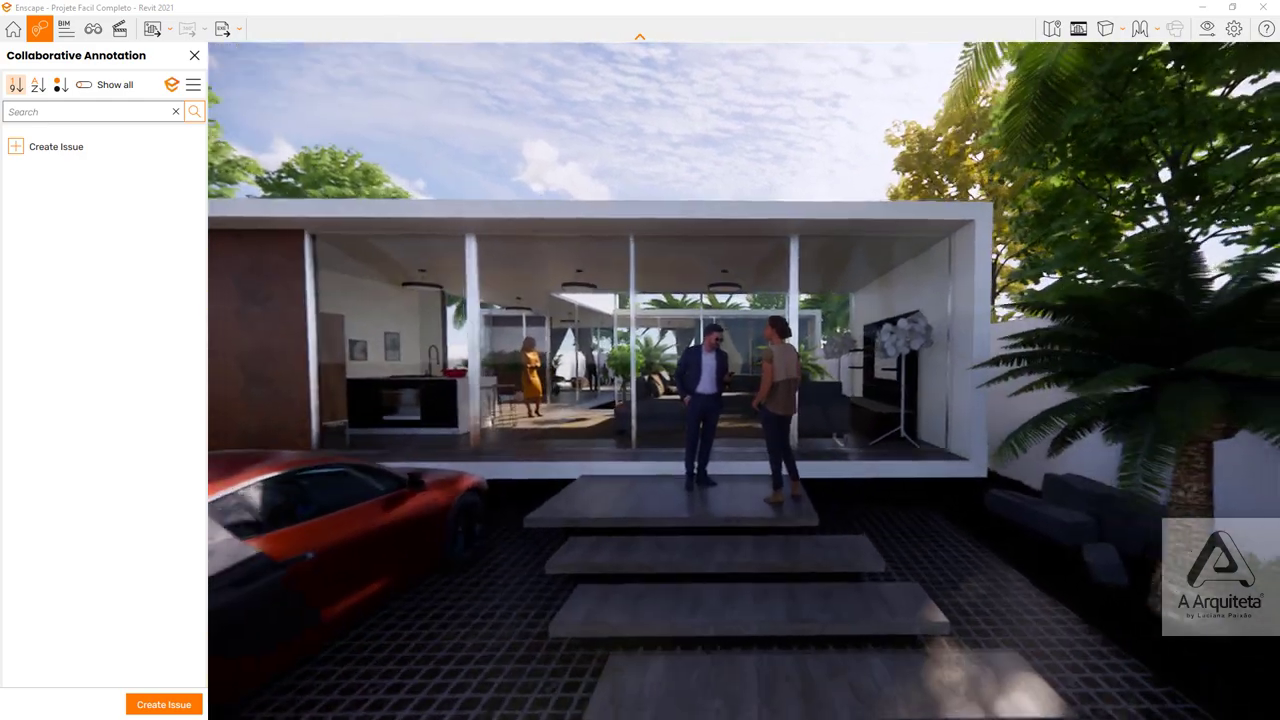
key("a")
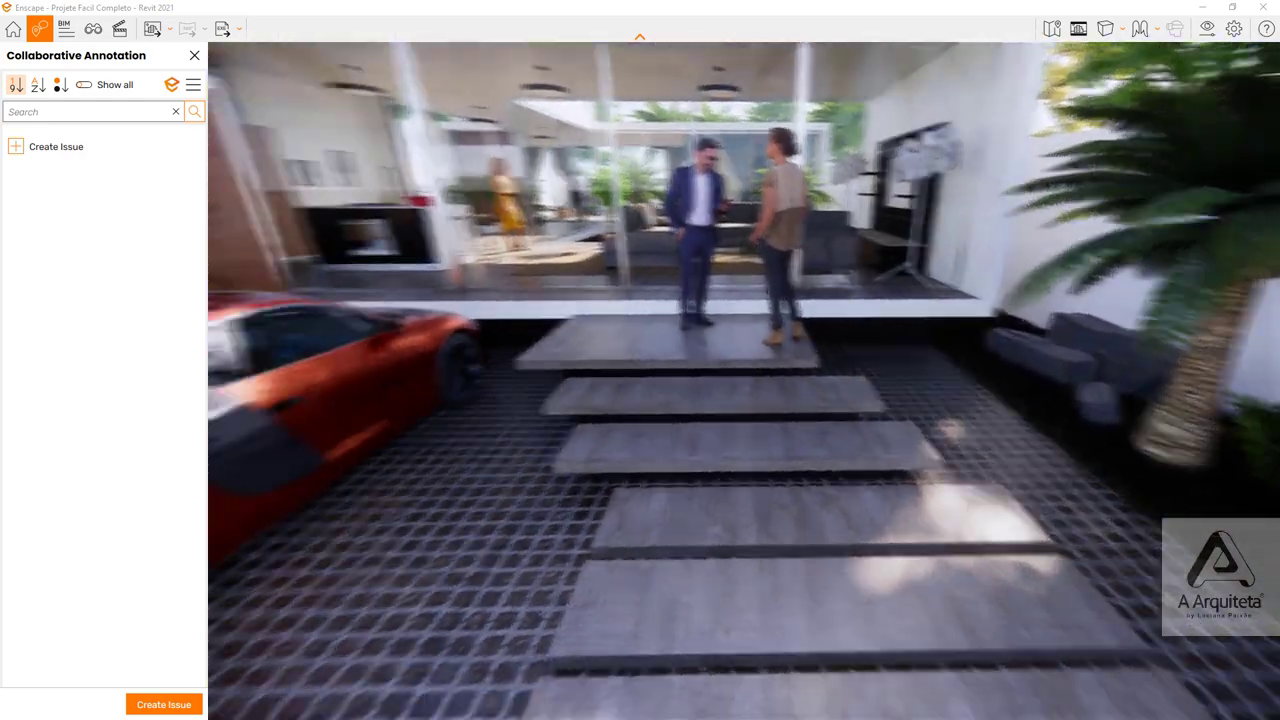
key("w")
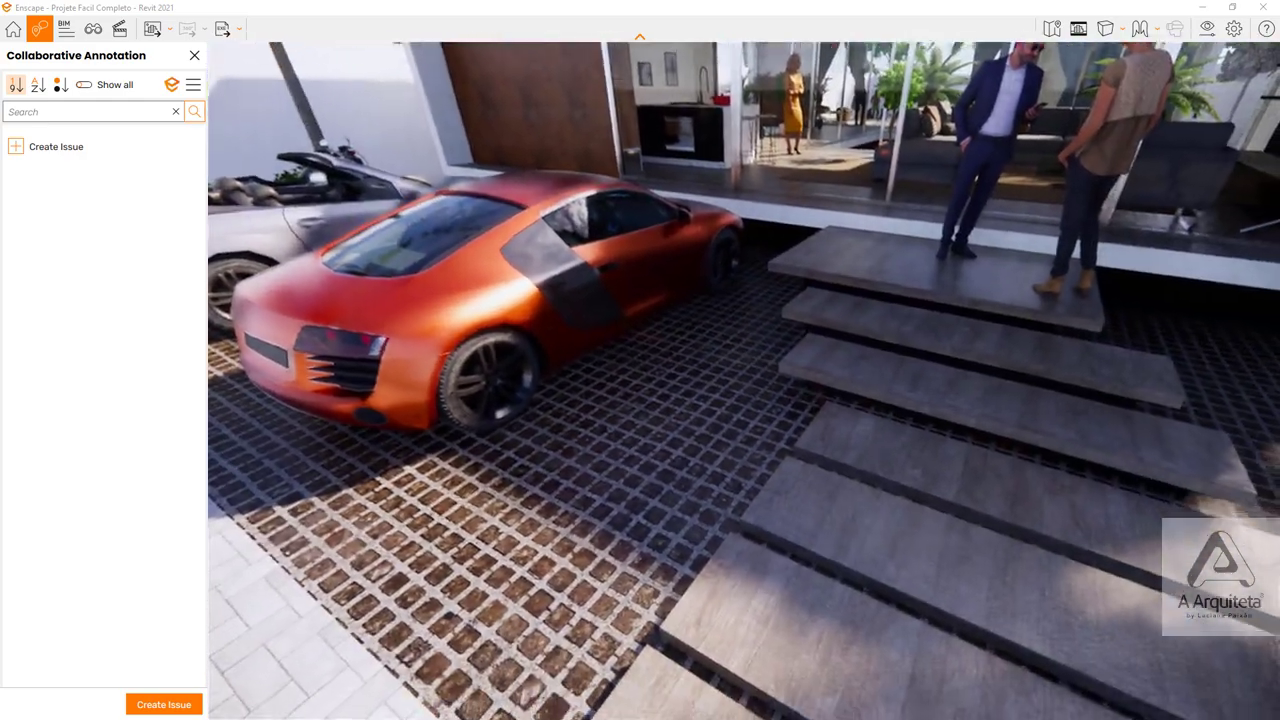
key("w")
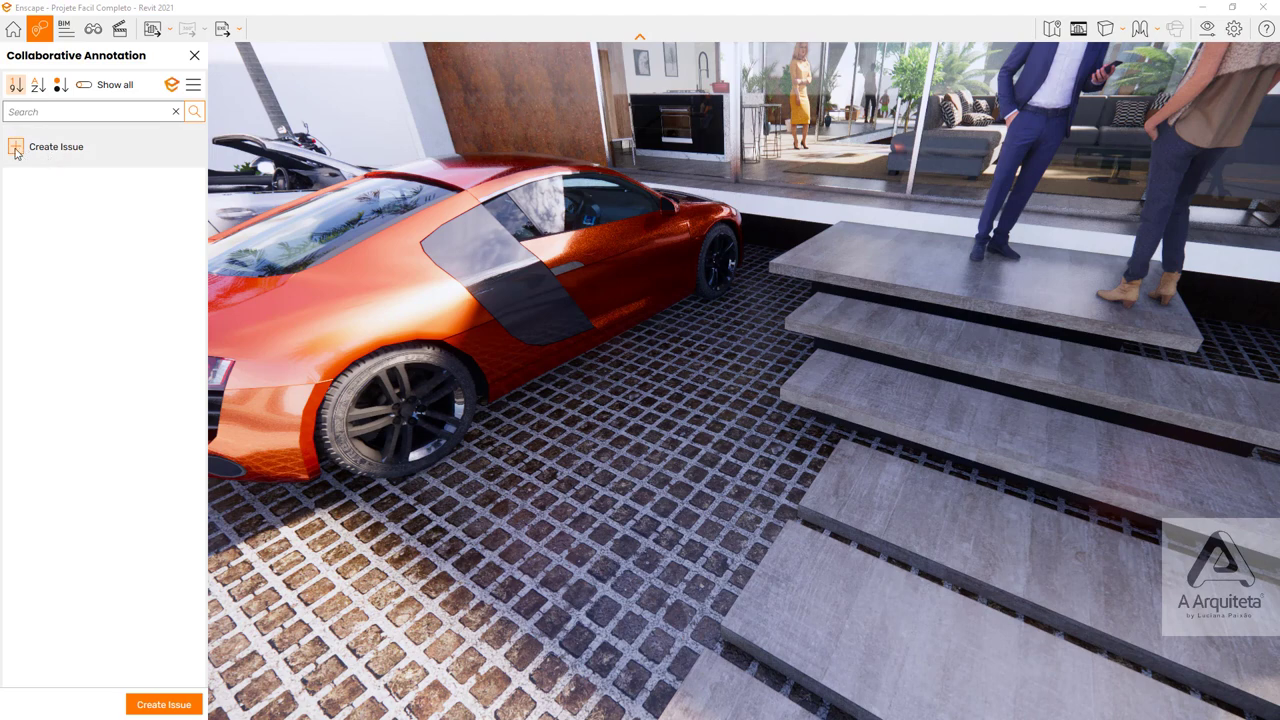
- Create issue #1 'Trocar o piso' with the description 'Trocar o piso e colocar grama'
left_click(16, 150)
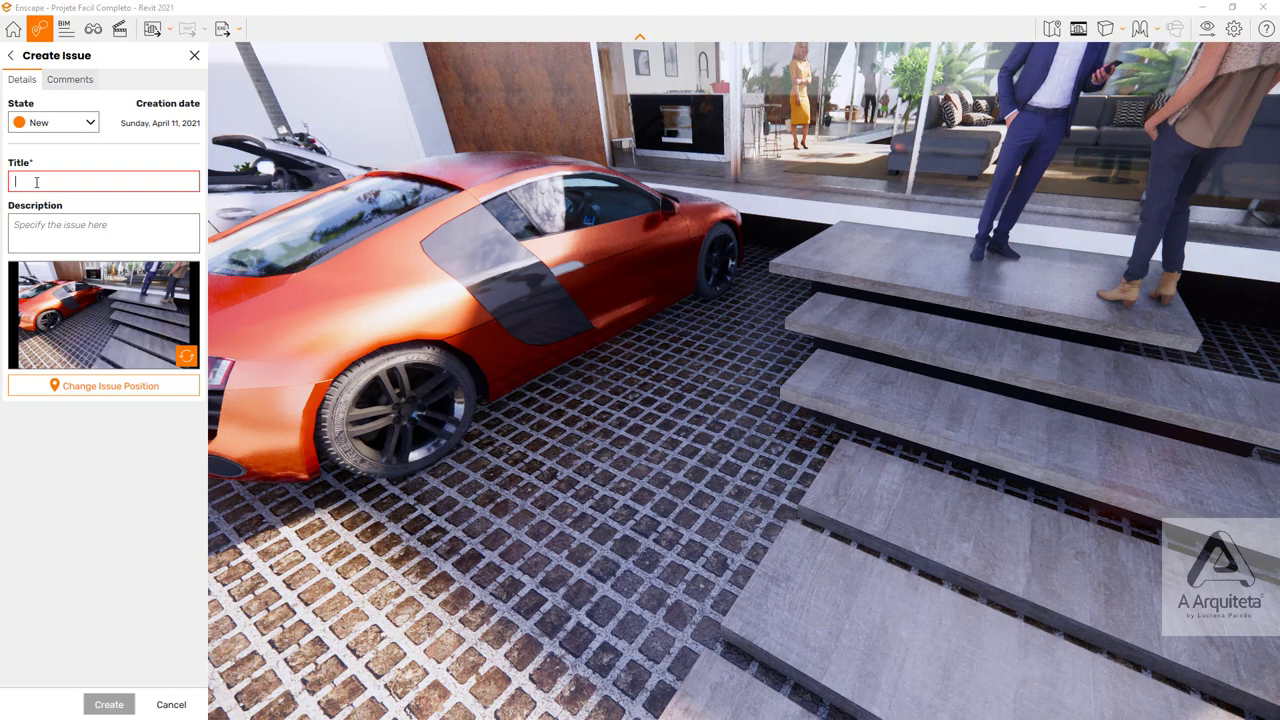
type("Trocar o piso")
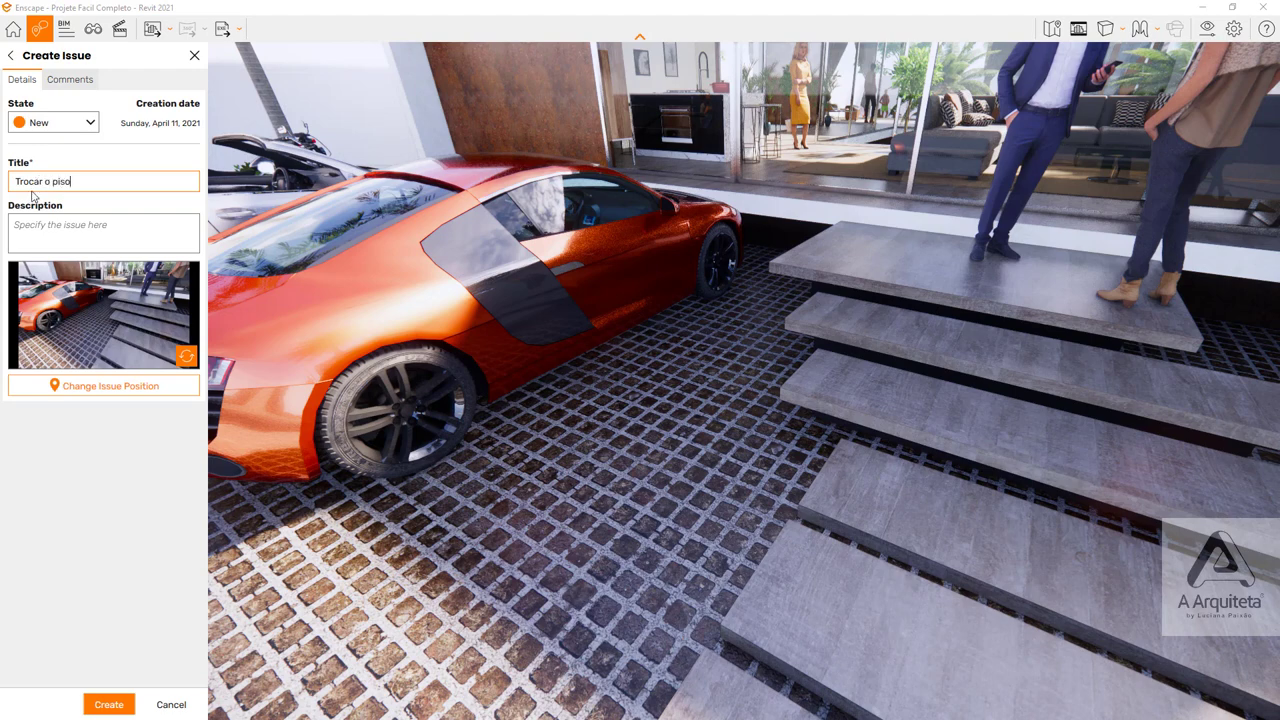
left_click(40, 234)
type("Trocar o piso e colocar grama")
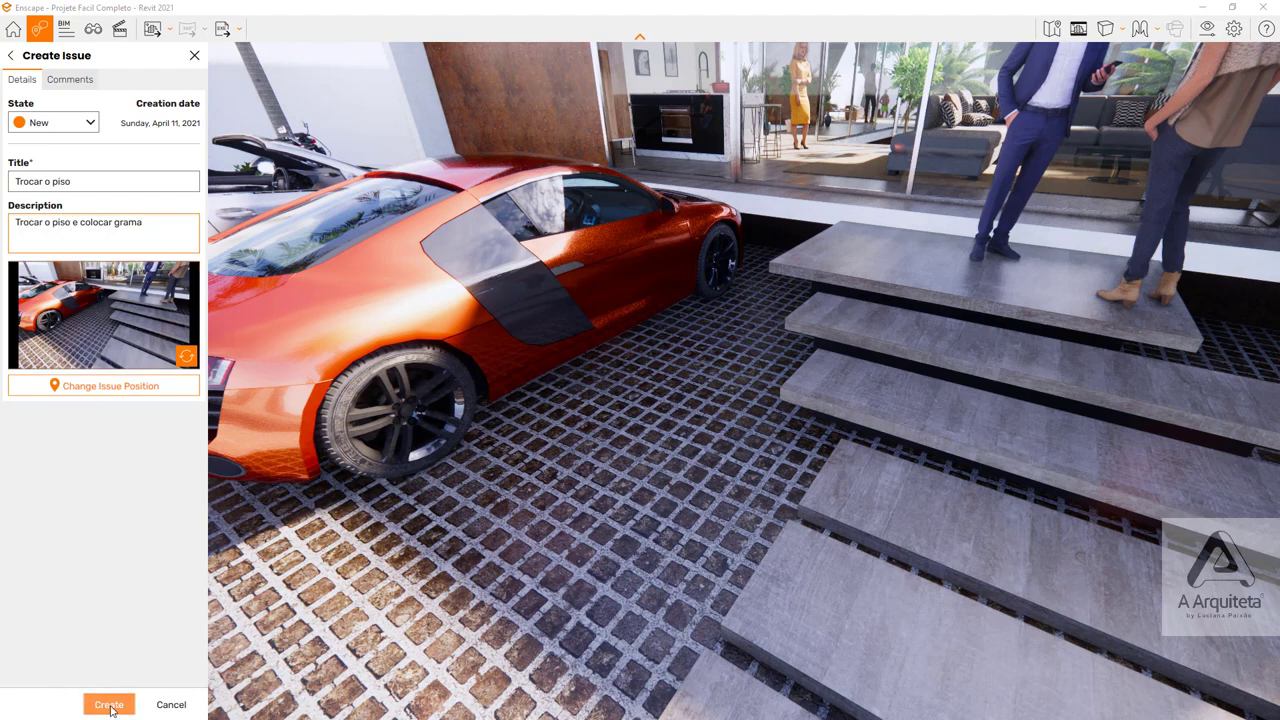
left_click(109, 705)
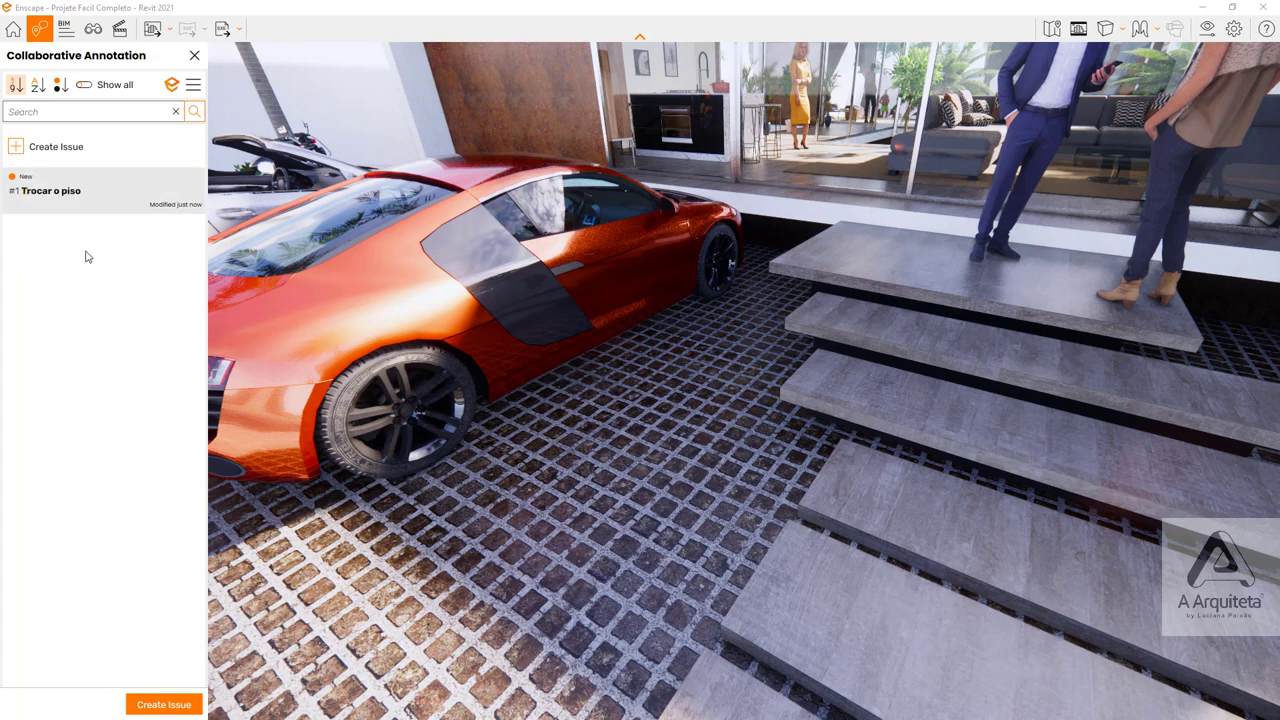
left_click(50, 198)
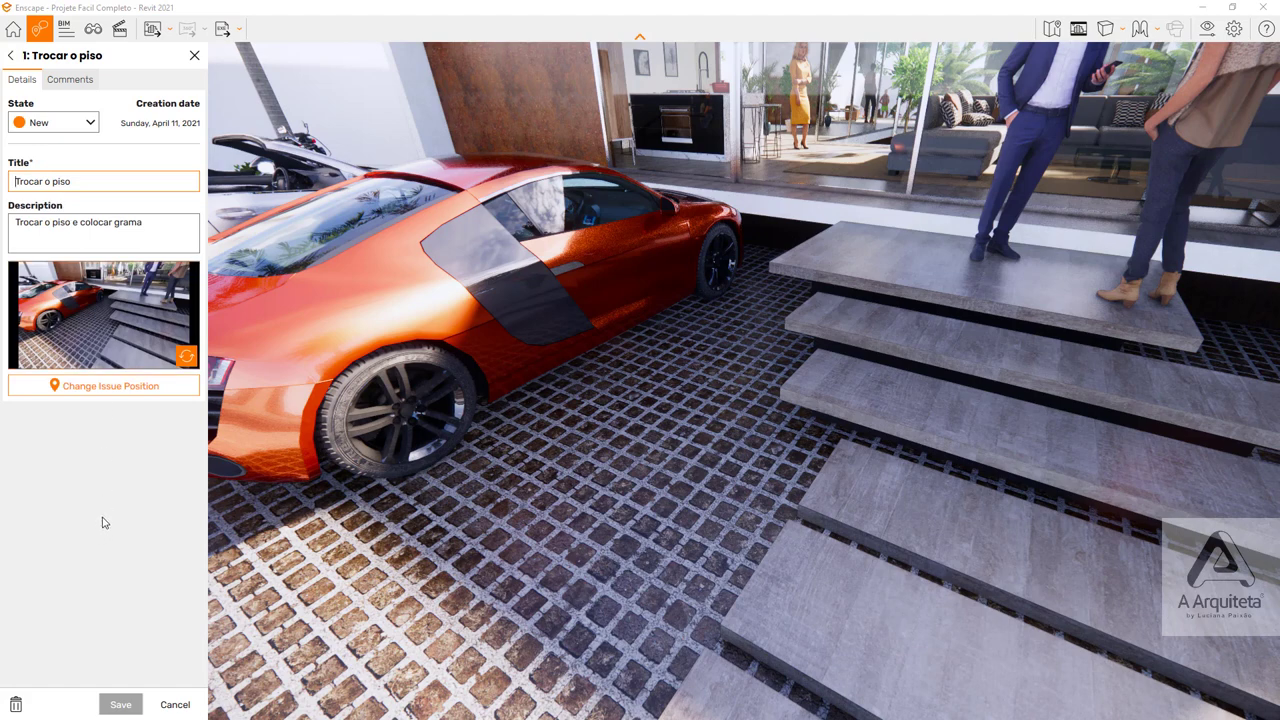
left_click(190, 710)
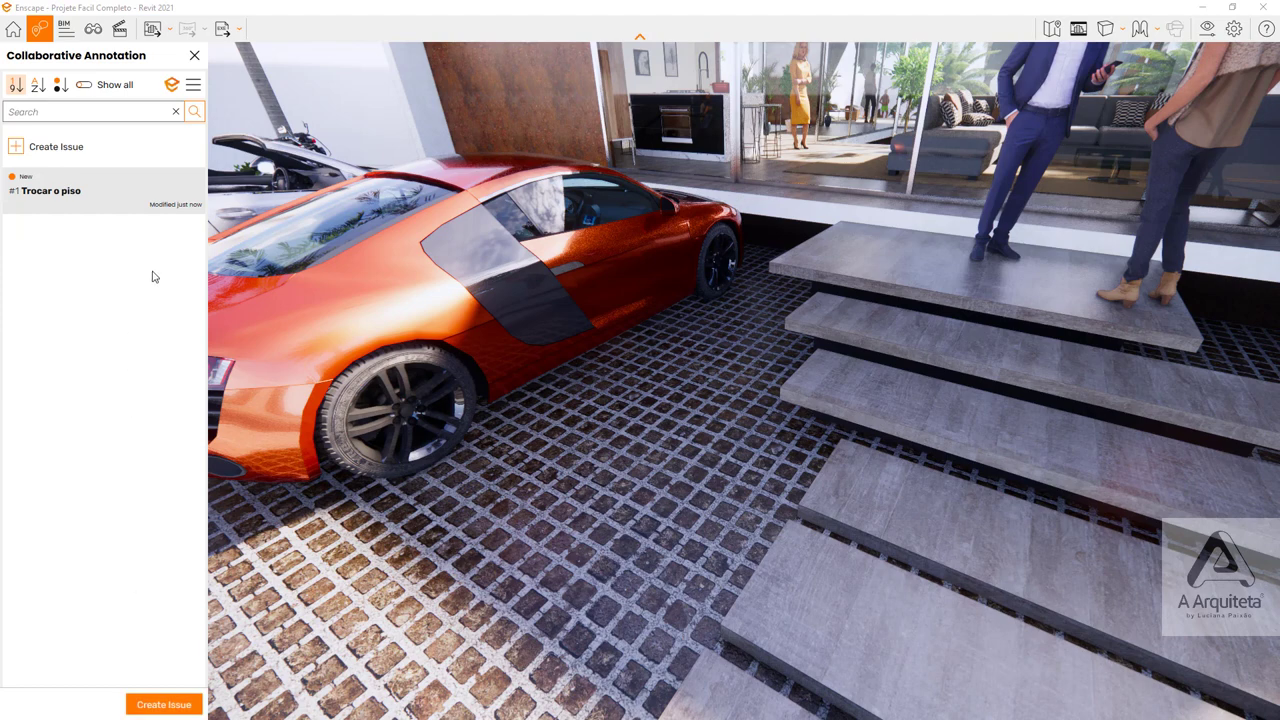
left_click(194, 86)
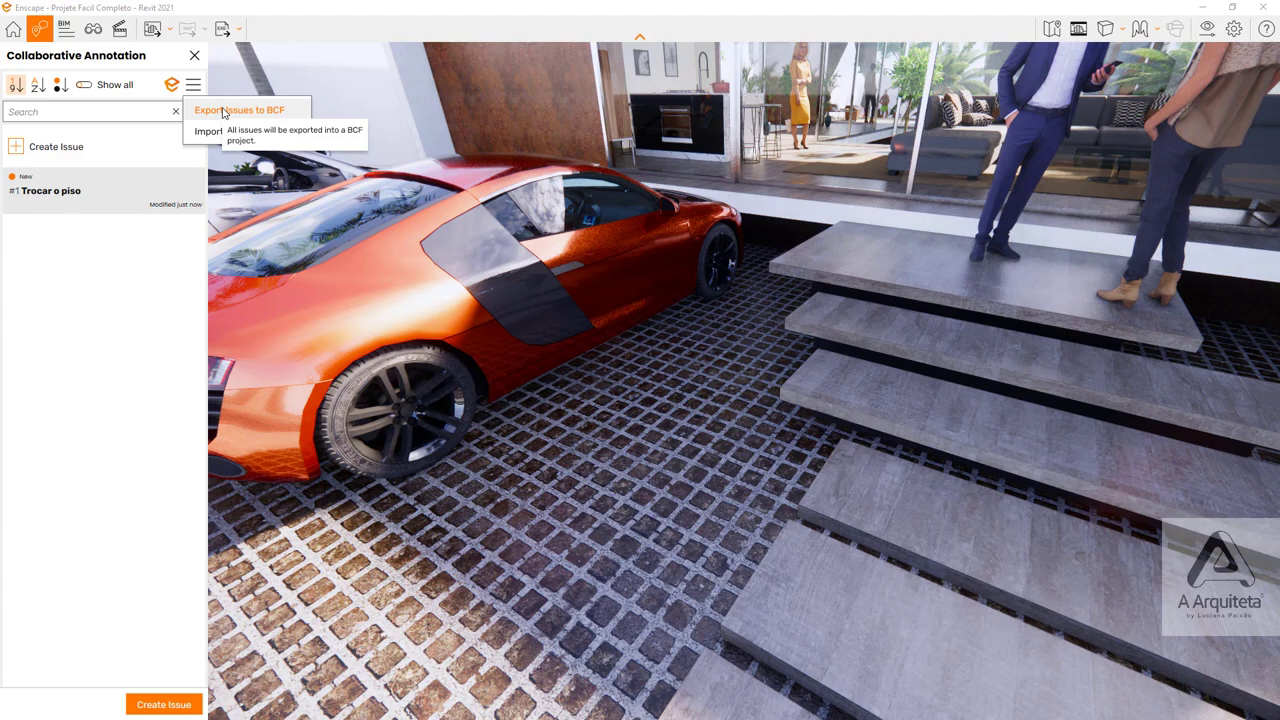
left_click(58, 190)
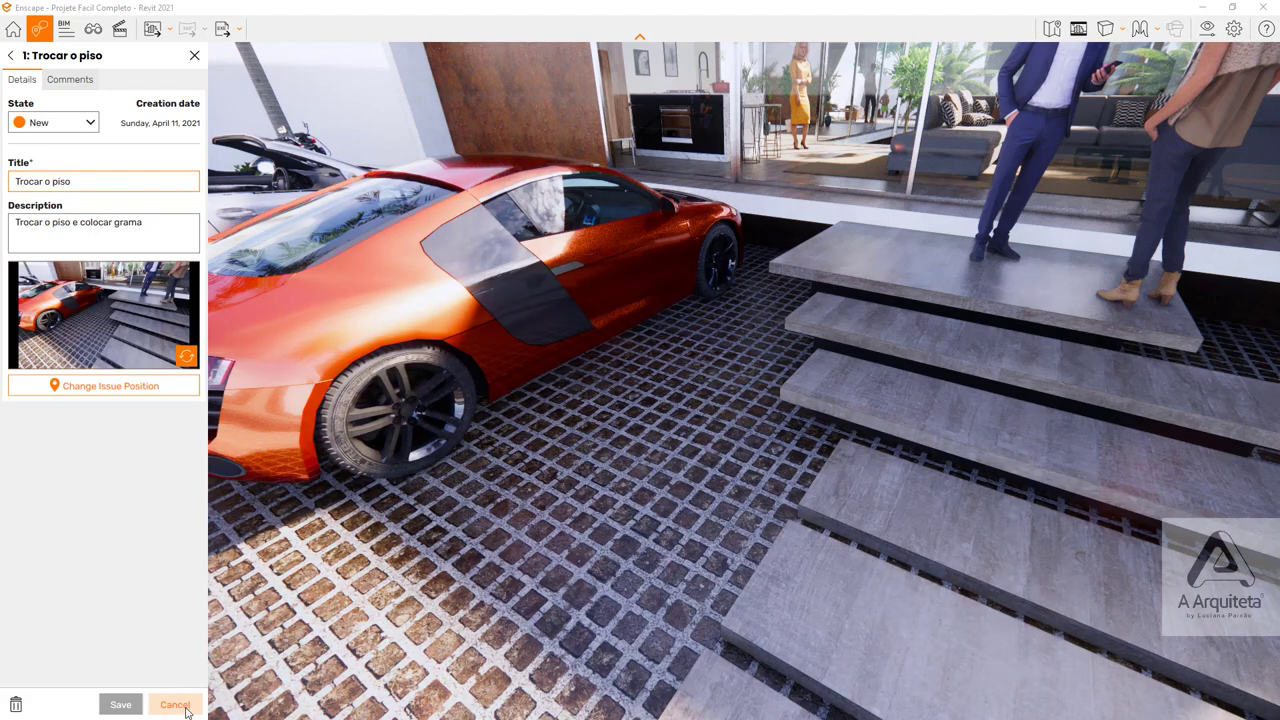
left_click(176, 704)
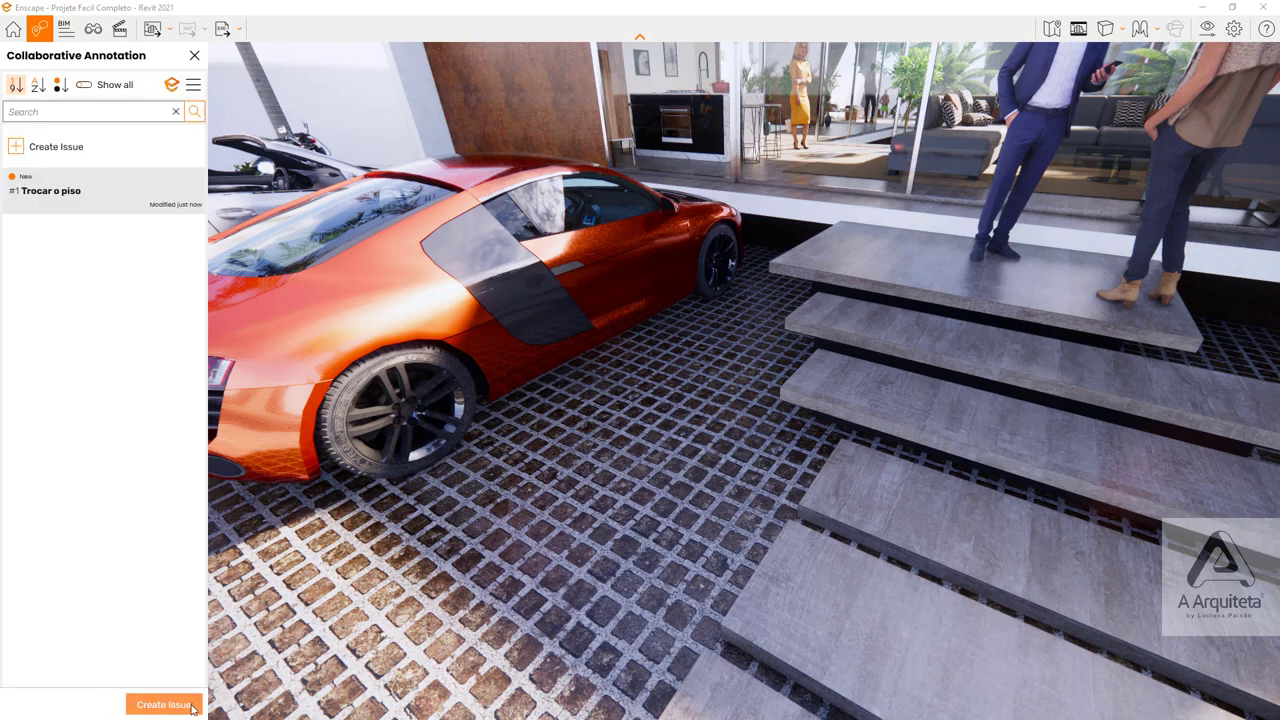
left_click(193, 88)
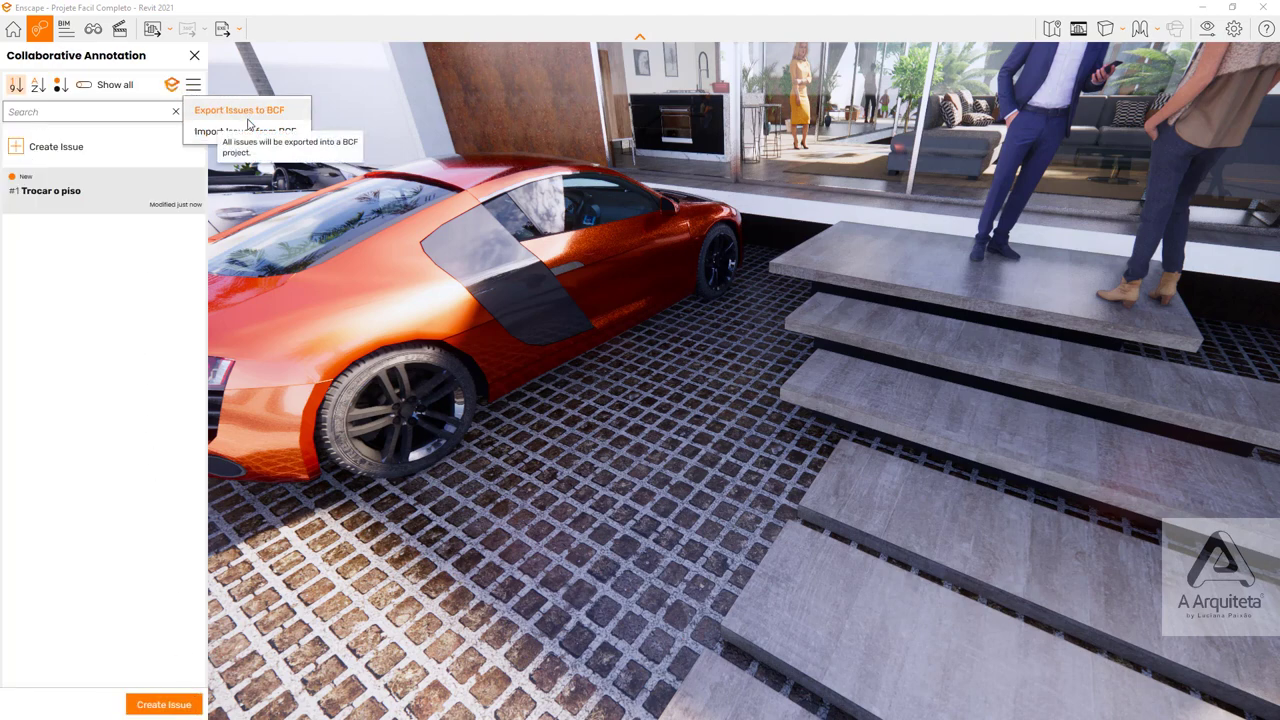
left_click(109, 298)
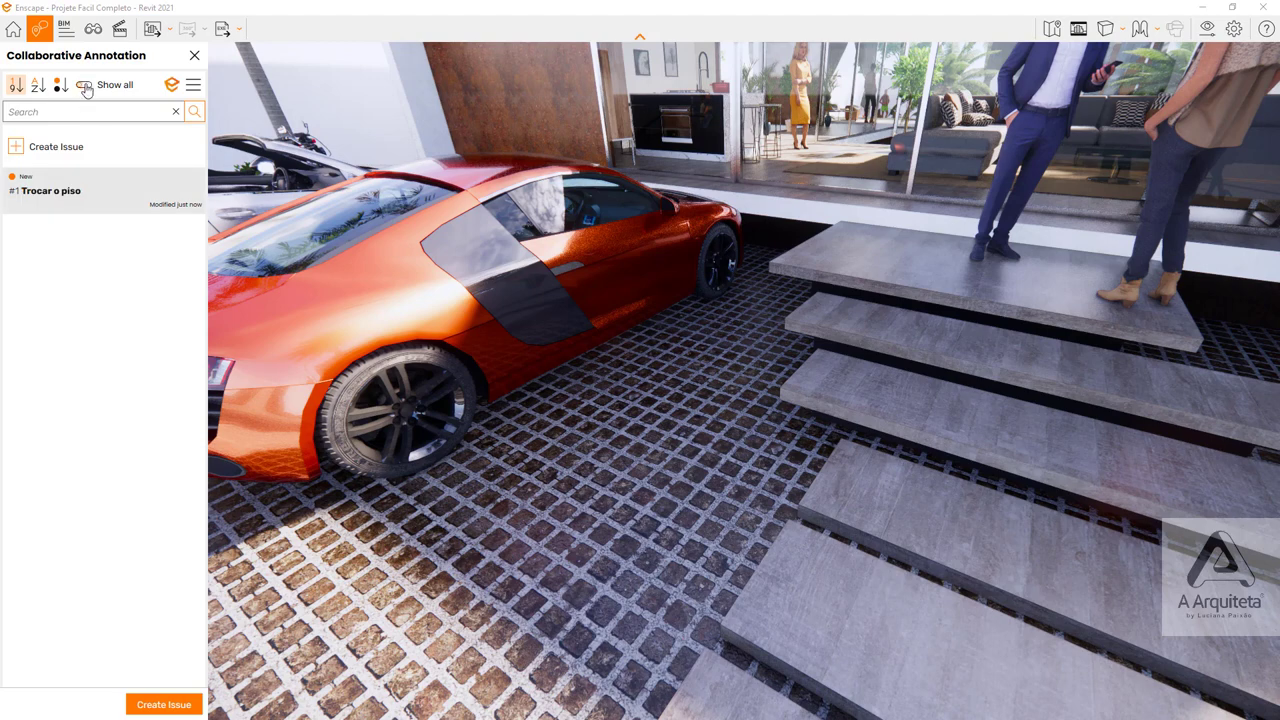
- Show all issue markers, orbit the view, and open issue #1 'Trocar o piso' at its saved viewpoint
left_click(85, 86)
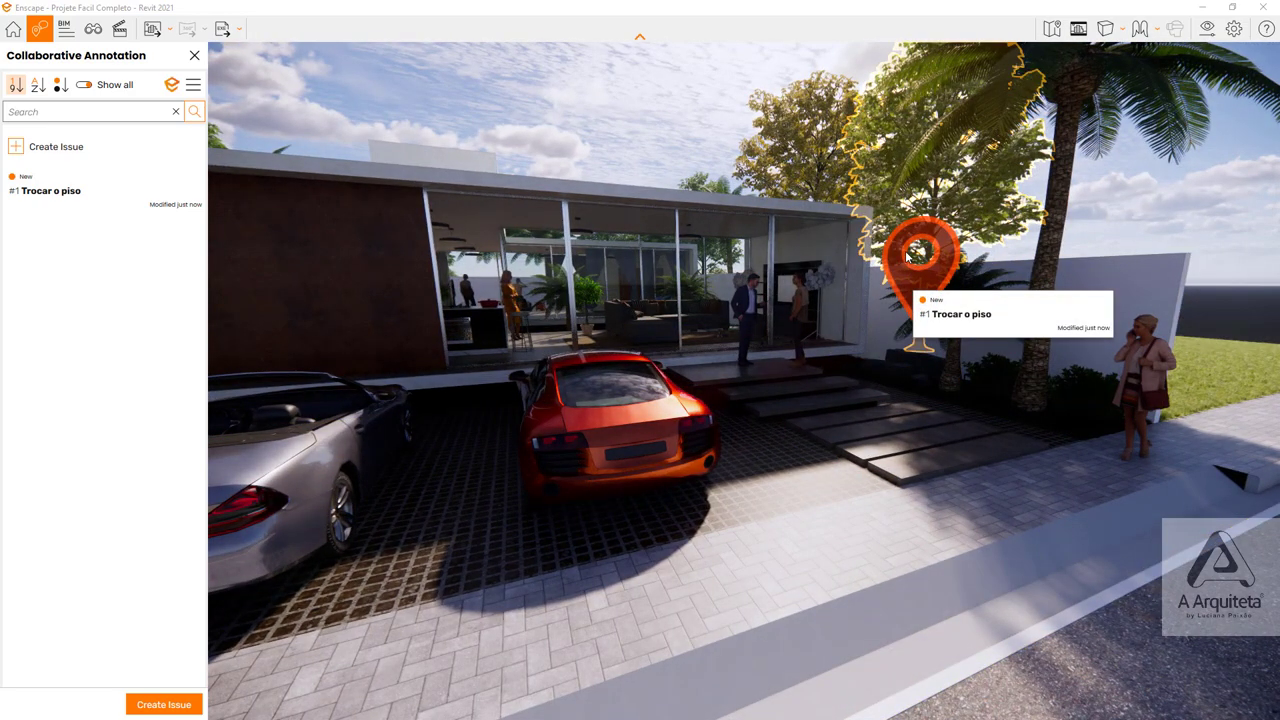
left_click(907, 256)
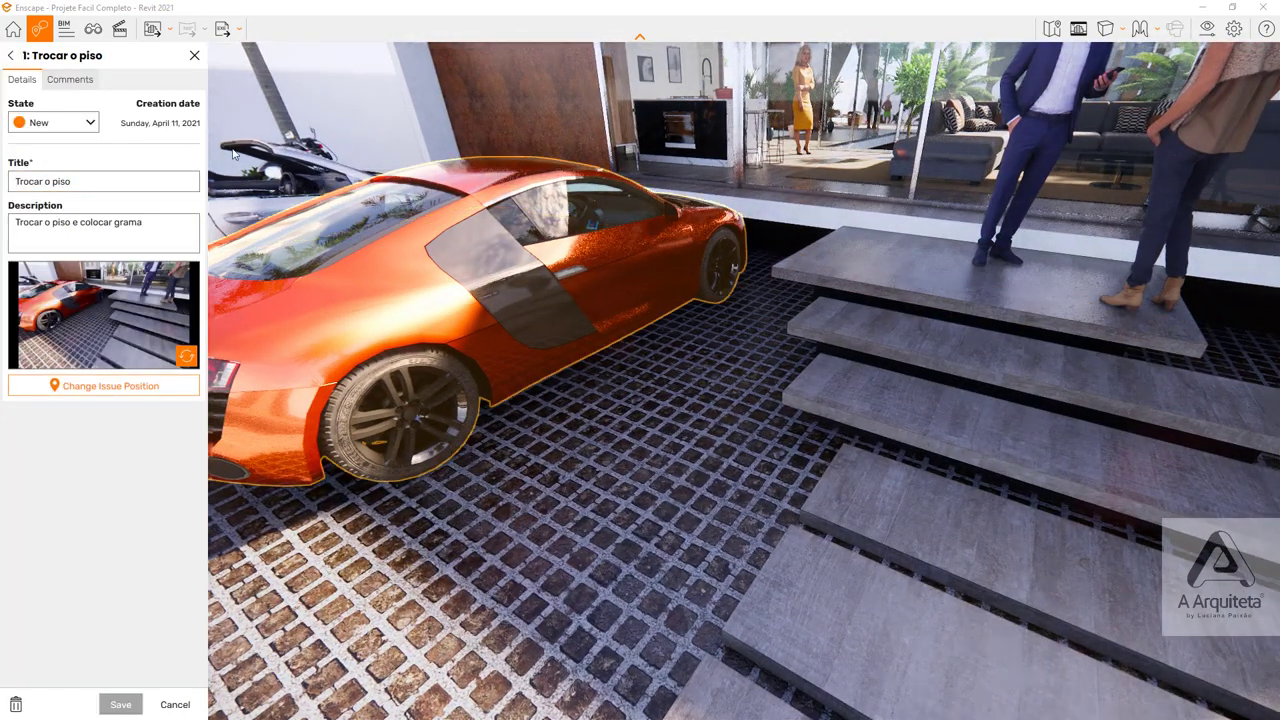
left_click(194, 55)
scroll(402, 342, "down", 10)
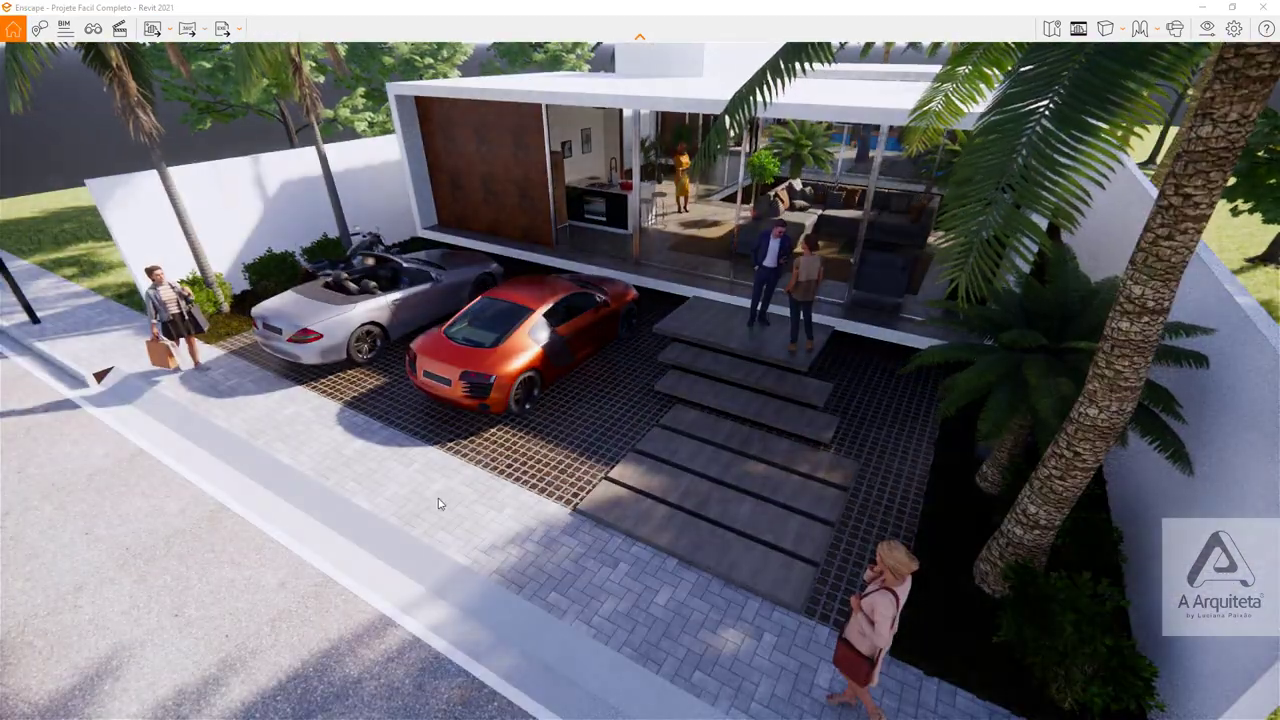
left_click_drag(437, 500, 27, 50)
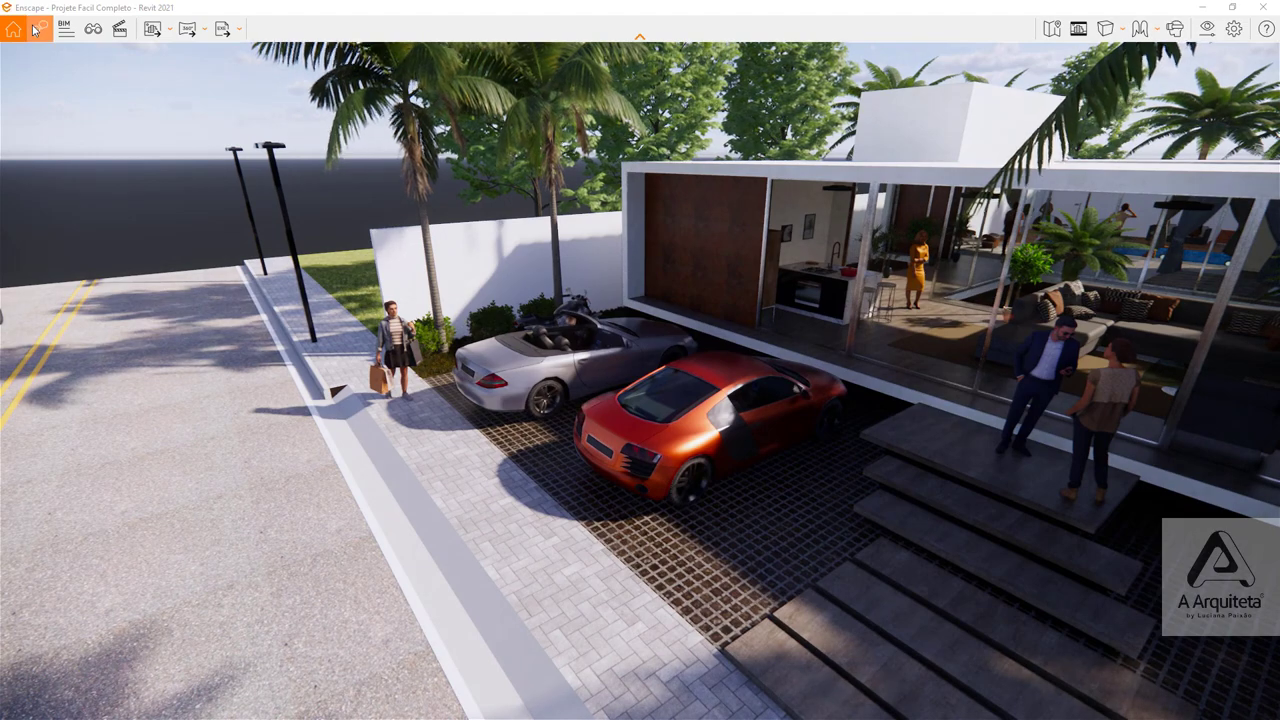
left_click(39, 28)
scroll(545, 627, "up", 10)
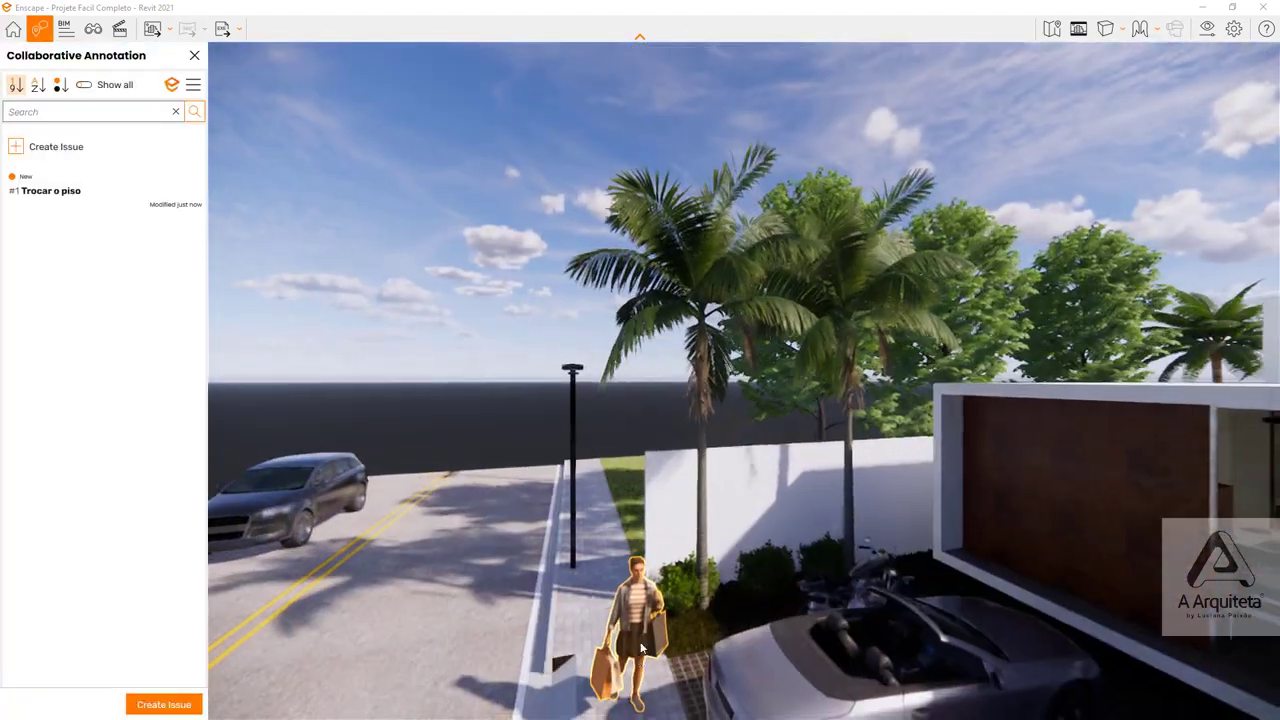
scroll(545, 627, "down", 10)
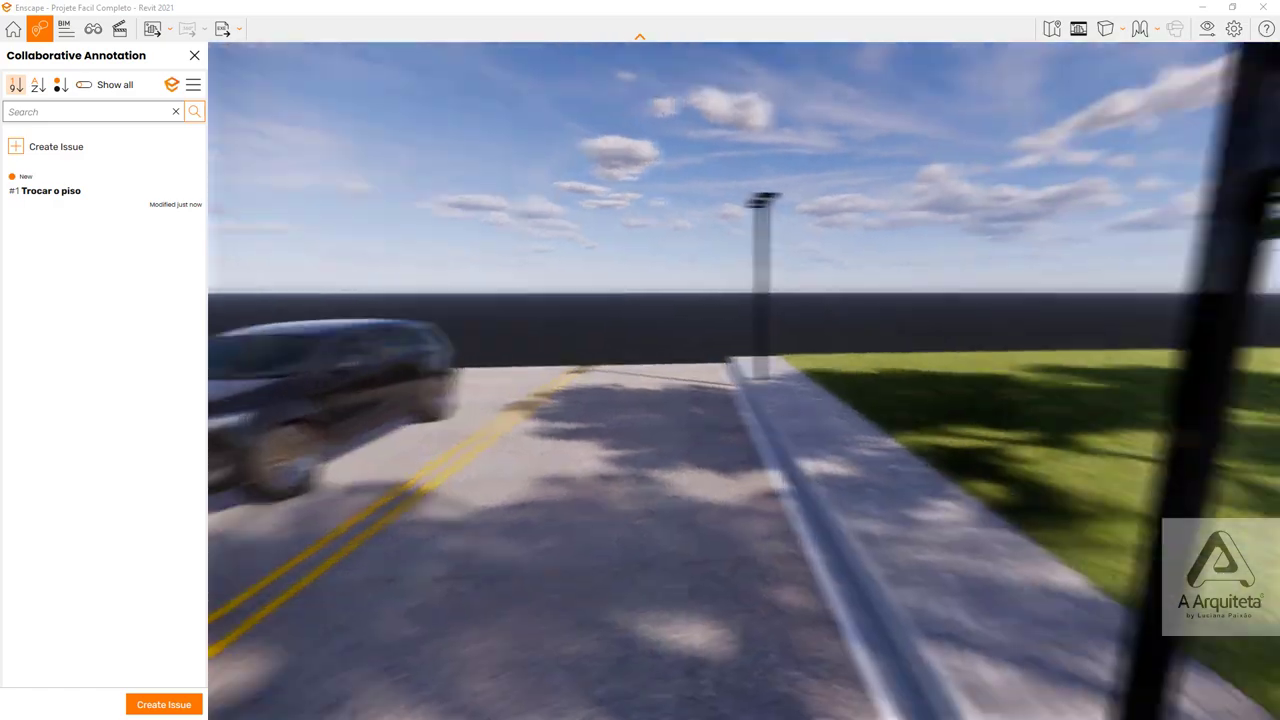
mouse_move(380, 660)
left_mouse_down()
mouse_move(484, 660)
mouse_move(440, 659)
mouse_move(591, 609)
mouse_move(725, 603)
left_mouse_up()
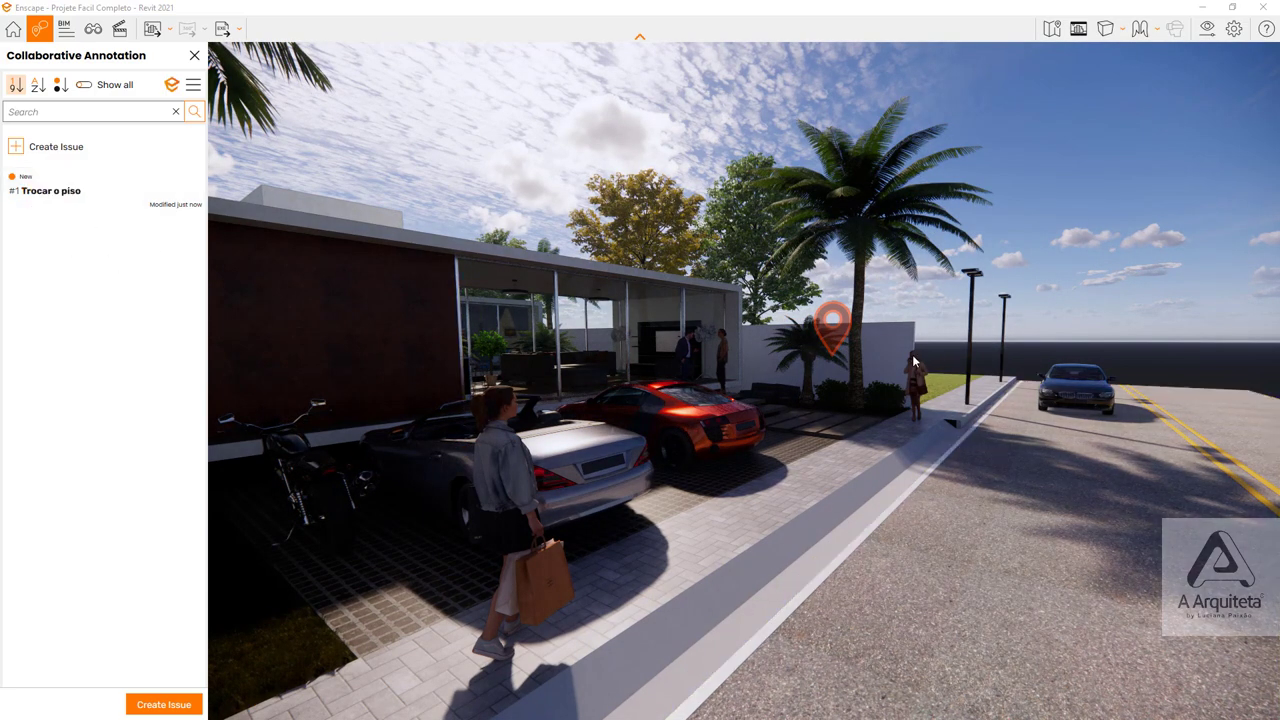
left_click(838, 322)
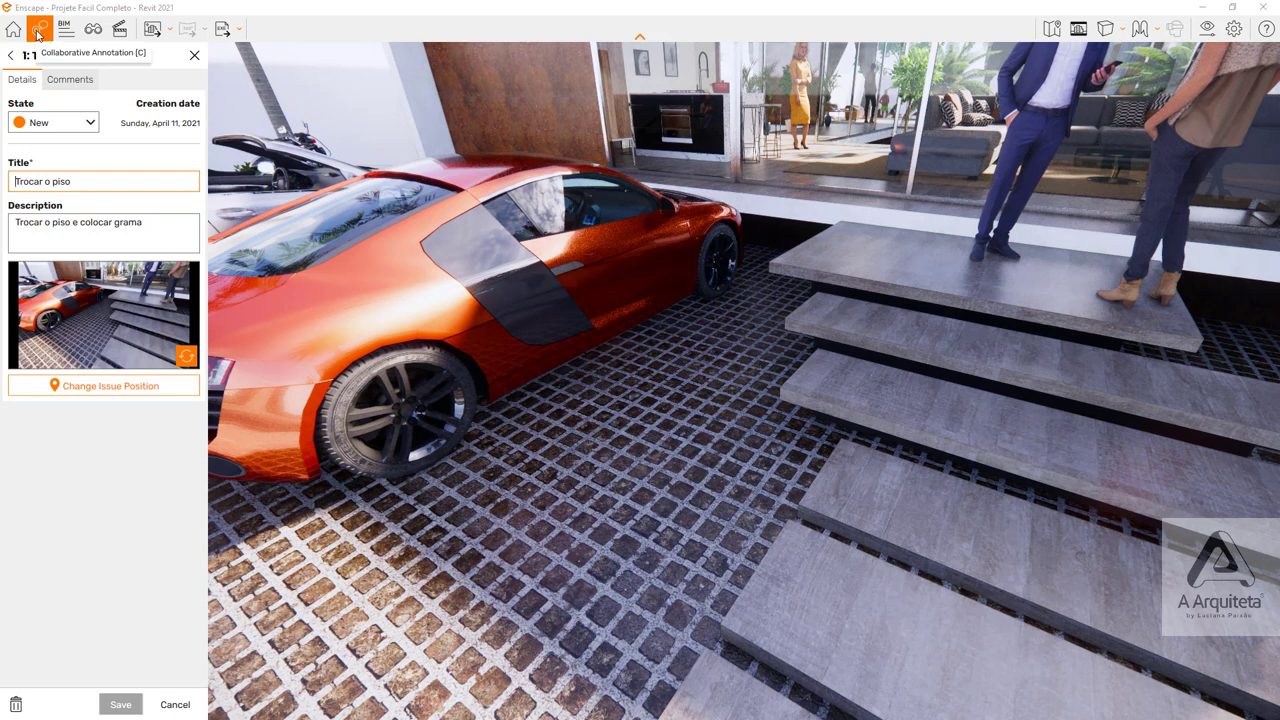
- Review issues #2 'Colocar 2 lustres', #3 'Curtina mais longa' and #4 pool-floor texture at their viewpoints
left_click(37, 33)
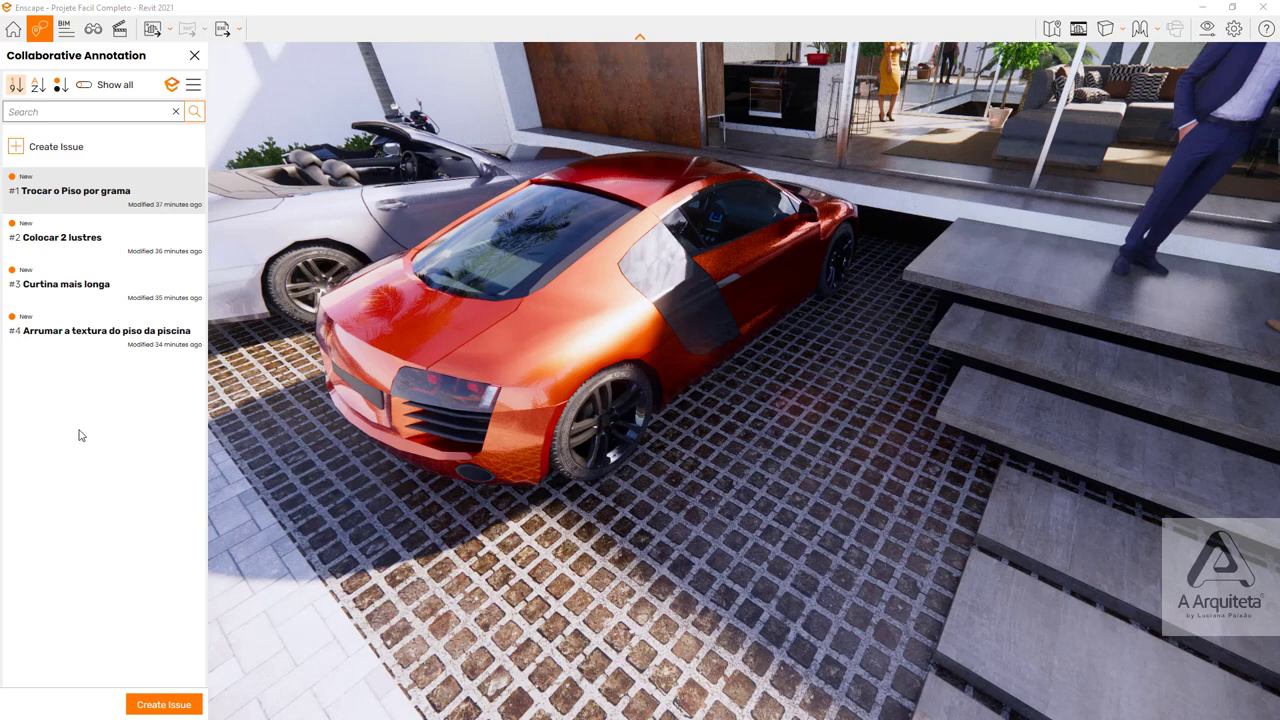
left_click(95, 244)
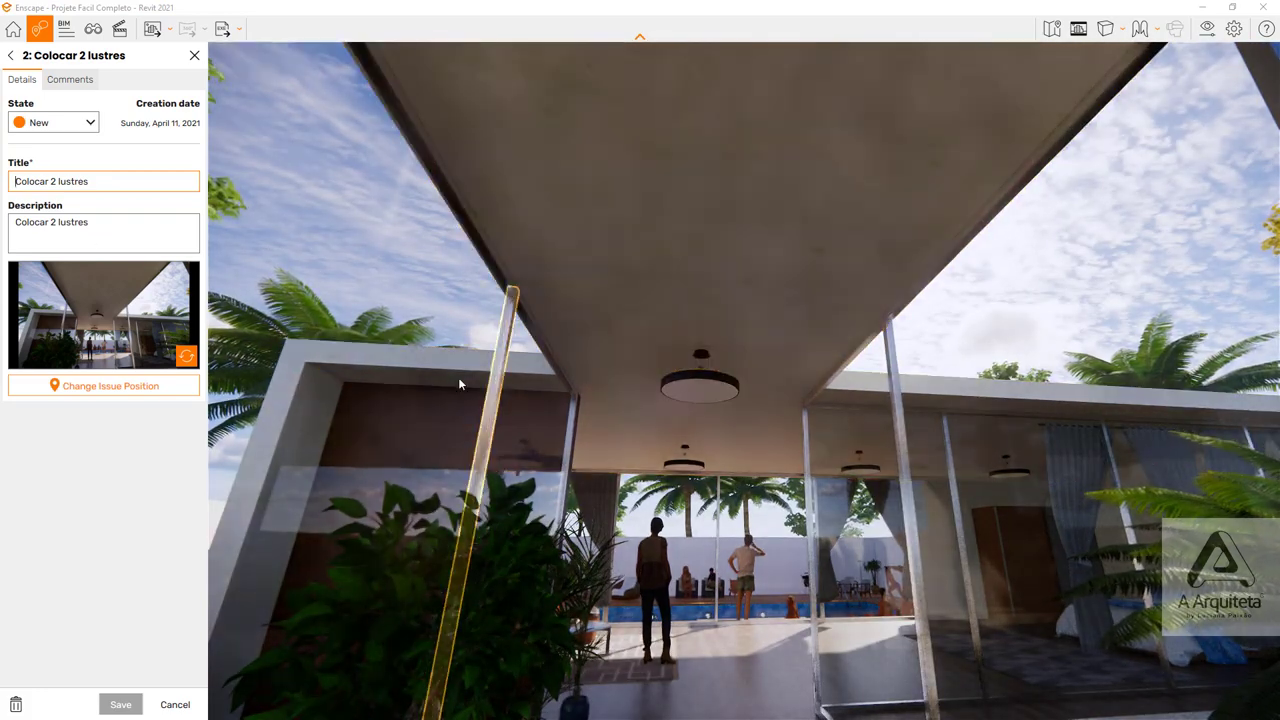
left_click(175, 704)
left_click(80, 292)
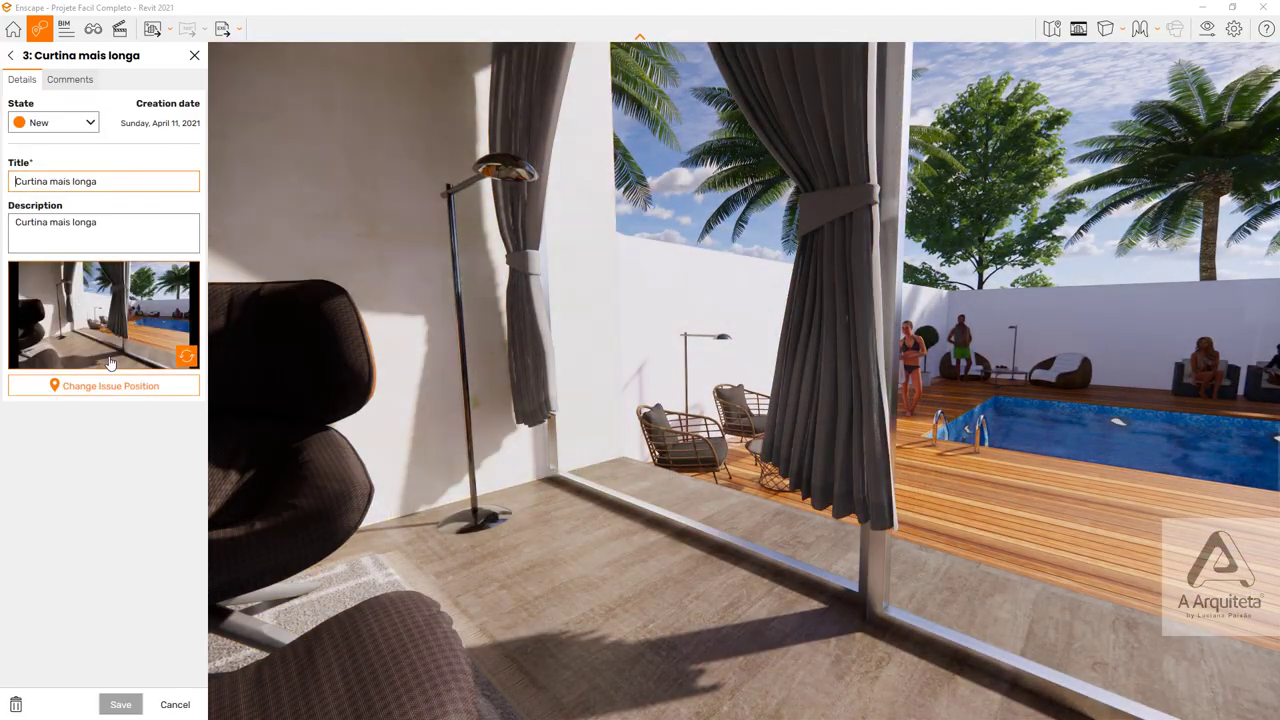
left_click(176, 706)
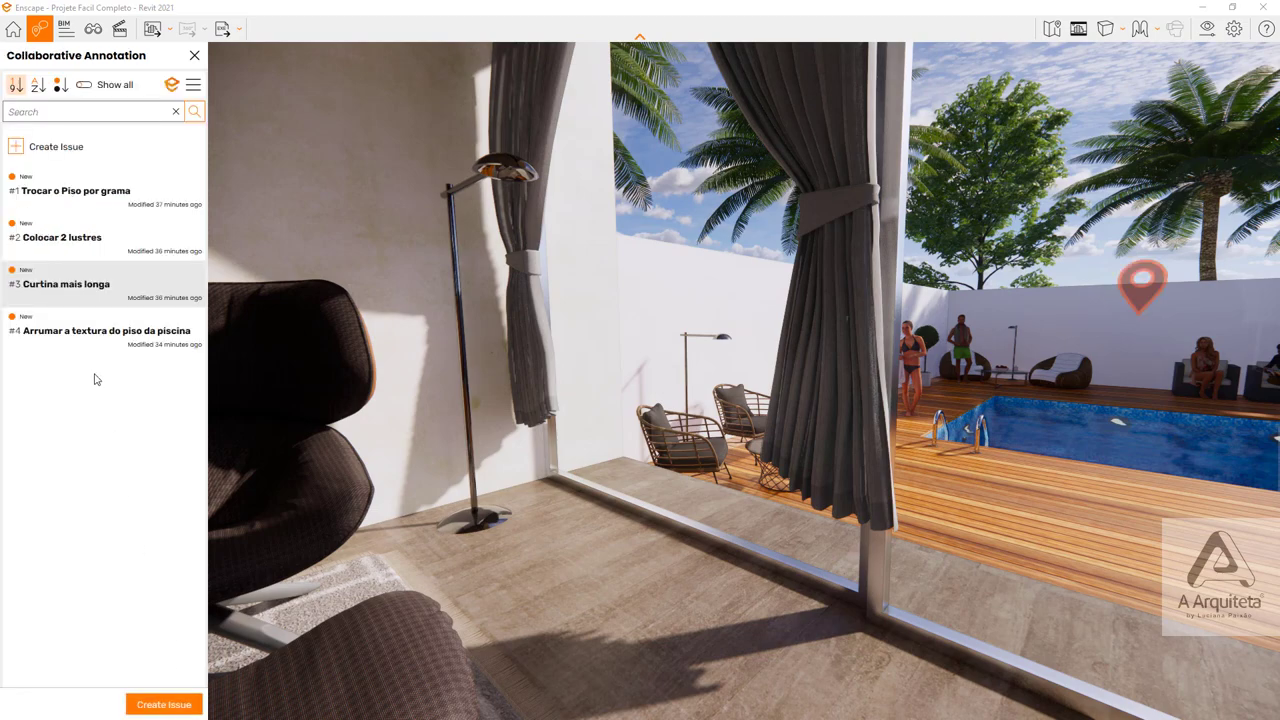
left_click(95, 333)
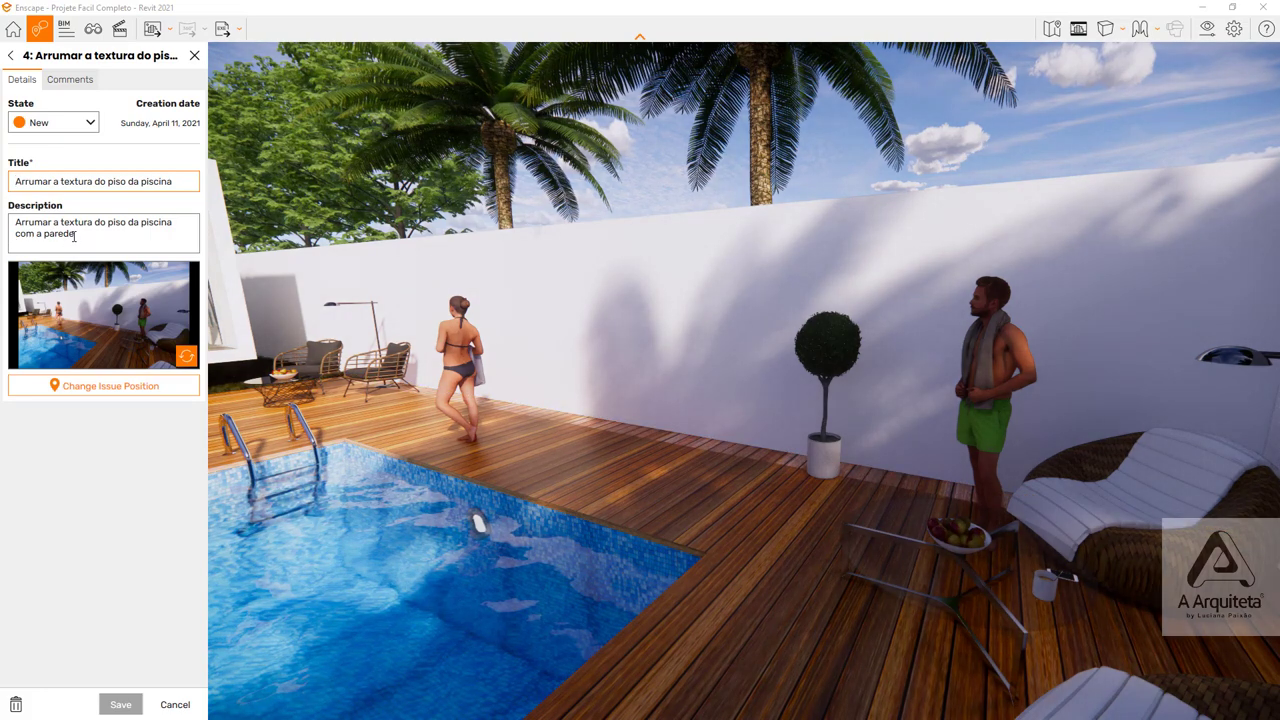
left_click(175, 704)
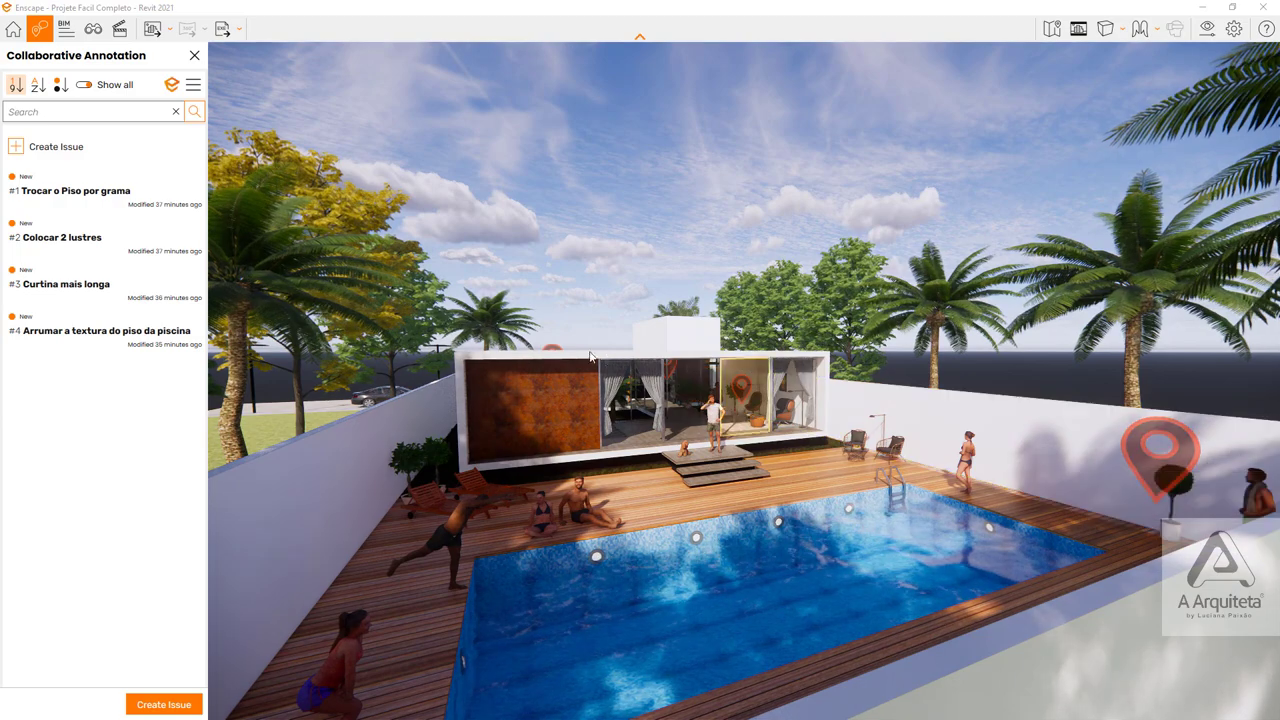
- Recheck issue #4 from its marker by the wall and bring up the Export/Import BCF options
left_click(1166, 465)
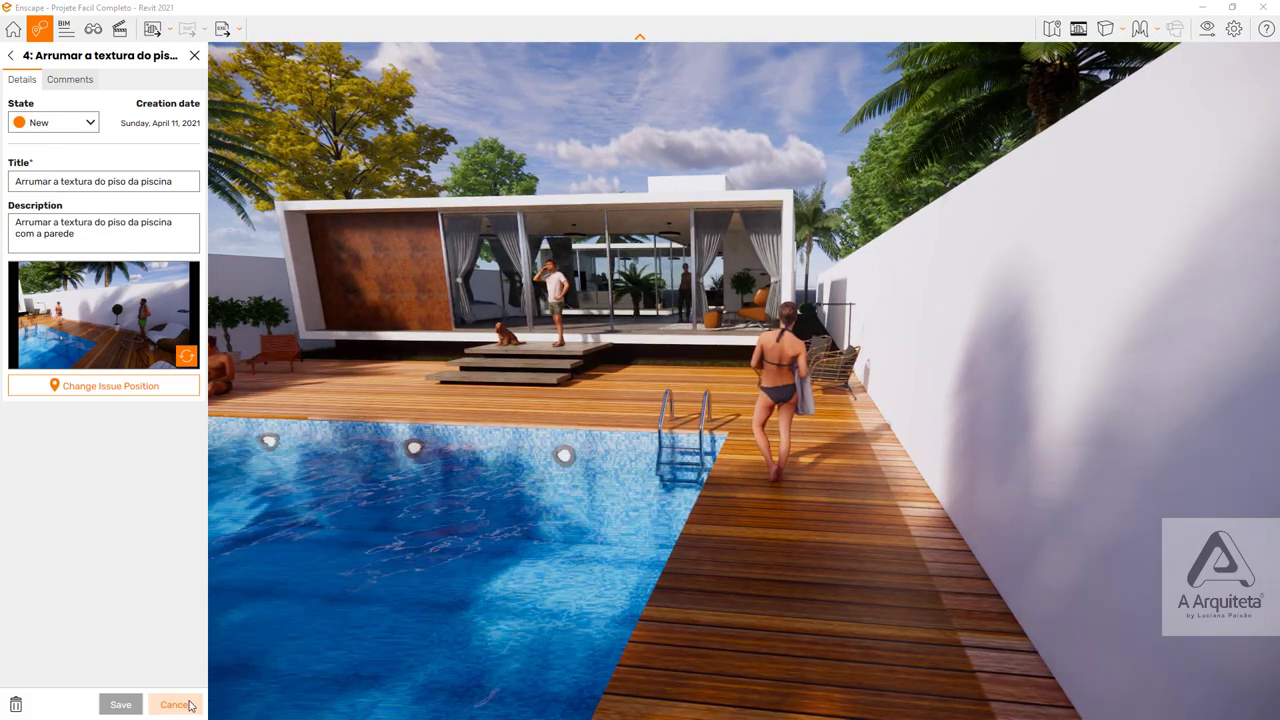
left_click(175, 704)
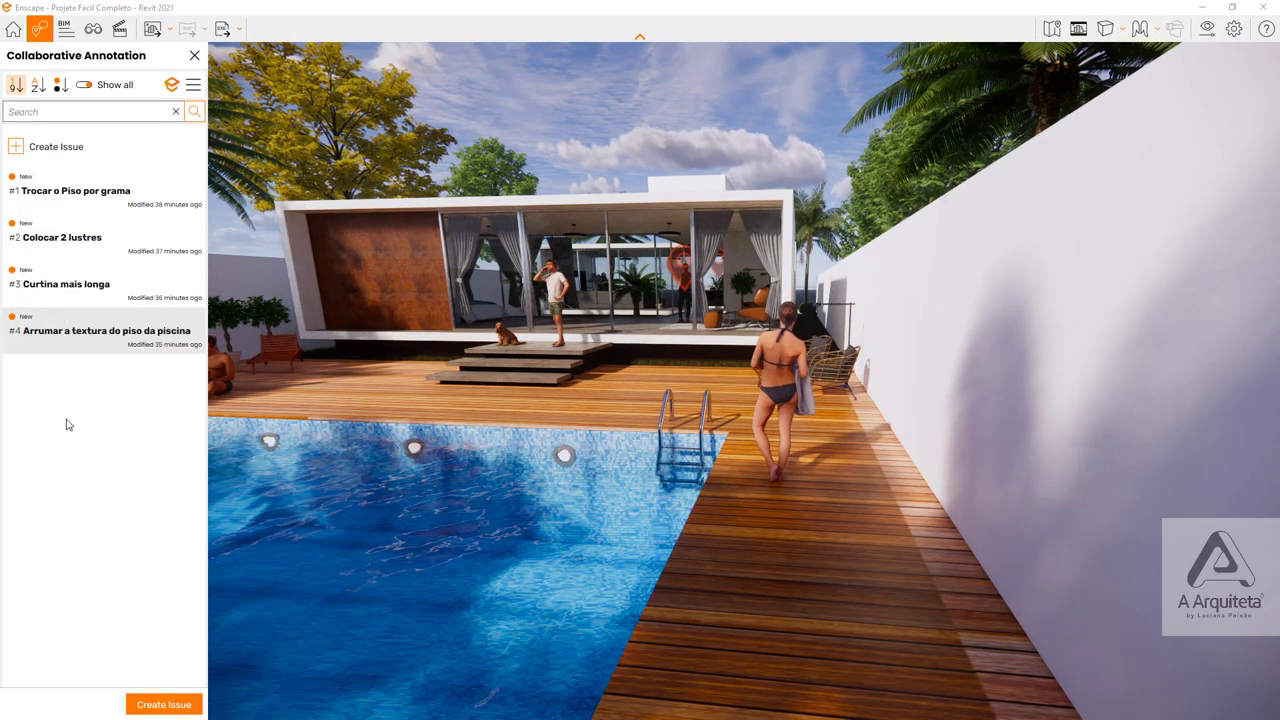
left_click(193, 88)
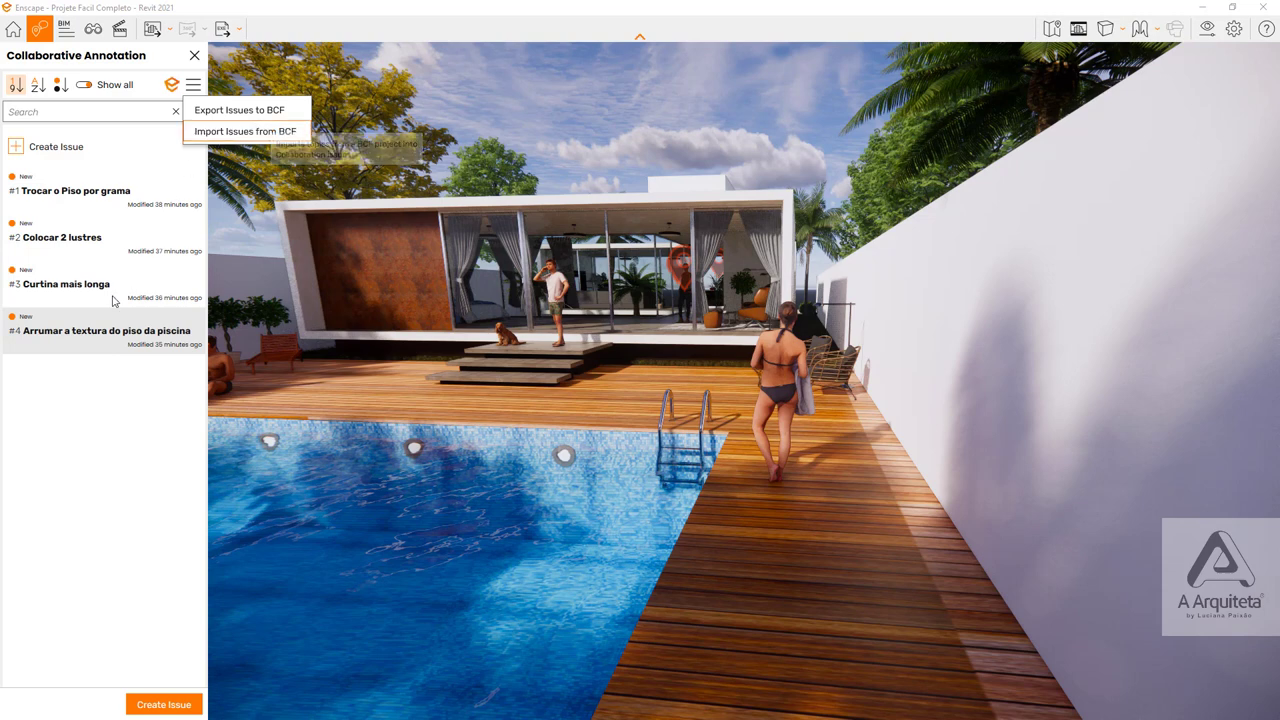
left_click(87, 444)
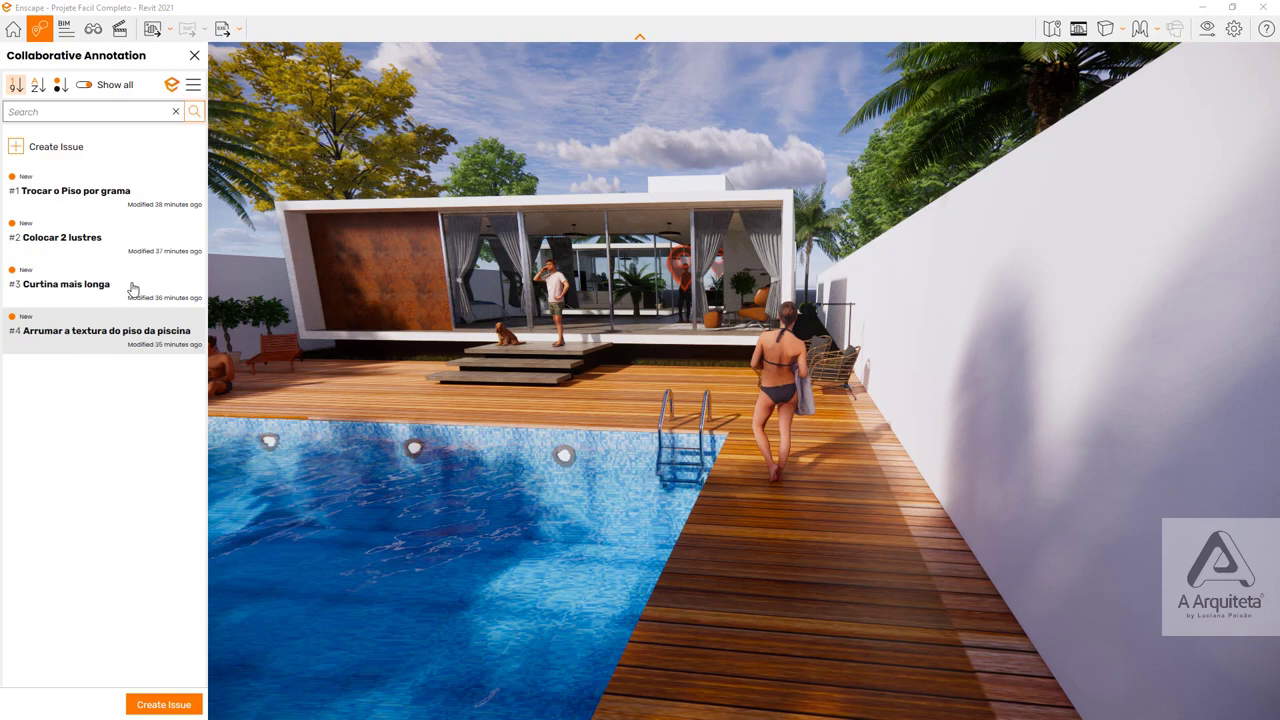
left_click(193, 84)
left_click(222, 137)
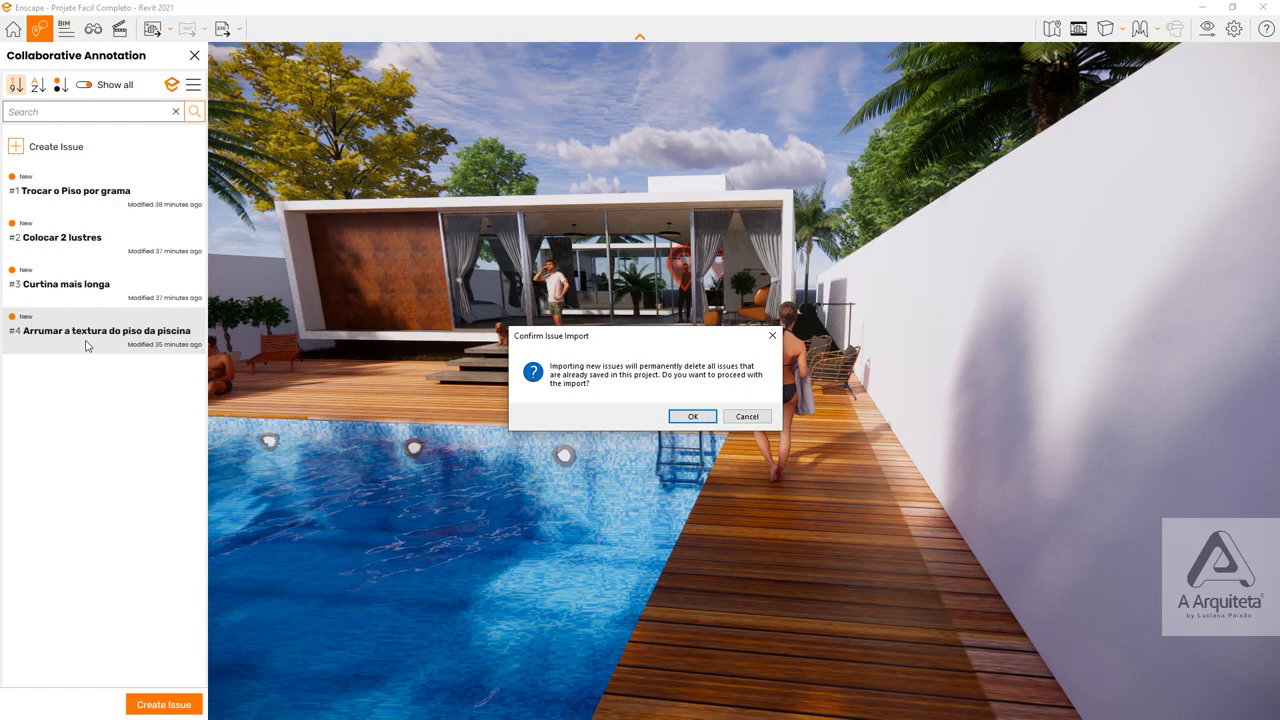
left_click(747, 416)
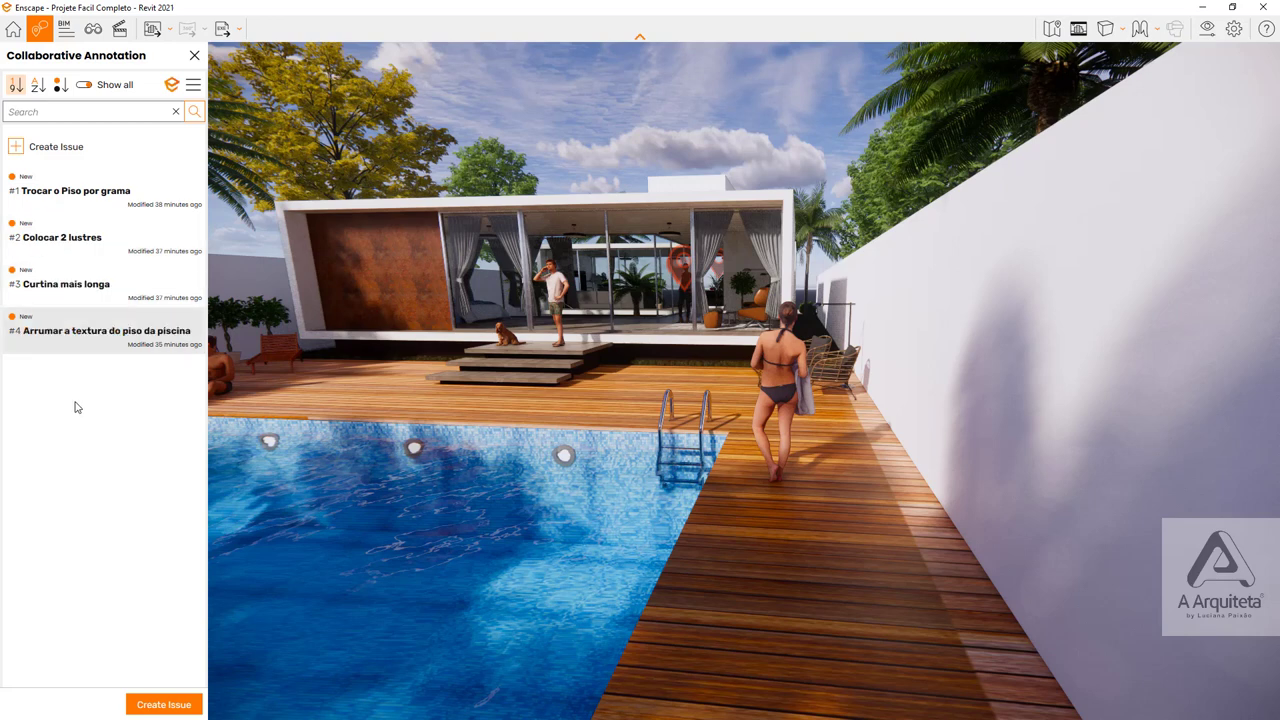
left_click(193, 86)
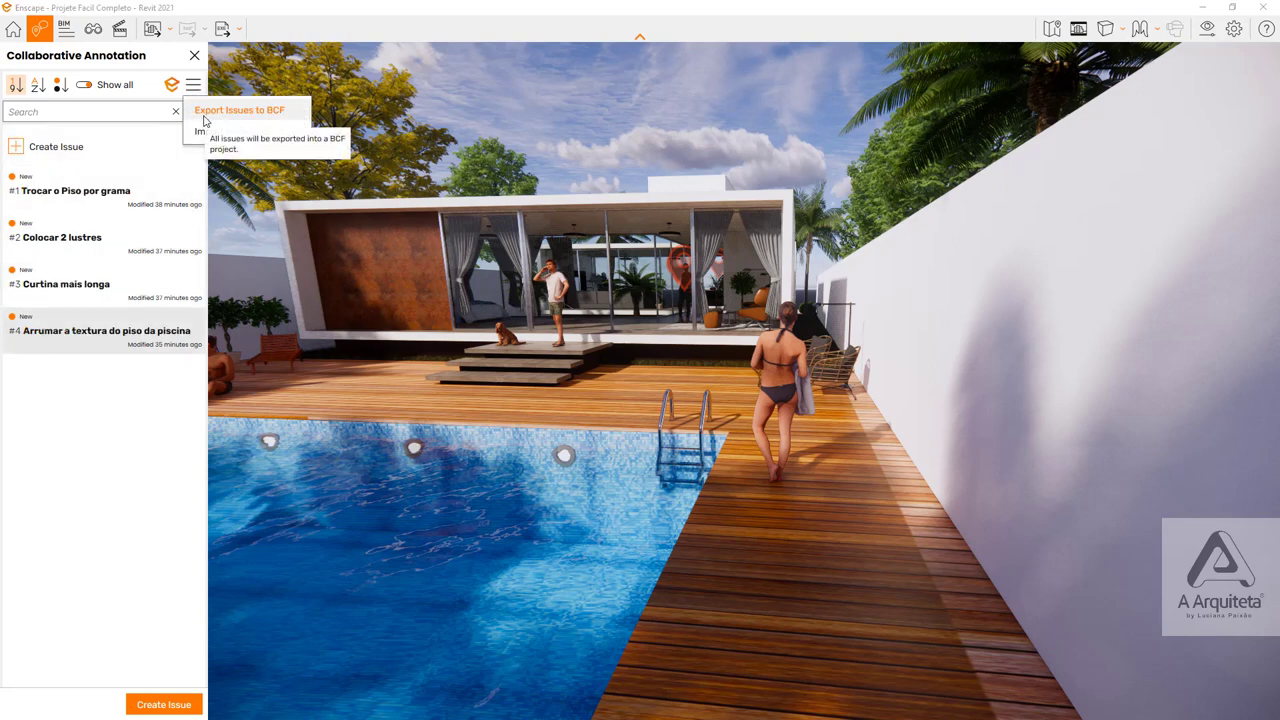
left_click(82, 444)
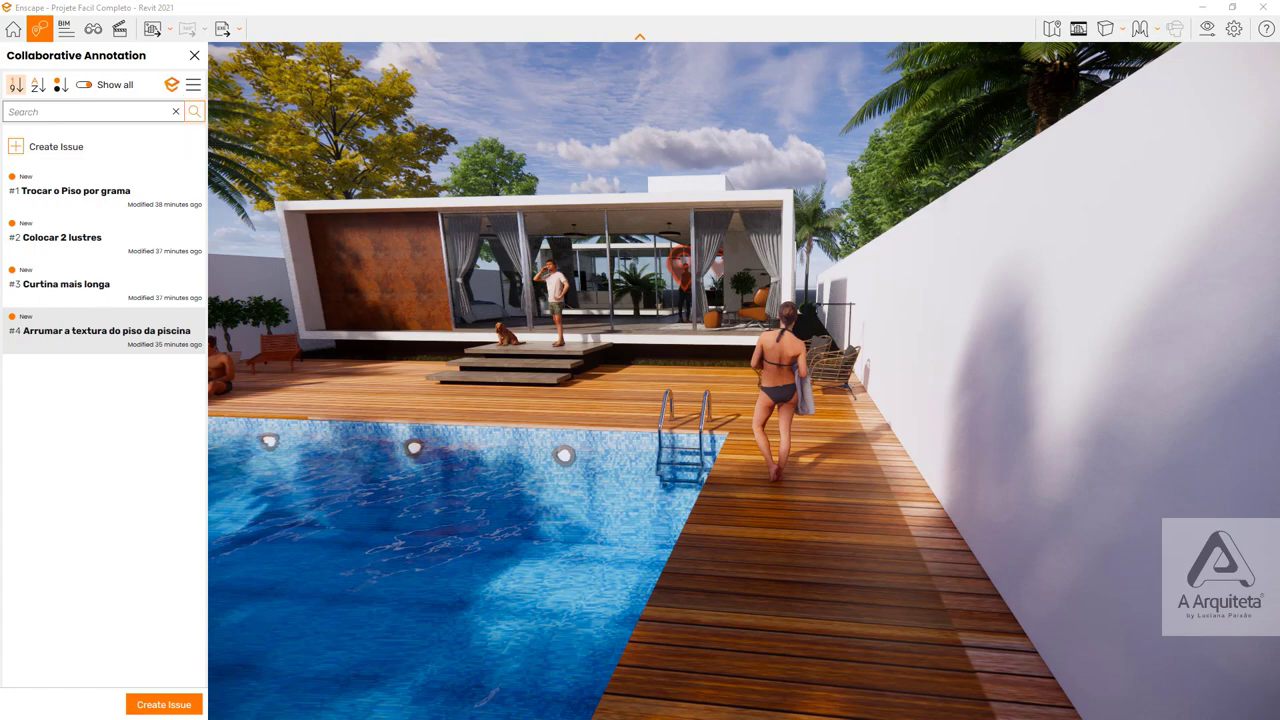
- Bring Revit 2021 to the front, maximise it, and show the BIMcollab ribbon tools
key("alt+Tab")
left_click_drag(740, 205, 878, 120)
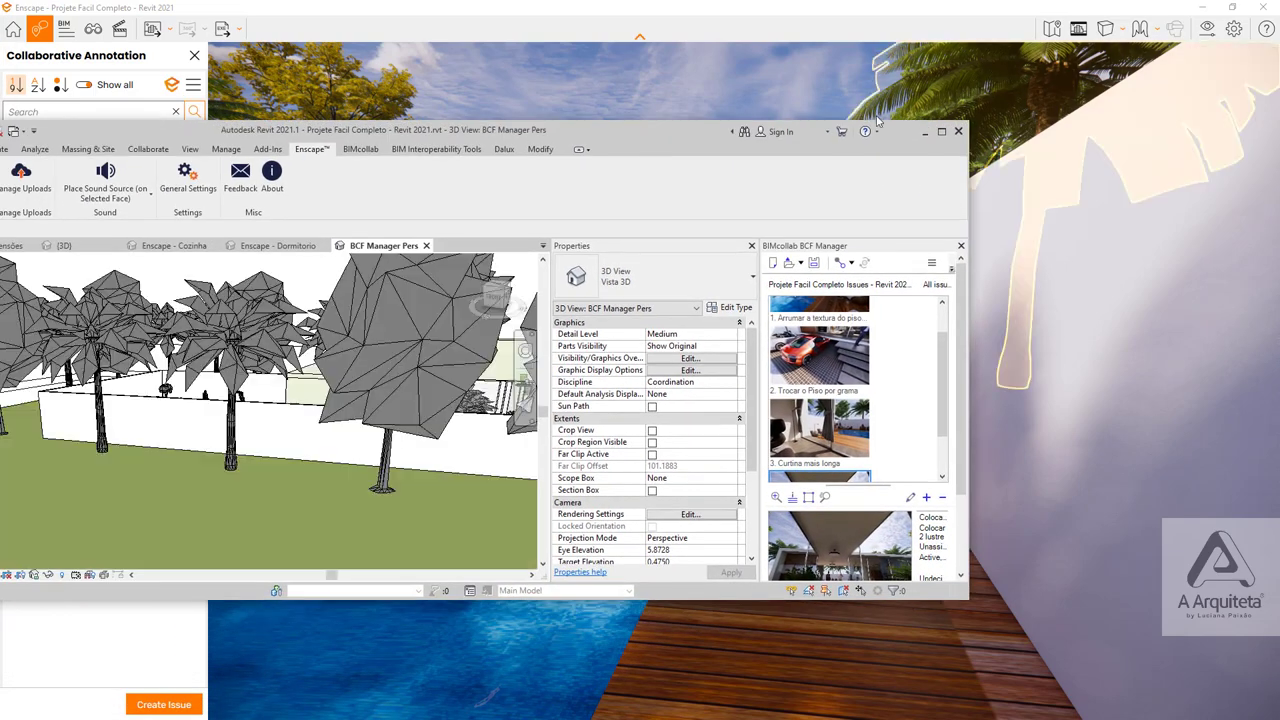
left_click(941, 131)
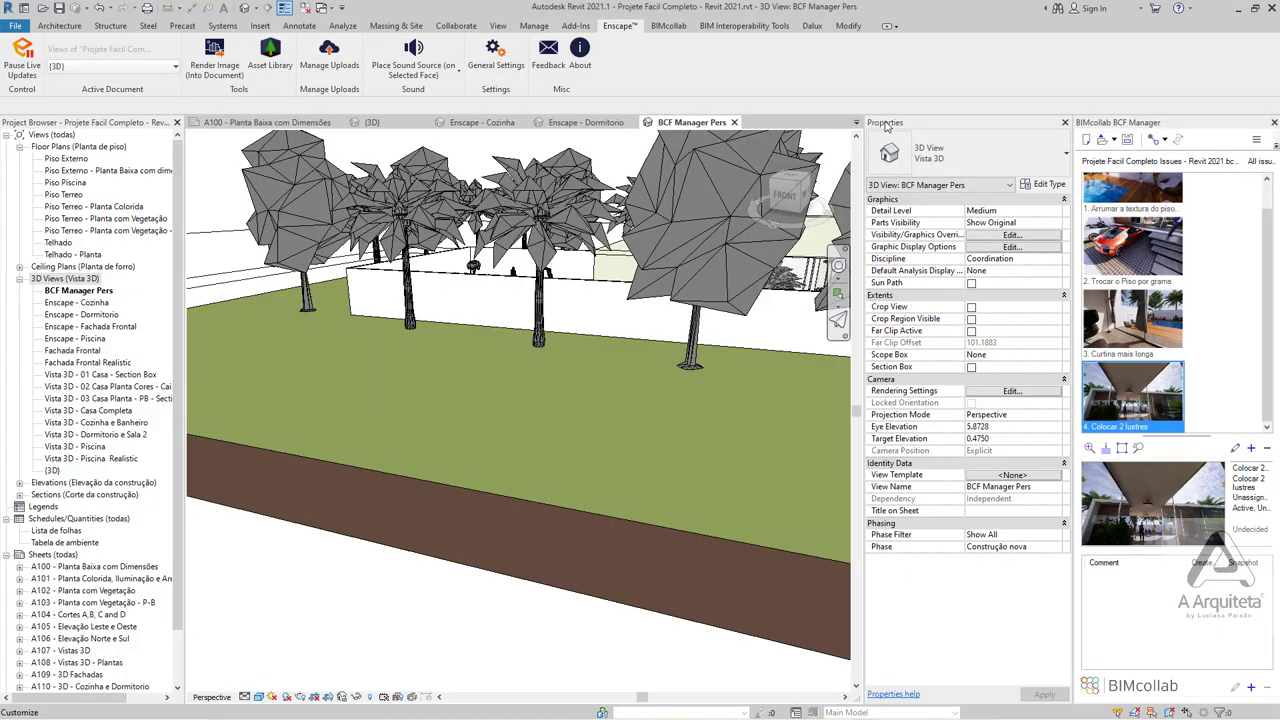
left_click(668, 30)
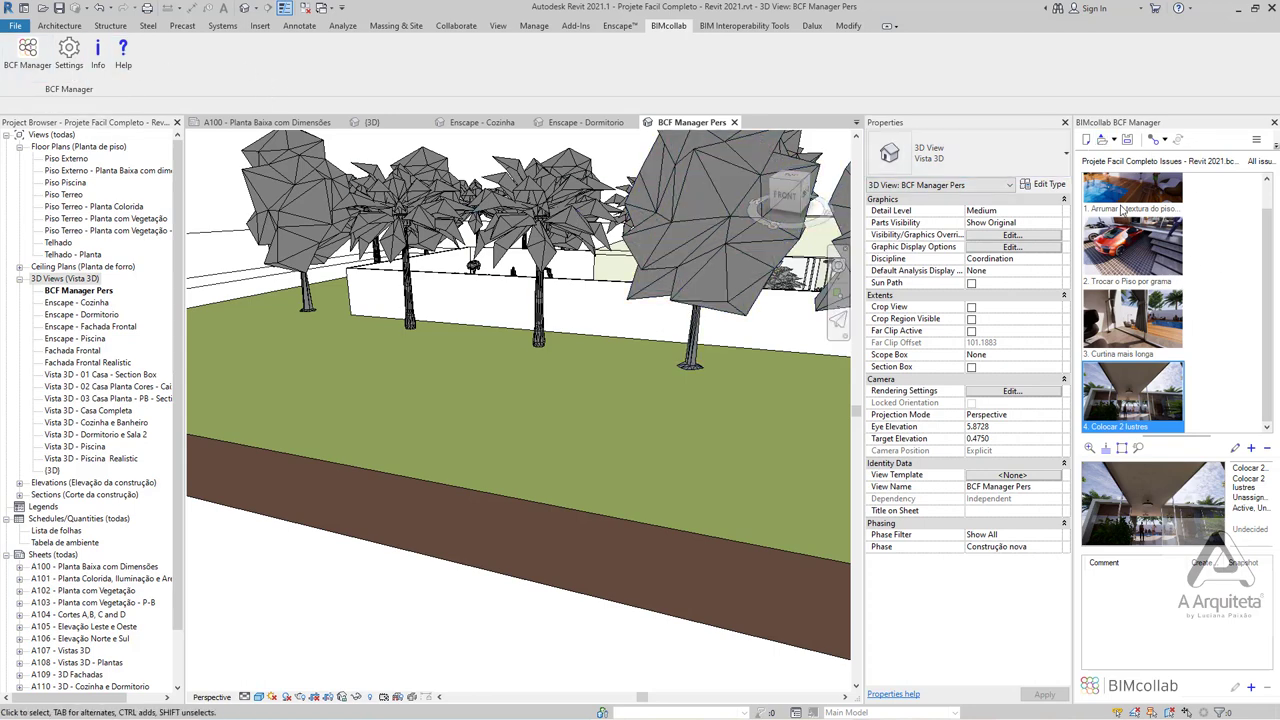
left_click_drag(1268, 300, 1268, 276)
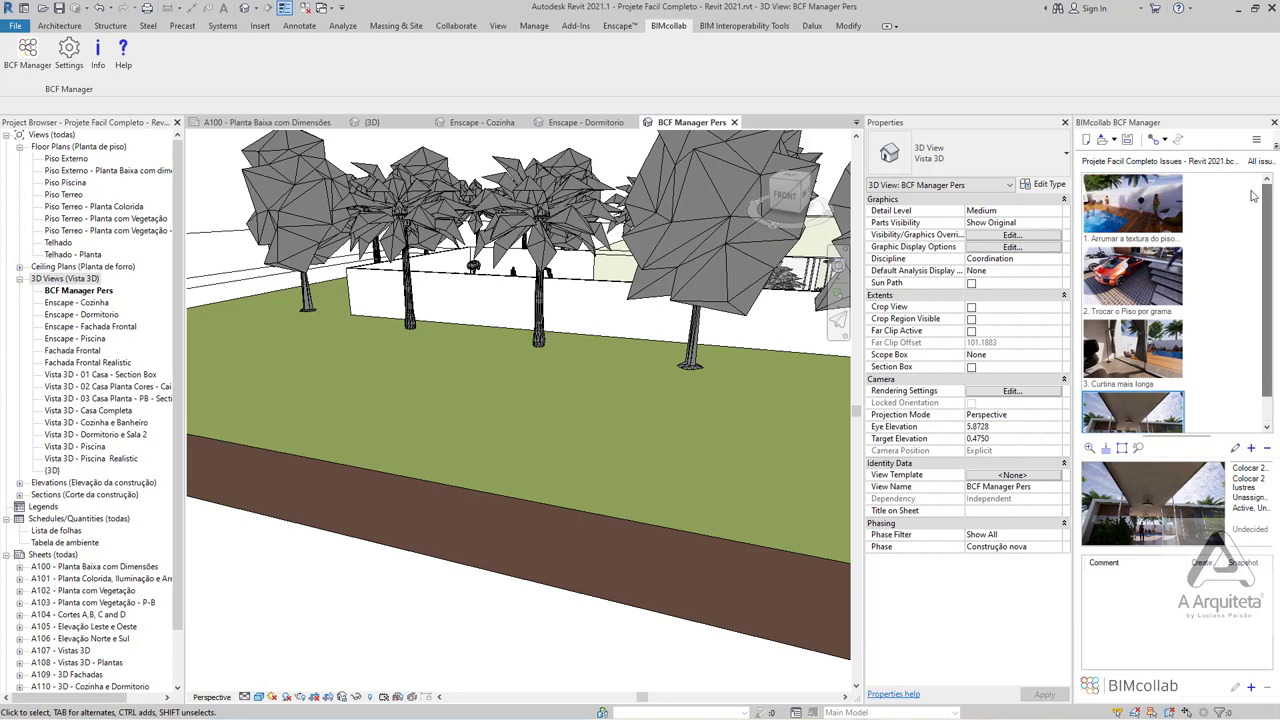
- Browse for the 'Projete Facil Completo Issues - Revit 2021.bcfzip' file to import, then cancel
left_click(1114, 141)
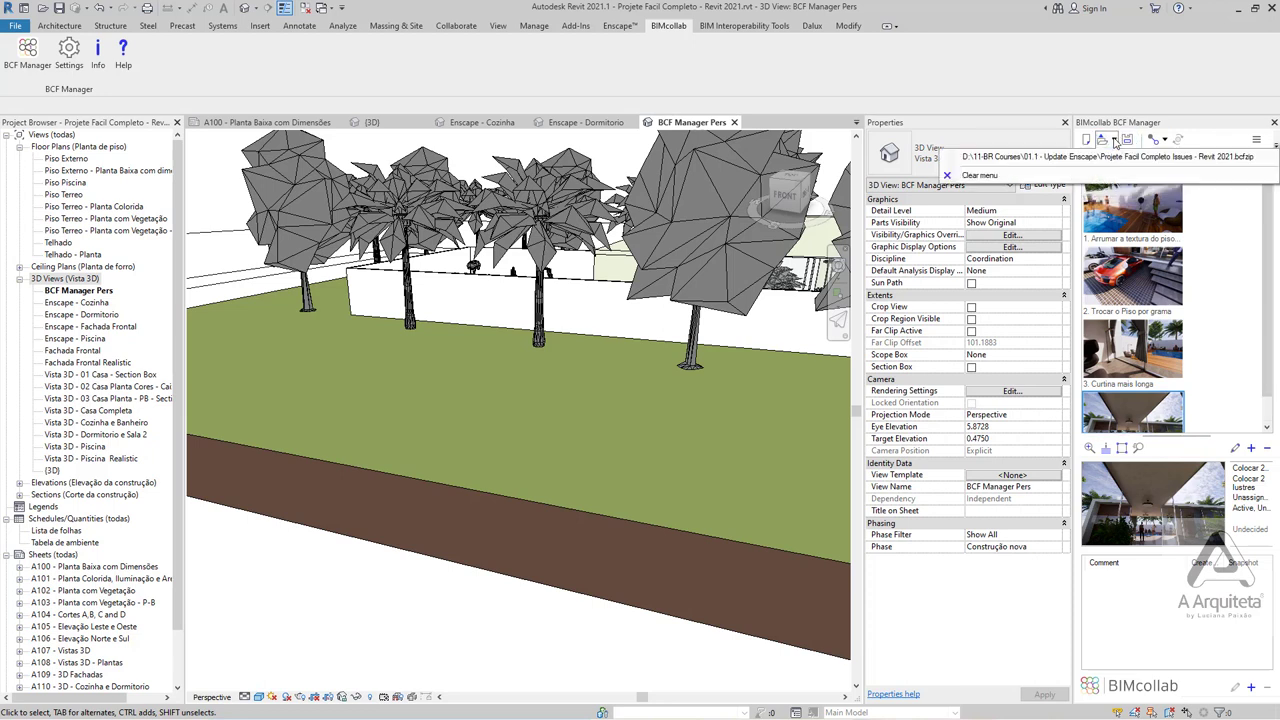
left_click(1104, 141)
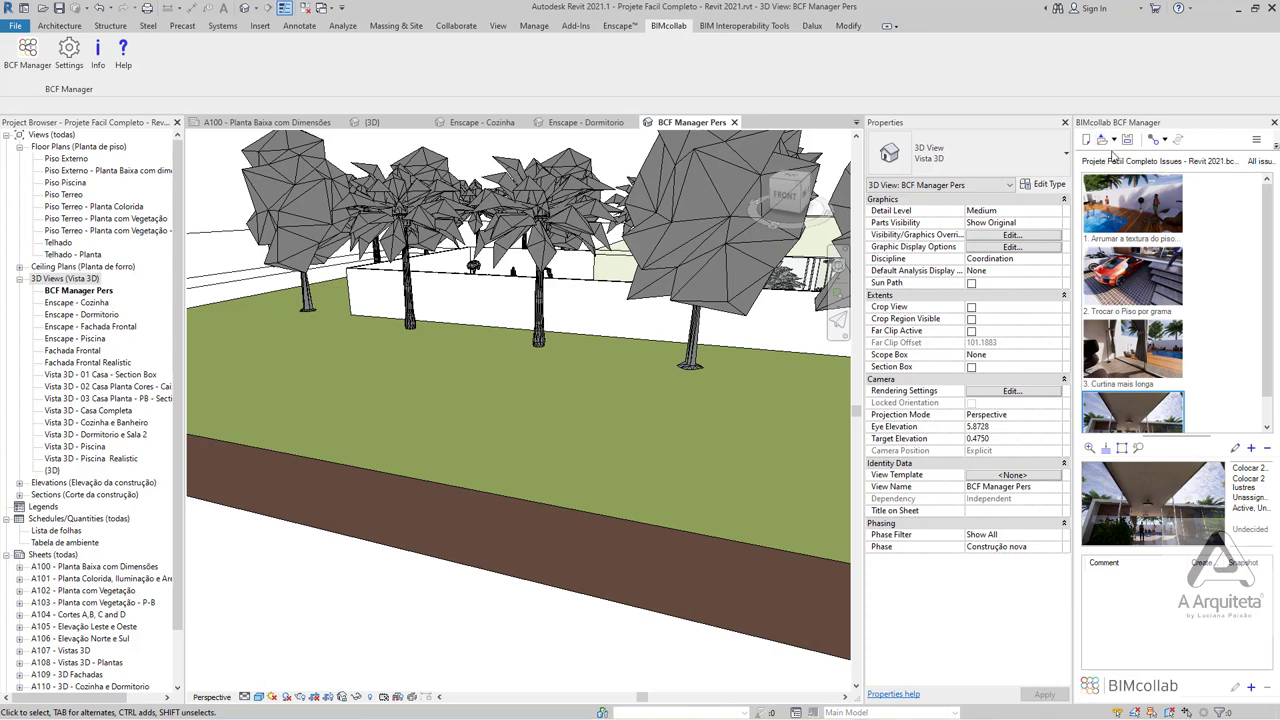
left_click(1105, 145)
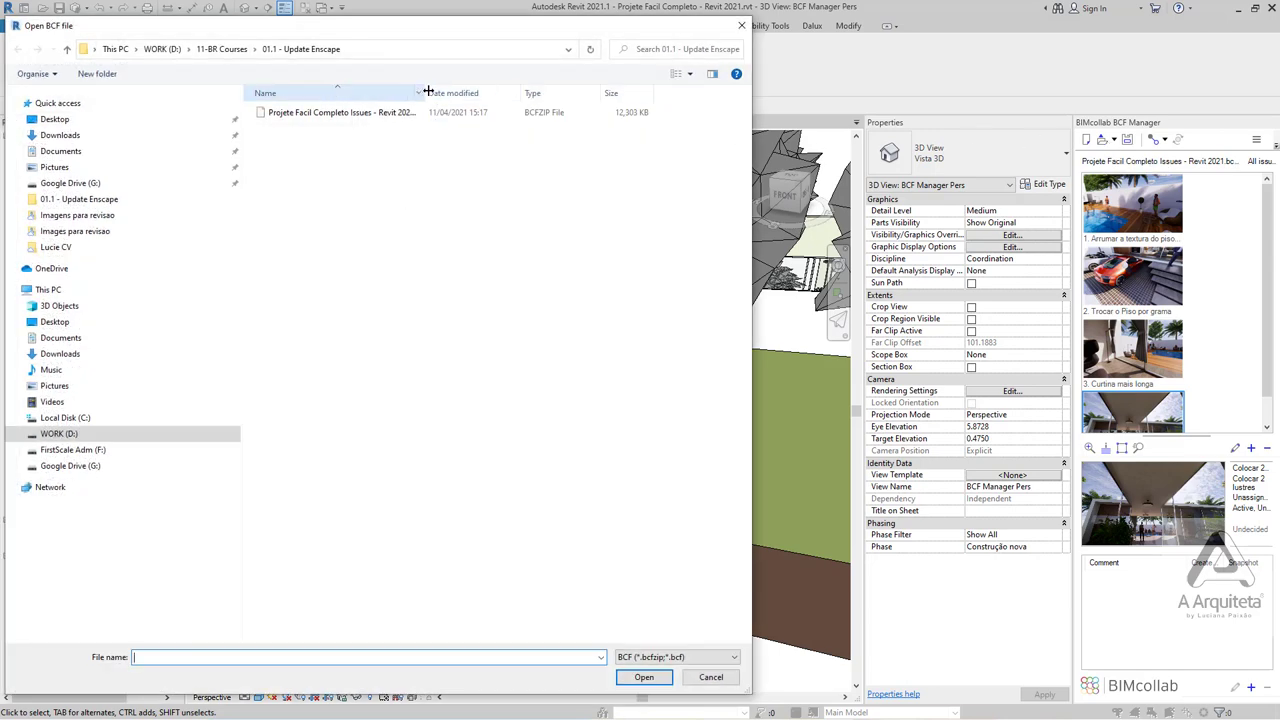
left_click_drag(427, 91, 485, 92)
mouse_move(513, 93)
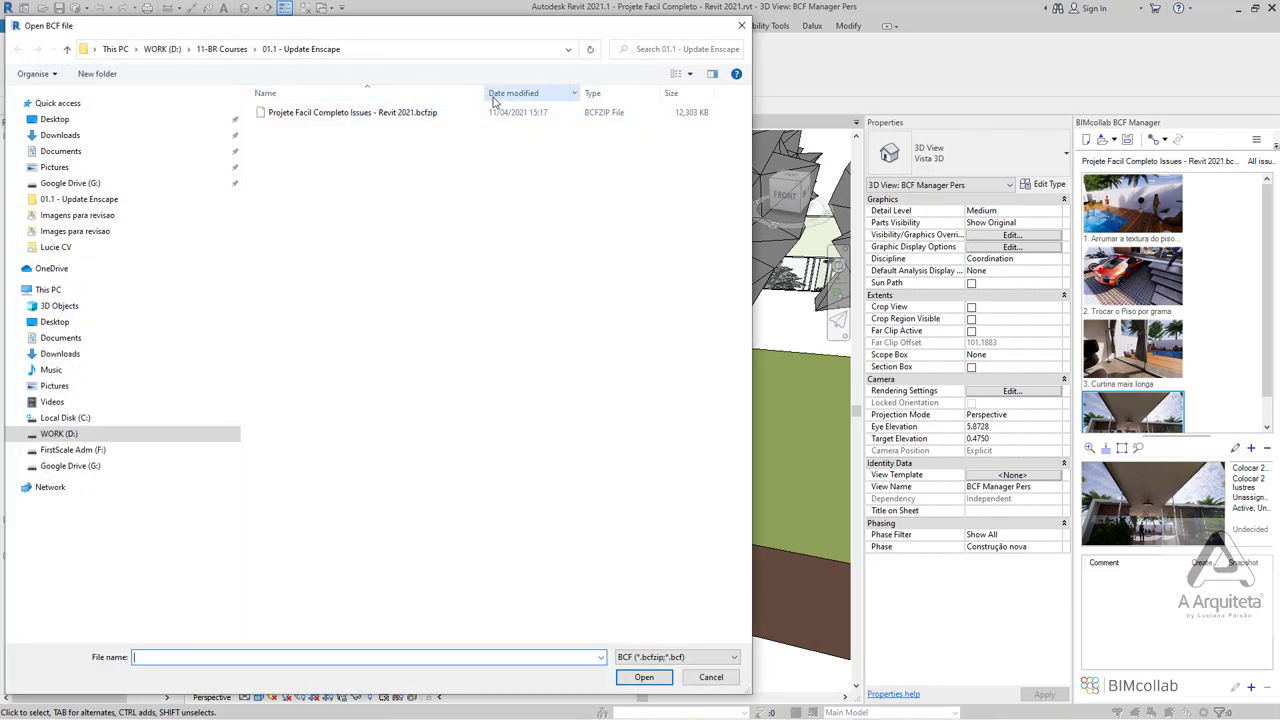
left_click_drag(484, 92, 492, 92)
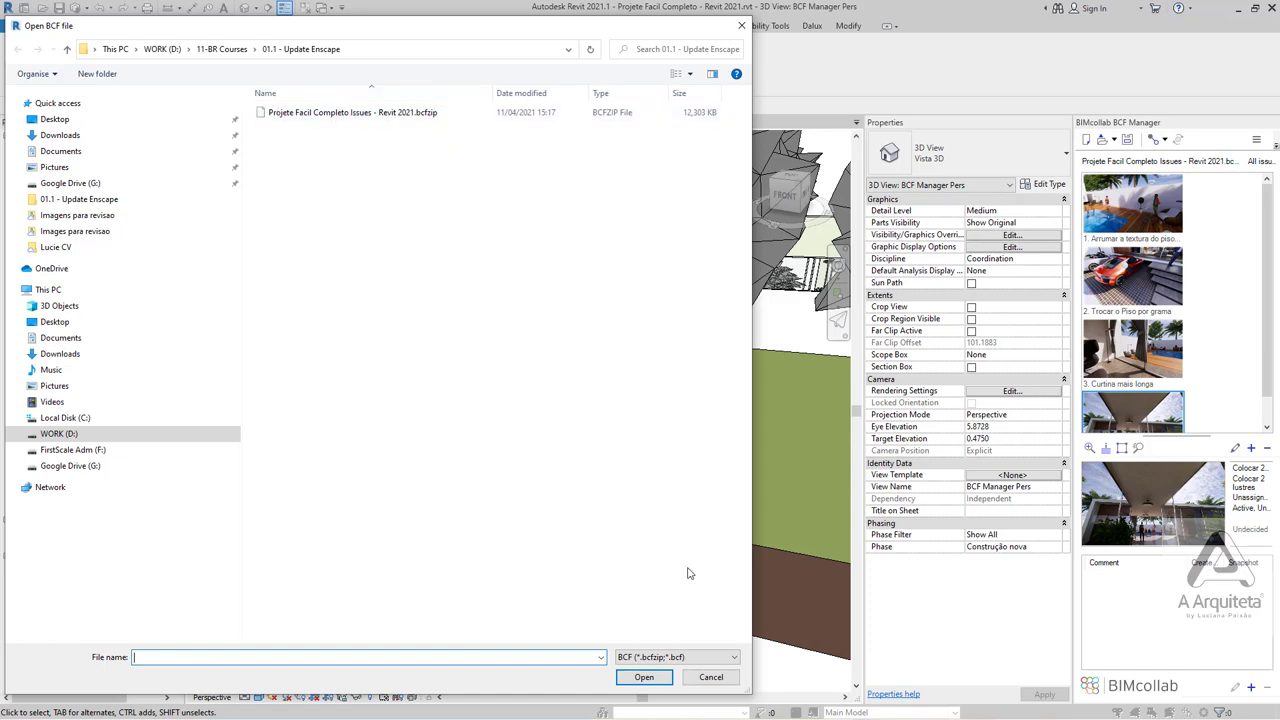
left_click(741, 25)
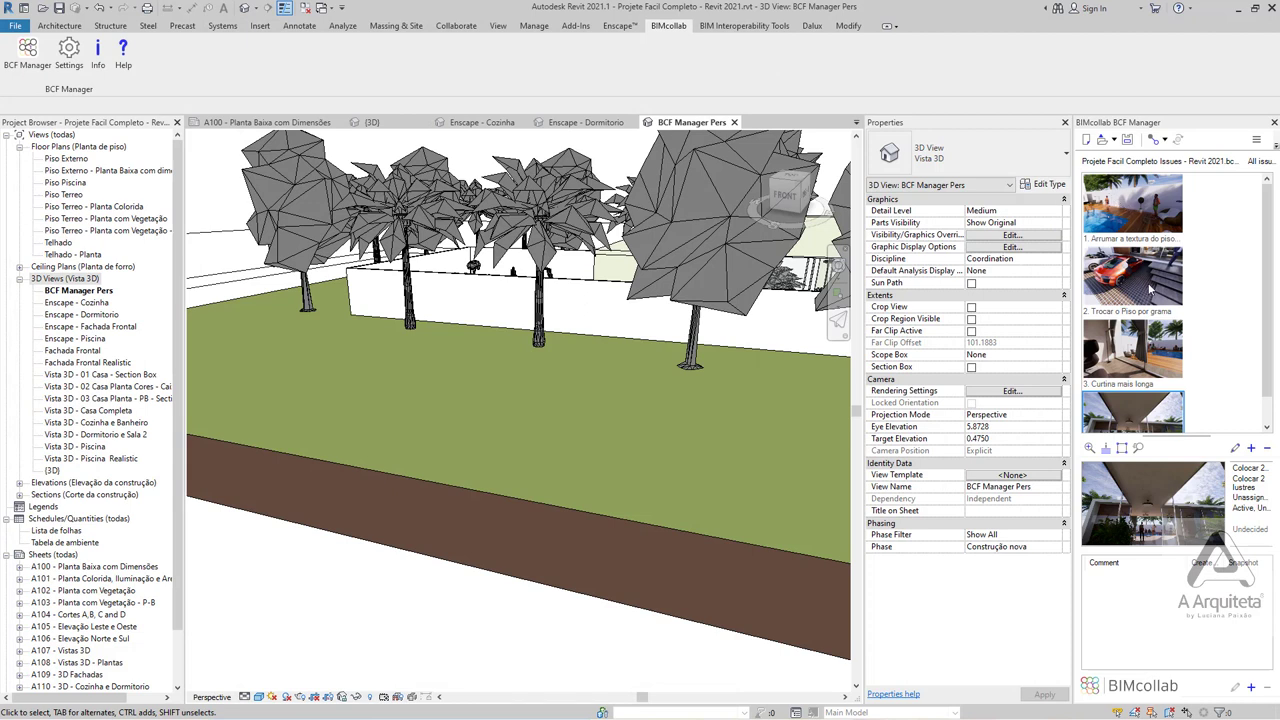
- Select the BCF issues in turn, including 'Trocar o Piso por grama', 'Curtina mais longa' and 'Colocar 2 lustres'
left_click(1140, 315)
left_click(1126, 383)
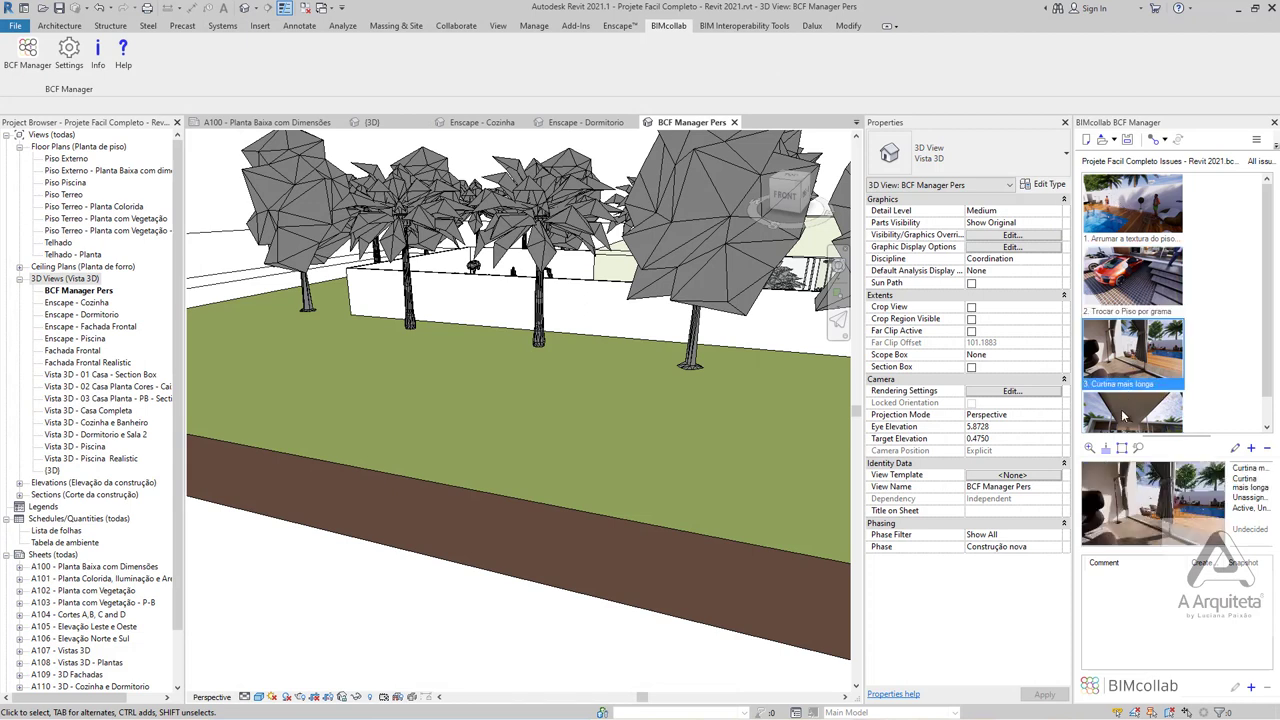
left_click(1124, 417)
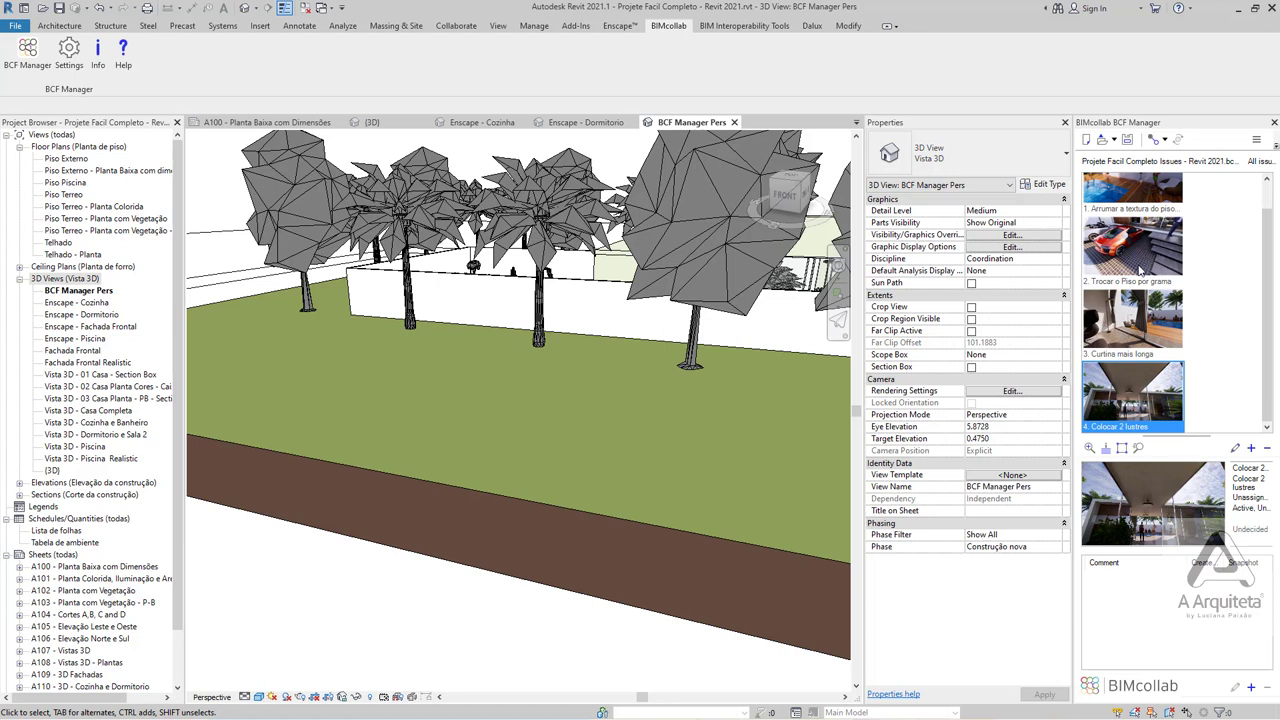
scroll(1138, 268, "up", 1)
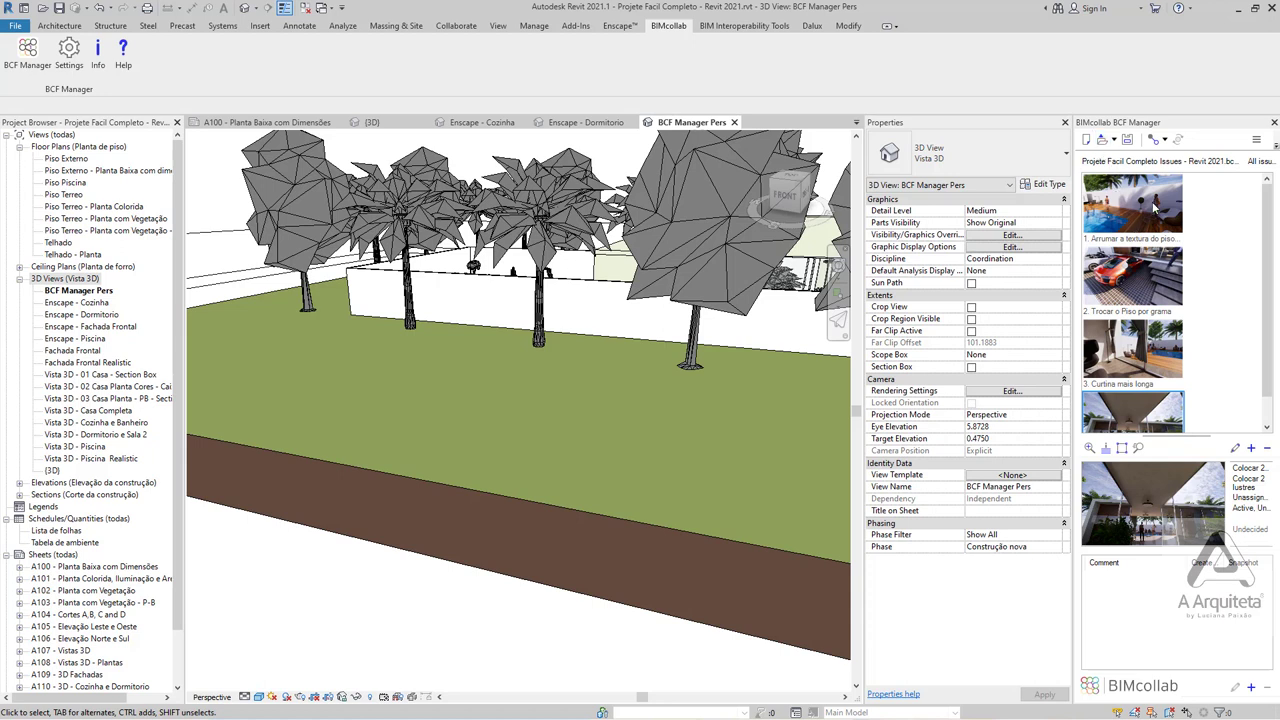
left_click(1155, 207)
left_click(1142, 288)
left_click(1139, 340)
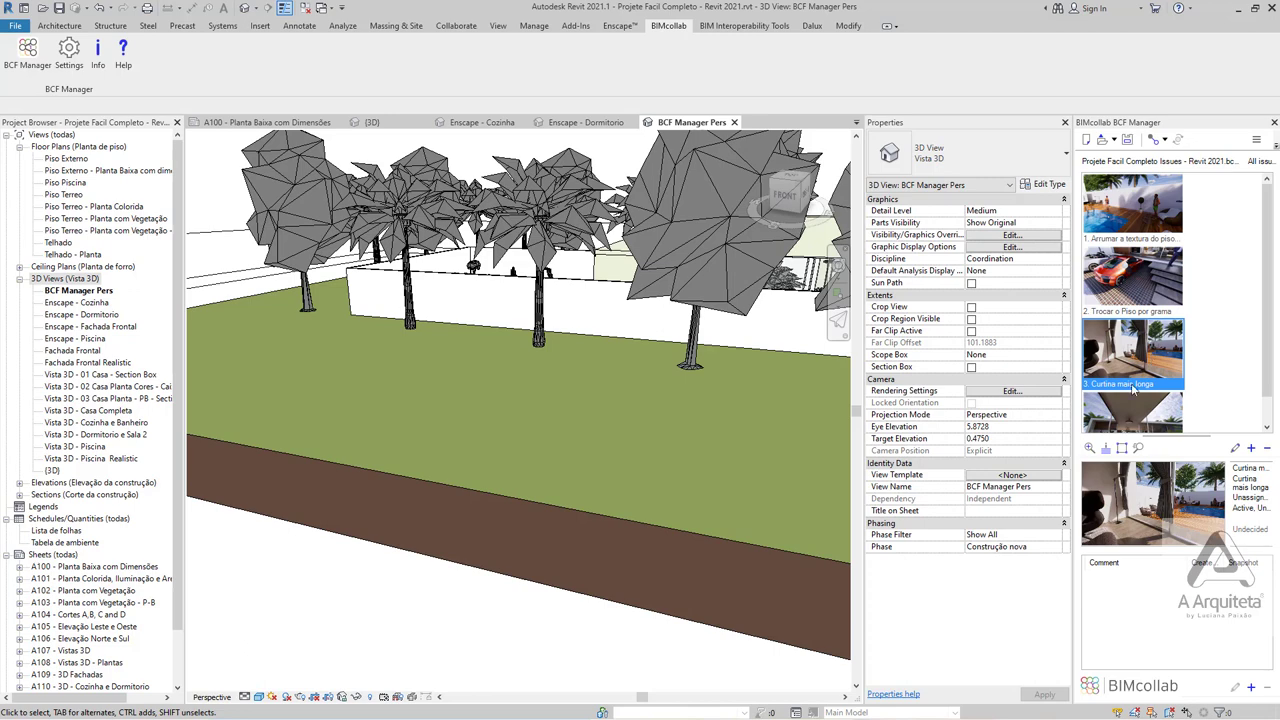
- Restore the 'Curtina mais longa' viewpoint and orbit and zoom to survey the house and pool
double_click(1131, 388)
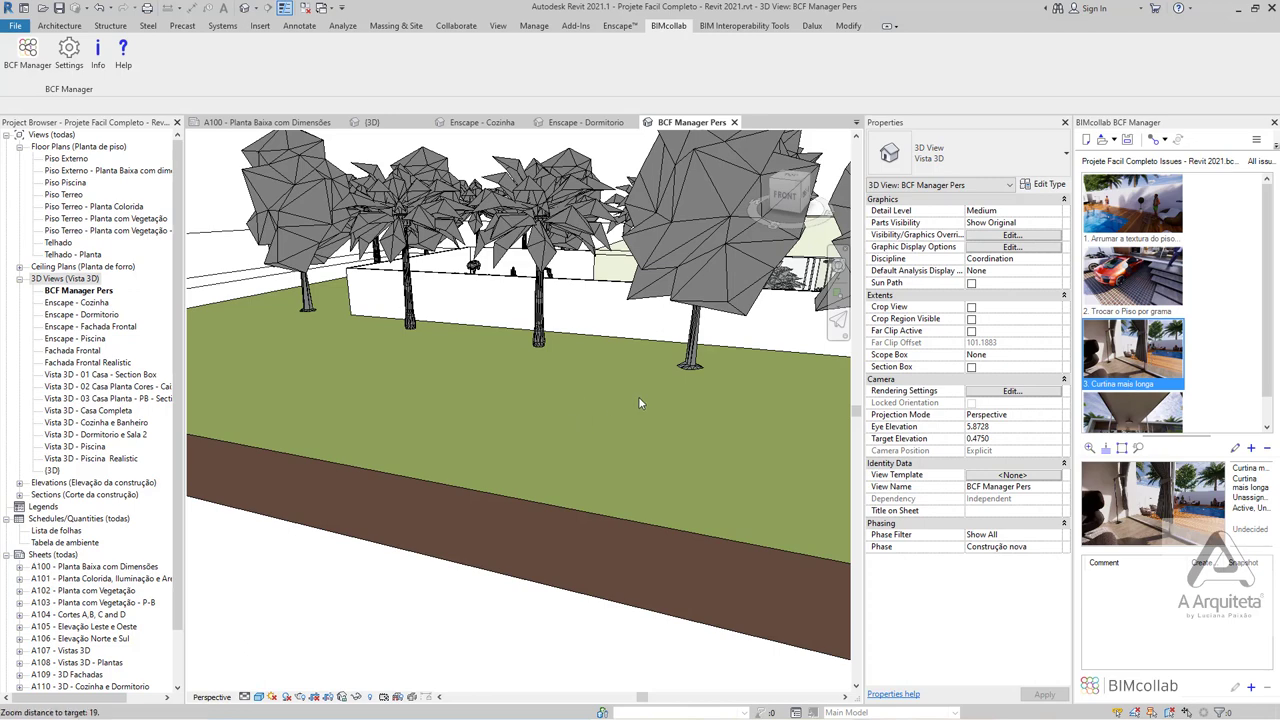
mouse_move(401, 478)
middle_mouse_down("shift")
mouse_move(456, 527)
mouse_move(400, 437)
middle_mouse_up("shift")
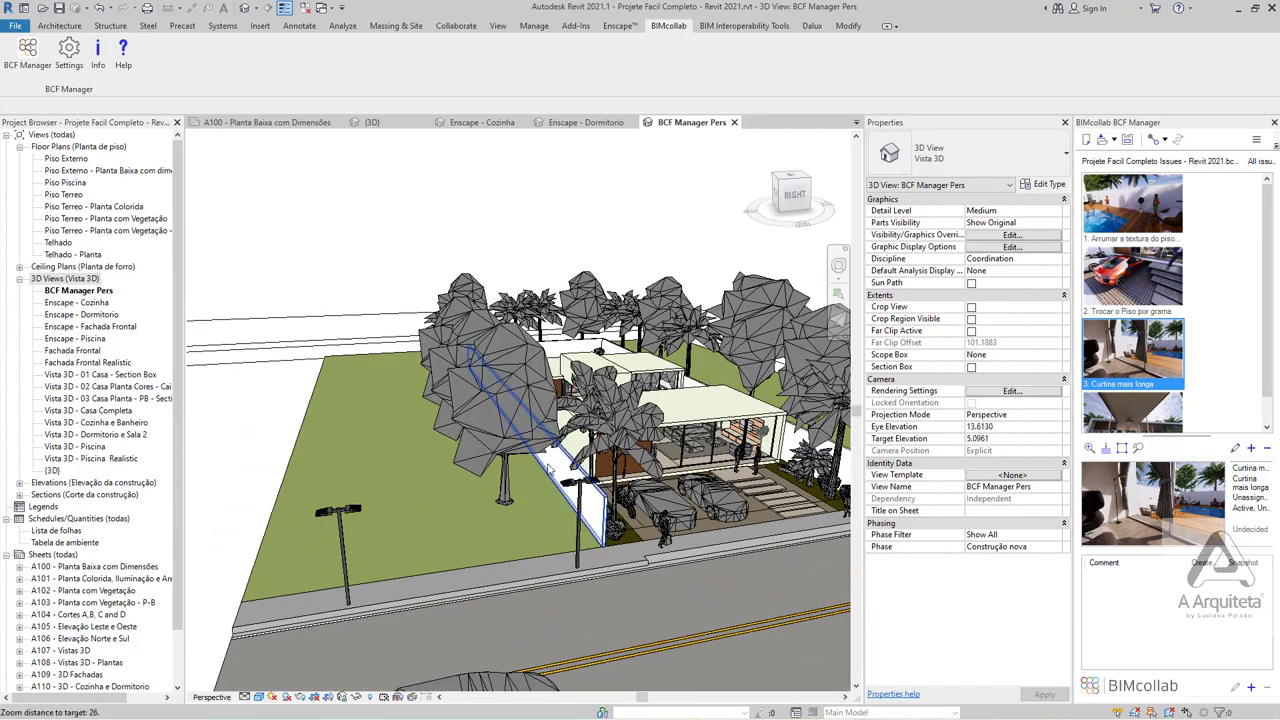
scroll(400, 437, "up", 2)
scroll(400, 437, "up", 2)
scroll(400, 437, "down", 2)
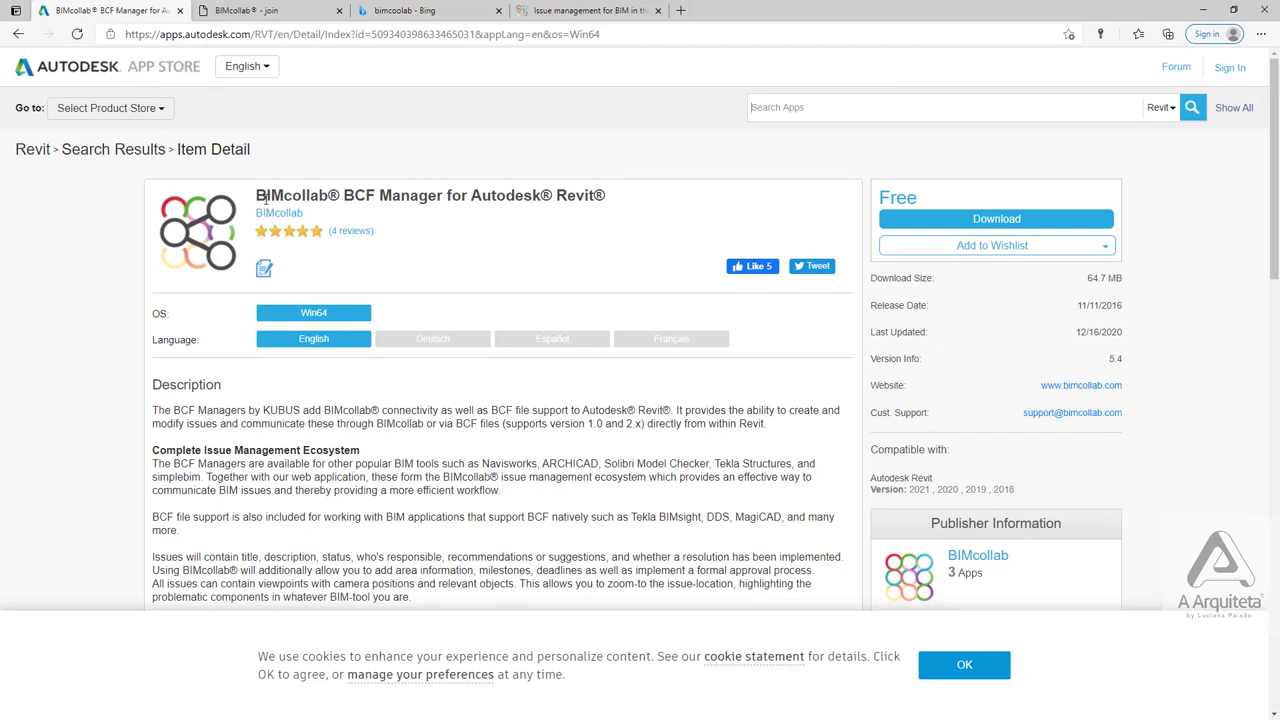
- Dismiss the App Store cookie notice, scroll the BCF Manager listing, and move to the Bing results
left_click_drag(258, 196, 301, 196)
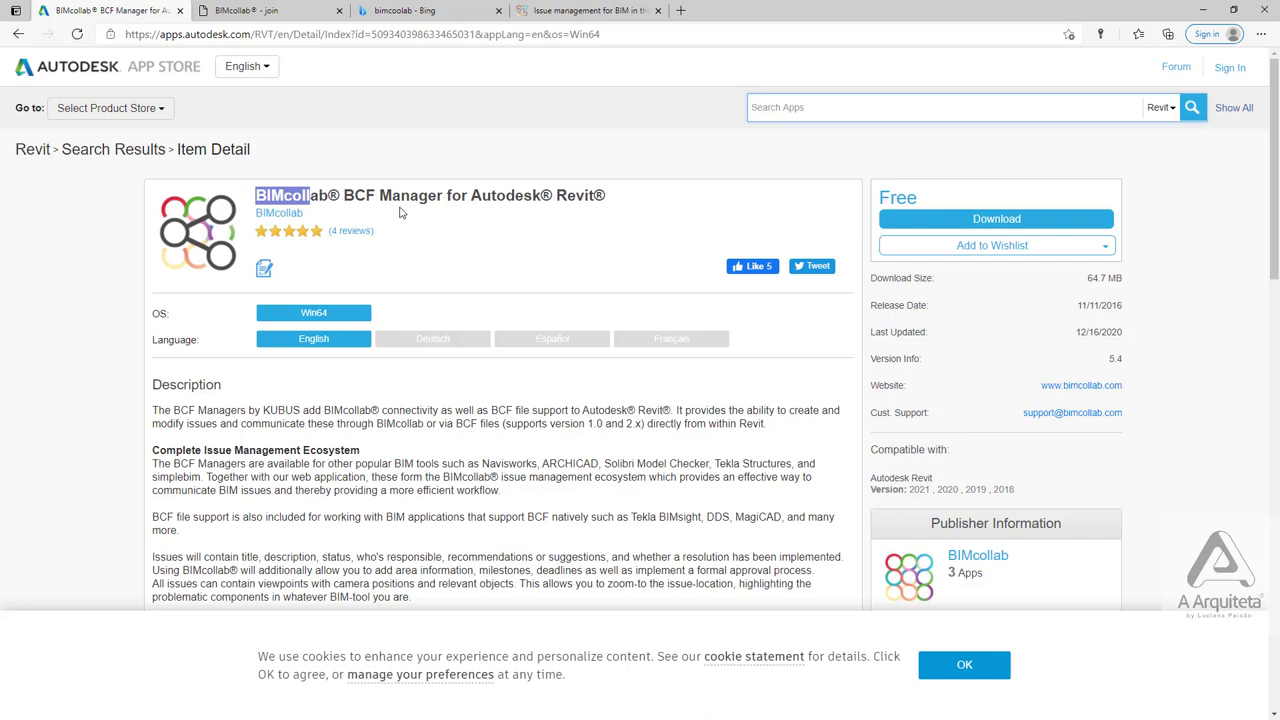
left_click(480, 160)
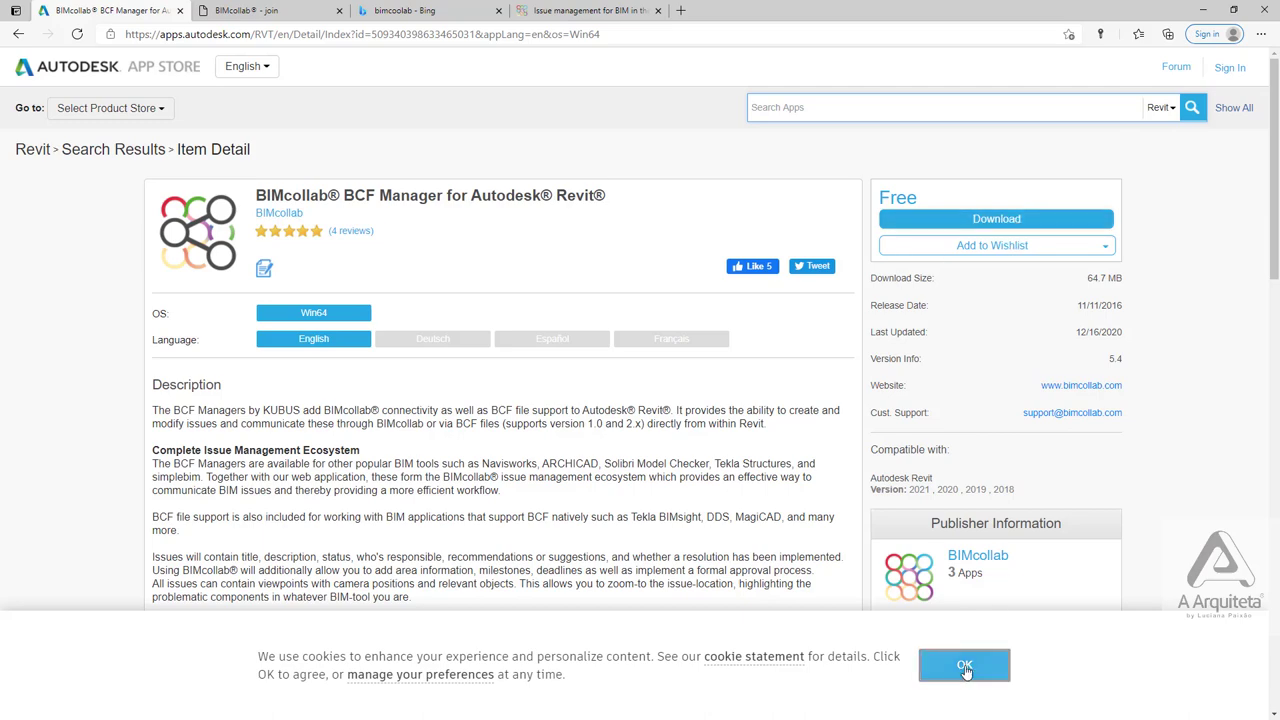
left_click(965, 665)
scroll(608, 422, "down", 2)
scroll(608, 440, "down", 1)
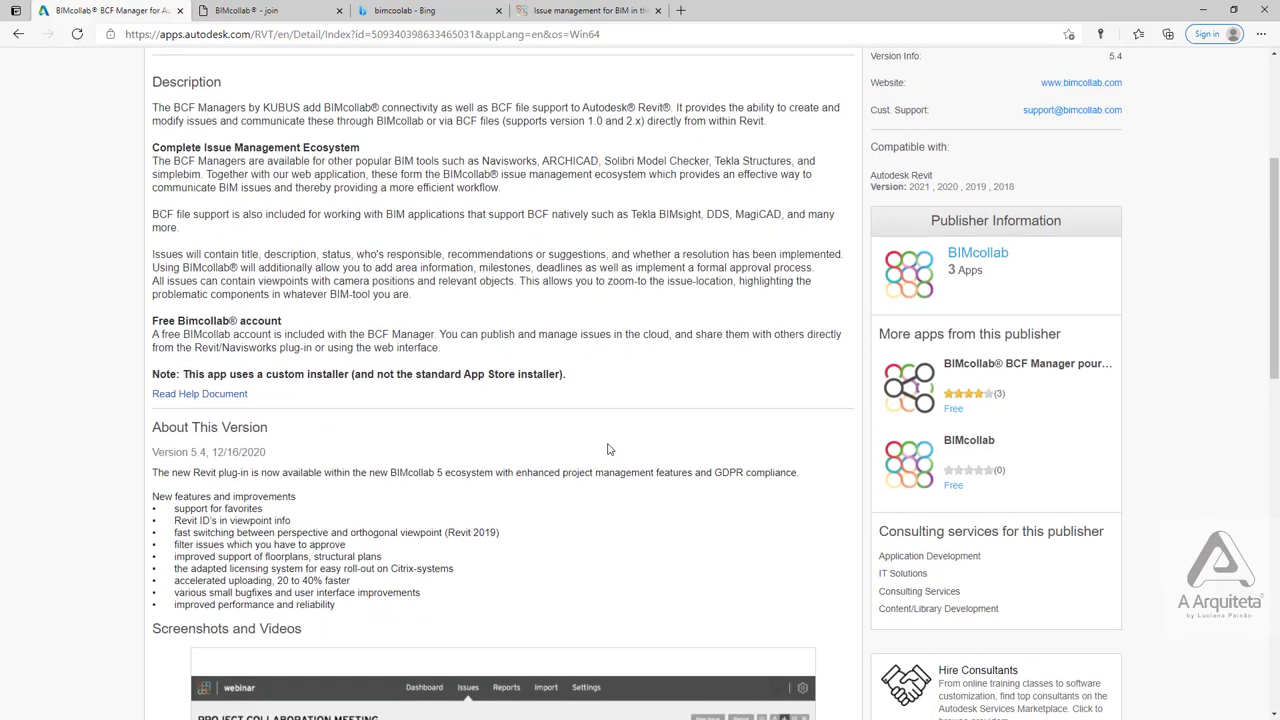
scroll(608, 449, "down", 1)
scroll(608, 449, "down", 3)
scroll(608, 449, "up", 2)
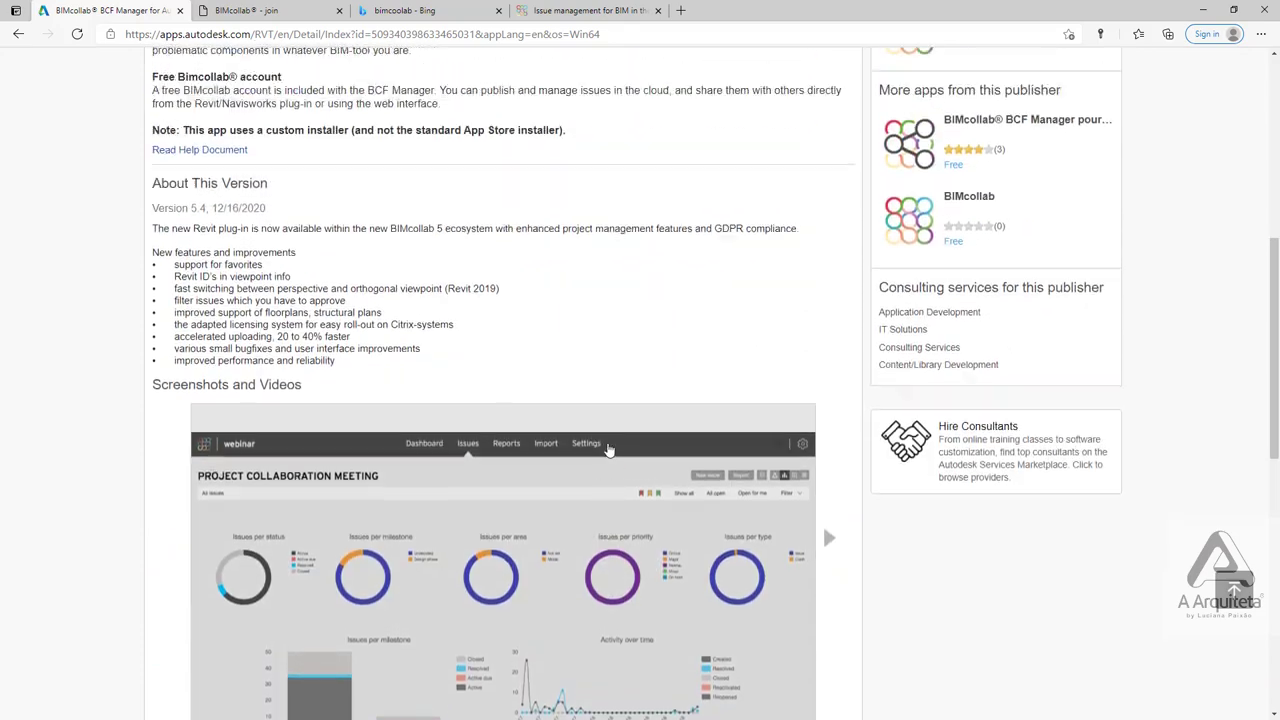
scroll(280, 263, "up", 4)
scroll(280, 263, "up", 1)
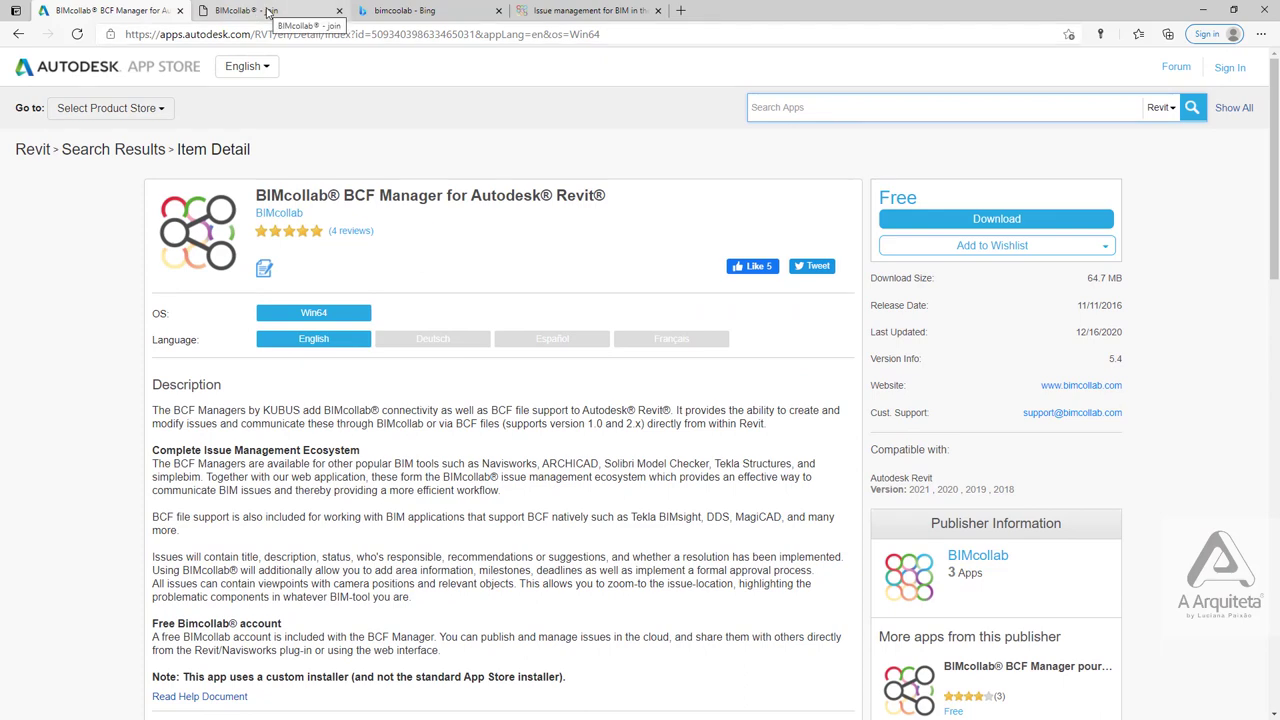
left_click(268, 12)
left_click(430, 10)
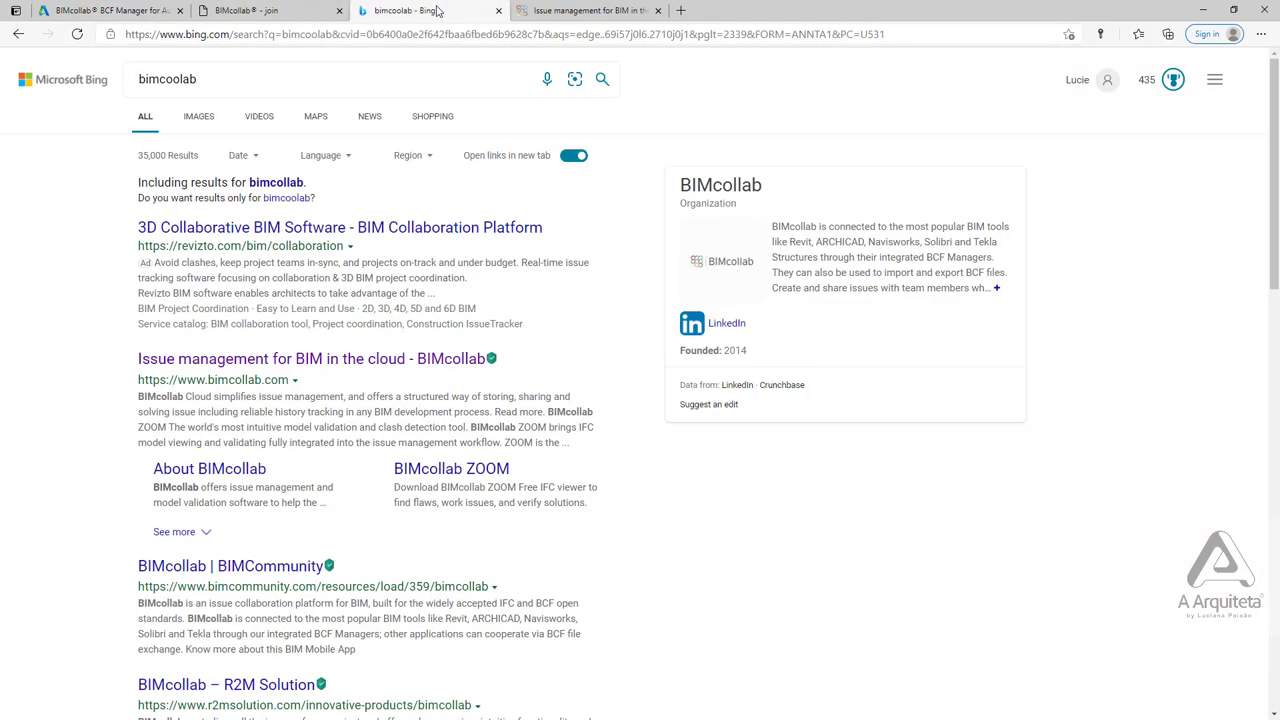
- Go from the BIMcollab homepage to the BCF Managers product page and scroll down it
left_click(541, 16)
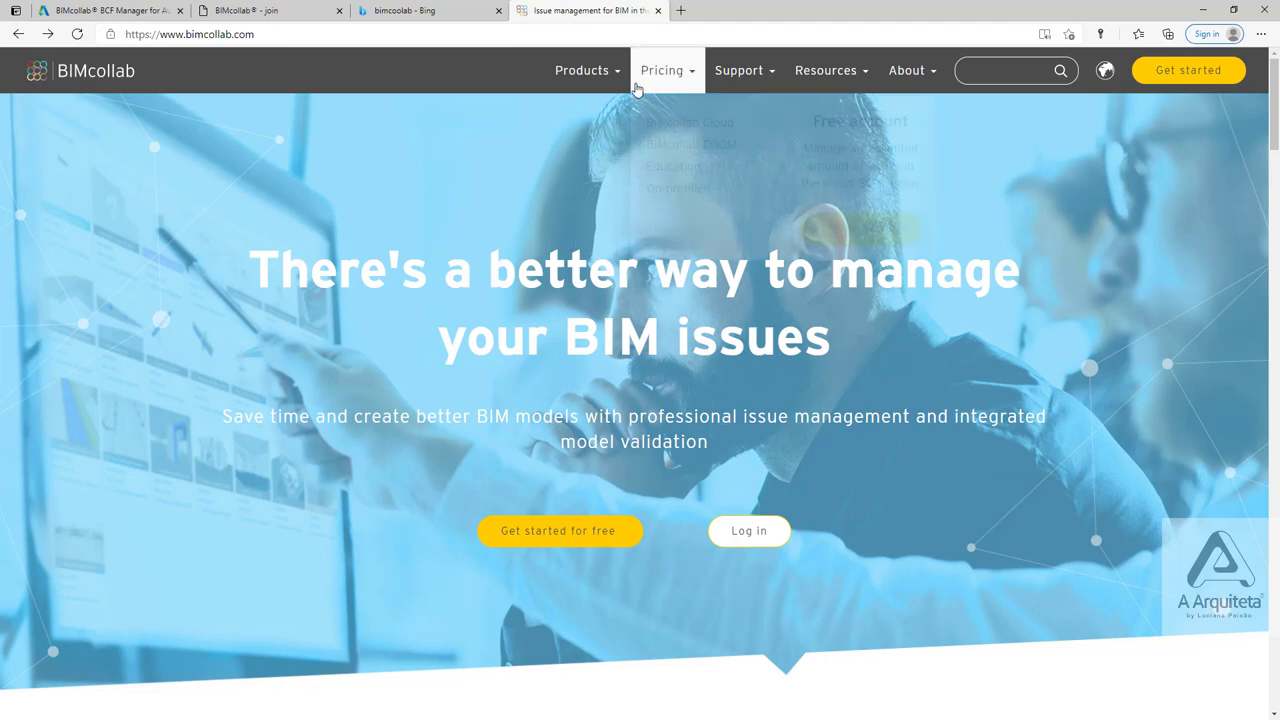
mouse_move(588, 70)
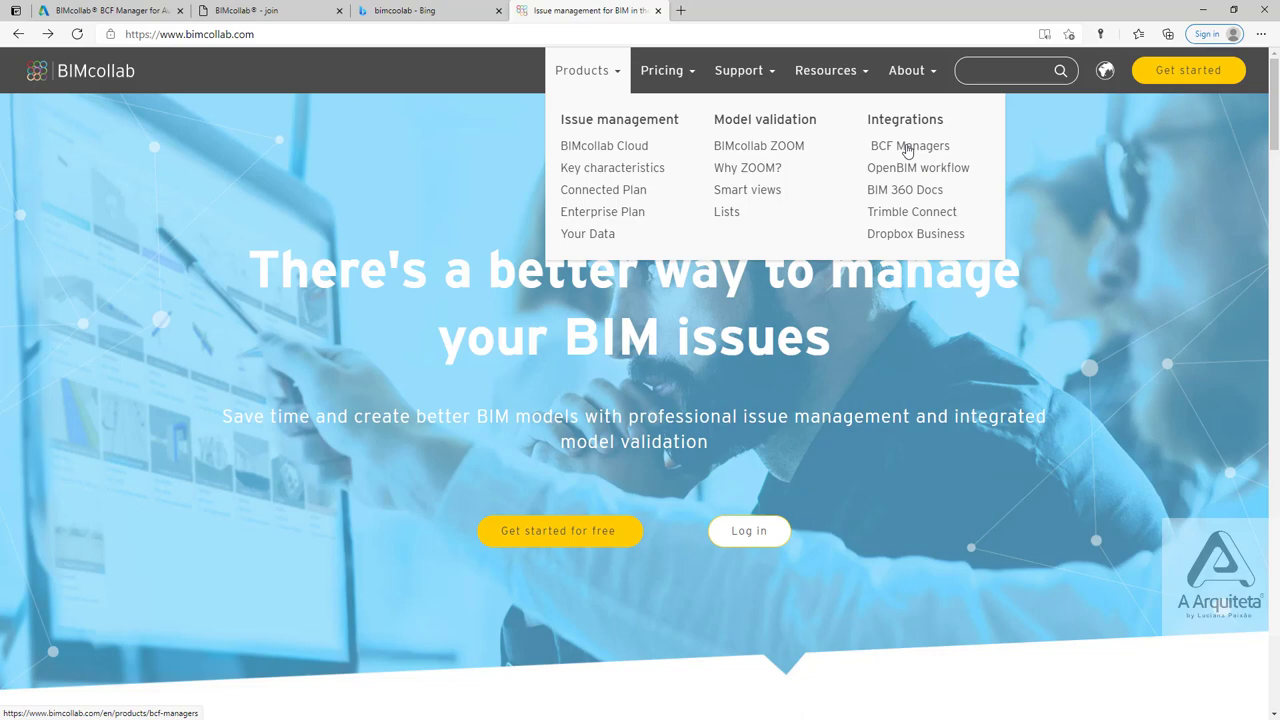
left_click(908, 147)
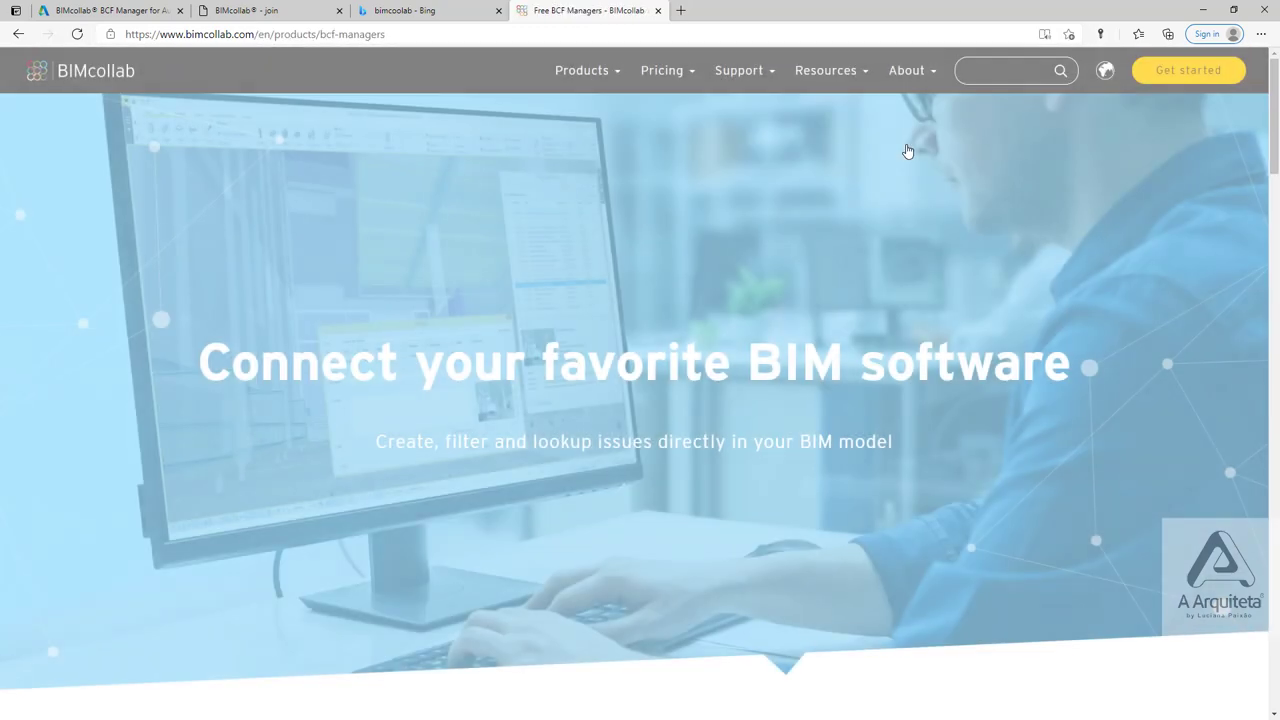
scroll(609, 301, "down", 1)
scroll(630, 310, "down", 1)
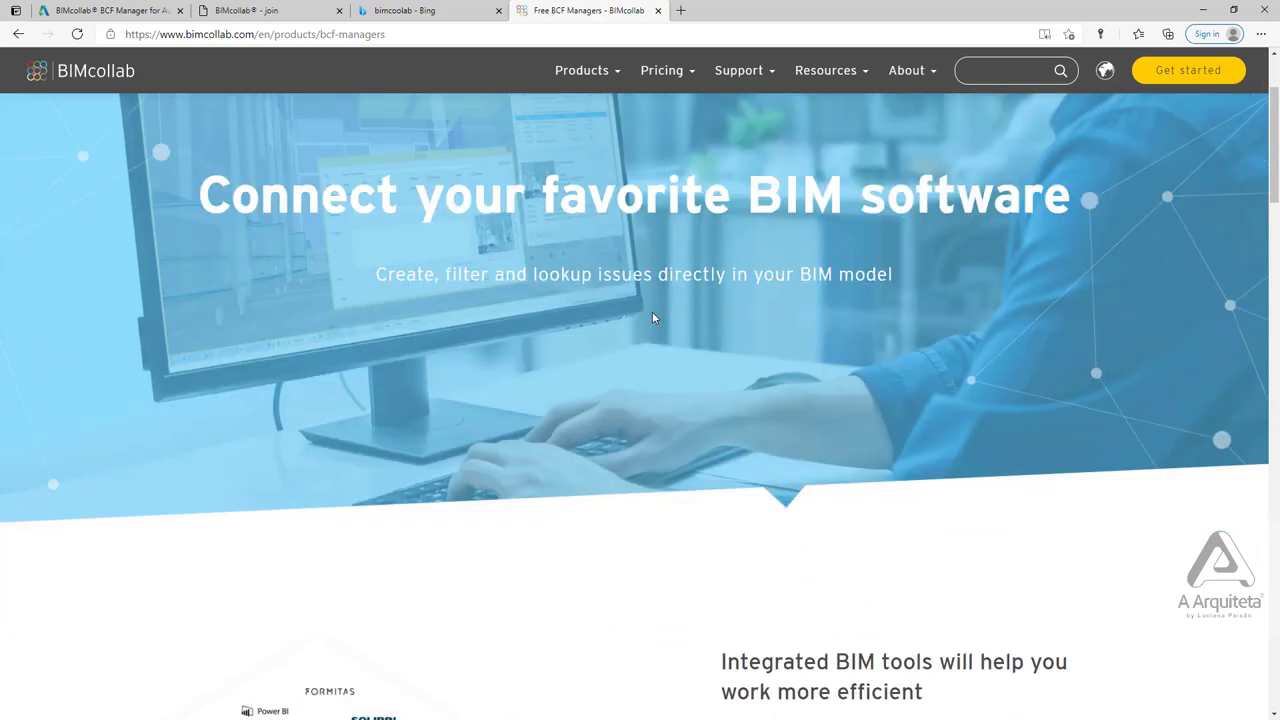
scroll(652, 318, "down", 3)
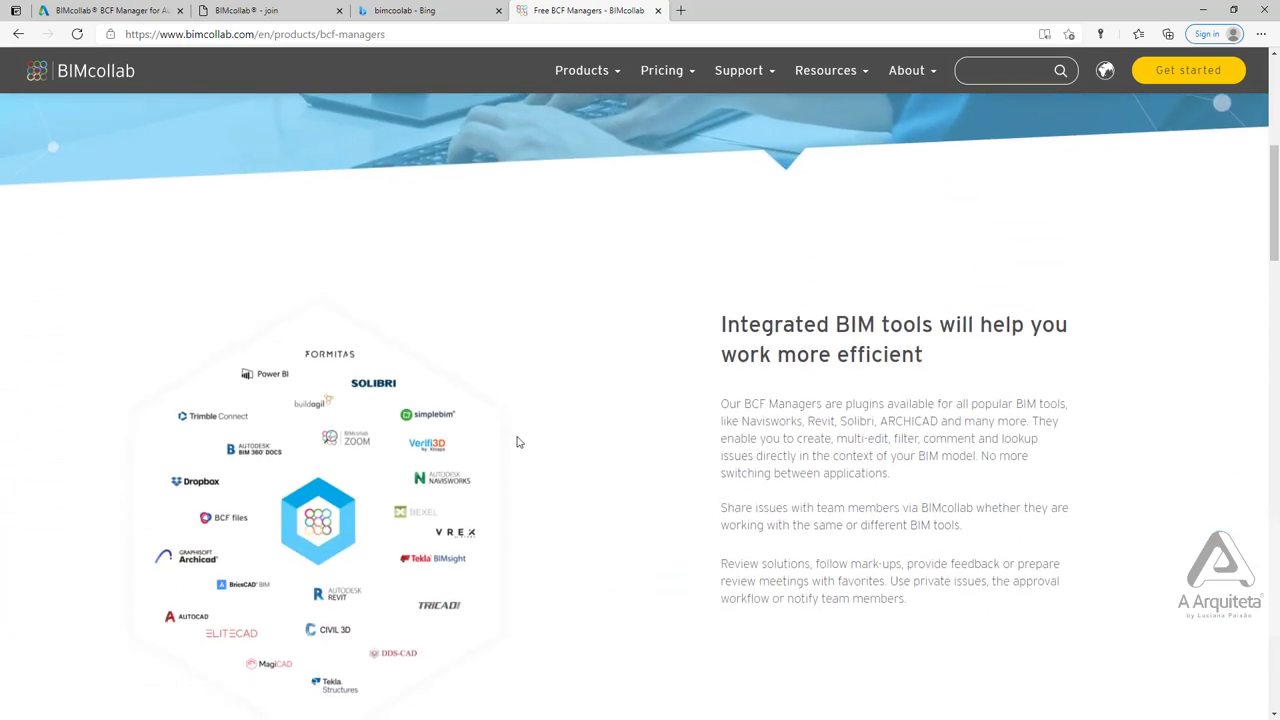
scroll(518, 442, "down", 2)
scroll(574, 431, "down", 2)
scroll(574, 434, "down", 1)
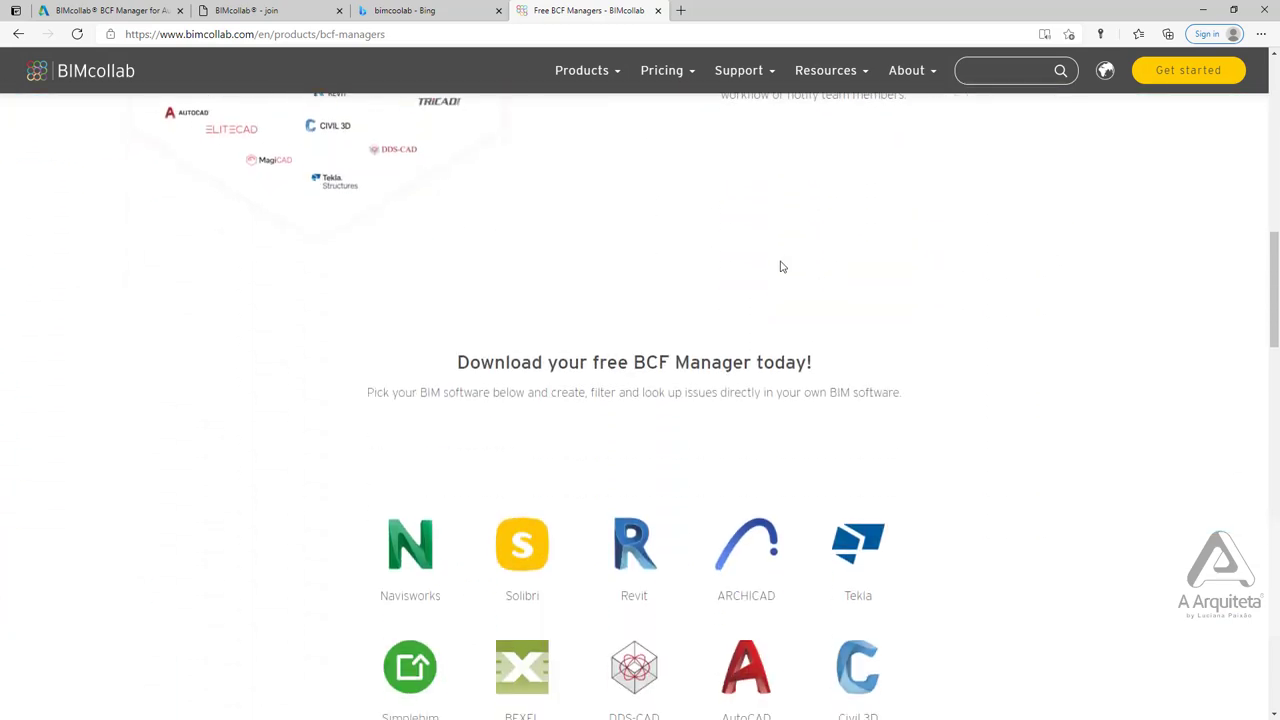
- Open the Revit download page listing BCF Managers 5 for Revit 2017 through 2021
scroll(782, 267, "up", 3)
scroll(775, 272, "down", 3)
scroll(760, 285, "down", 1)
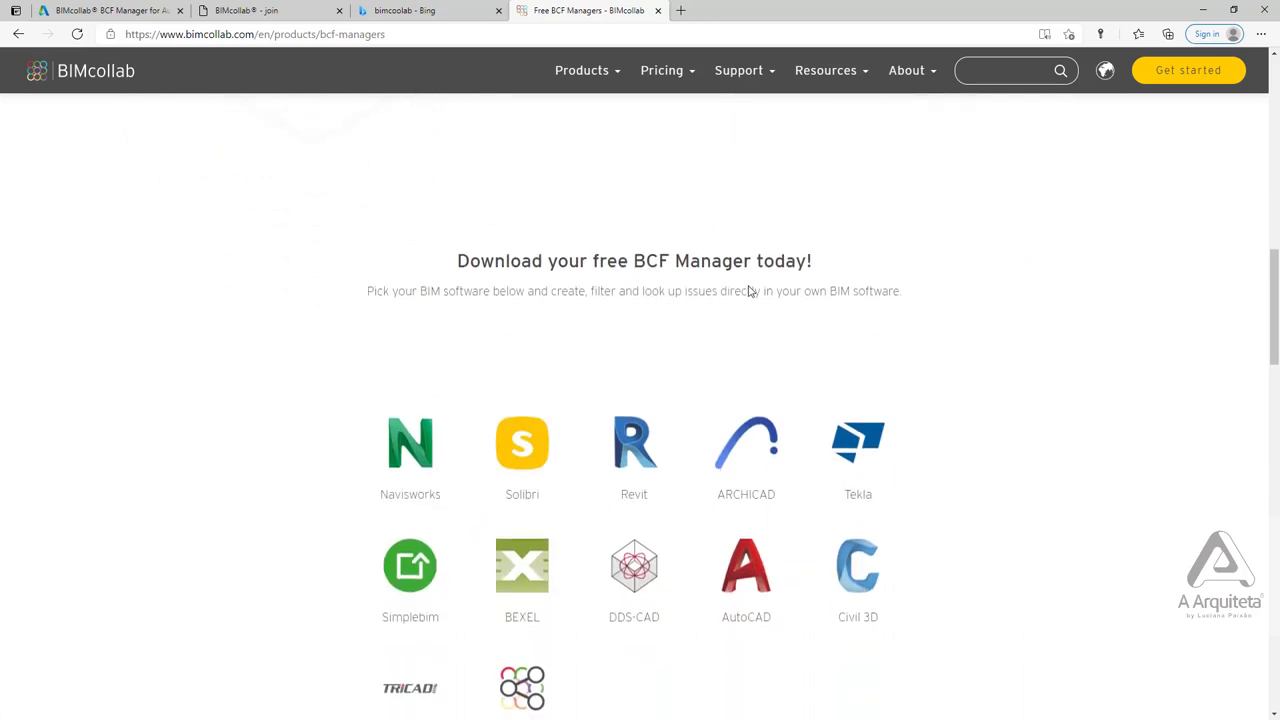
scroll(749, 288, "down", 1)
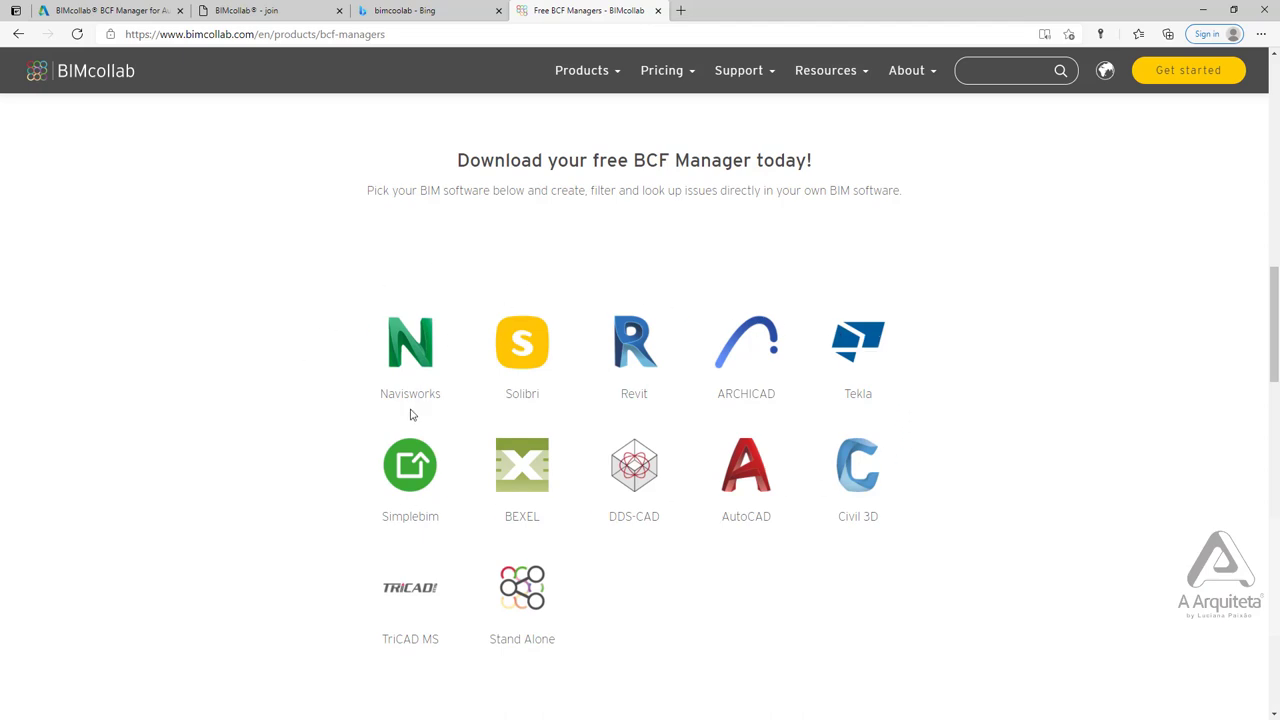
left_click(630, 340)
scroll(628, 340, "down", 1)
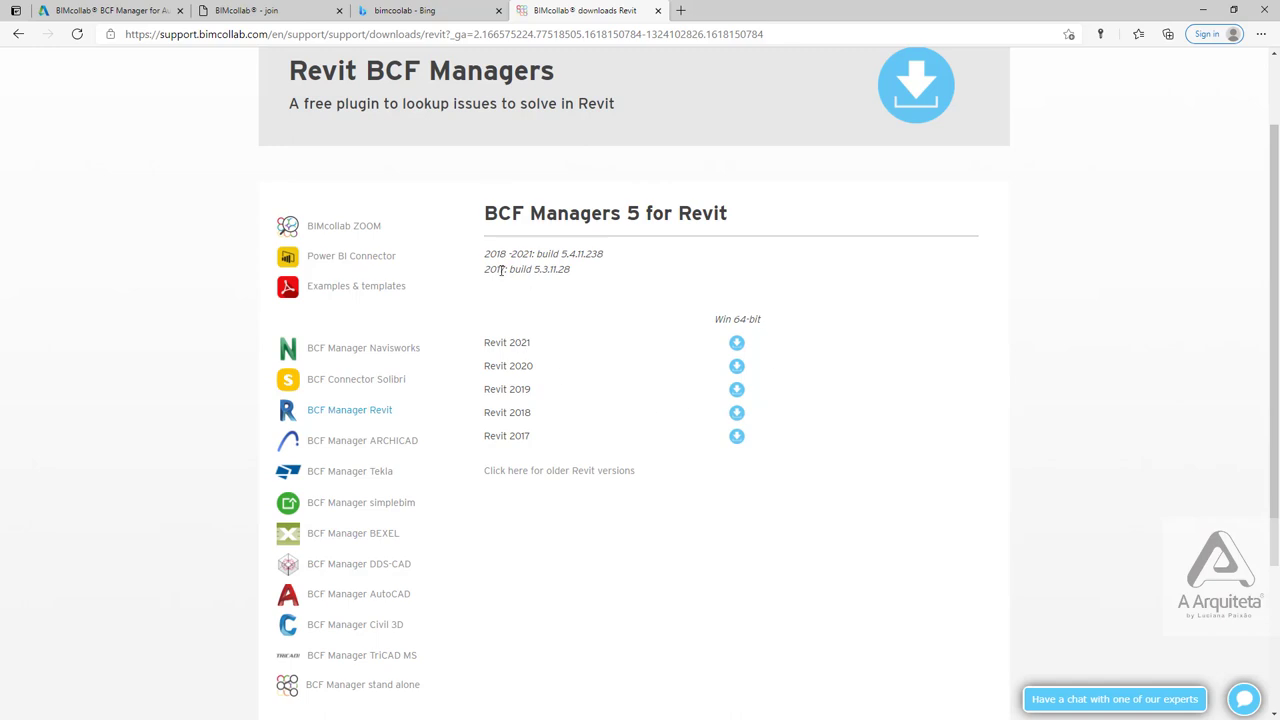
- Look over the BIMcollab free-account sign-up page, then minimise the browser to return to Revit
left_click(270, 10)
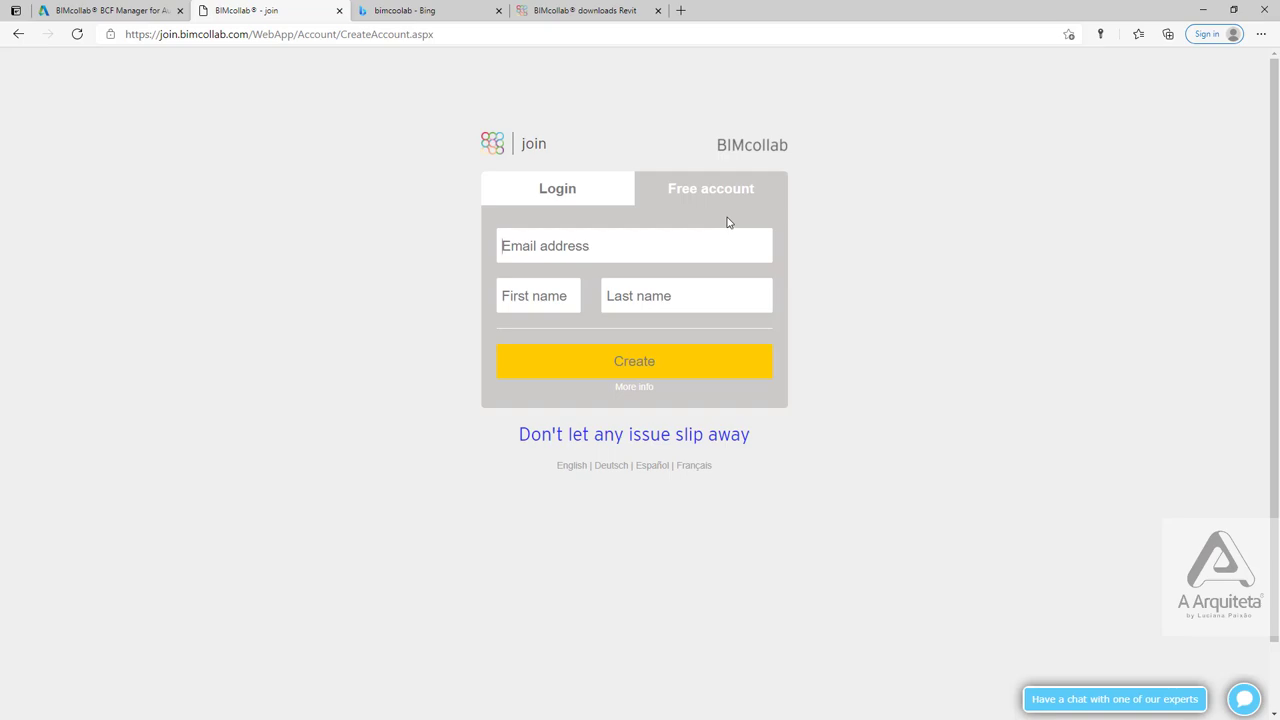
left_click(732, 8)
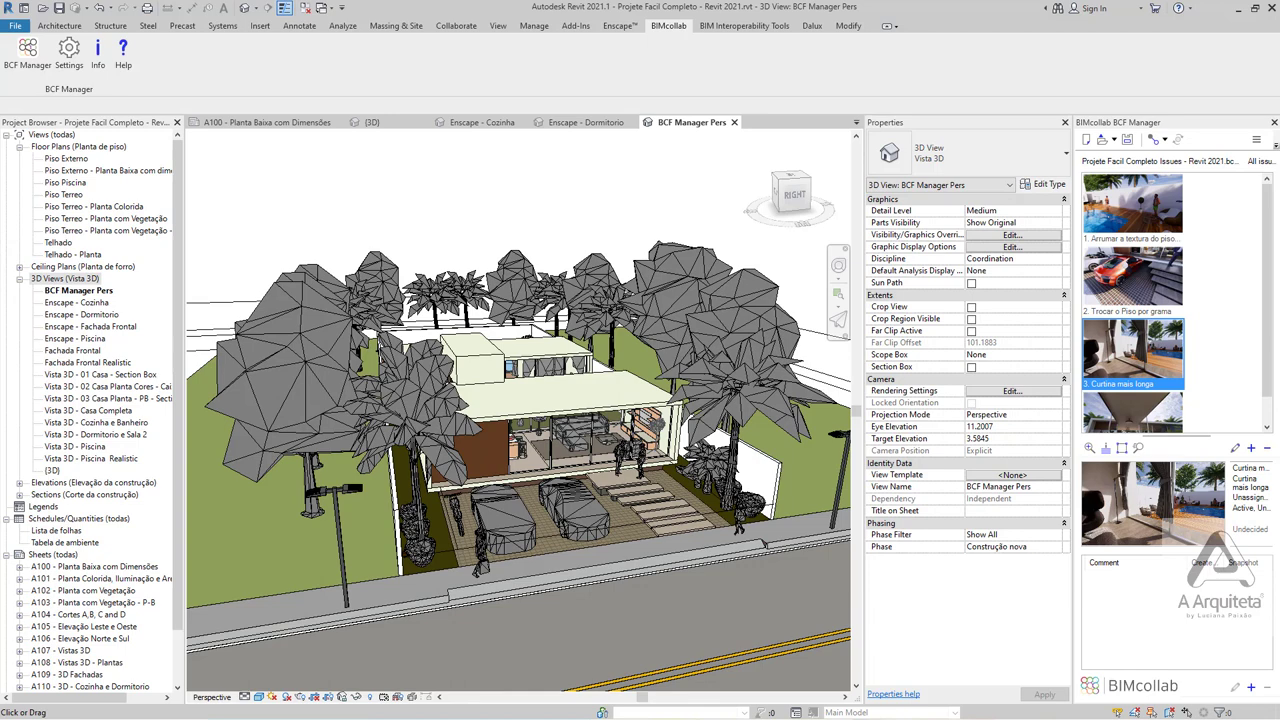
left_click(97, 60)
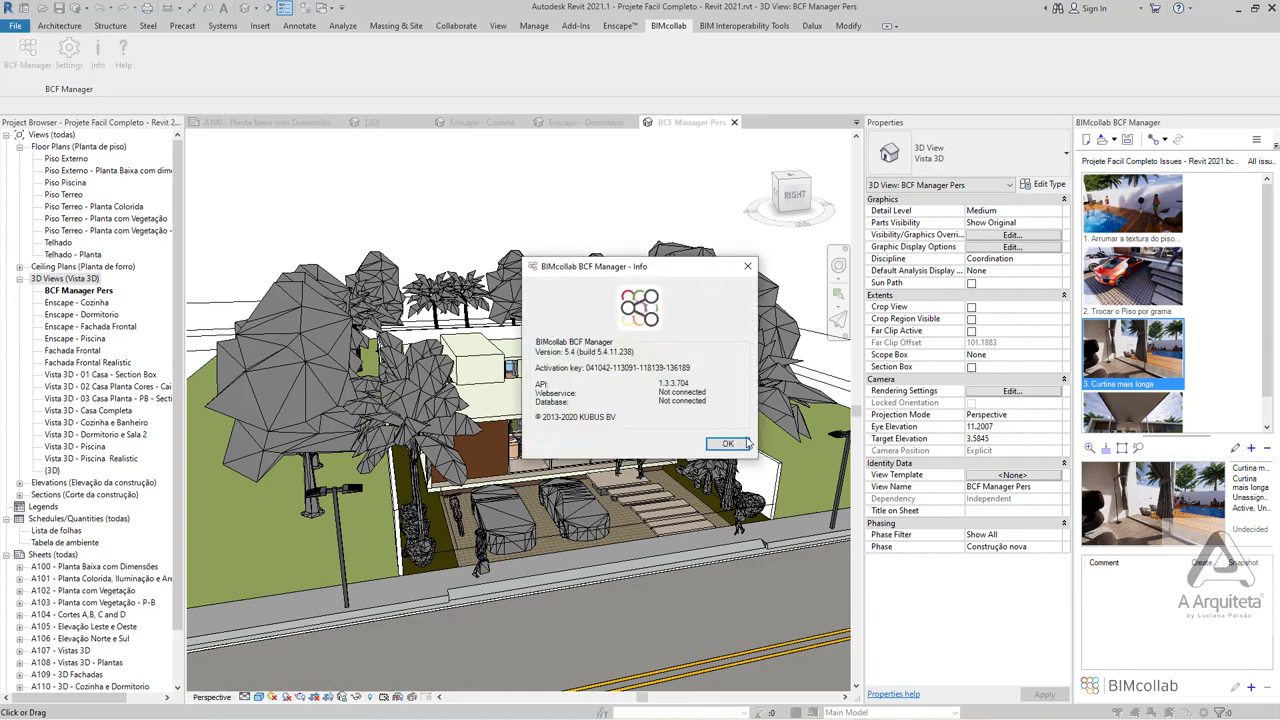
left_click(728, 443)
left_click(68, 48)
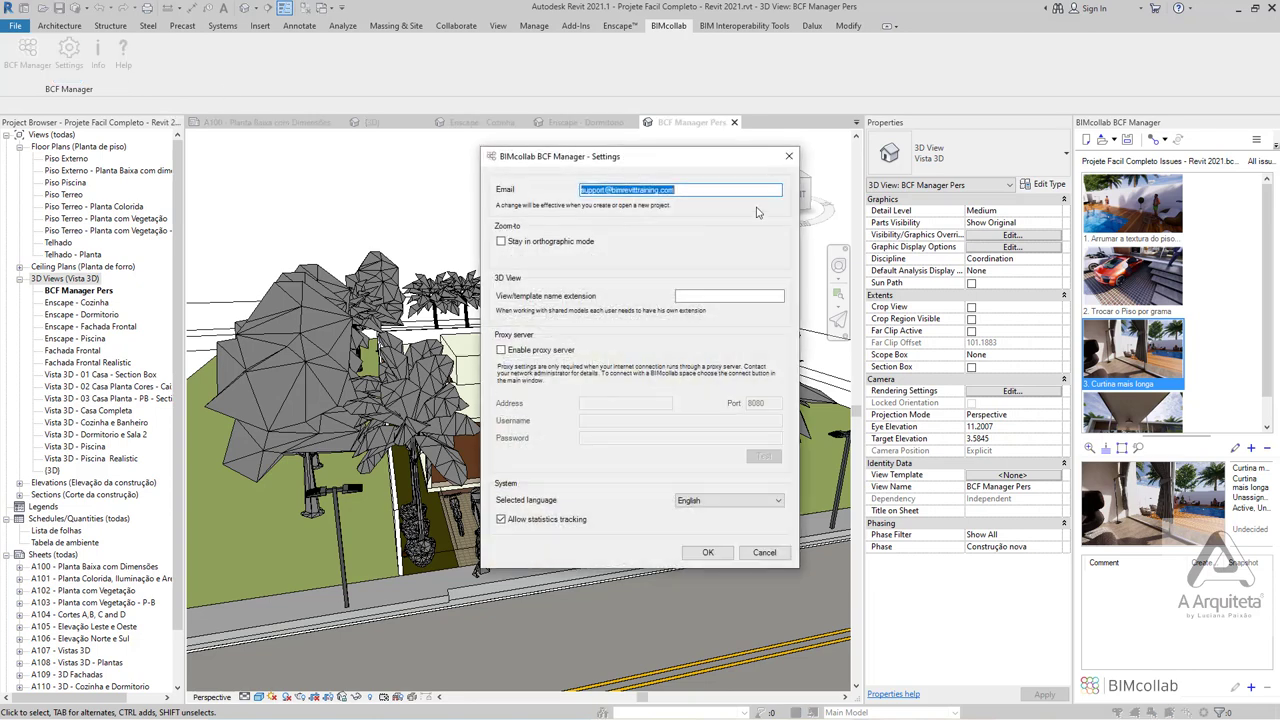
left_click(789, 155)
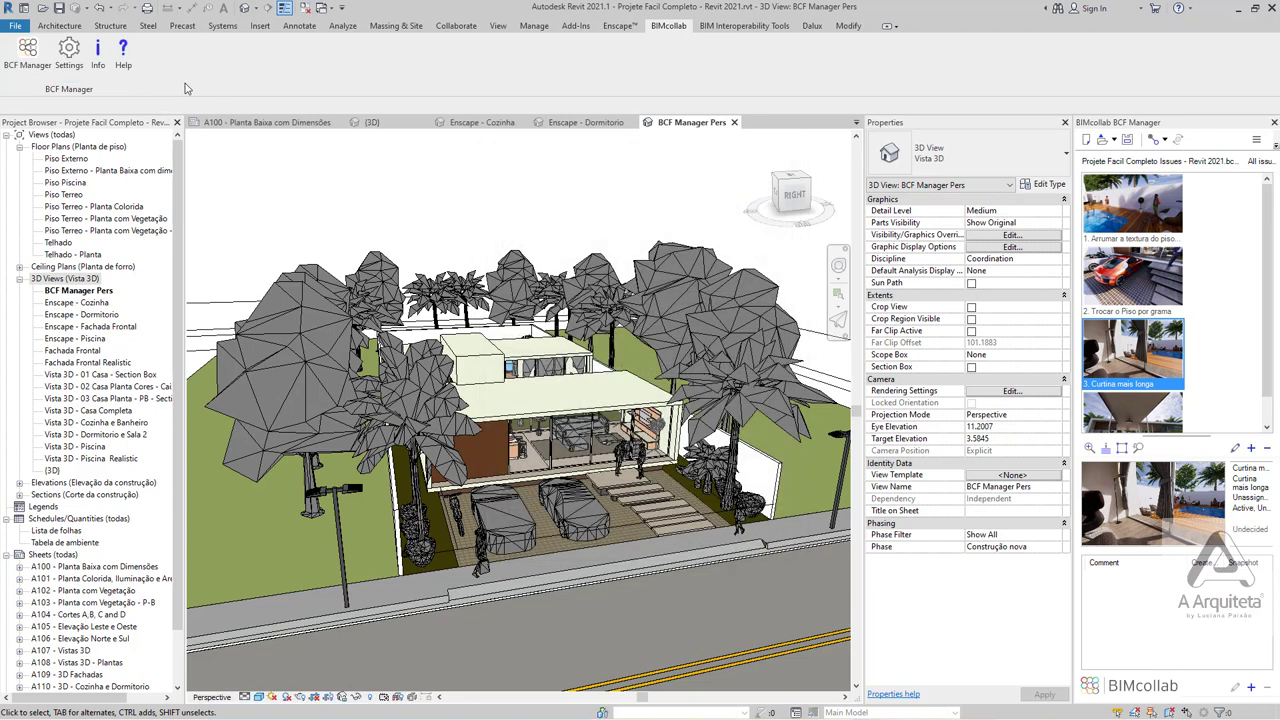
left_click(98, 52)
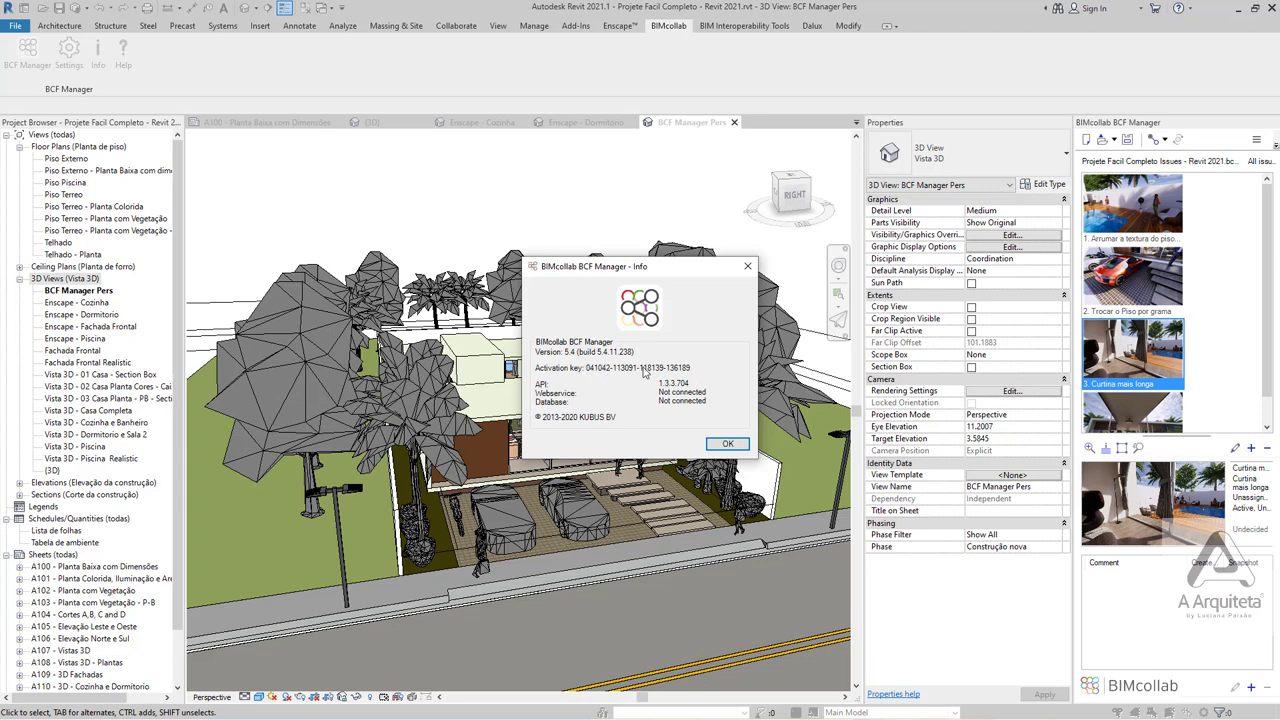
left_click(747, 266)
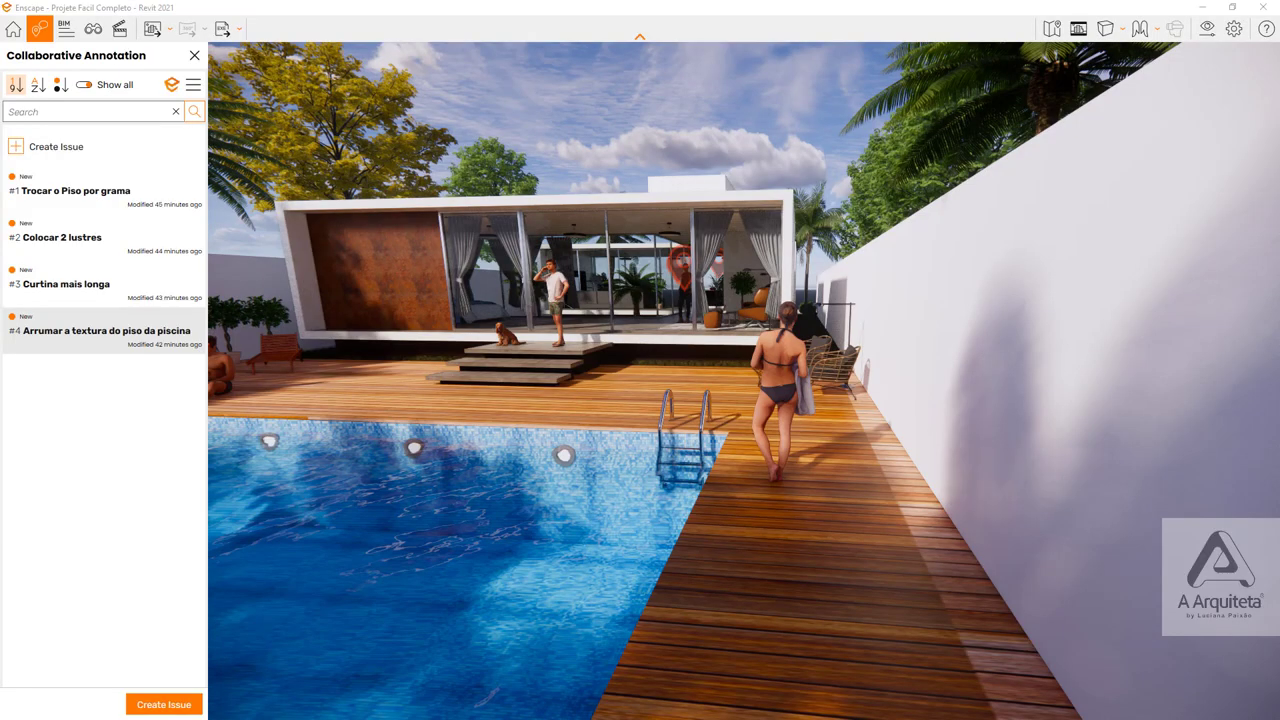
- Close the Collaborative Annotation issue list so the pool and house render fills the window
left_click(194, 55)
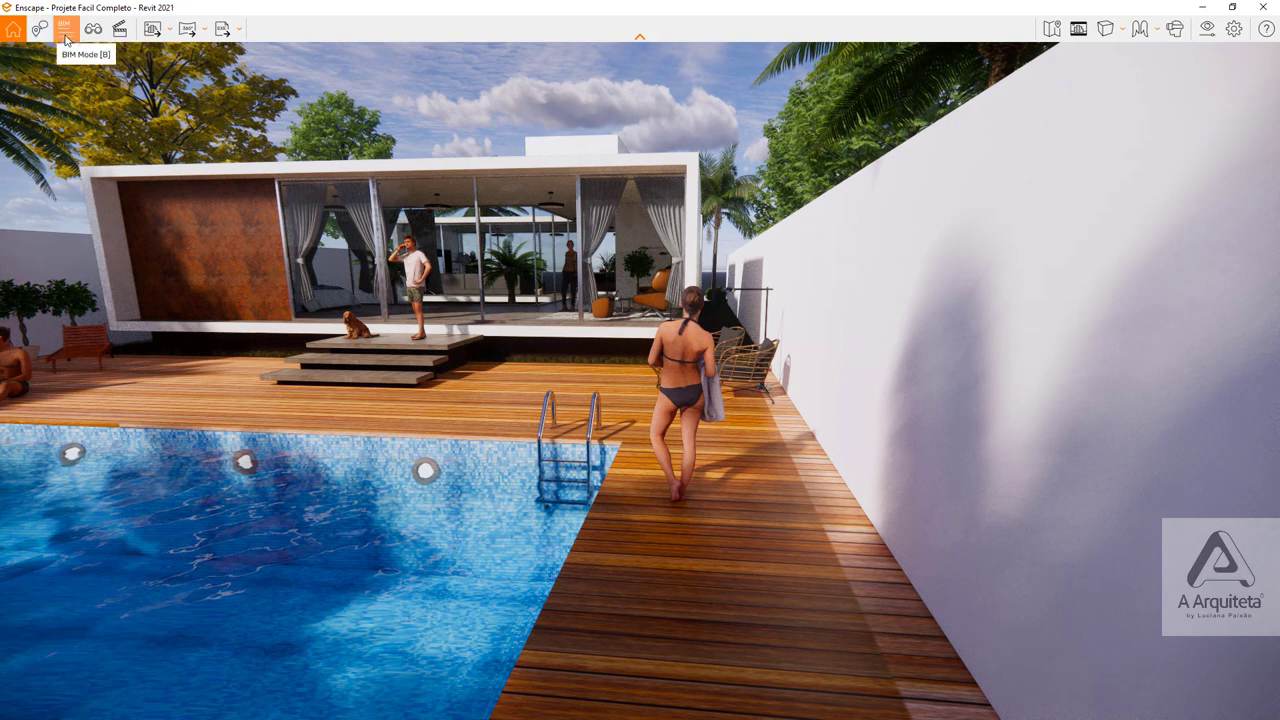
left_click(65, 38)
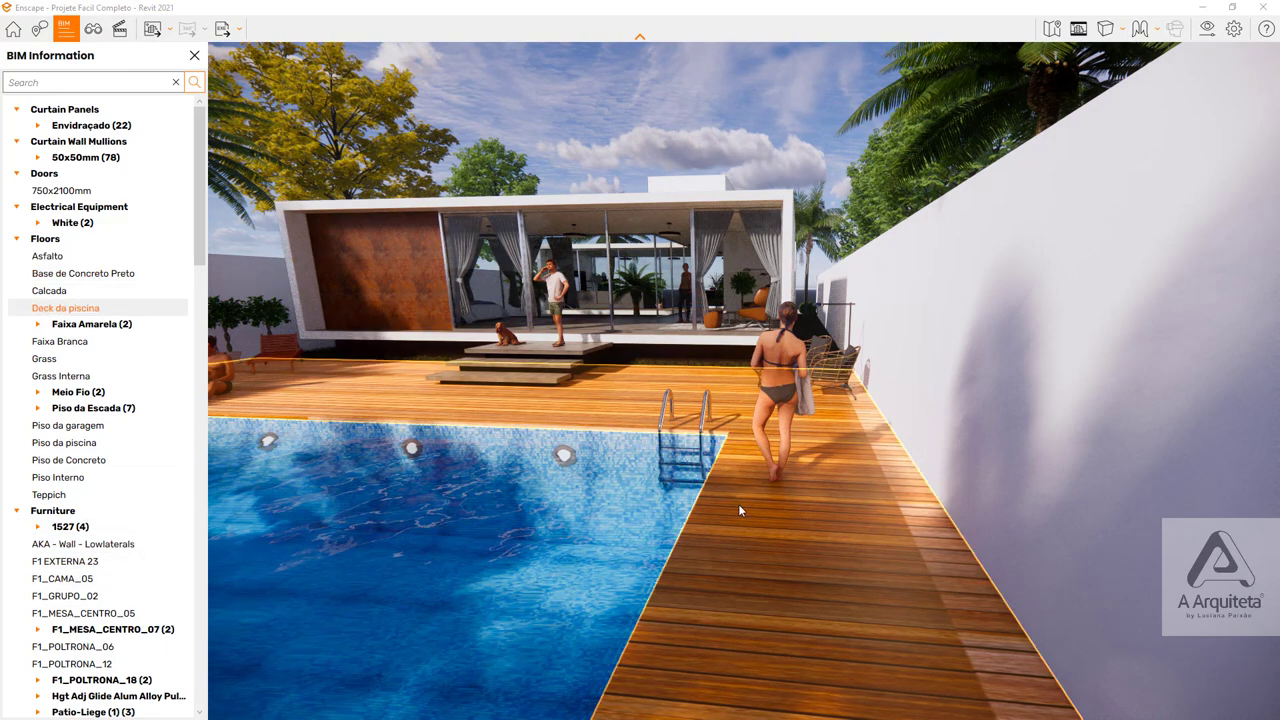
left_click(739, 506)
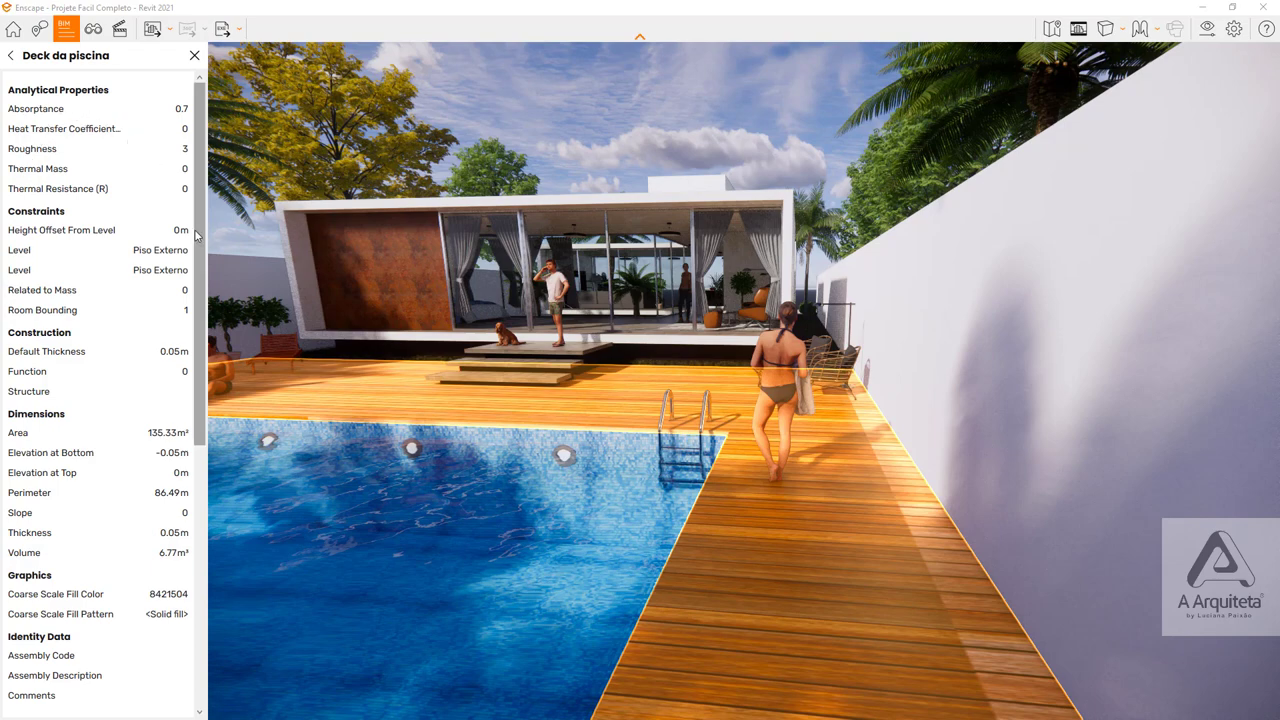
left_click(385, 258)
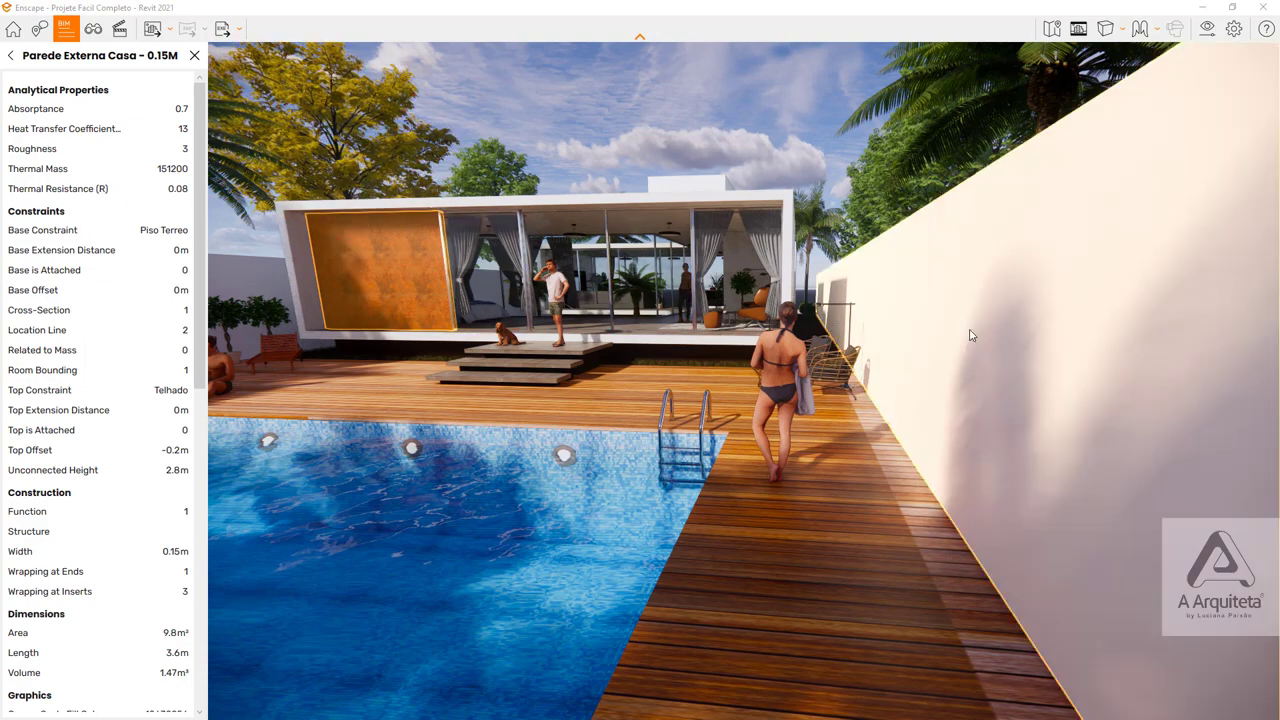
left_click(979, 329)
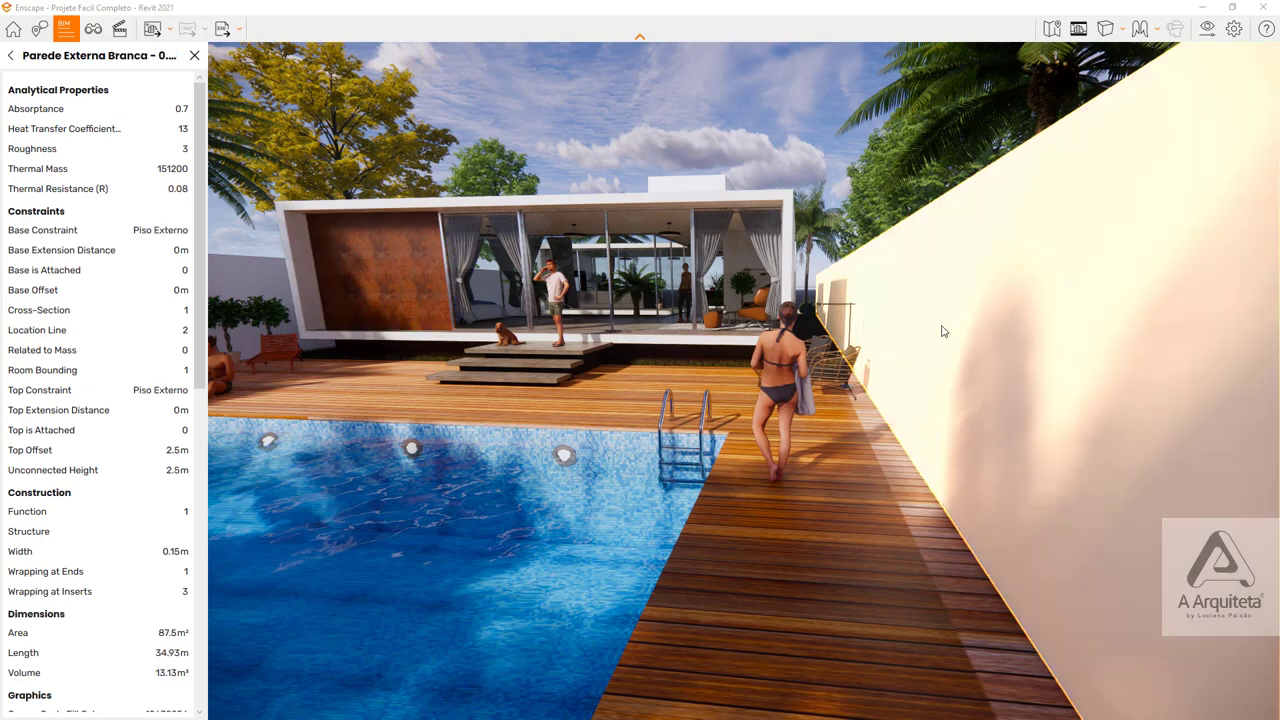
left_click(196, 60)
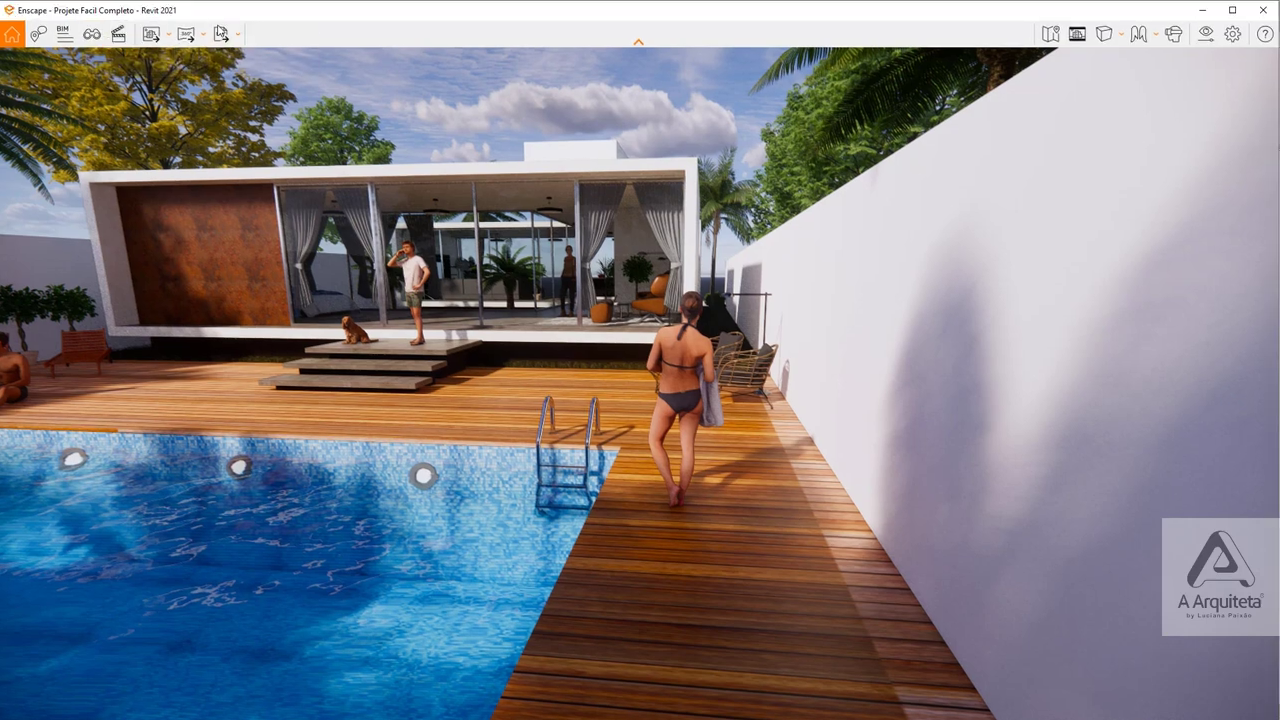
- Restore down Enscape to check Revit's Enscape ribbon, then maximize Enscape again
left_click_drag(220, 8, 228, 230)
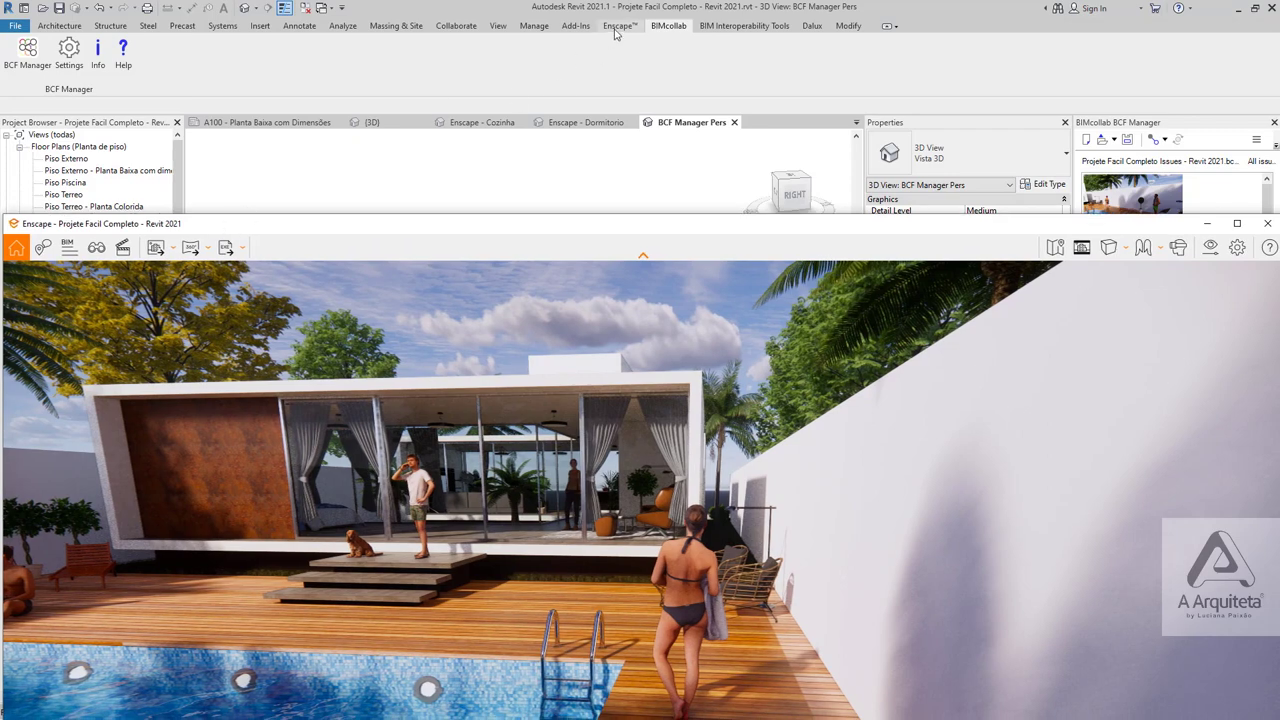
left_click(617, 27)
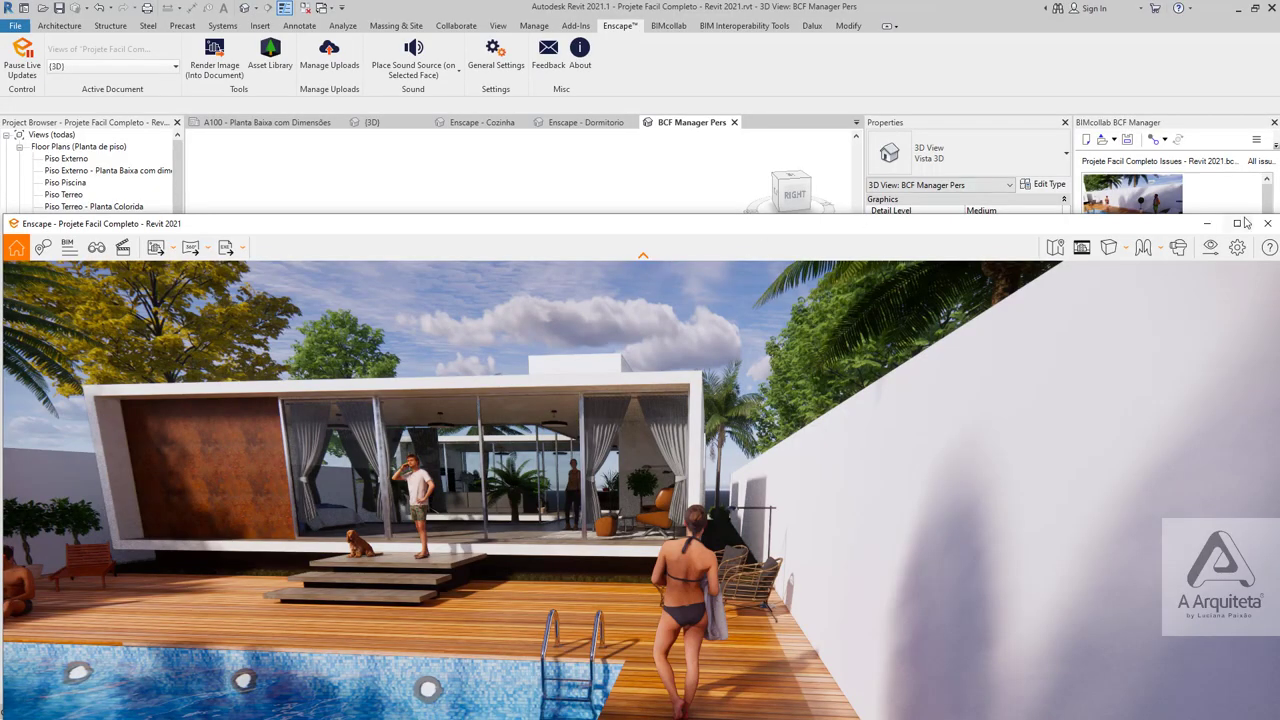
left_click(1239, 225)
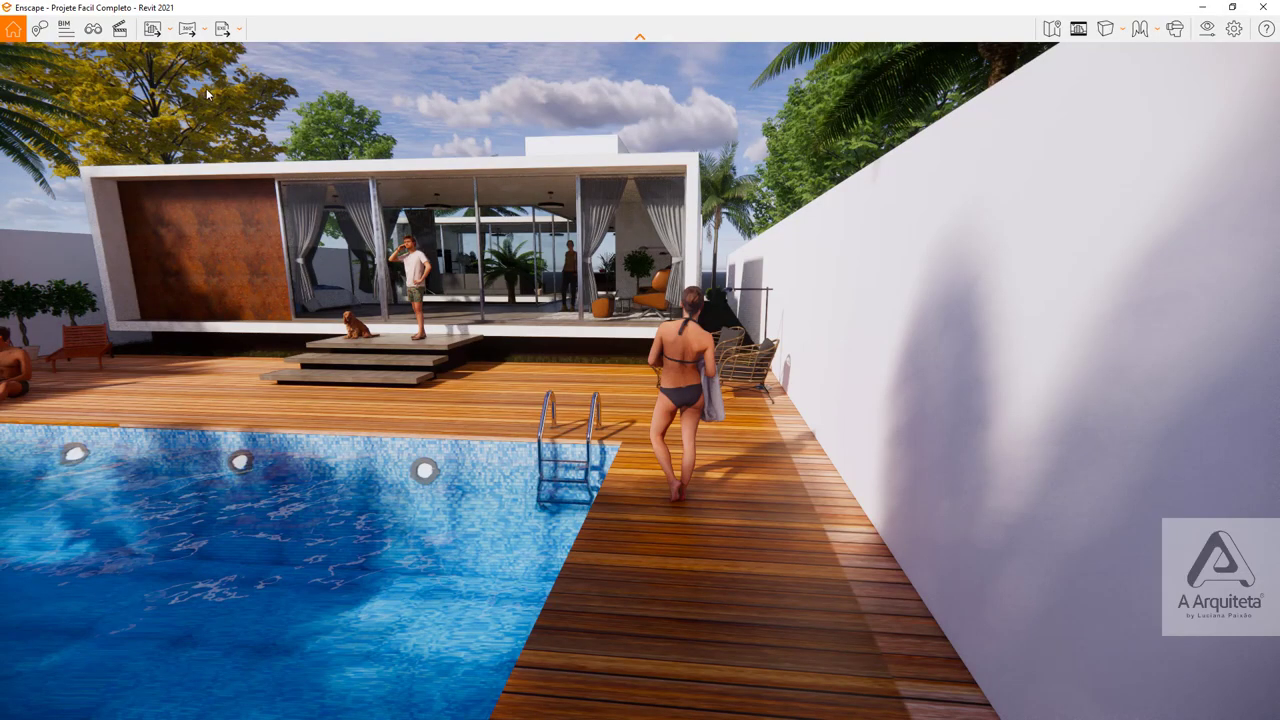
- In View Management, preview the Dormitorio, Piscina and Fachada Frontal saved views
left_click(92, 31)
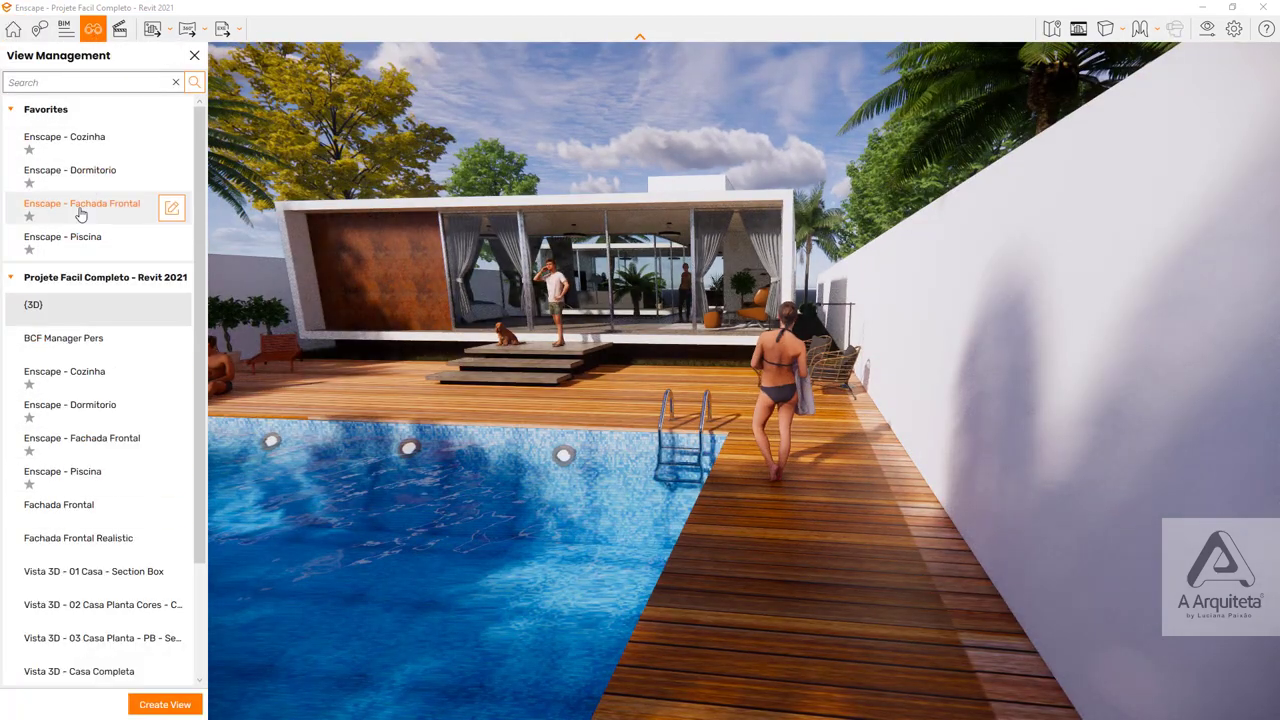
left_click(90, 172)
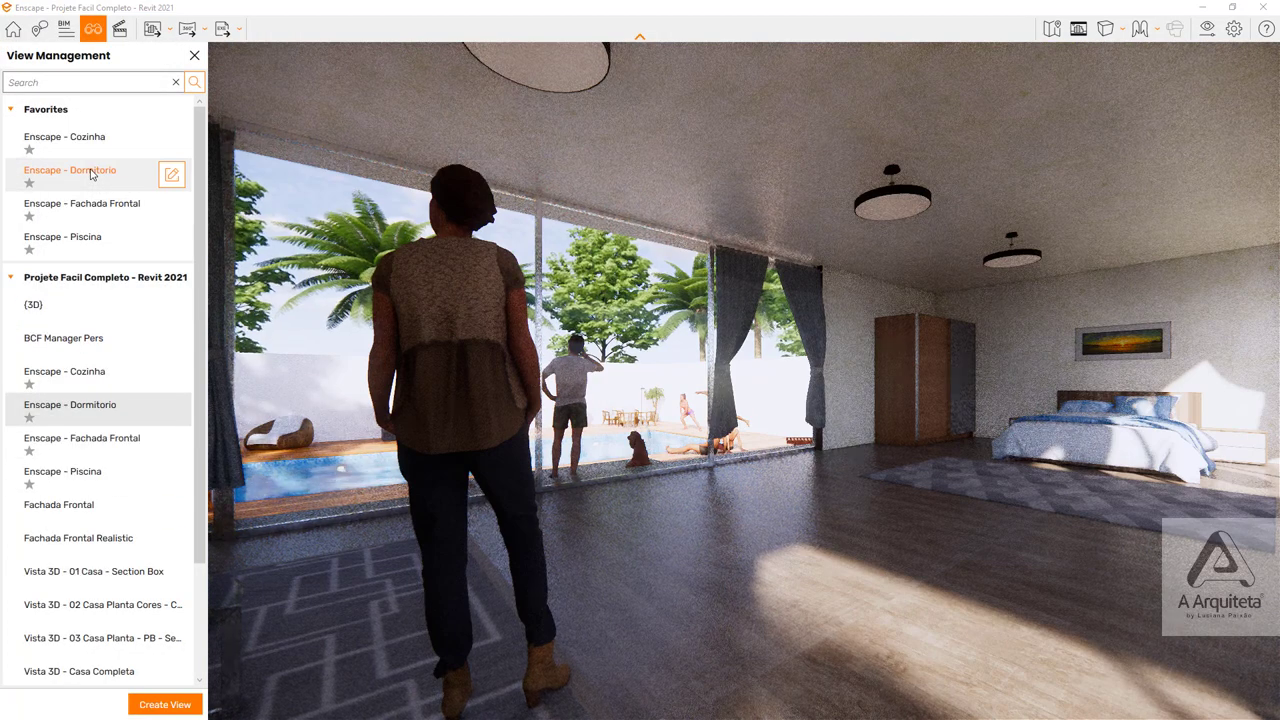
left_click(72, 242)
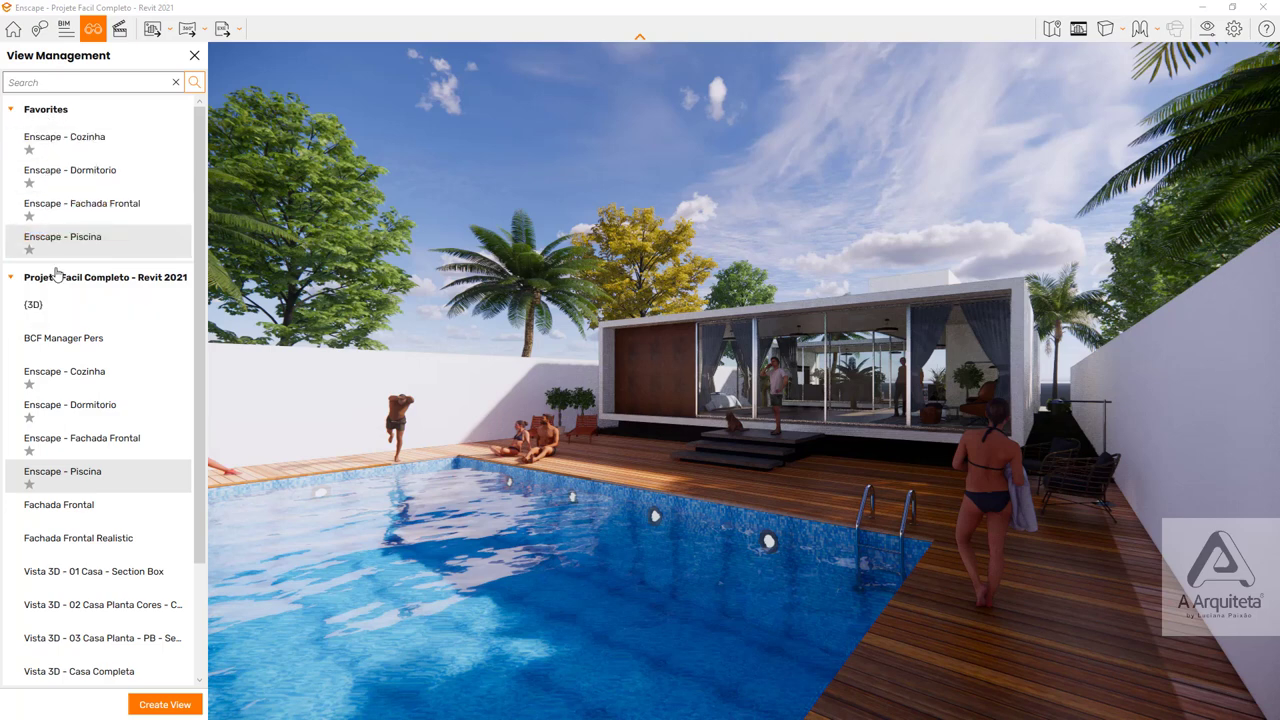
left_click(86, 208)
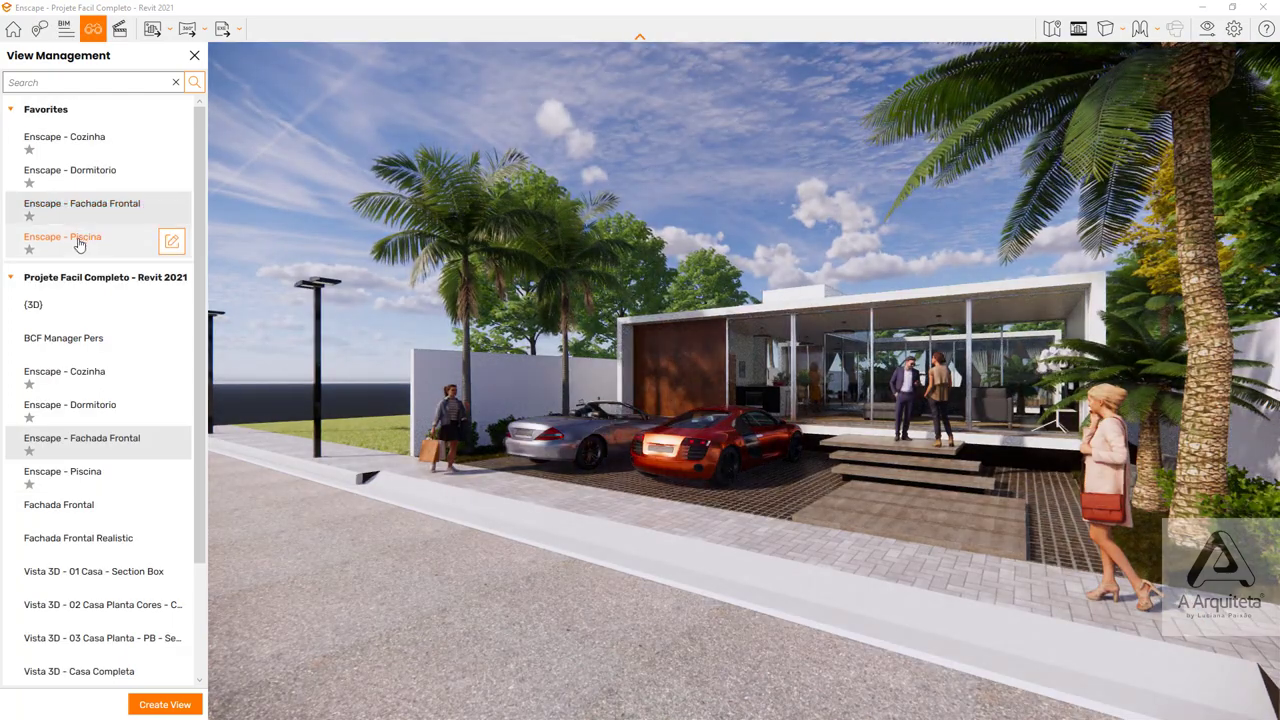
left_click(76, 245)
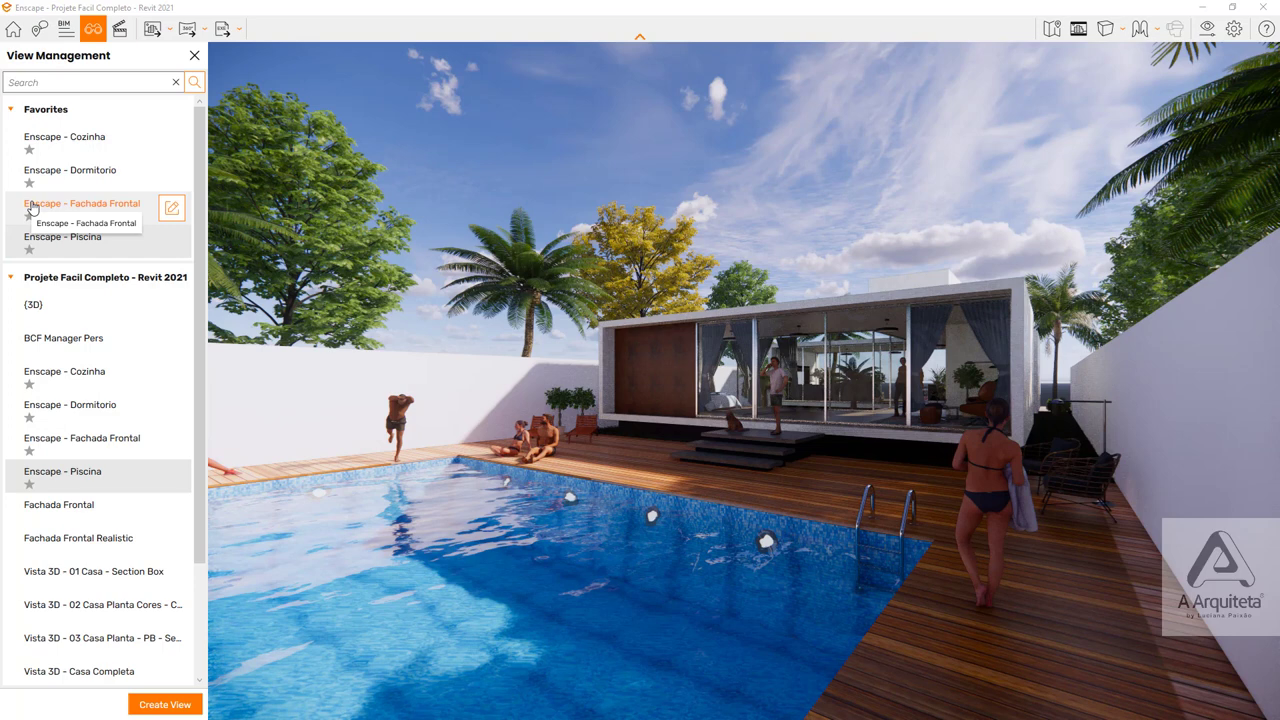
- Scroll the saved views, switch to Fachada Frontal and open its view settings
scroll(63, 374, "down", 3)
scroll(63, 400, "down", 2)
scroll(60, 393, "up", 5)
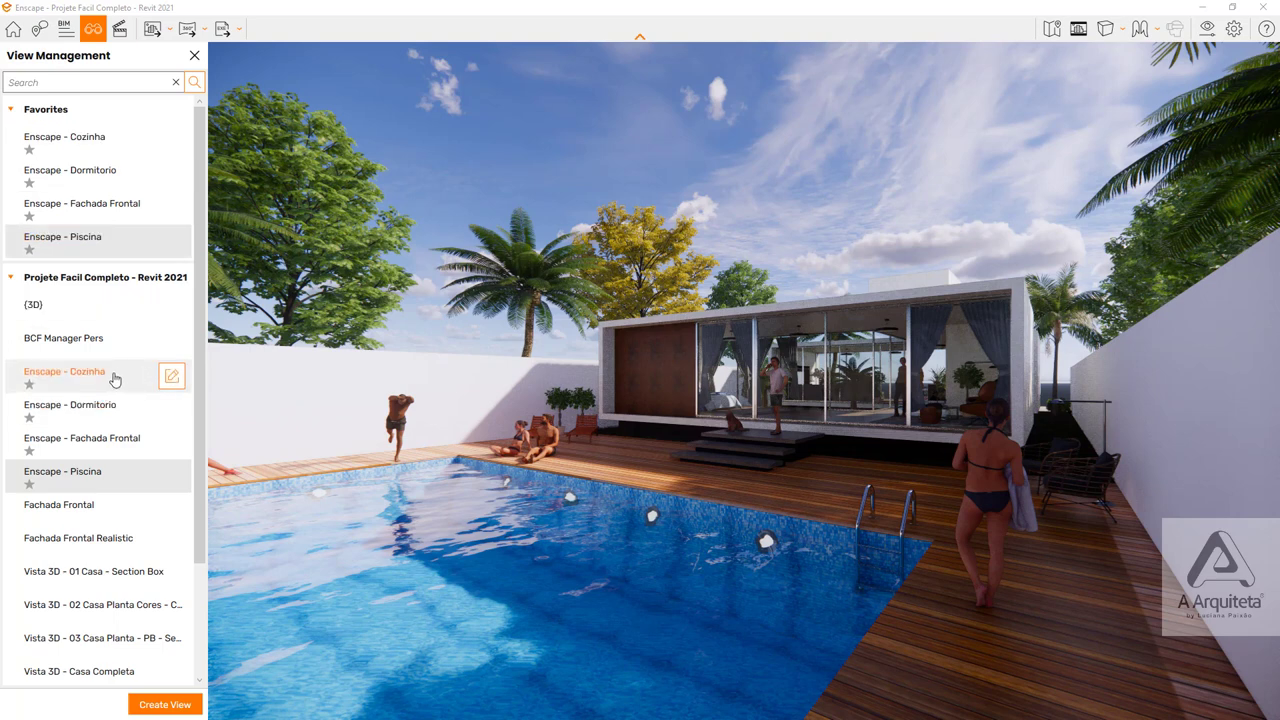
scroll(133, 470, "down", 1)
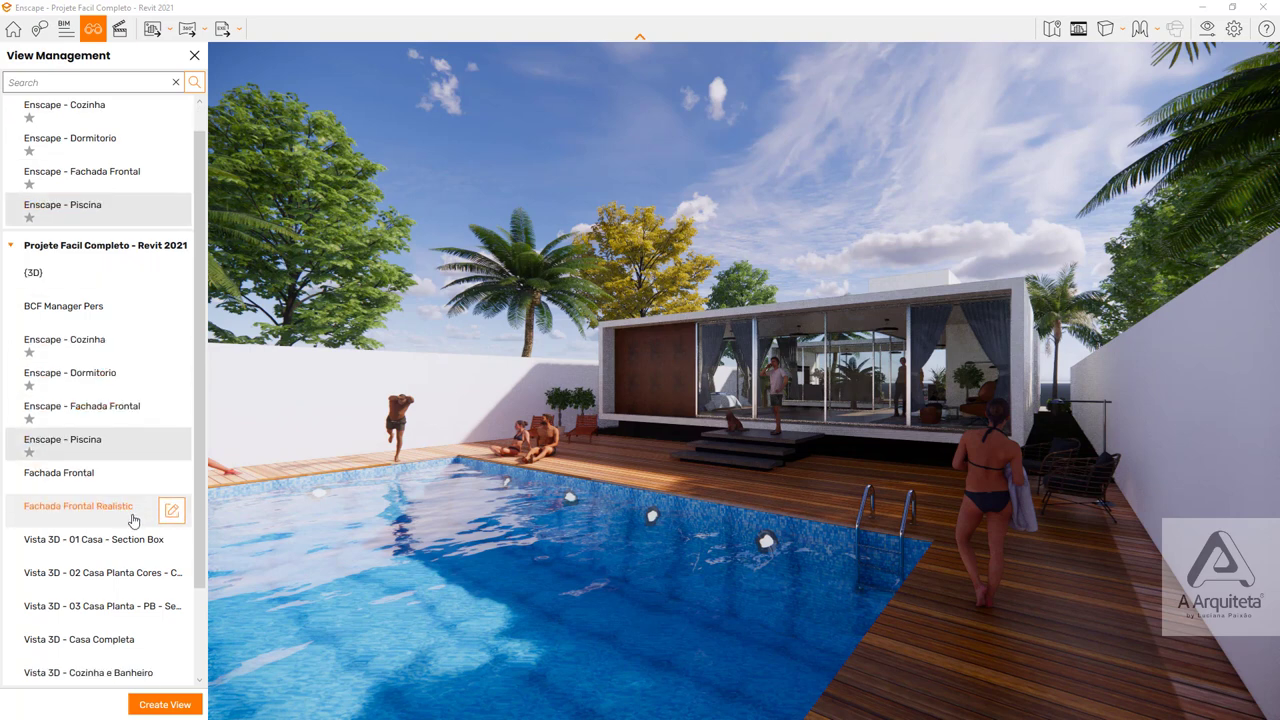
left_click(98, 476)
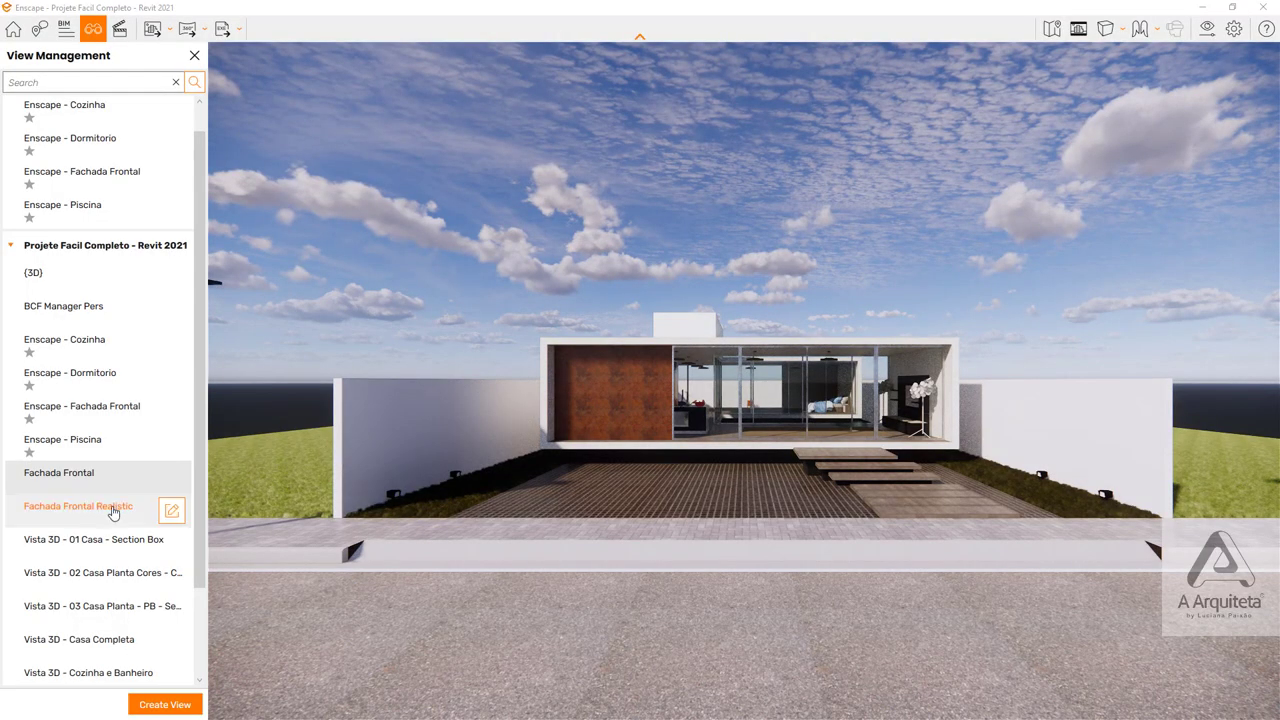
mouse_move(58, 473)
left_click(173, 478)
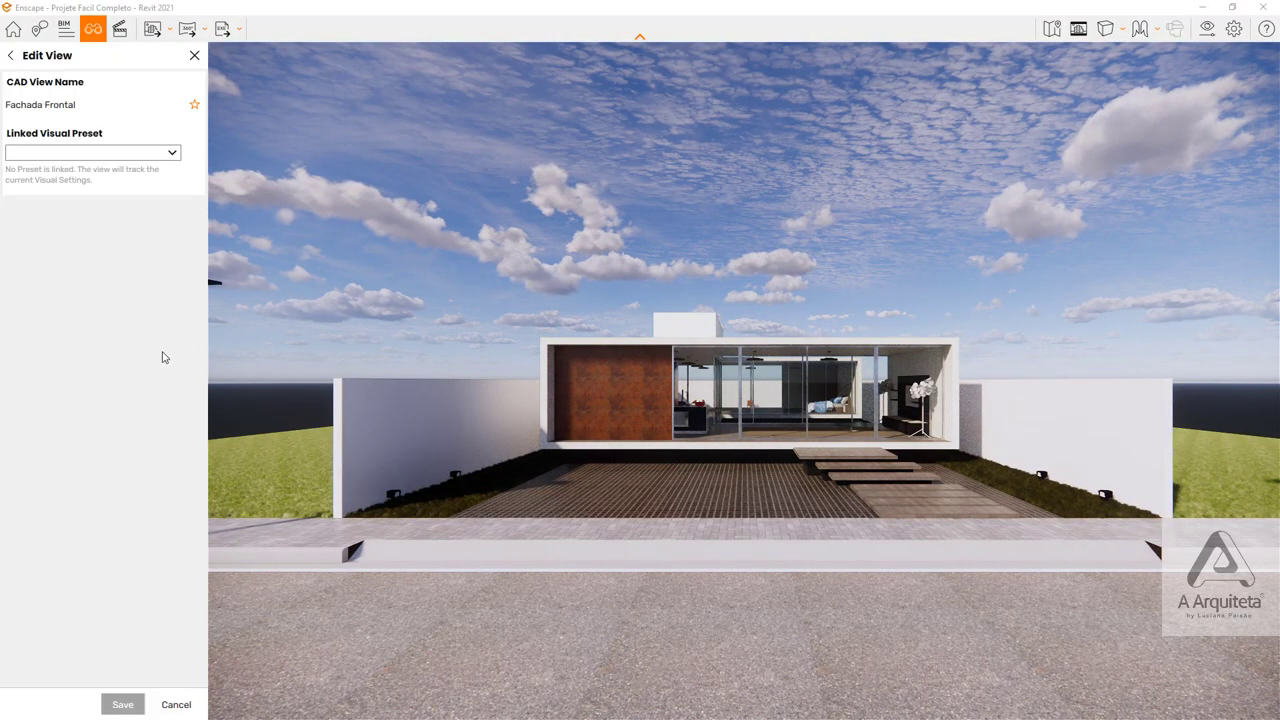
- Close the view settings and reopen the saved views list on Fachada Frontal
left_click(194, 58)
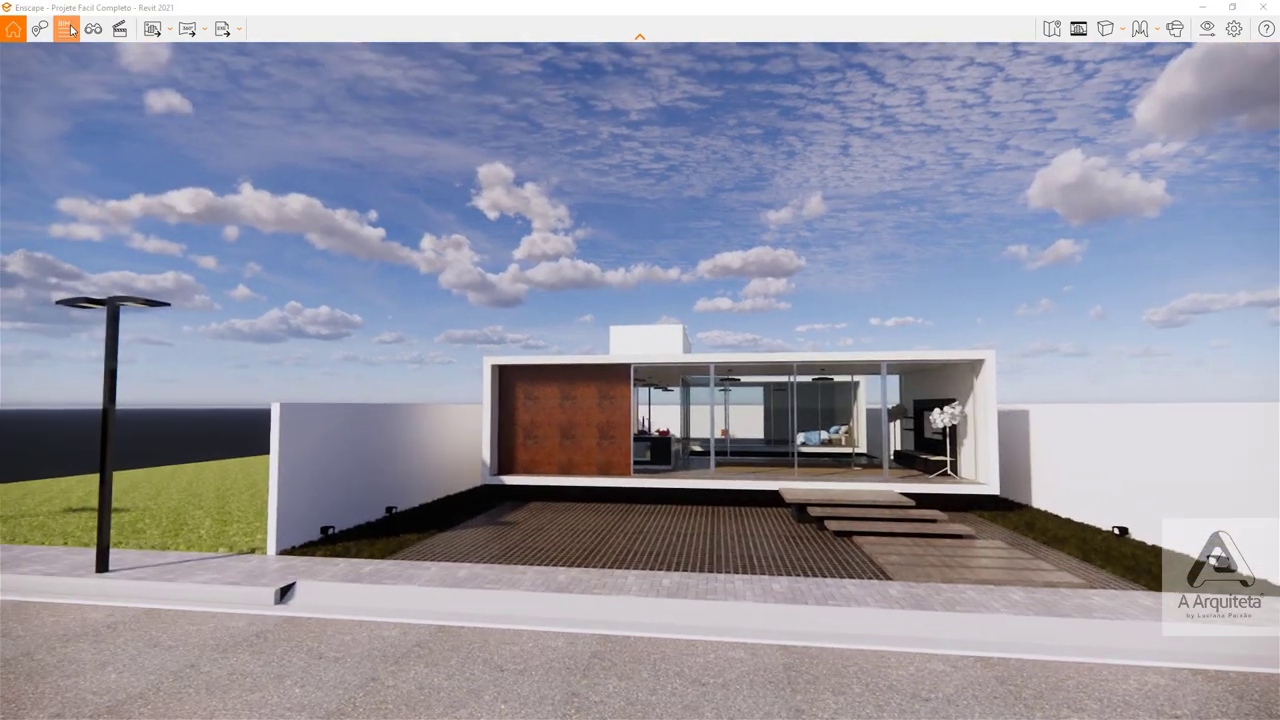
left_click(66, 30)
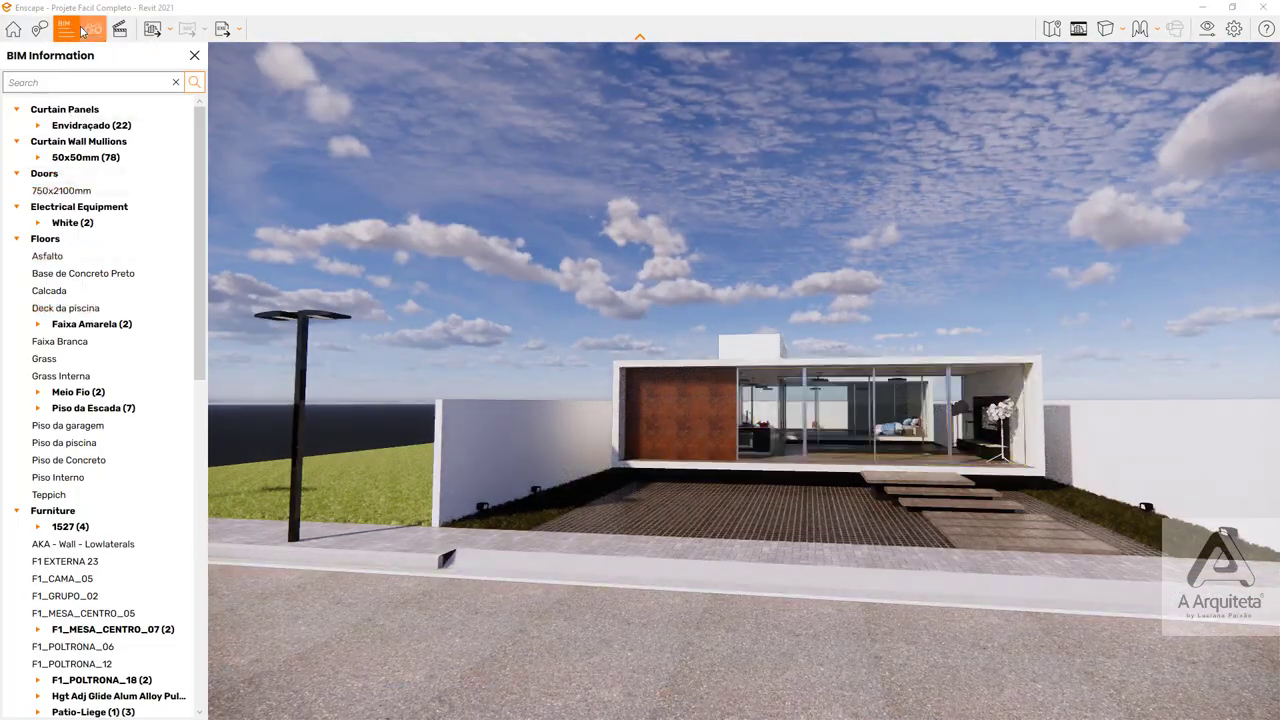
left_click(89, 30)
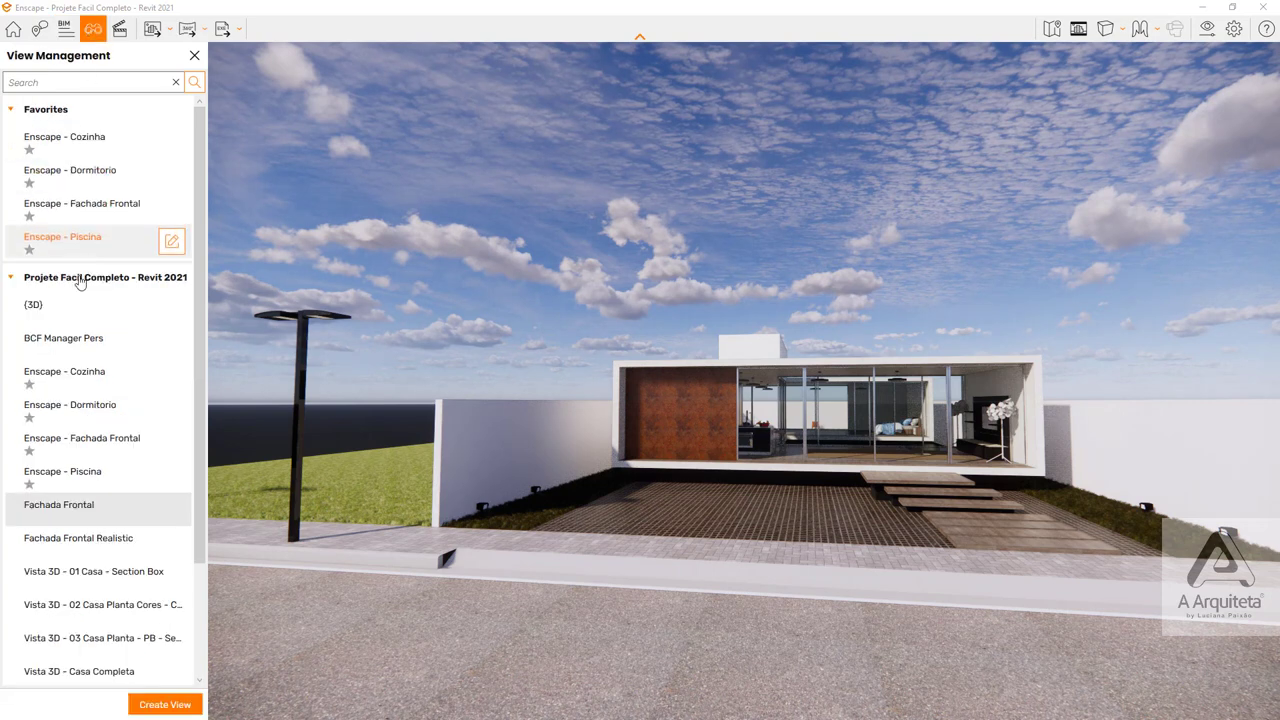
left_click(123, 519)
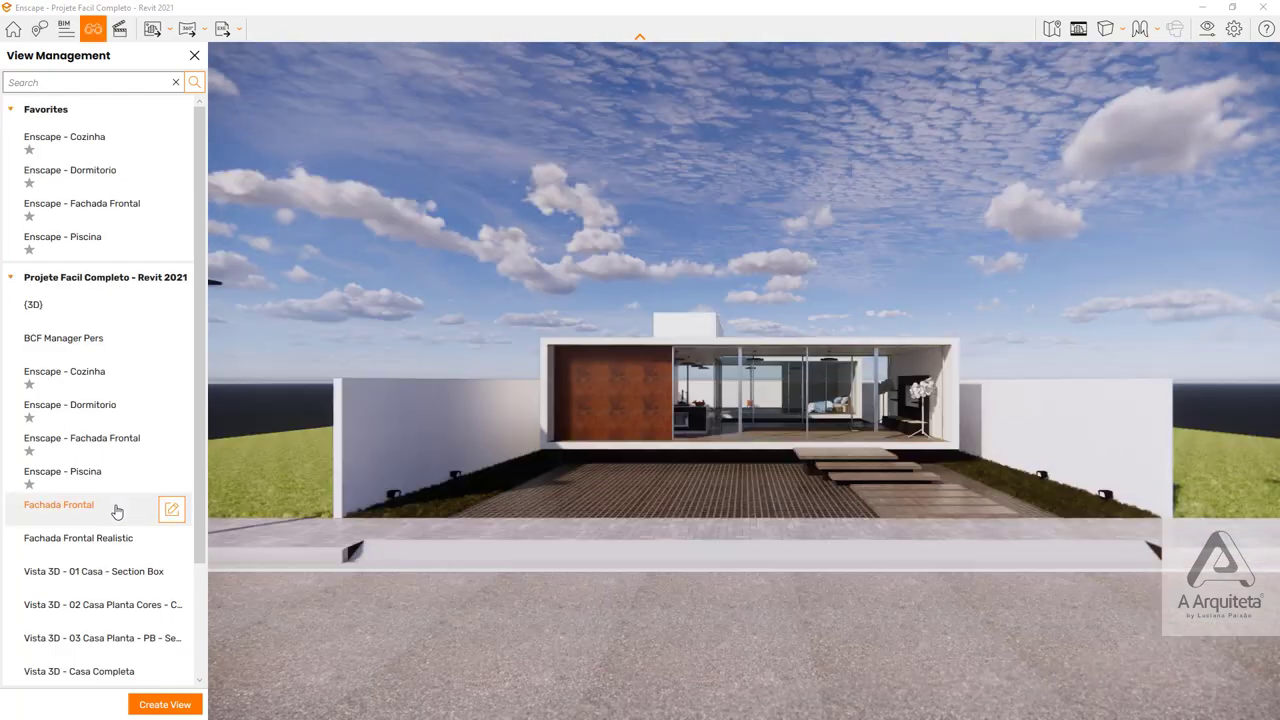
- Star Fachada Frontal as a favourite view, save it, and close the saved views list
left_click(172, 512)
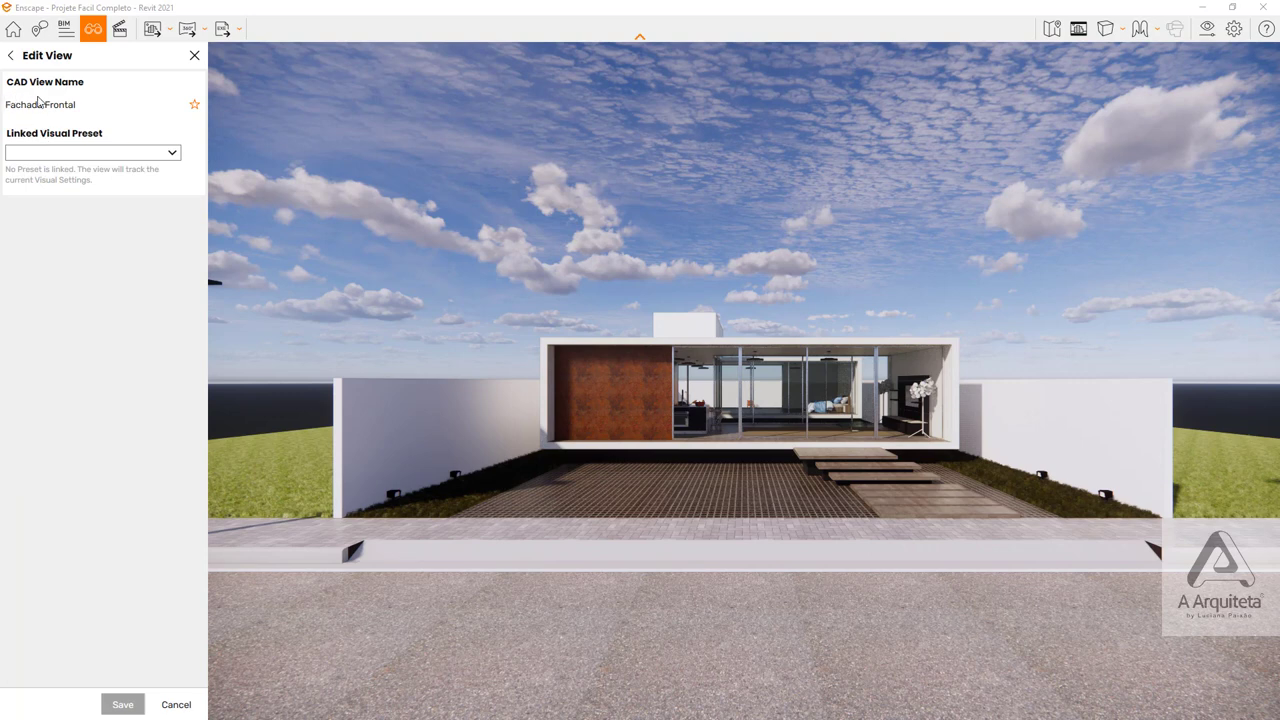
left_click(195, 106)
left_click(110, 703)
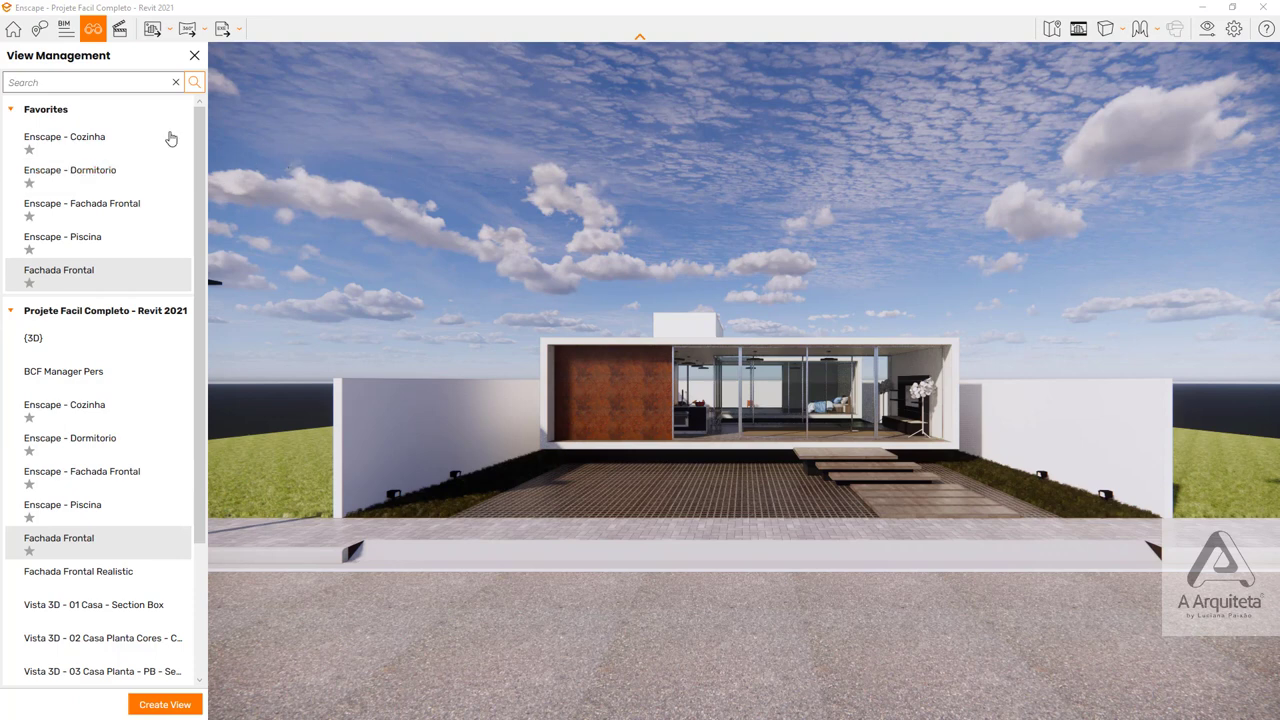
left_click(109, 178)
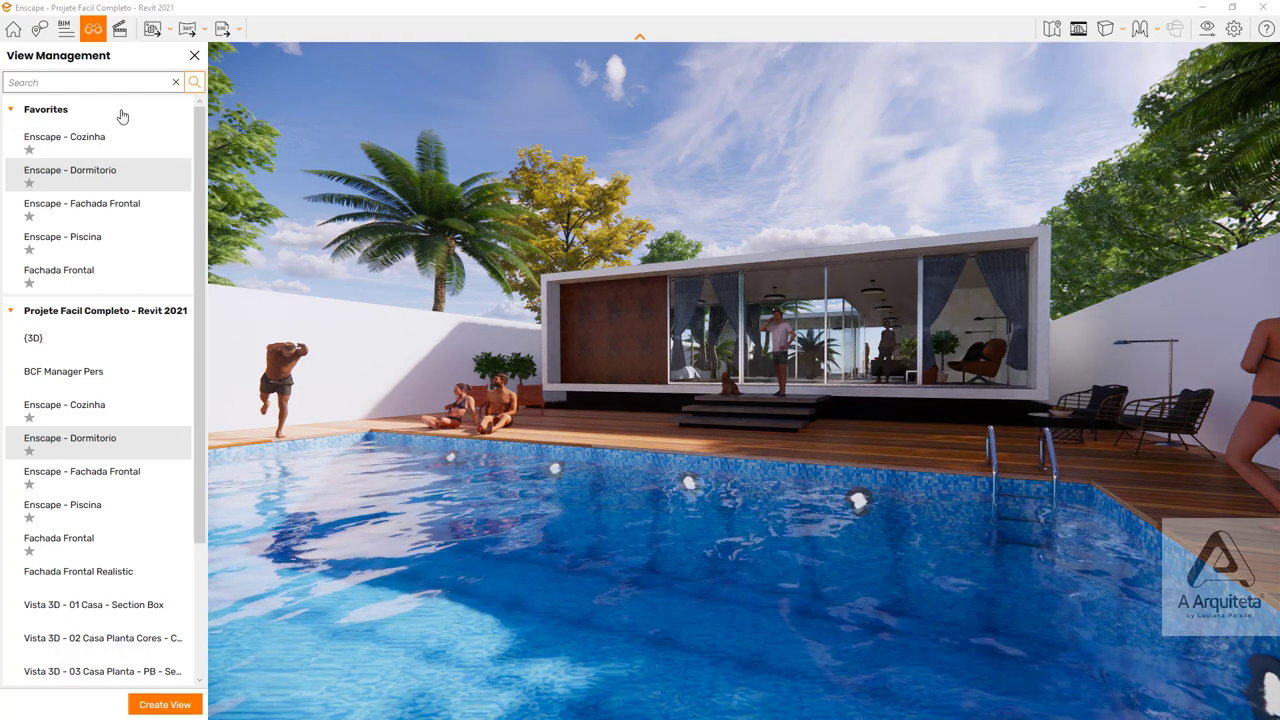
left_click(193, 57)
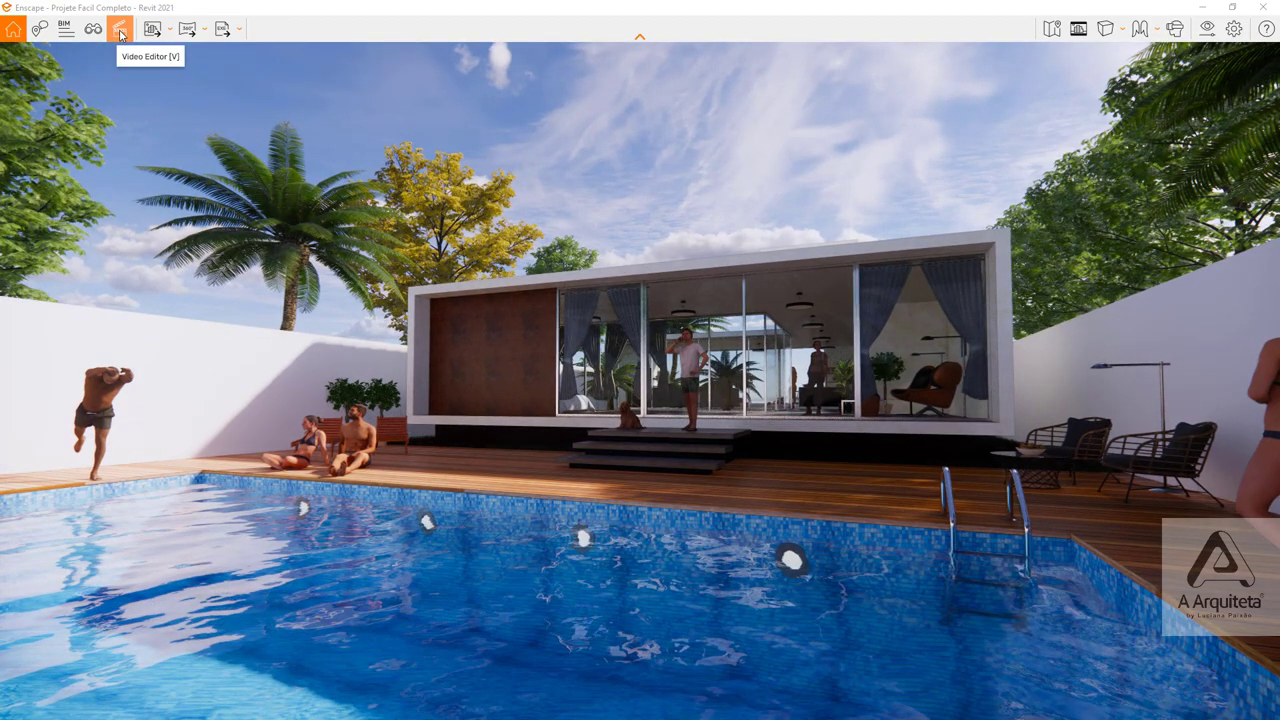
- In the Video Editor, add keyframes approaching the house front and just inside it
left_click(120, 34)
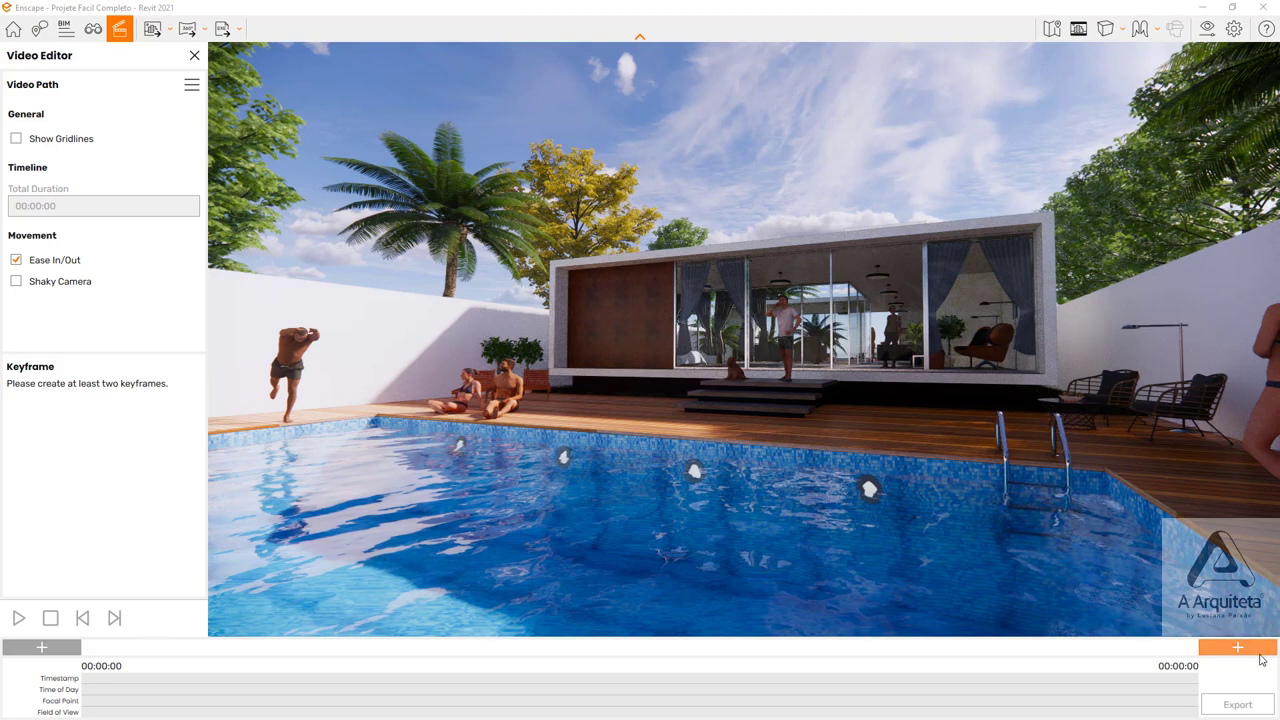
left_click(1228, 650)
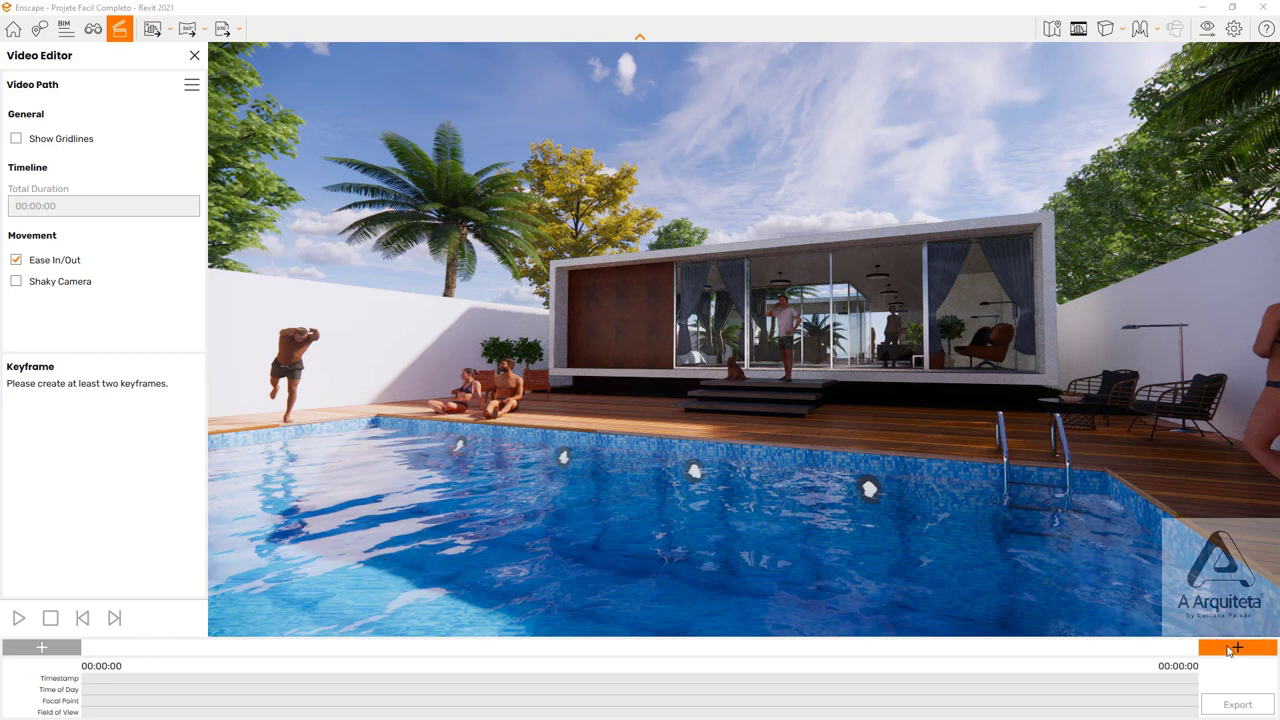
key("w")
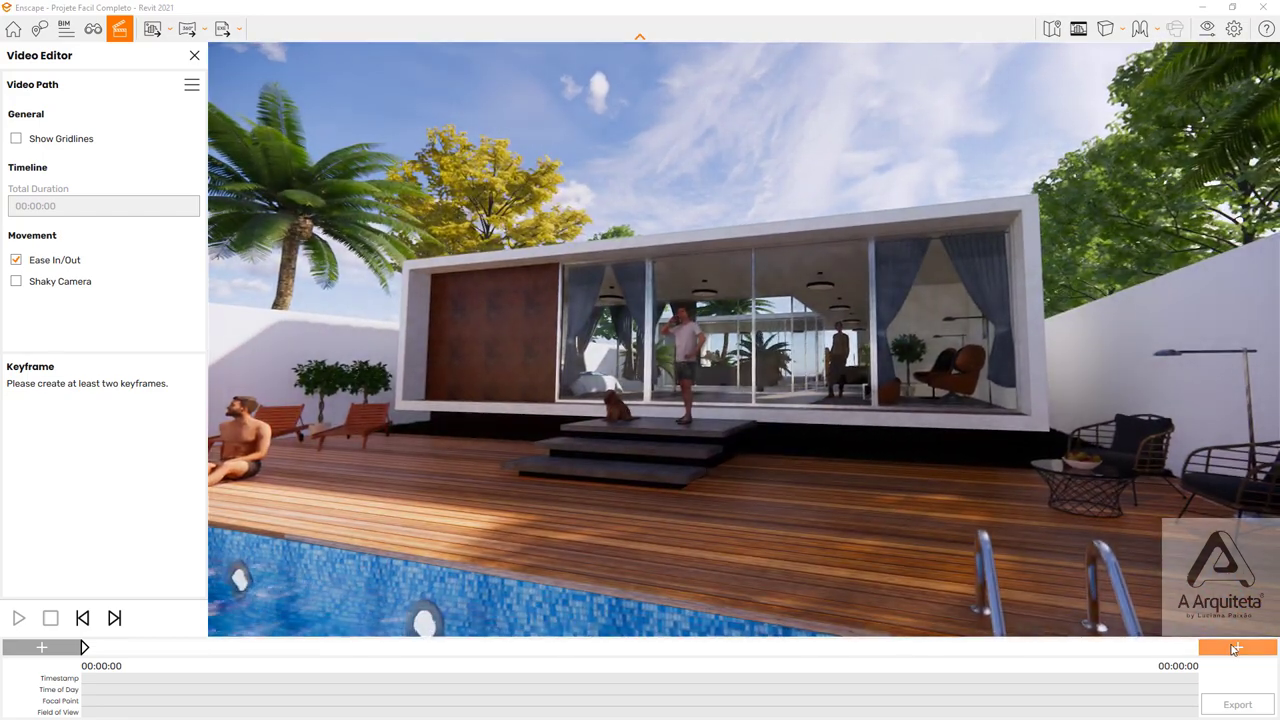
left_click(1237, 648)
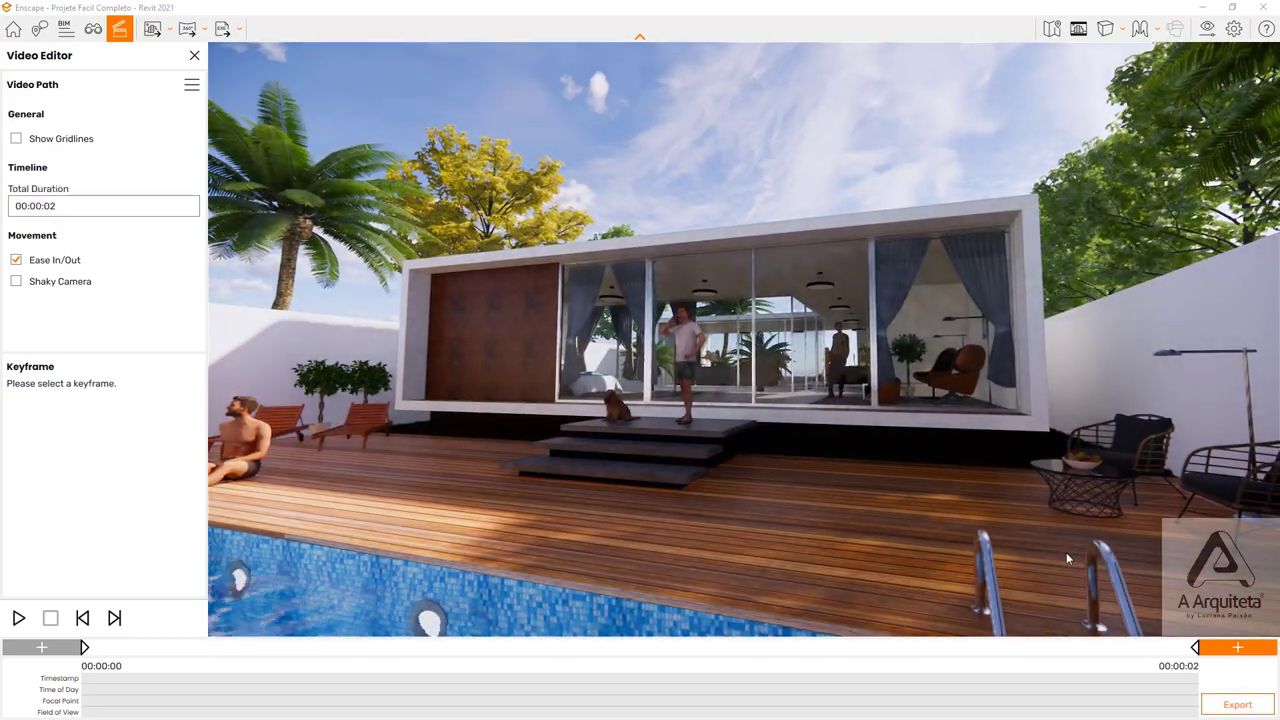
key("w")
key("w")
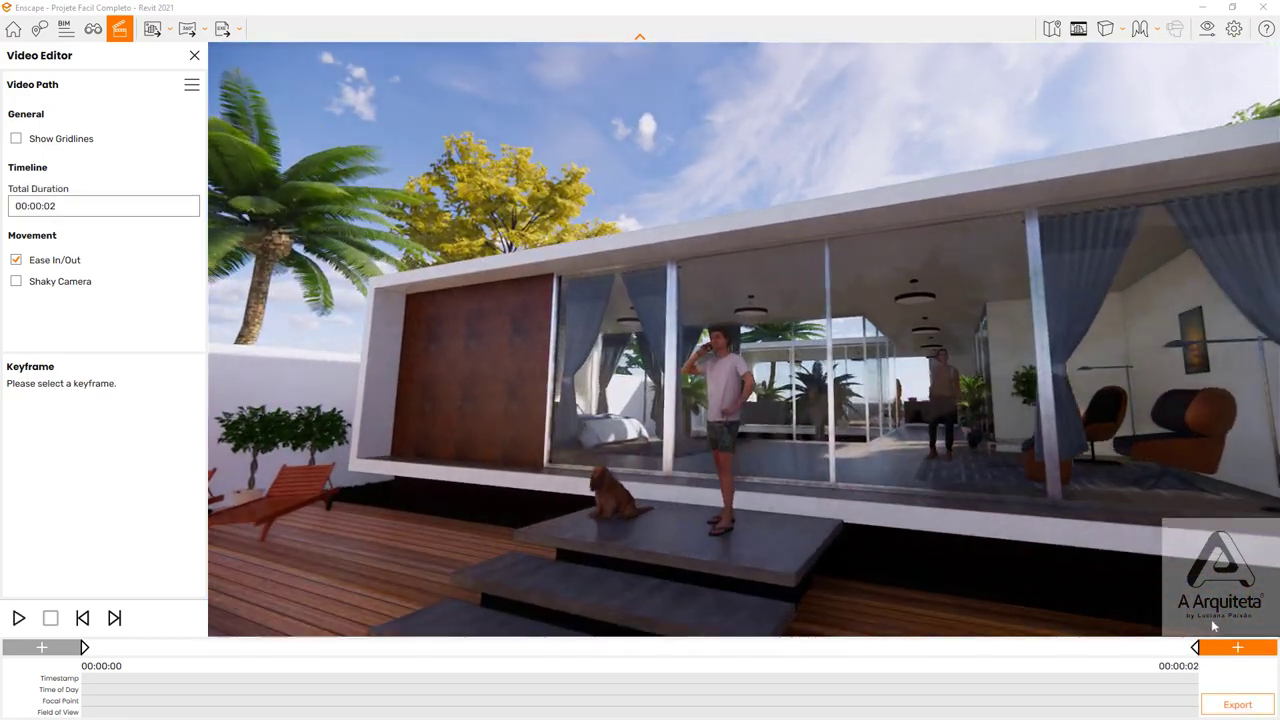
left_click(1237, 648)
key("w")
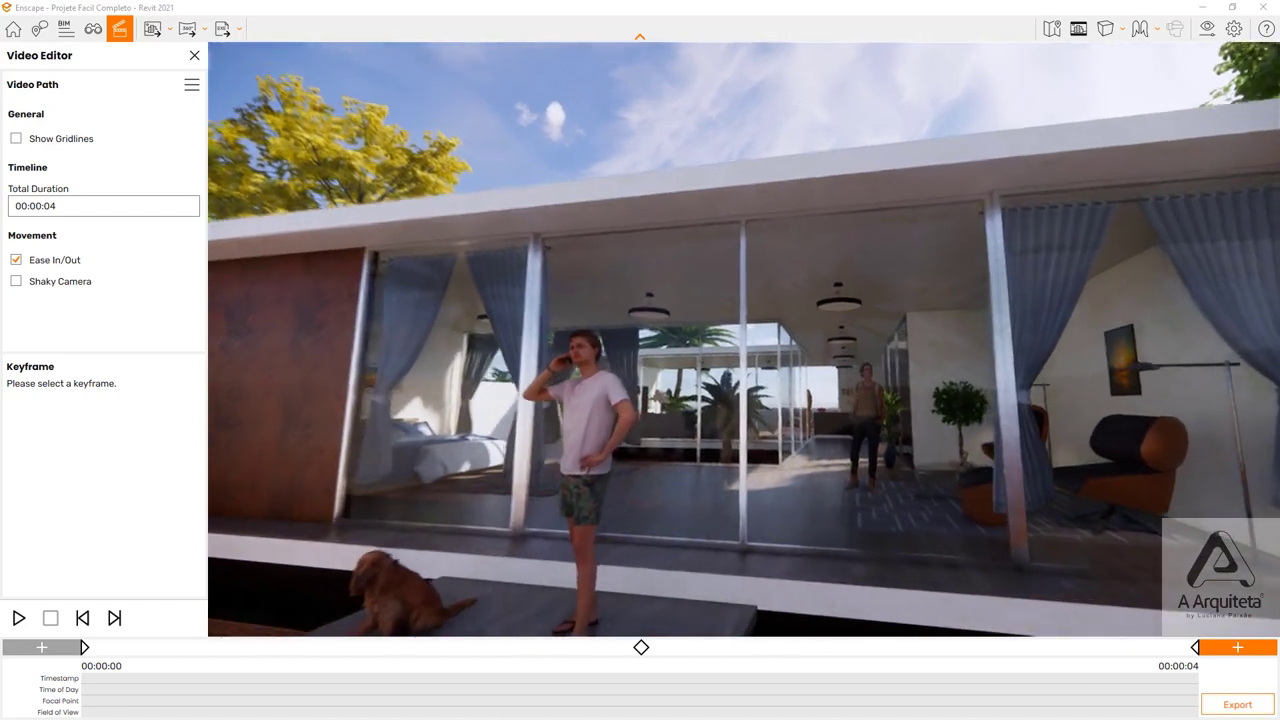
key("w")
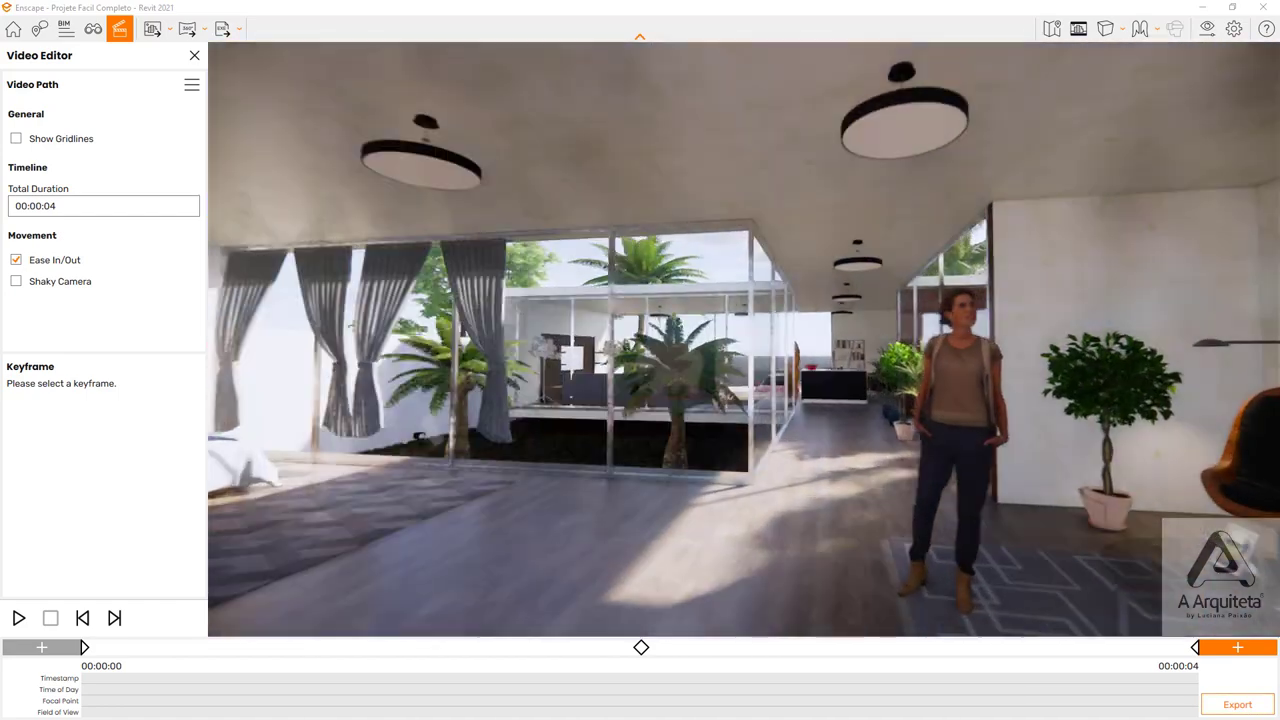
left_click(1227, 652)
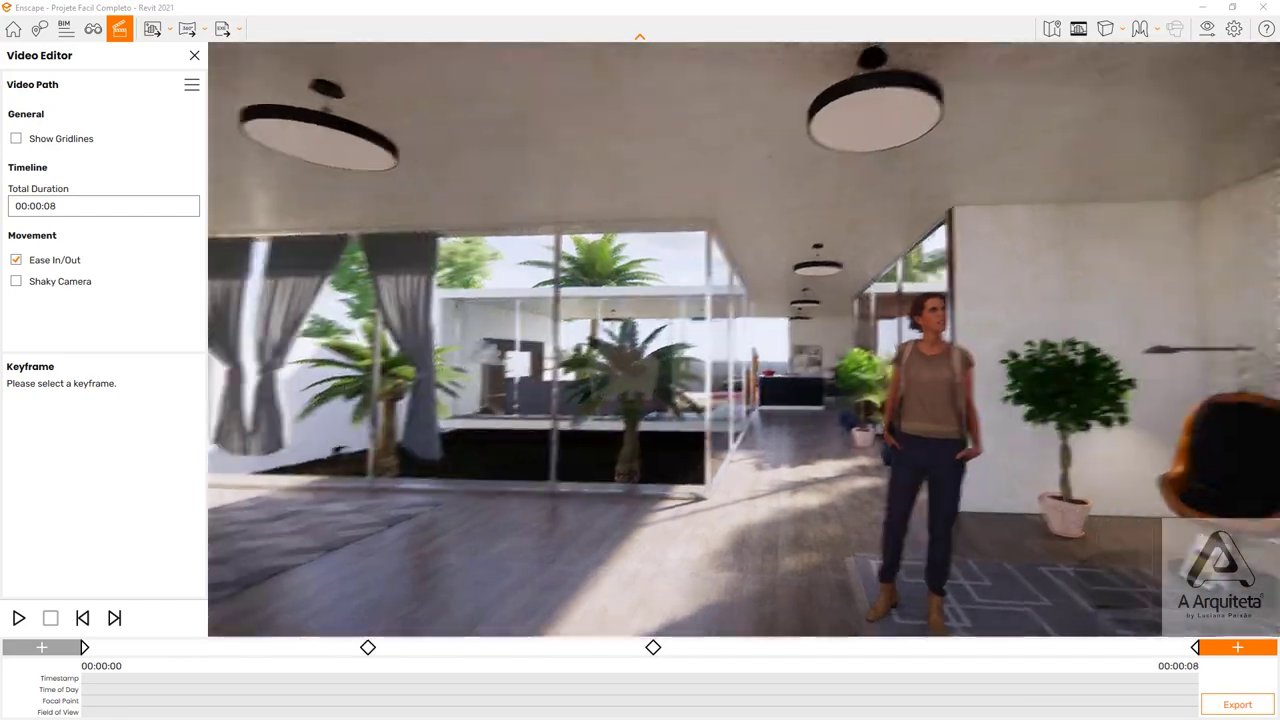
- Add keyframes along the corridor and at the kitchen, turning toward the side wall
key("w")
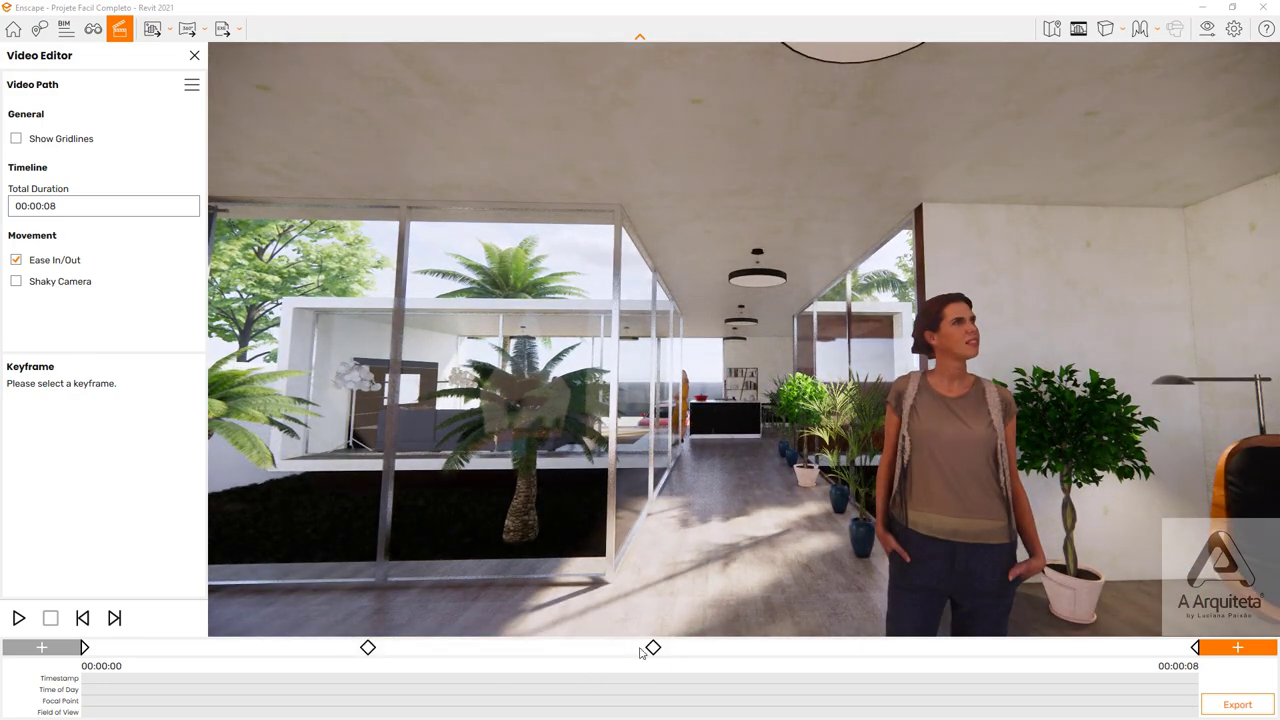
key("w")
key("k")
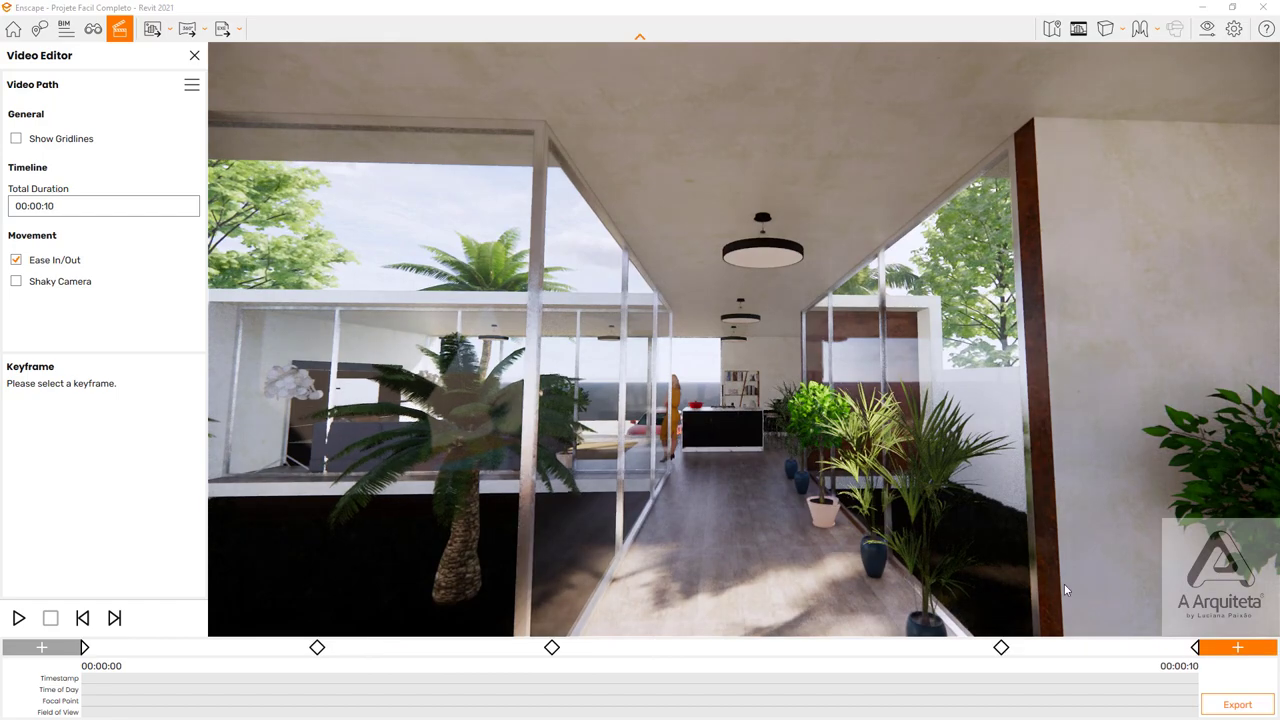
key("w")
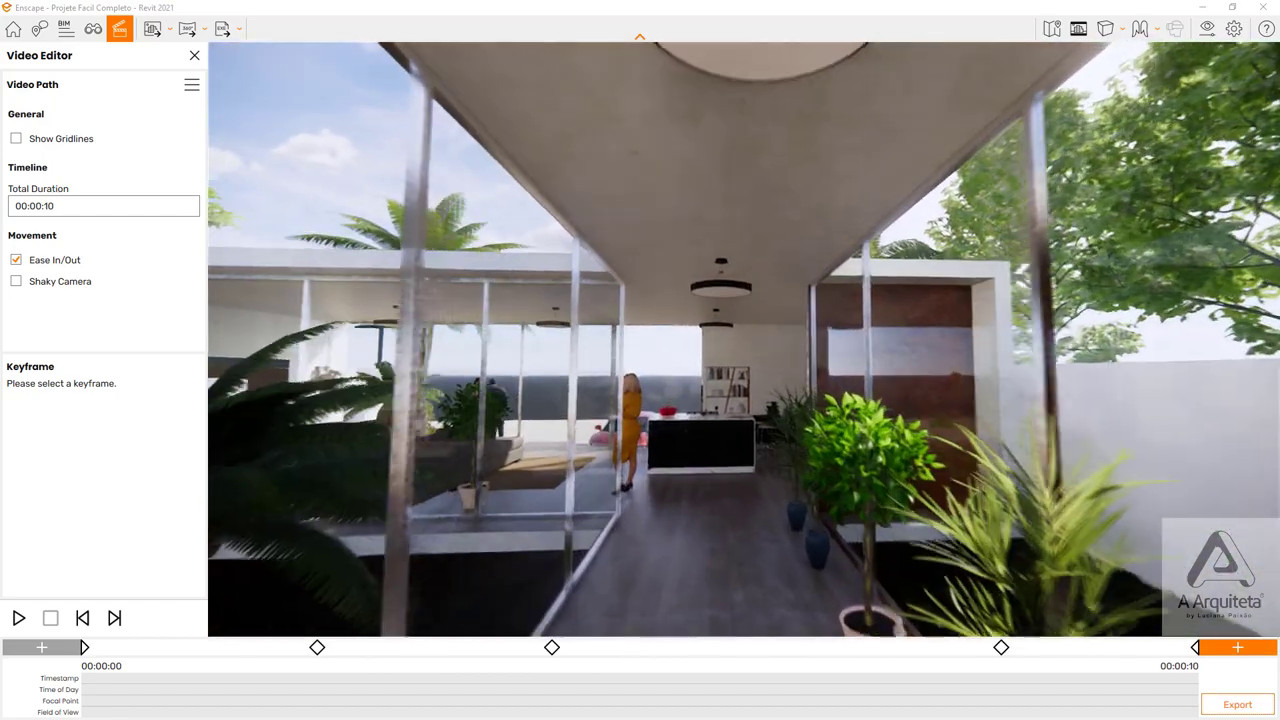
key("w")
key("k")
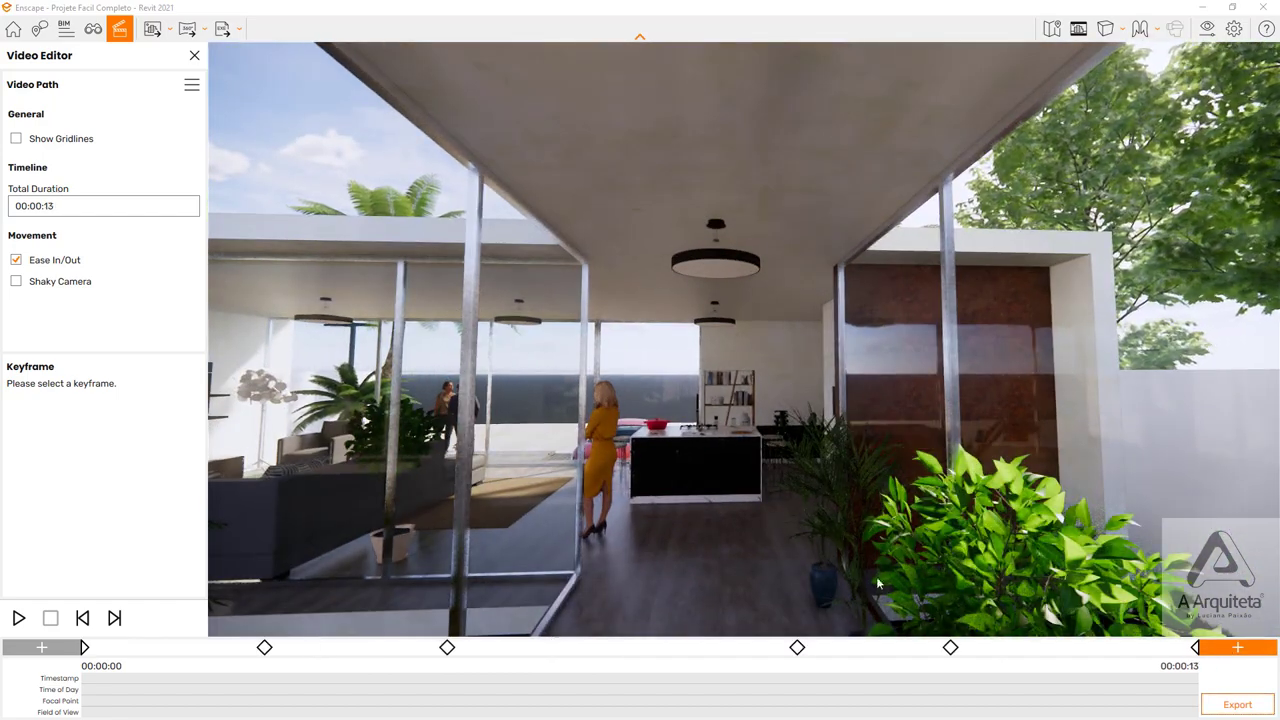
key("w")
key("w")
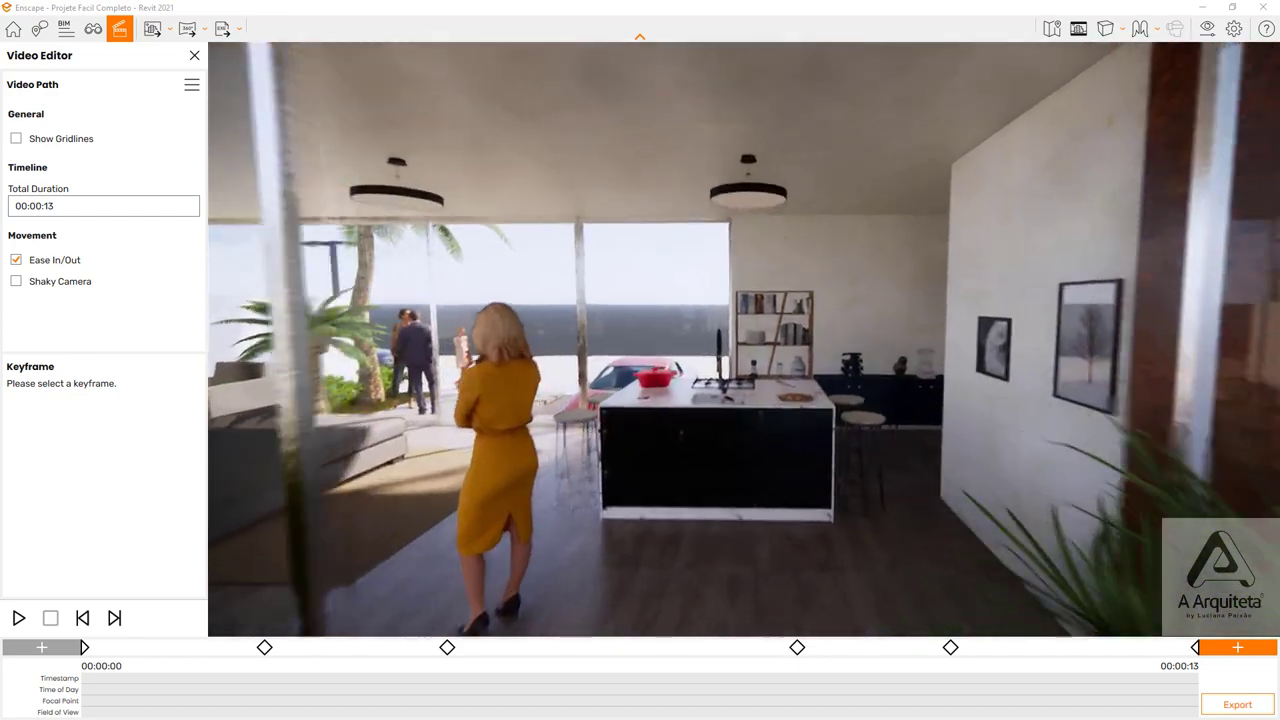
key("w")
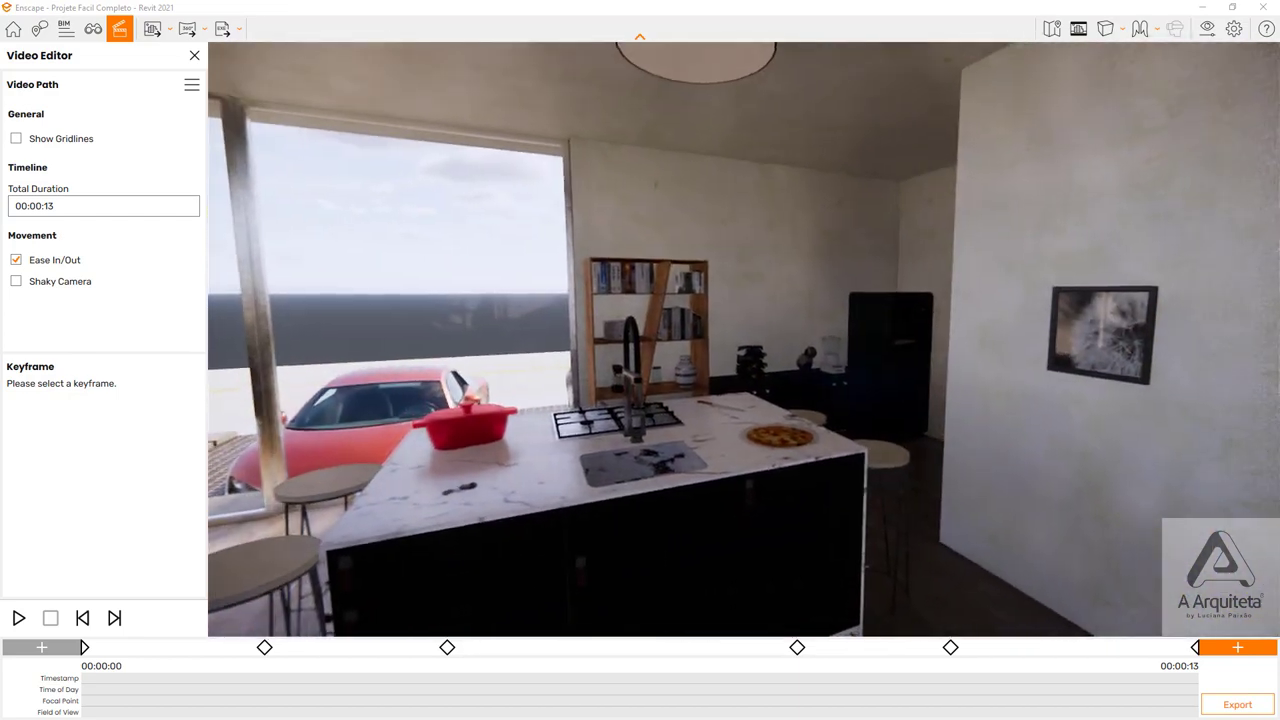
left_click_drag(940, 570, 1003, 572)
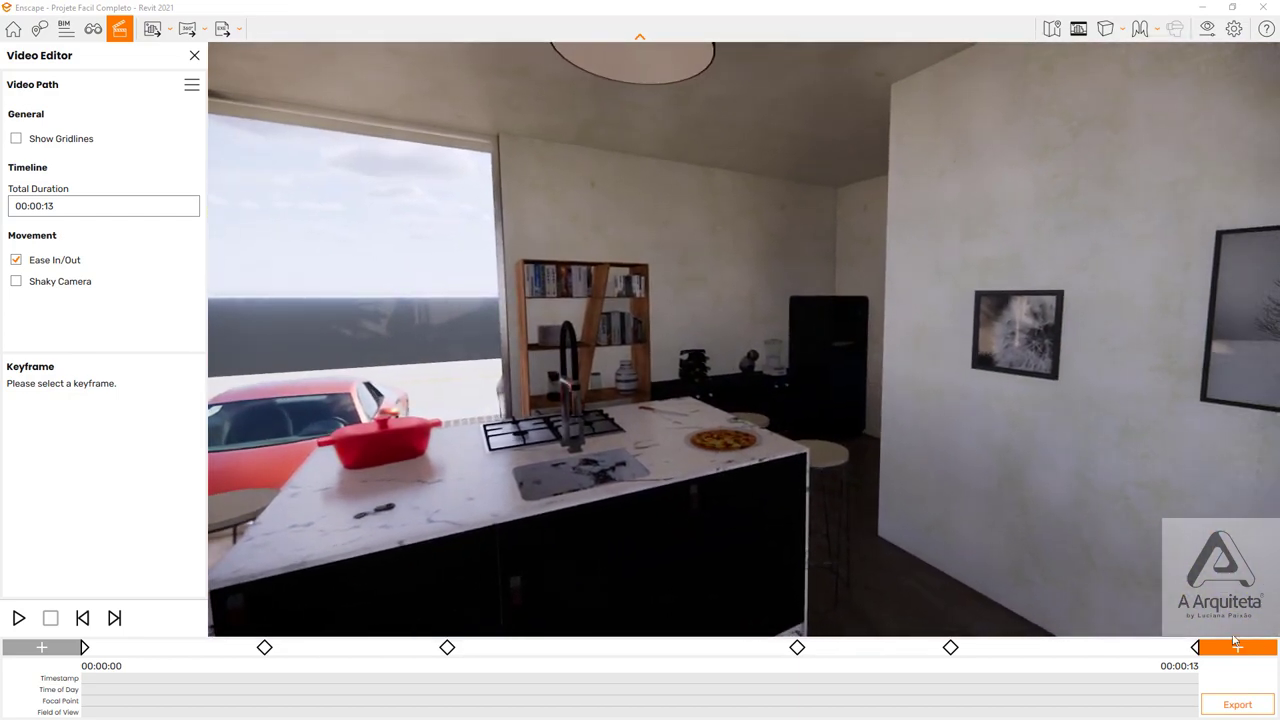
left_click(1237, 647)
mouse_move(750, 533)
right_mouse_down()
mouse_move(650, 530)
mouse_move(724, 567)
right_mouse_up()
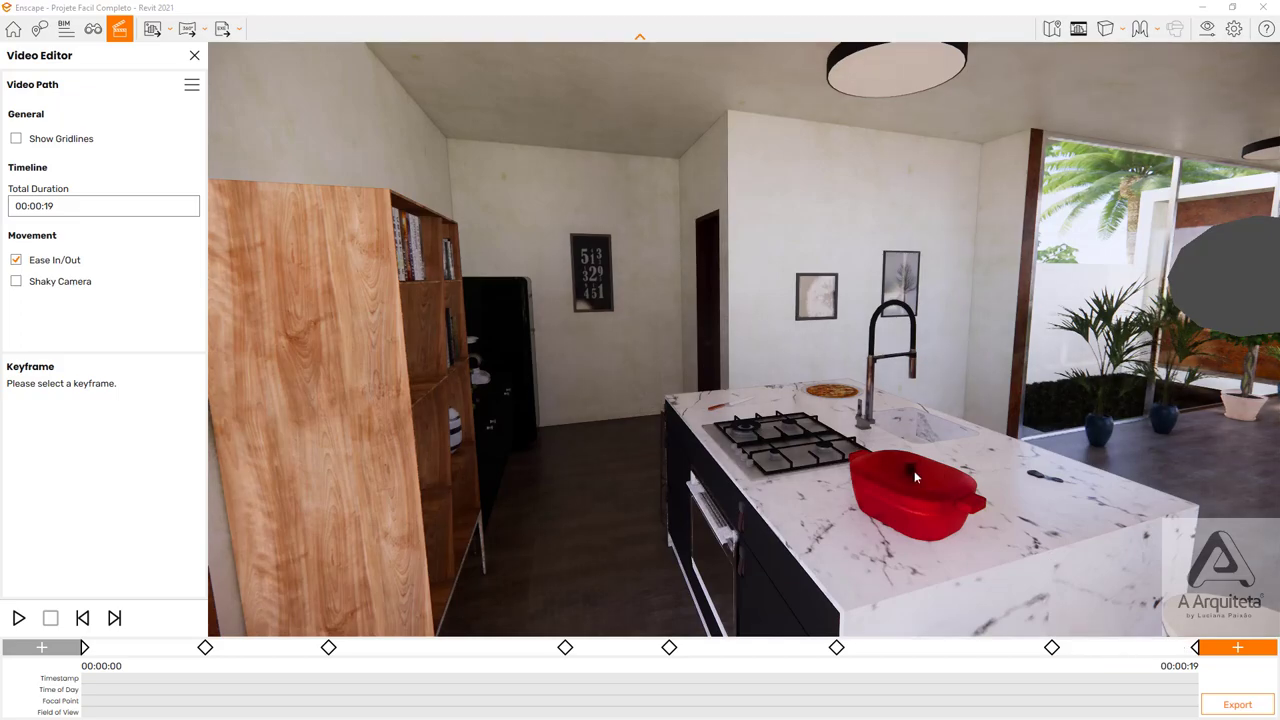
- Fly the camera from the kitchen through the corridor and living room onto the pool deck
key("w")
key("w")
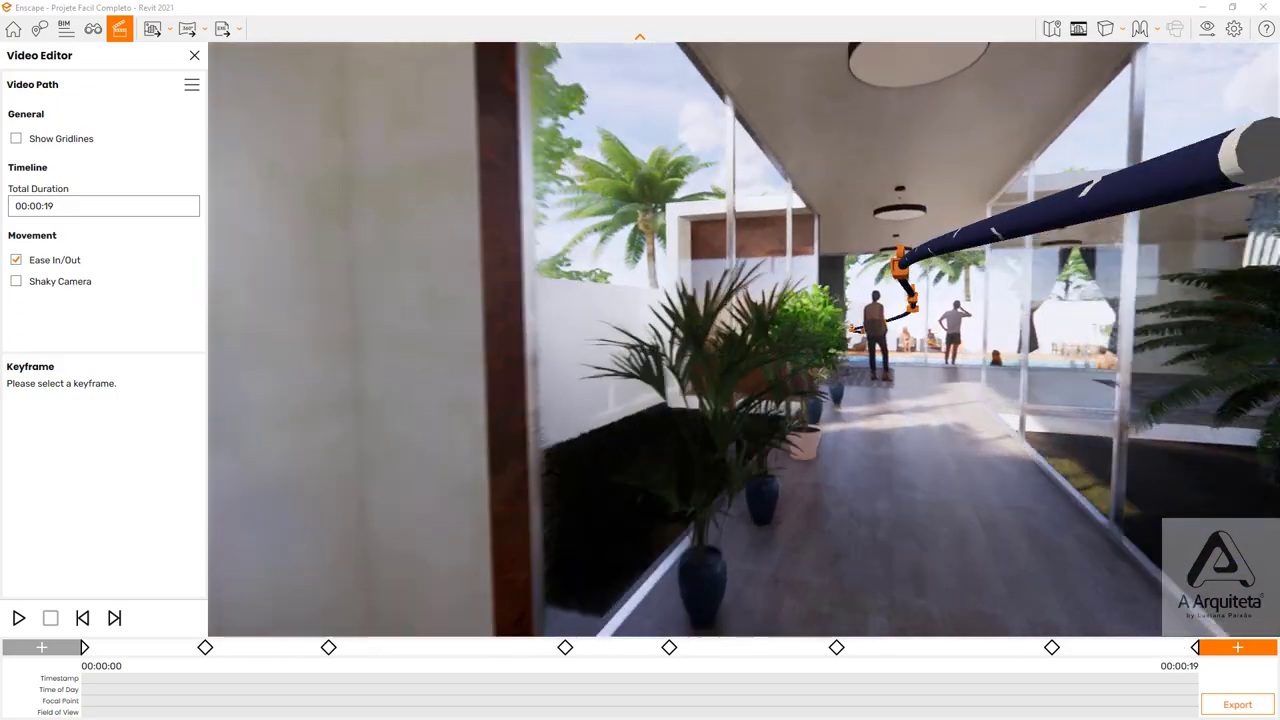
key("w")
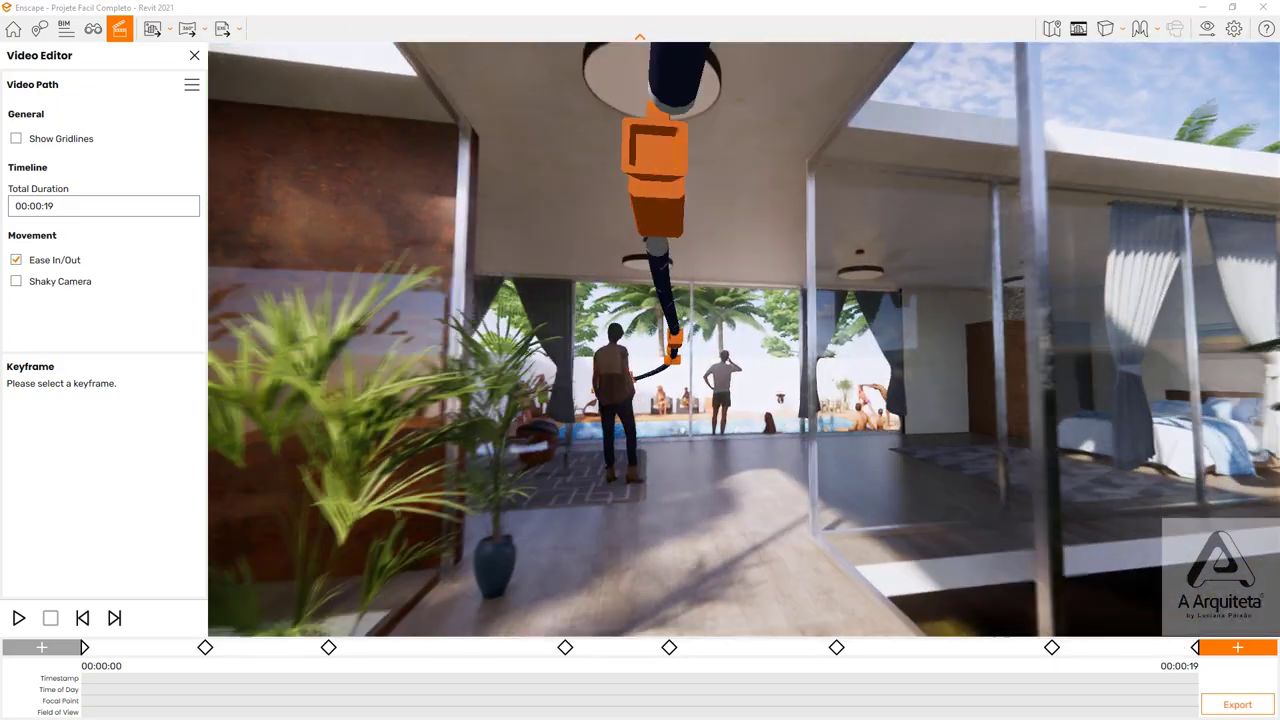
key("w")
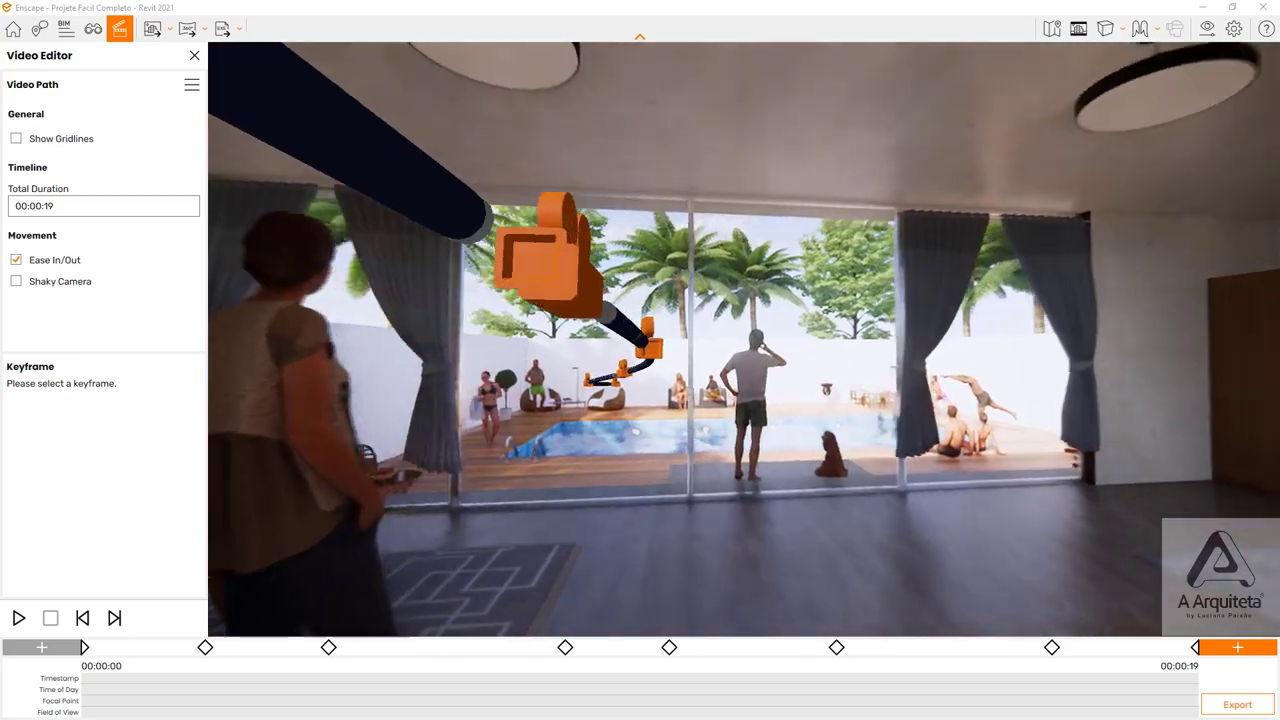
key("w")
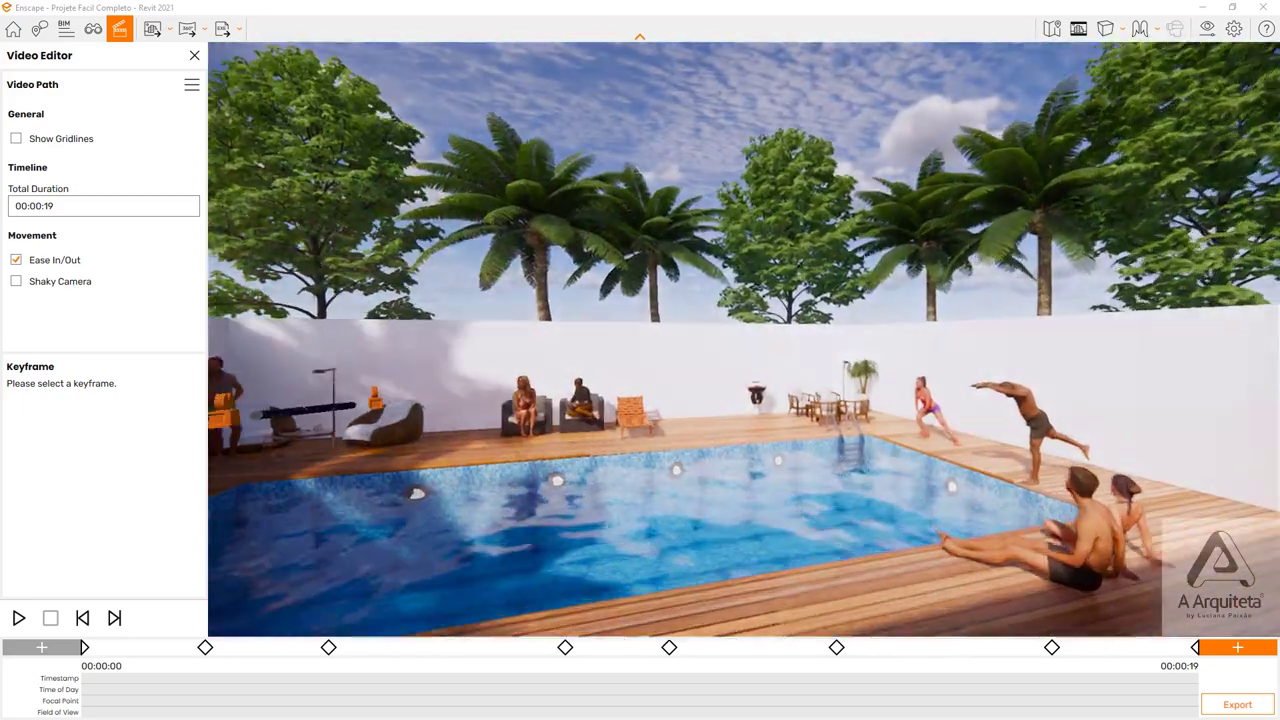
key("w")
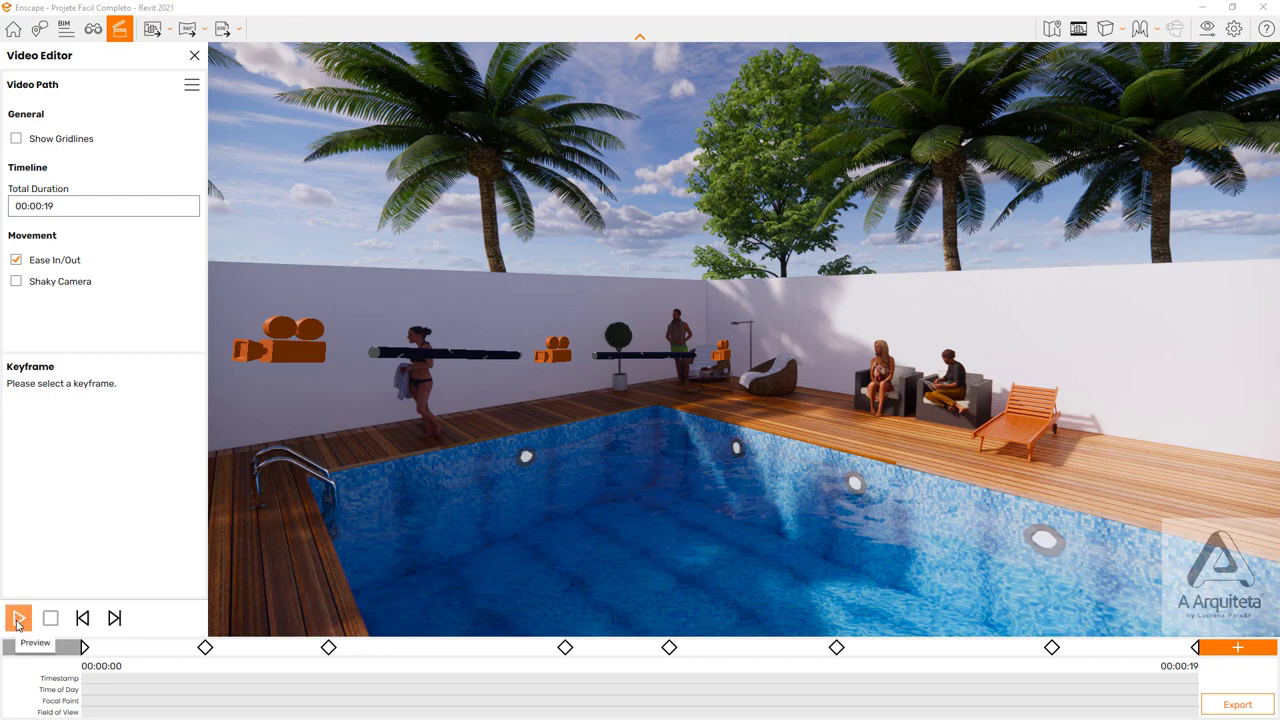
left_click(20, 620)
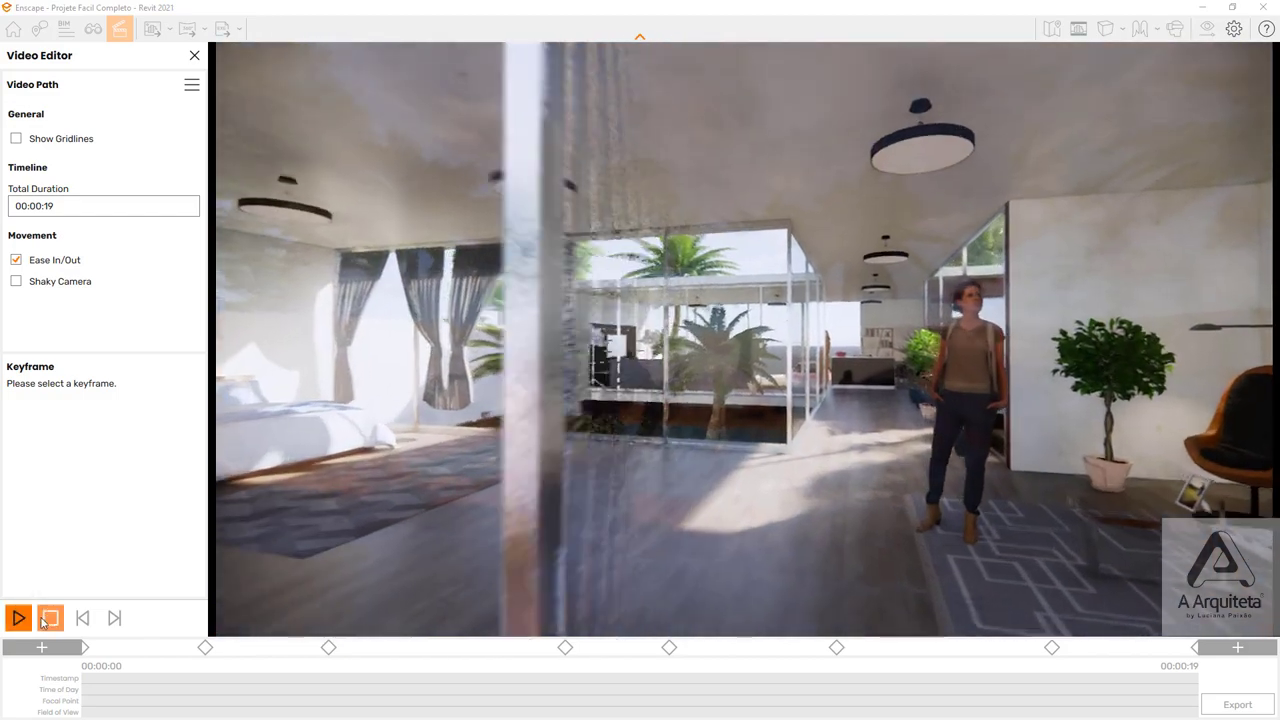
left_click(47, 624)
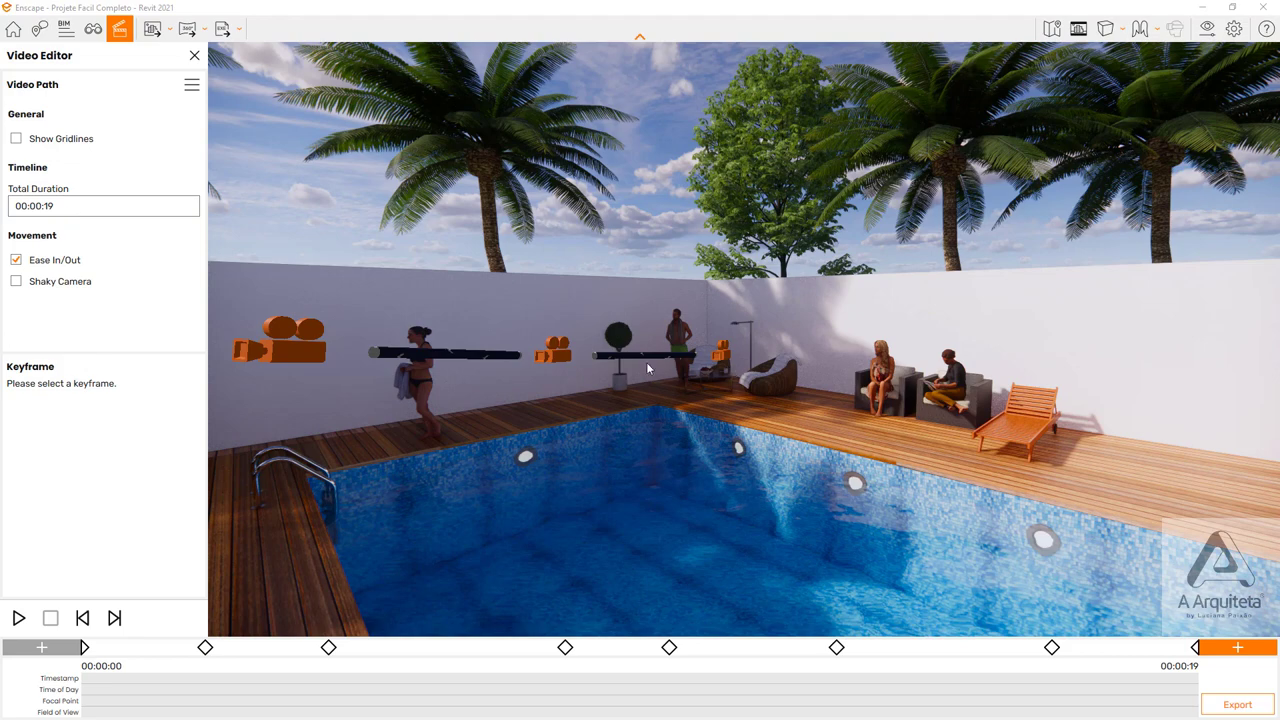
right_click_drag(647, 369, 829, 527)
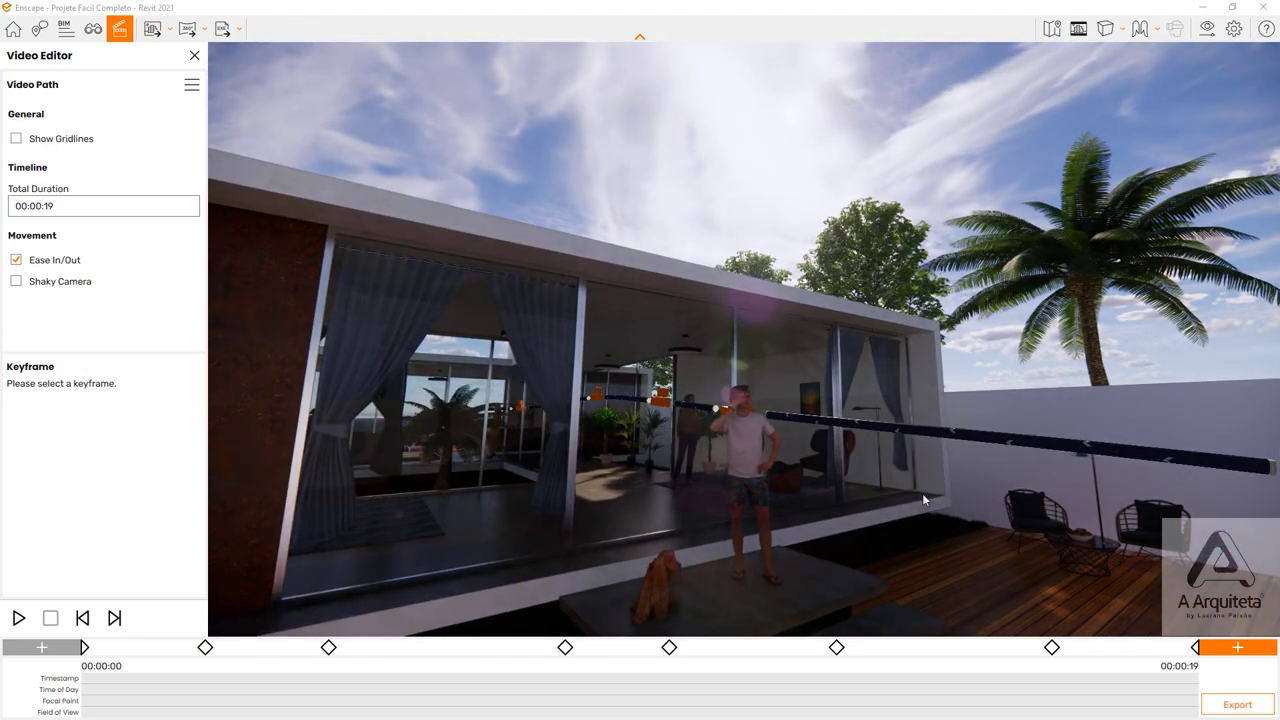
right_click_drag(924, 499, 906, 494)
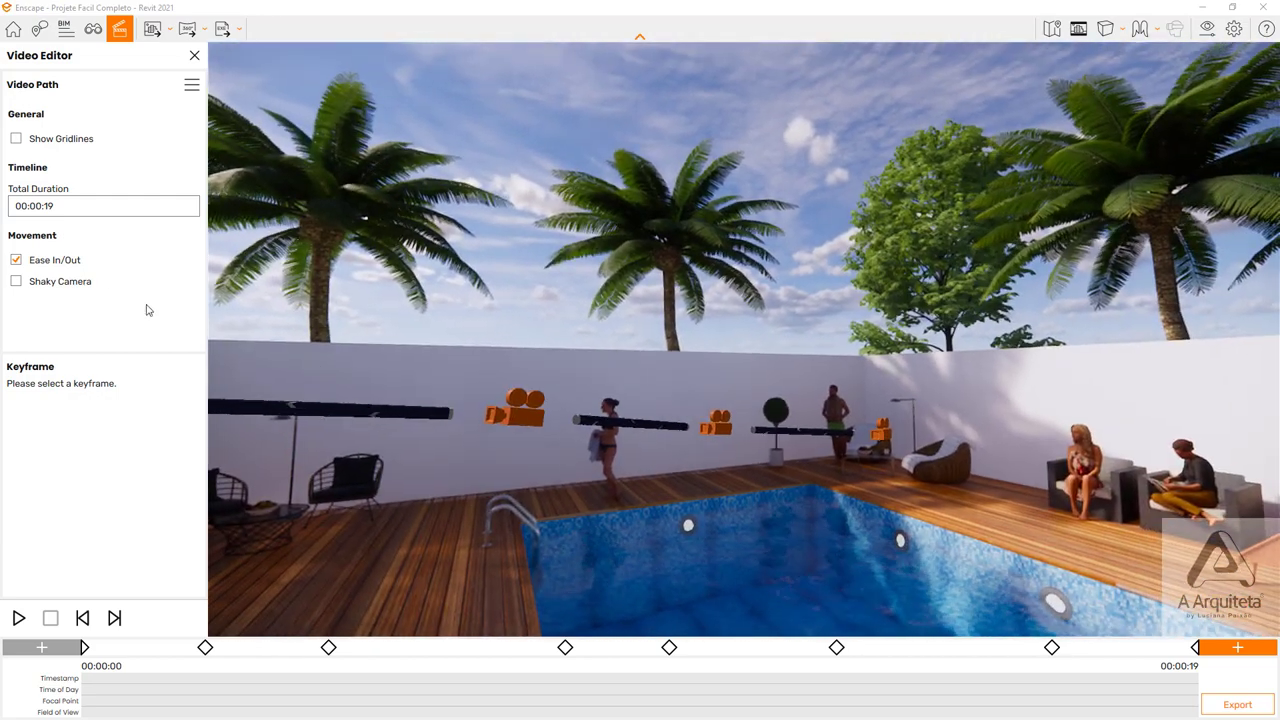
- Set the total duration to 00:00:10 and preview the shortened path
left_click(50, 205)
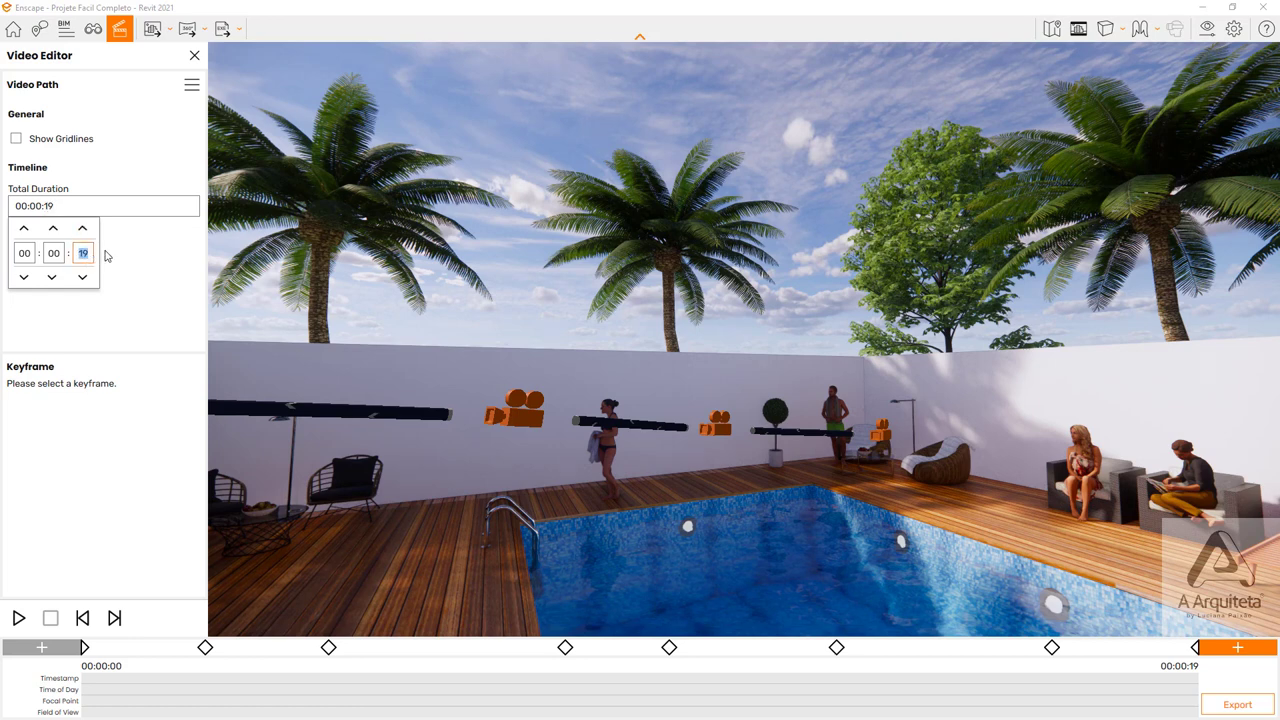
left_click(145, 315)
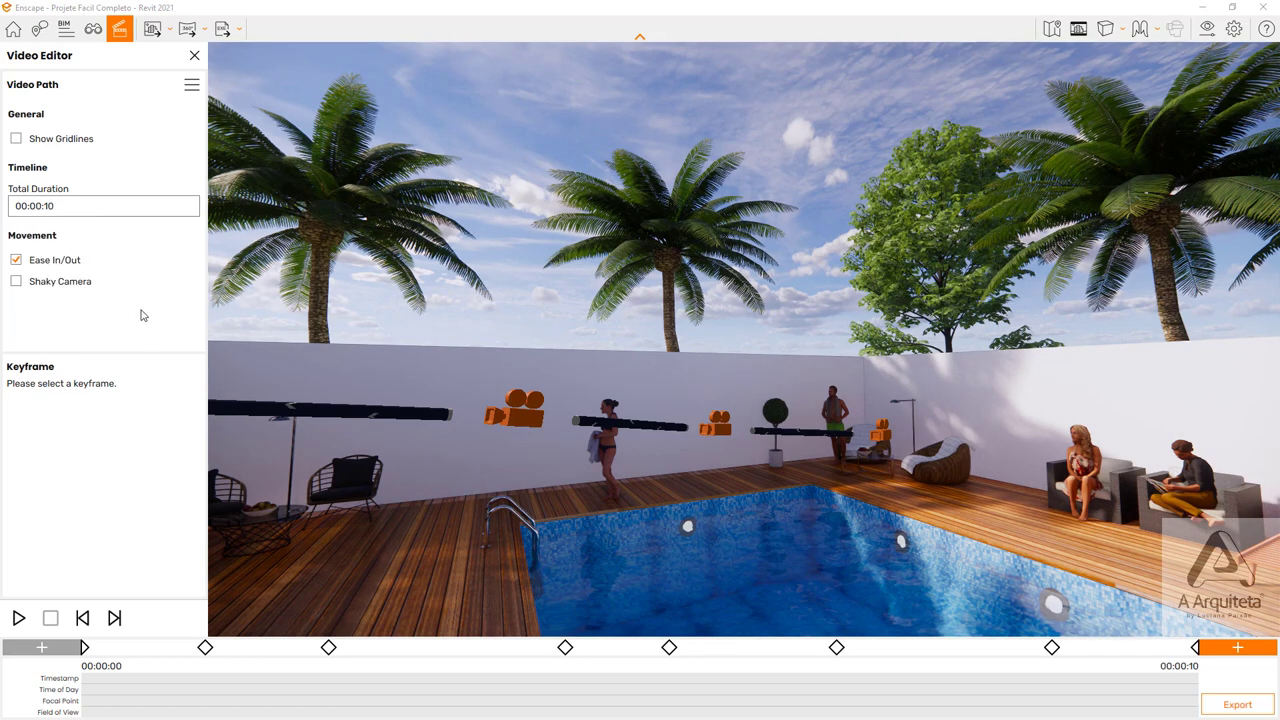
left_click(20, 619)
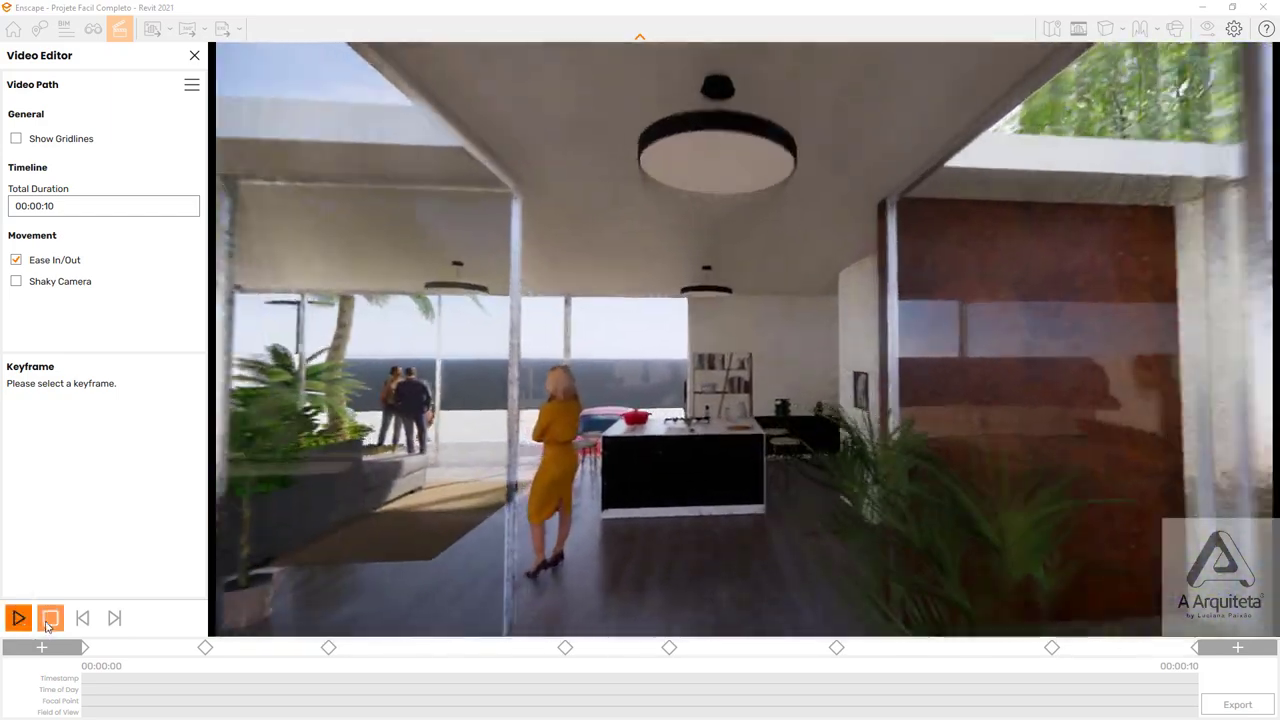
left_click(47, 620)
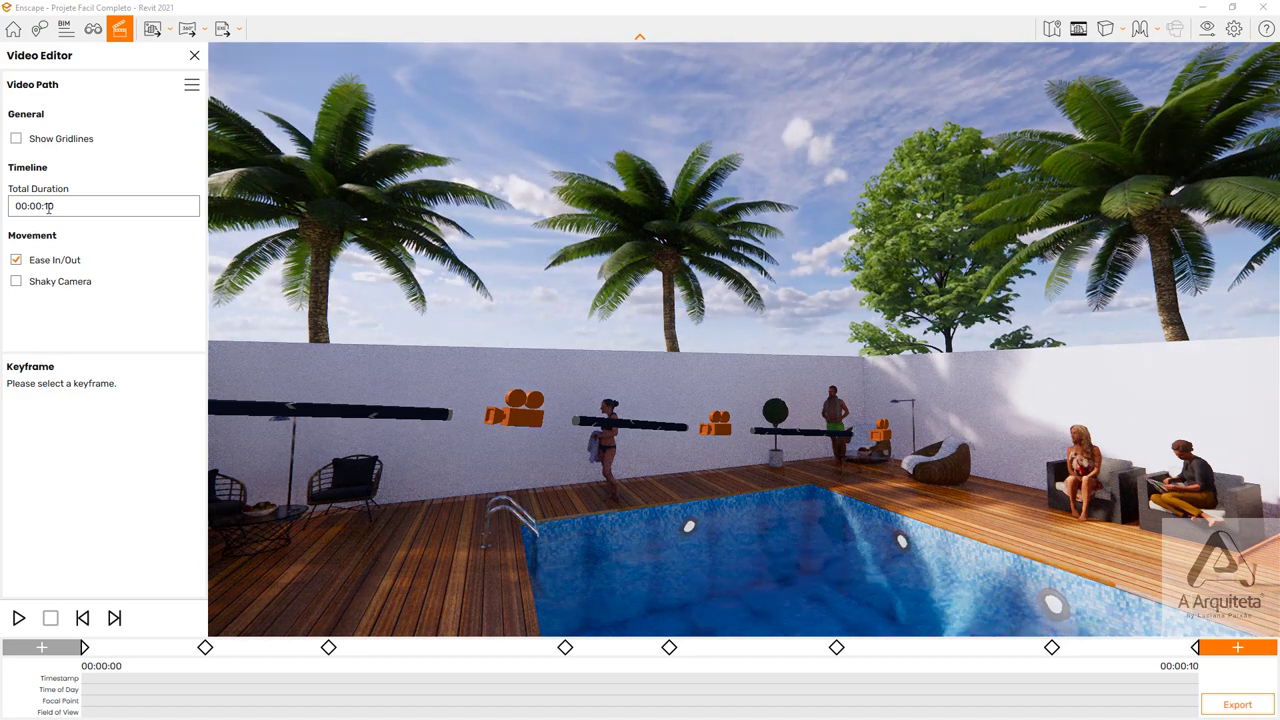
- Change the total duration to 00:00:30 and preview the path again
left_click(47, 205)
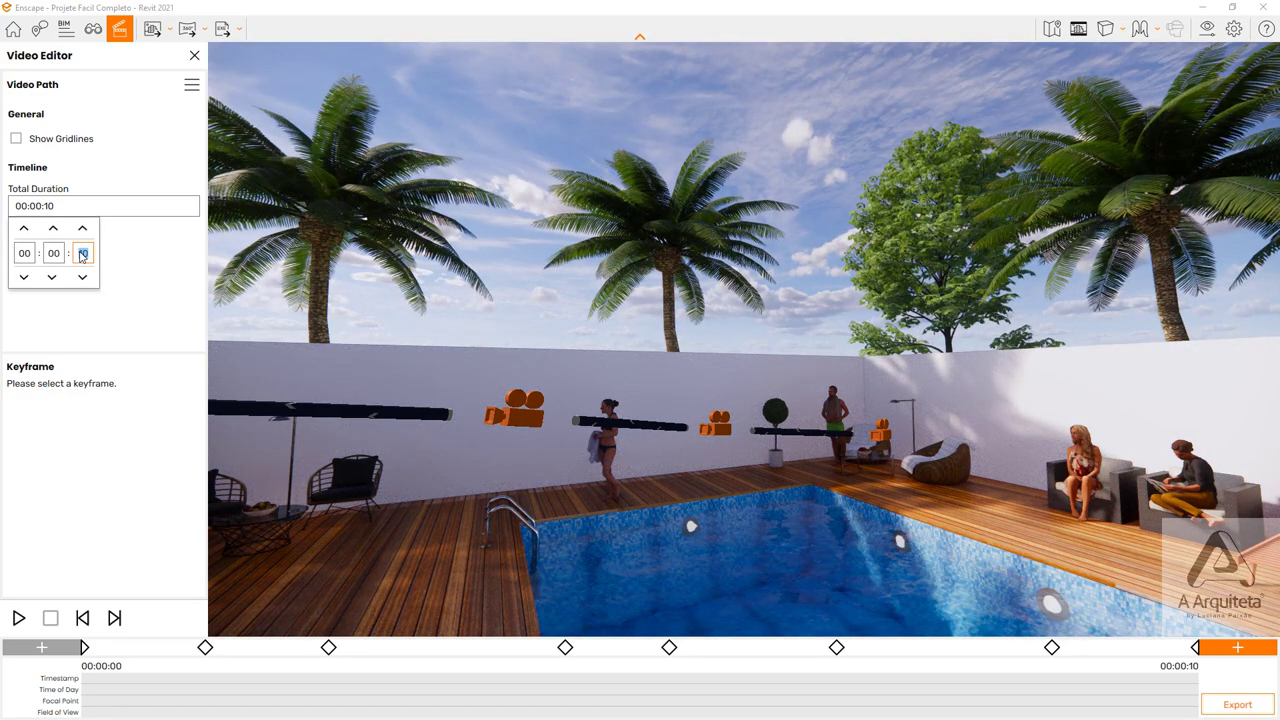
type("30")
left_click(27, 621)
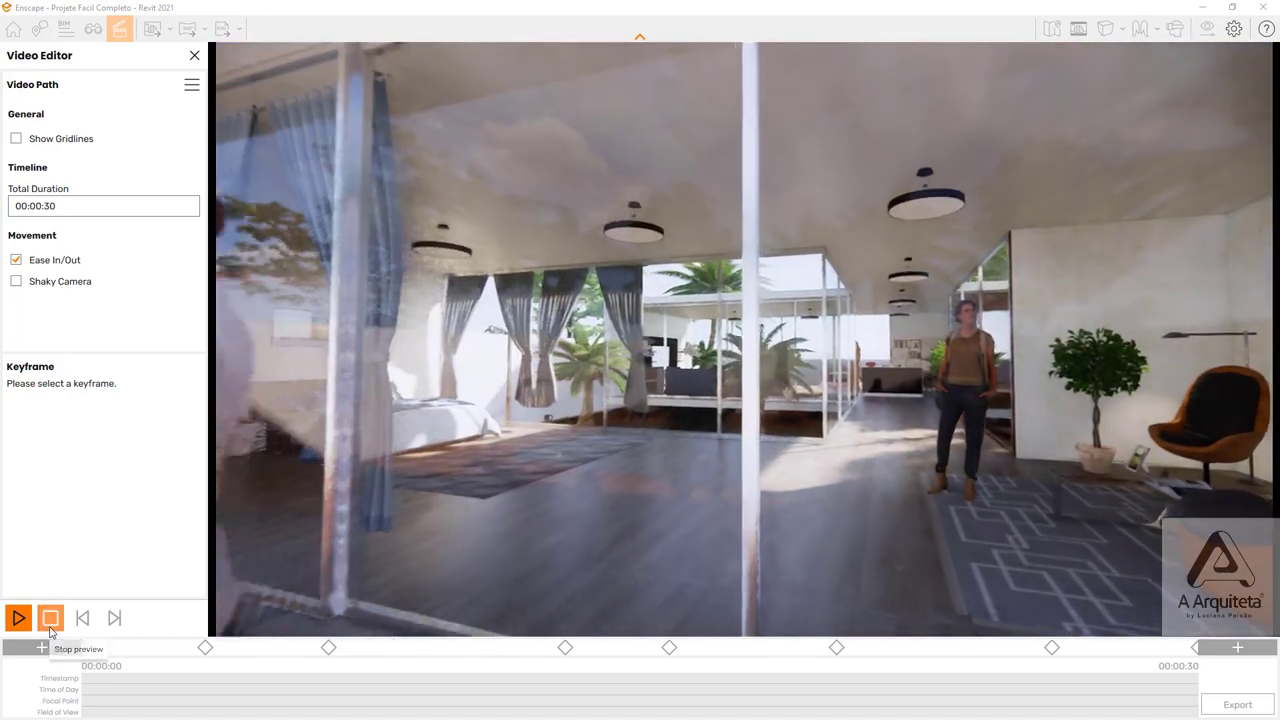
- Stop the preview, orbit around the pool, and open keyframe 1 (3:00 PM, 2.00 m, 98.21°)
left_click(51, 620)
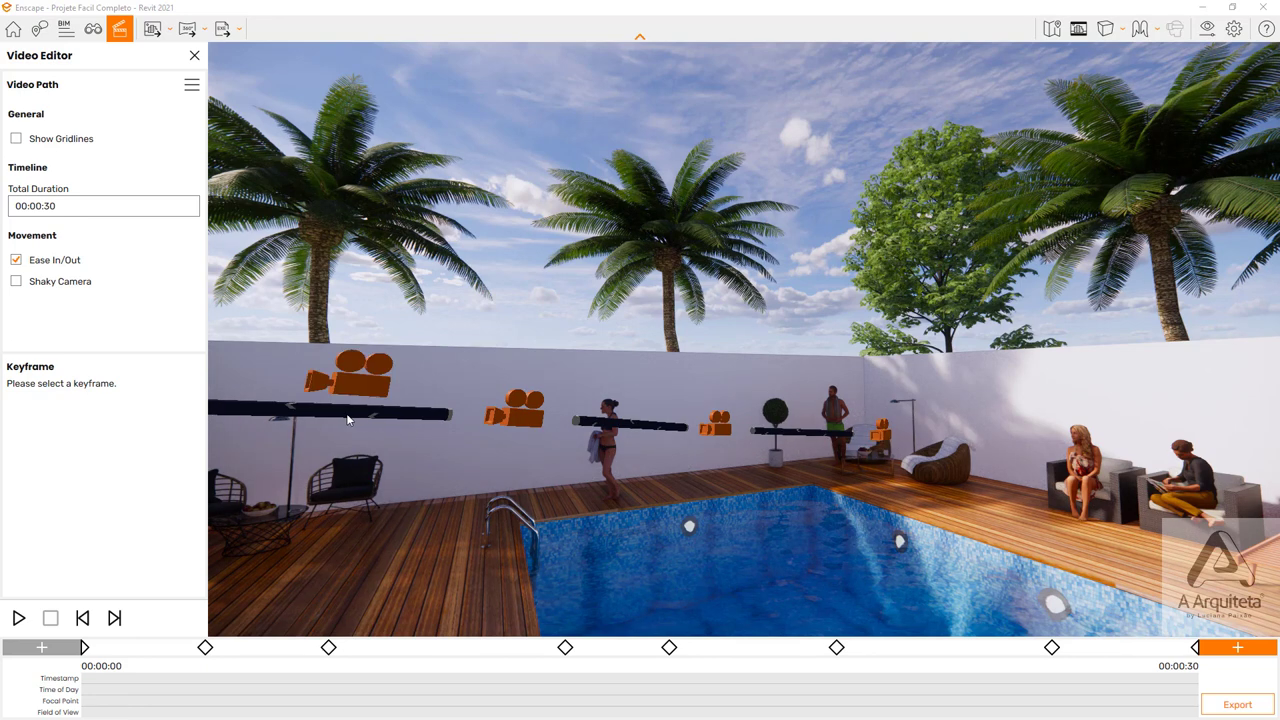
middle_click_drag(697, 508, 900, 500)
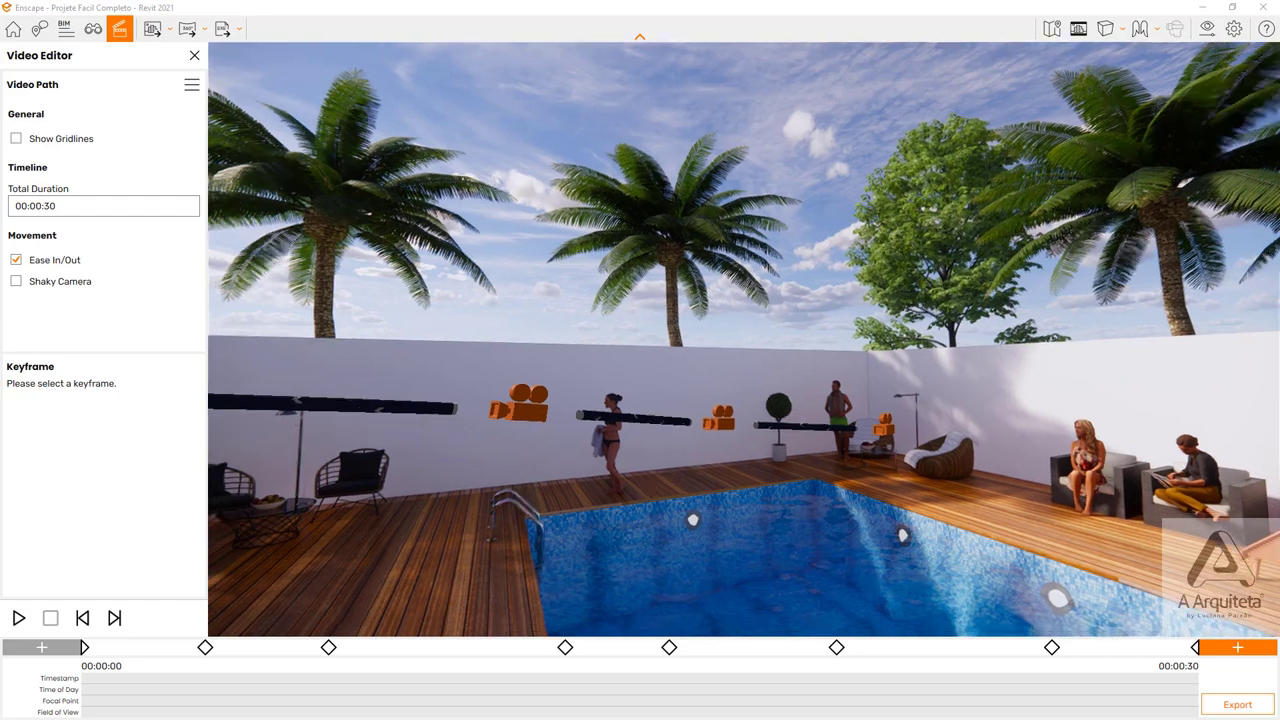
key("d")
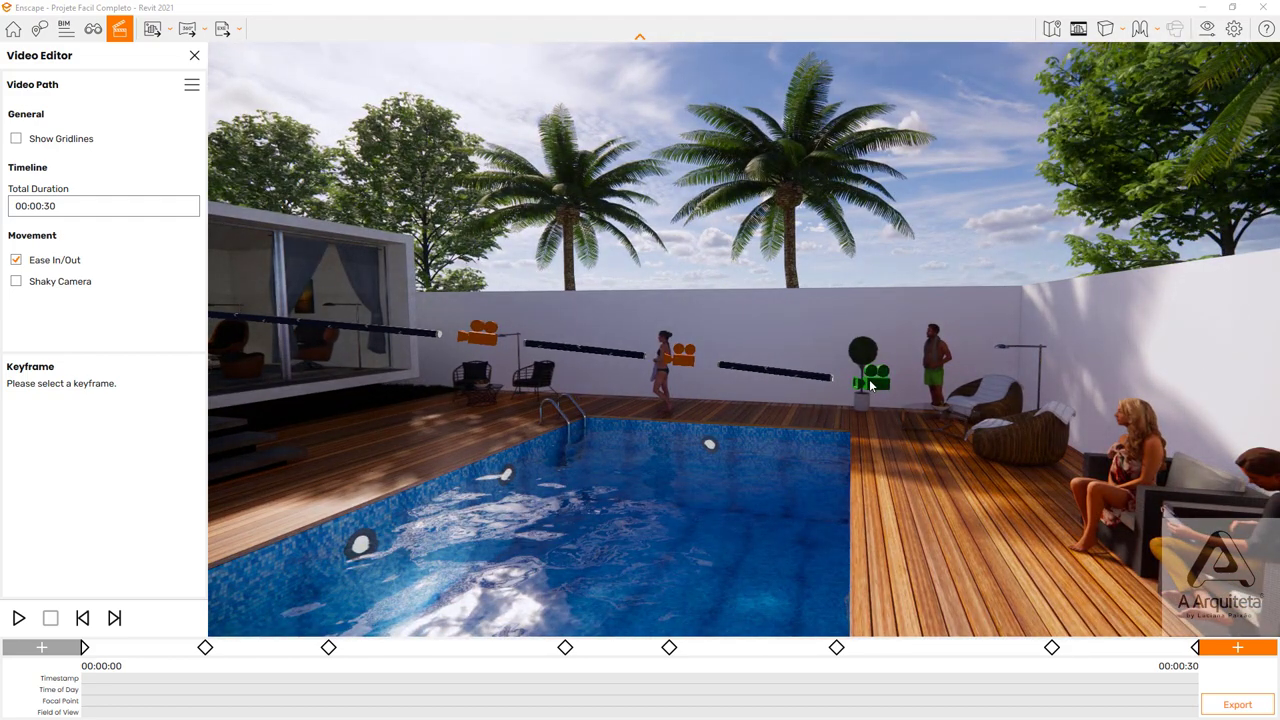
left_click(870, 383)
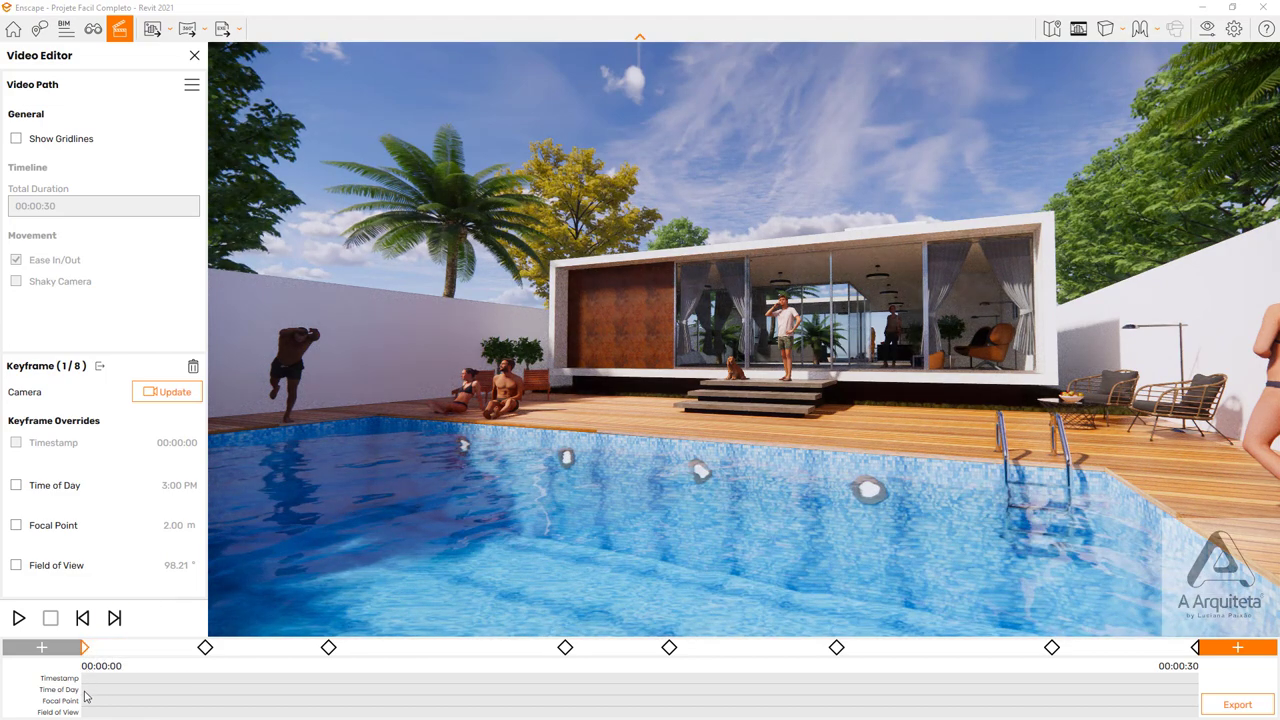
- Step through keyframes 2 to 5 on the timeline, then return to keyframe 2
left_click(206, 648)
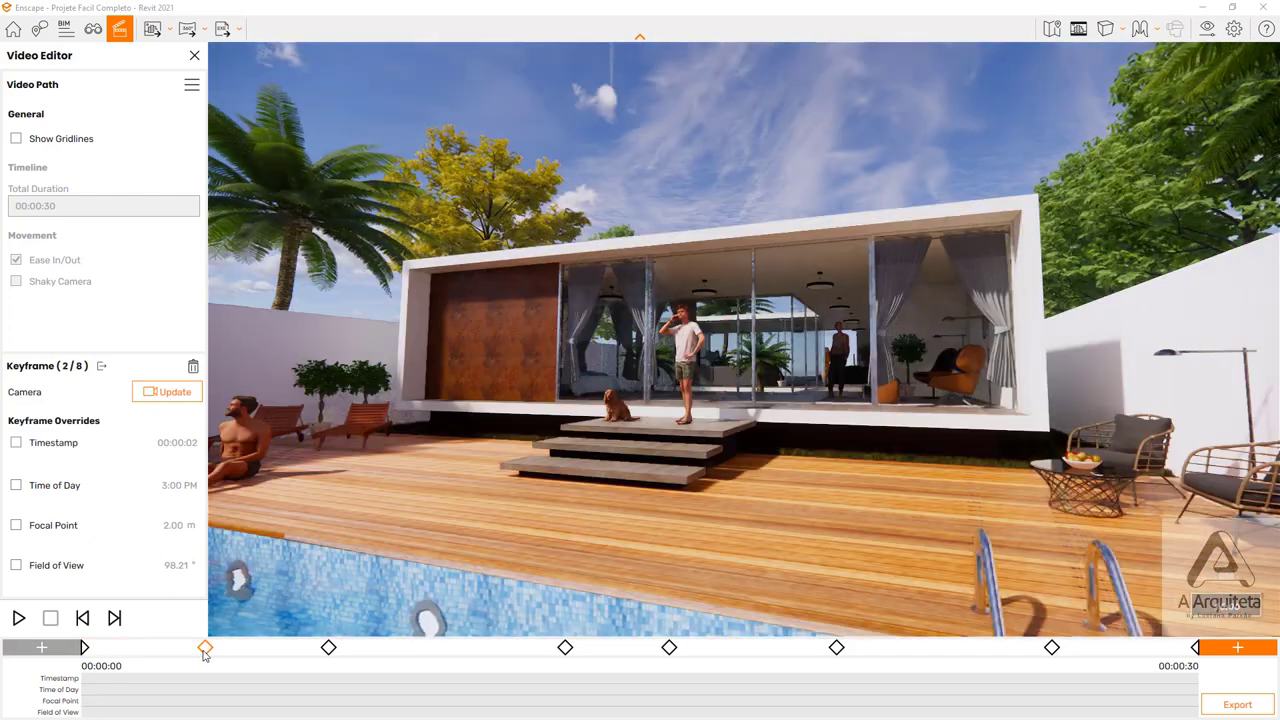
left_click(330, 648)
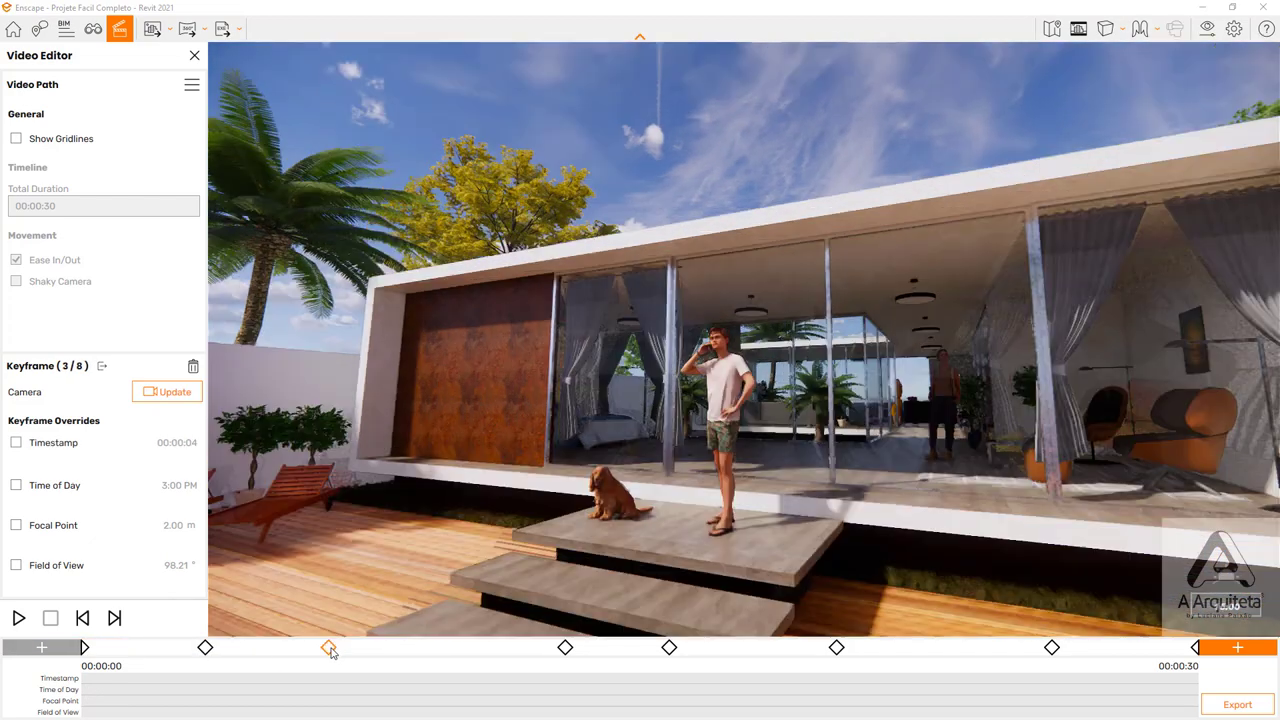
left_click(566, 648)
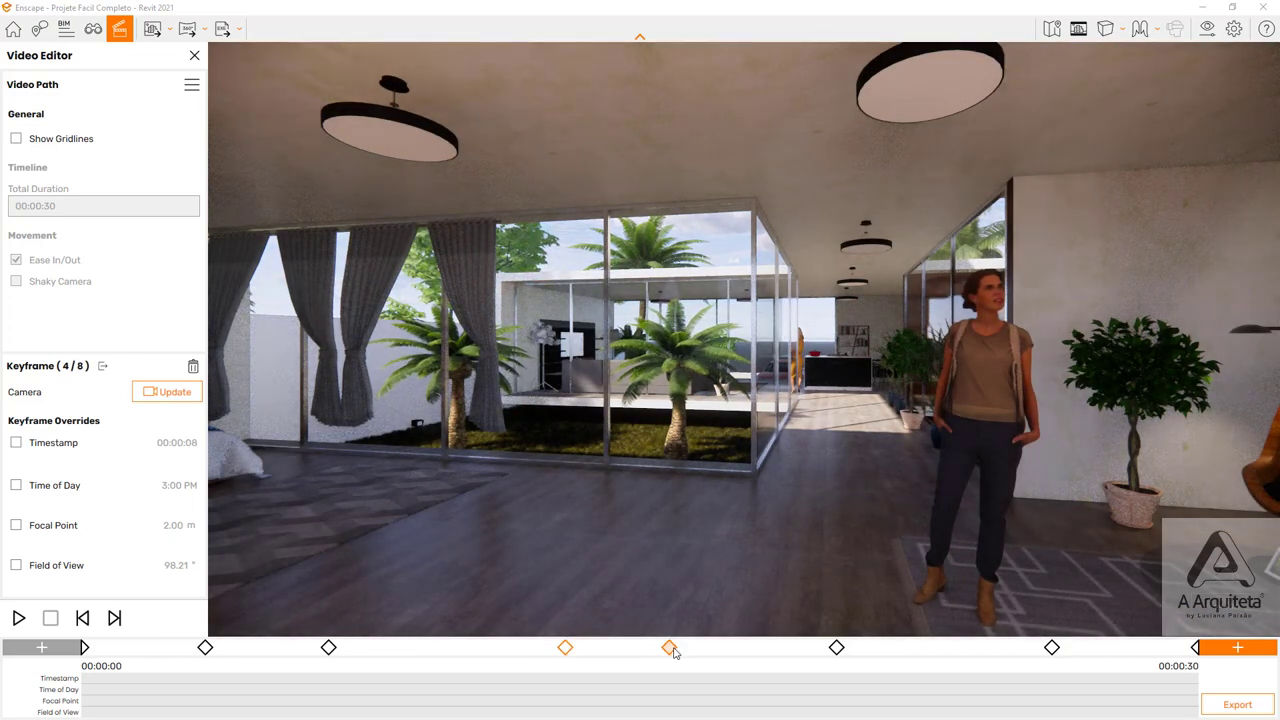
left_click(669, 648)
left_click(205, 648)
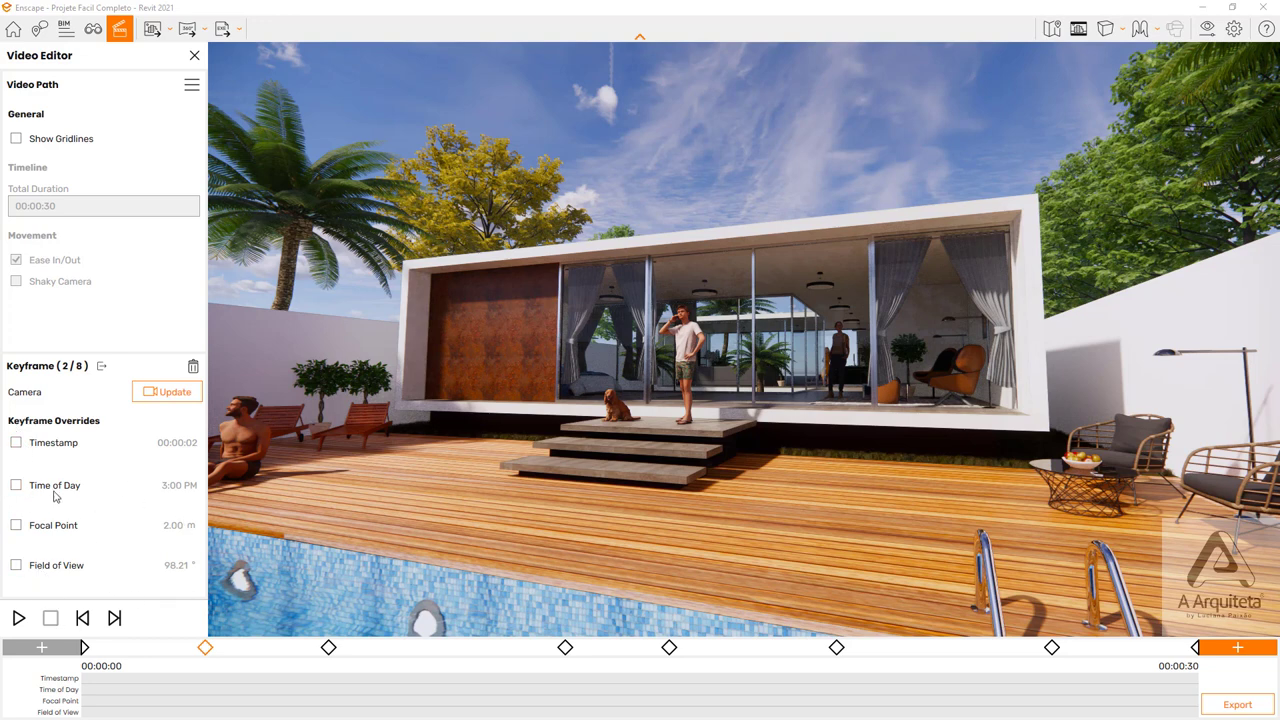
- Enable keyframe 2's timestamp, time, focus and field-of-view overrides, widening field of view to 103.63°
left_click(16, 443)
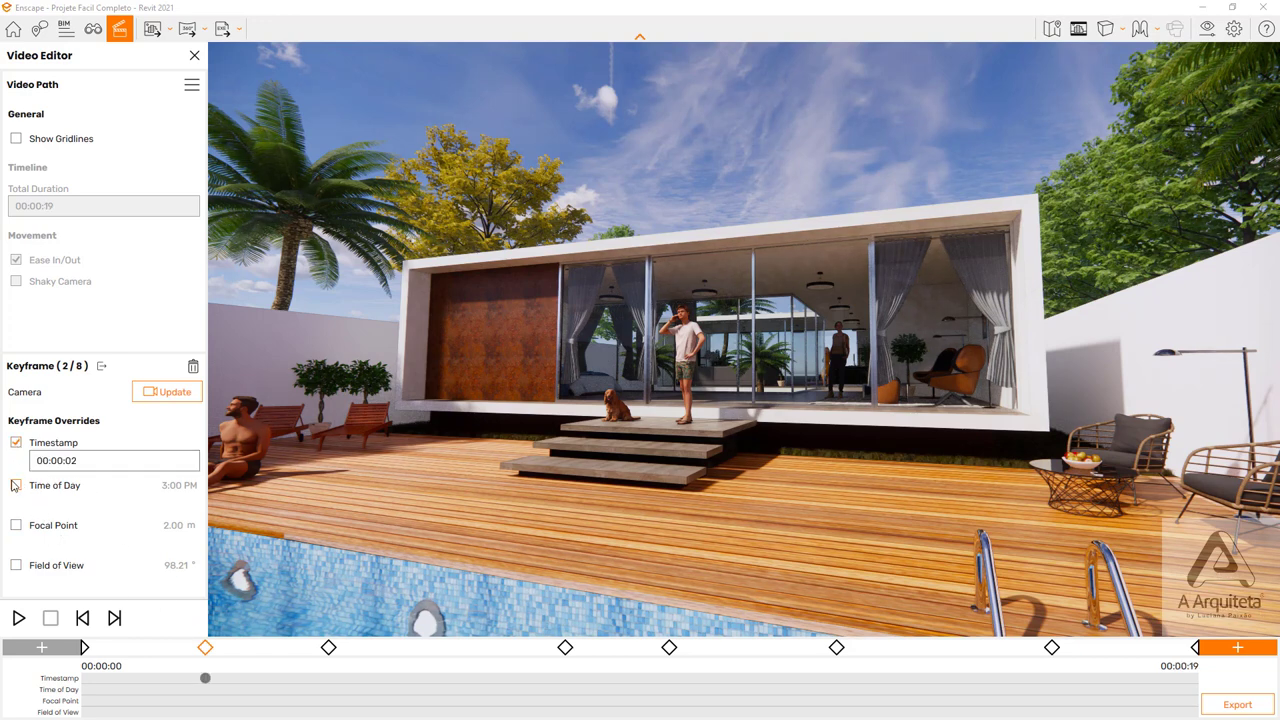
left_click(16, 486)
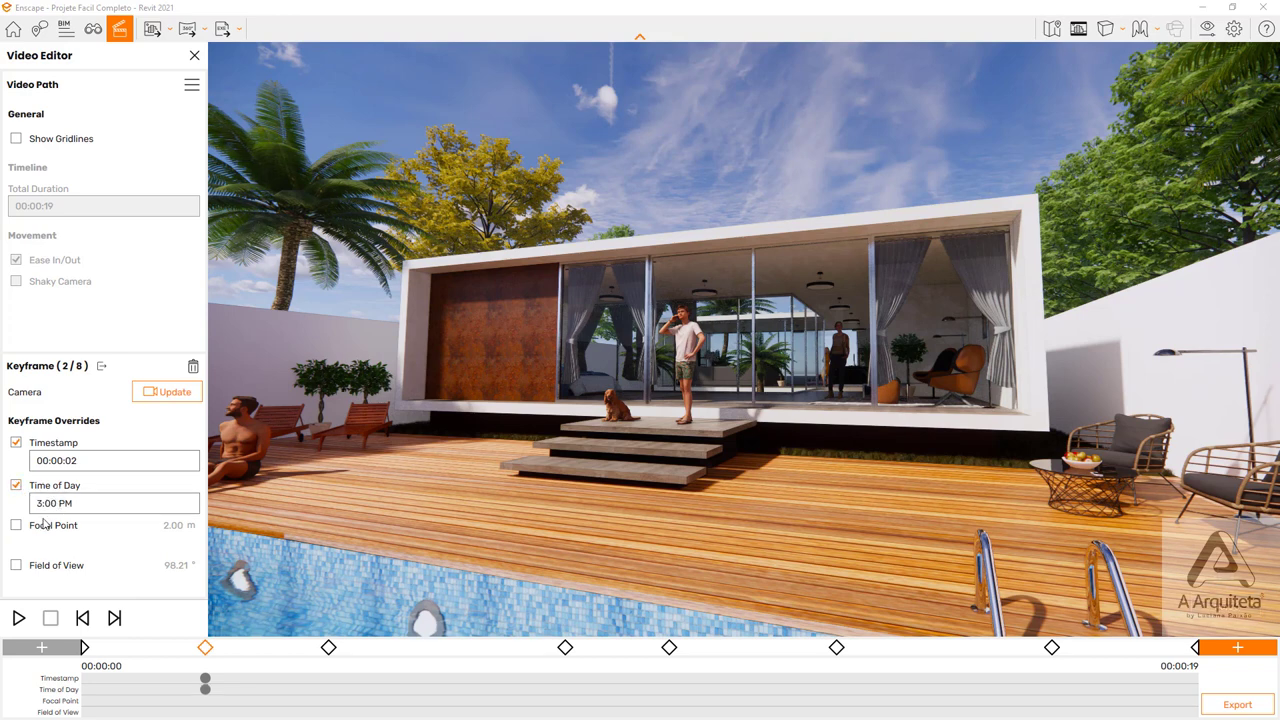
left_click(16, 526)
left_click(16, 565)
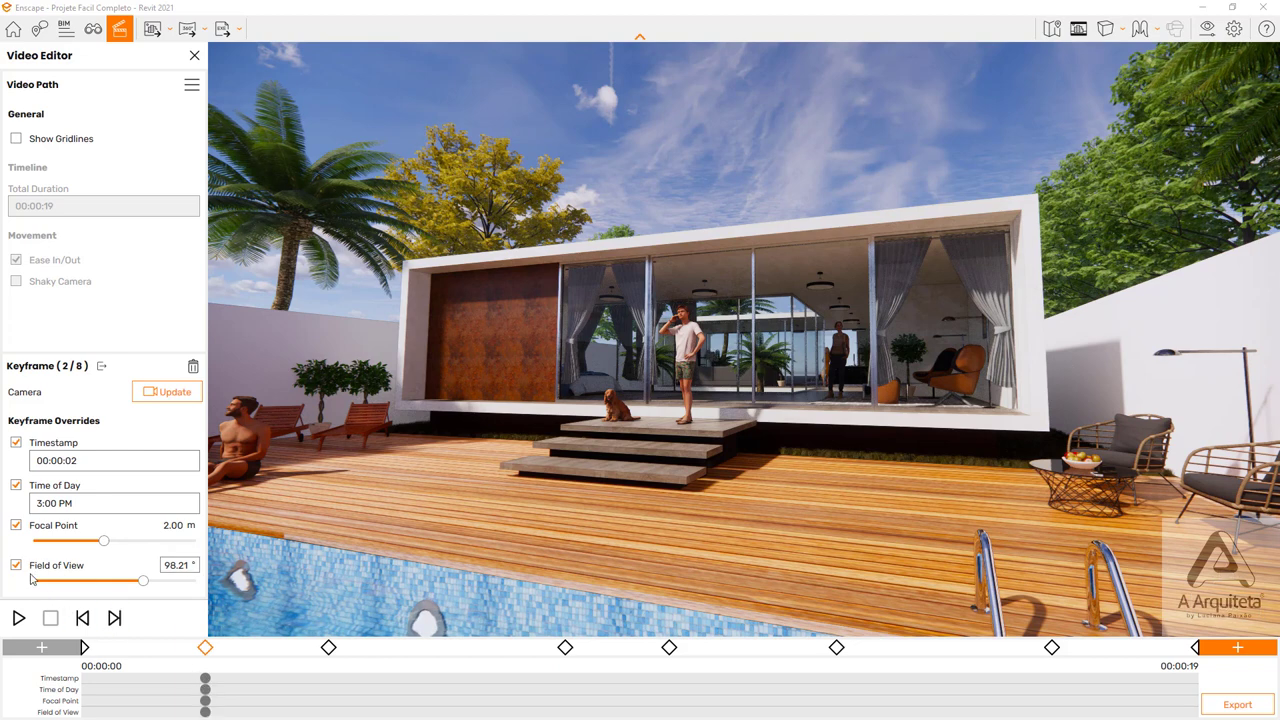
left_click(16, 566)
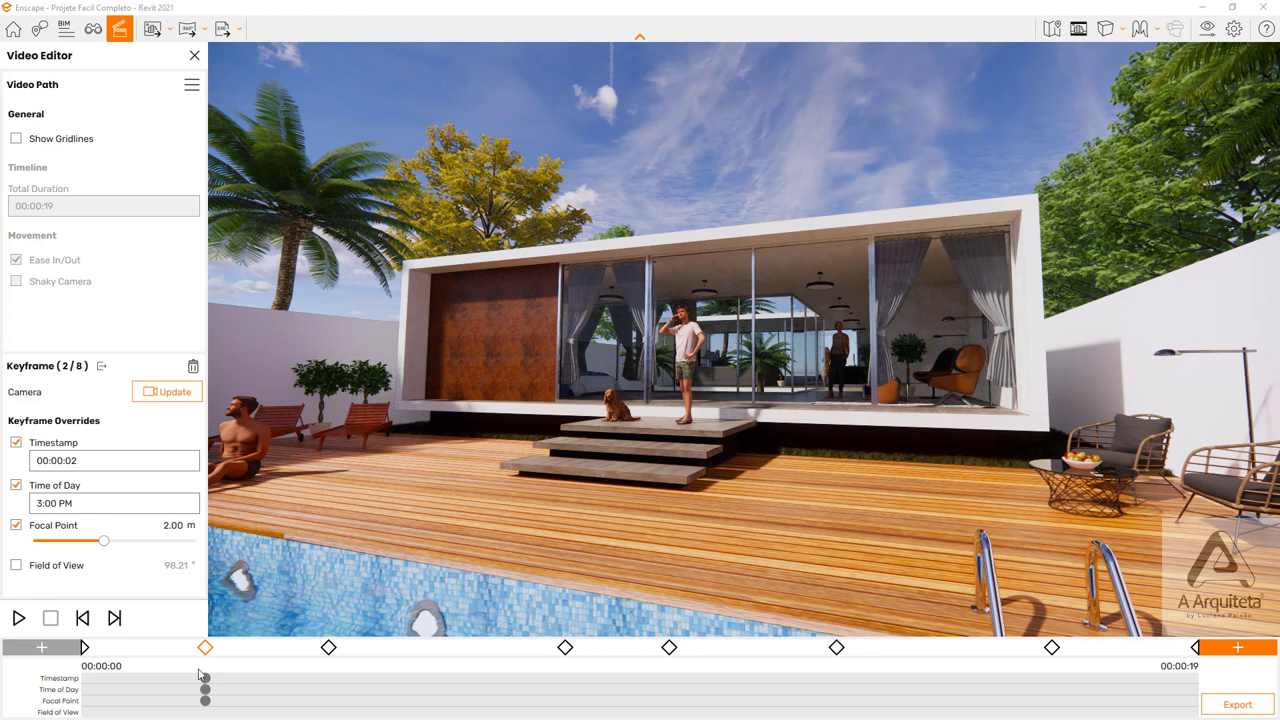
left_click(16, 566)
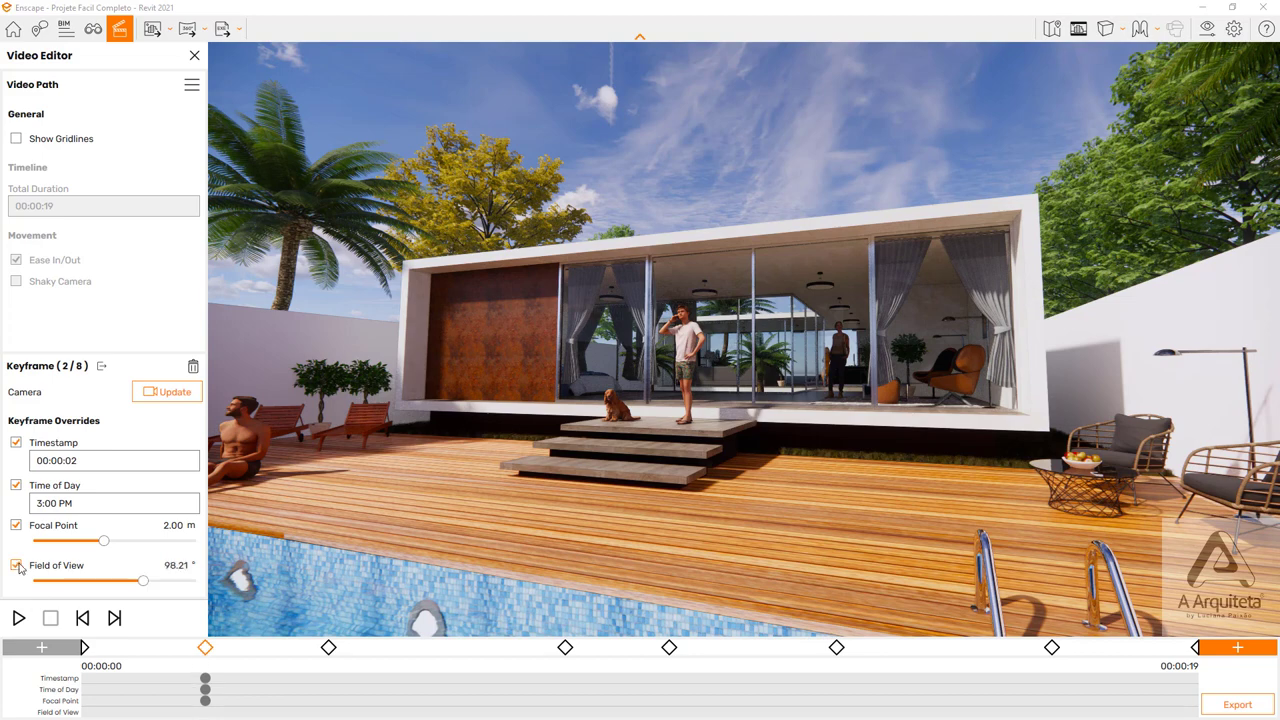
left_click(142, 582)
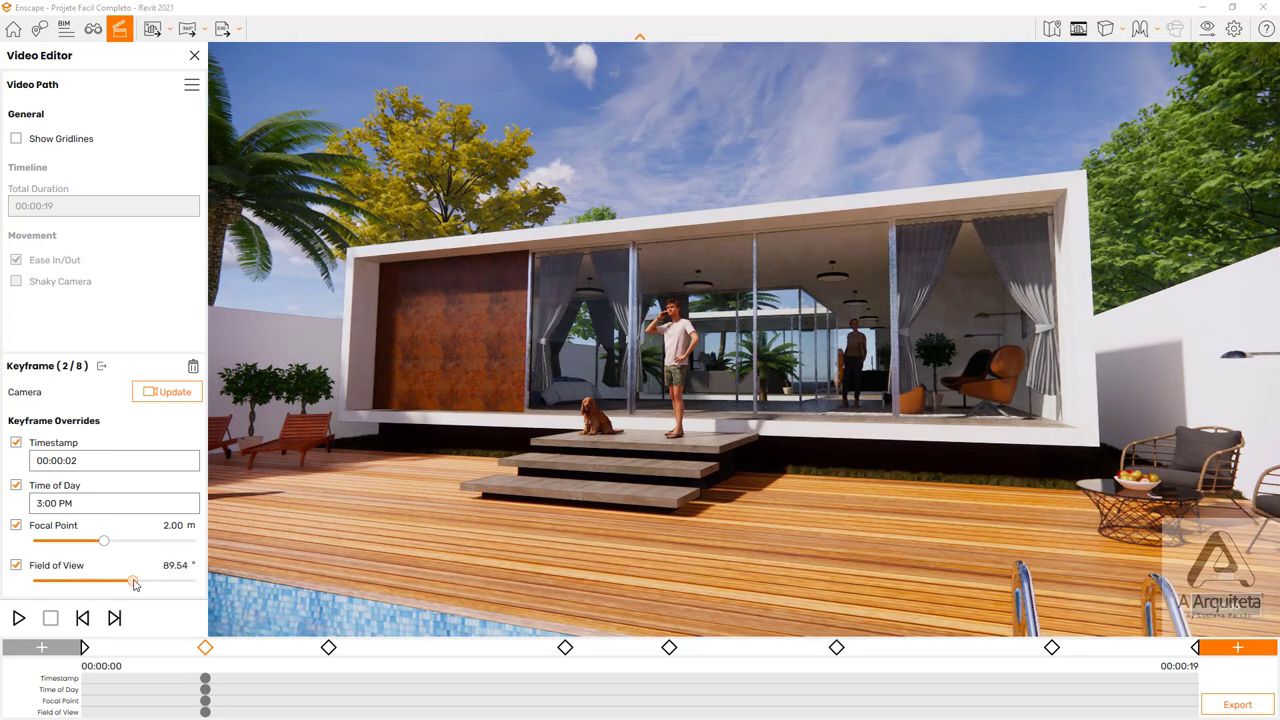
left_click_drag(135, 584, 150, 587)
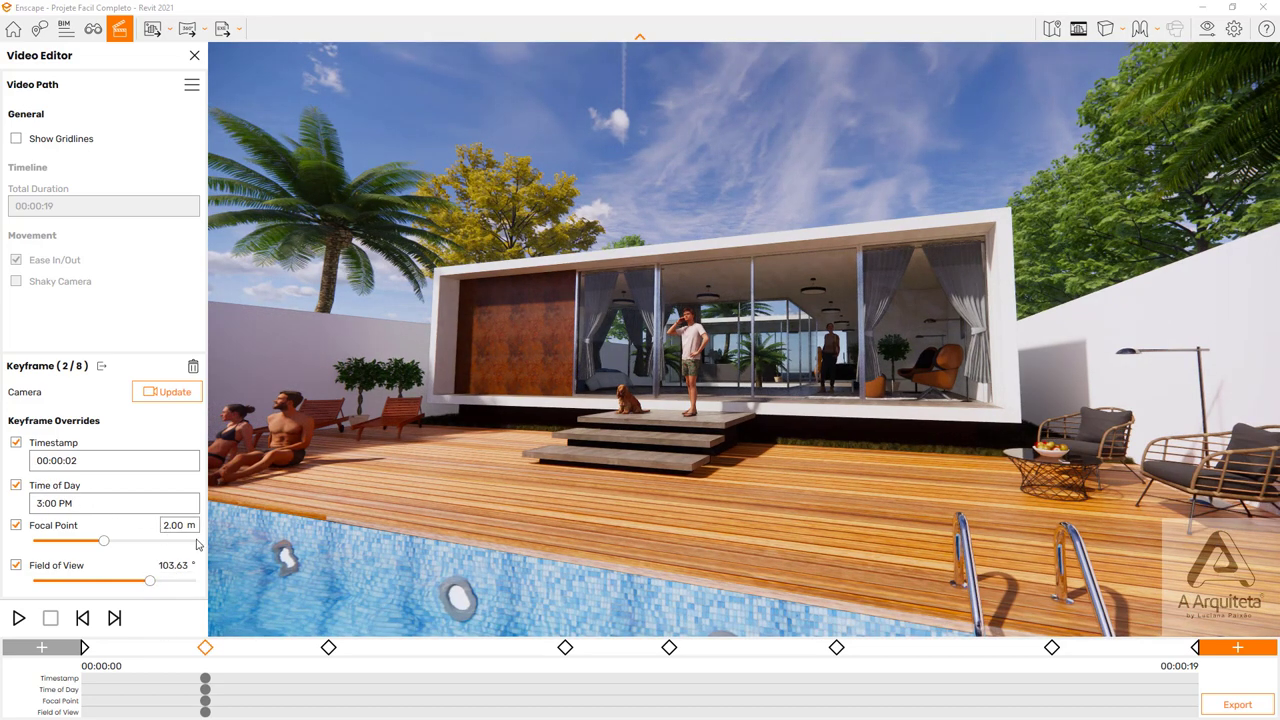
- Select keyframe 5 and enable its timestamp, time of day, focal point and field-of-view overrides
left_click(669, 648)
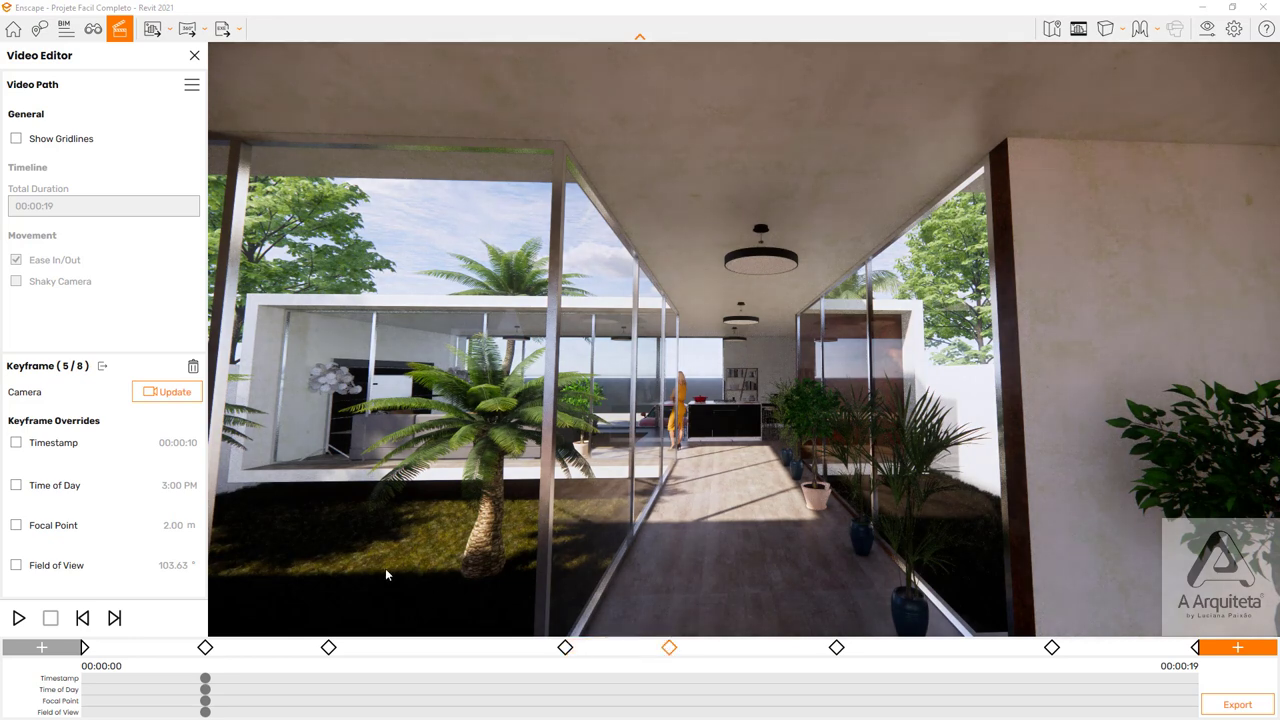
left_click(16, 443)
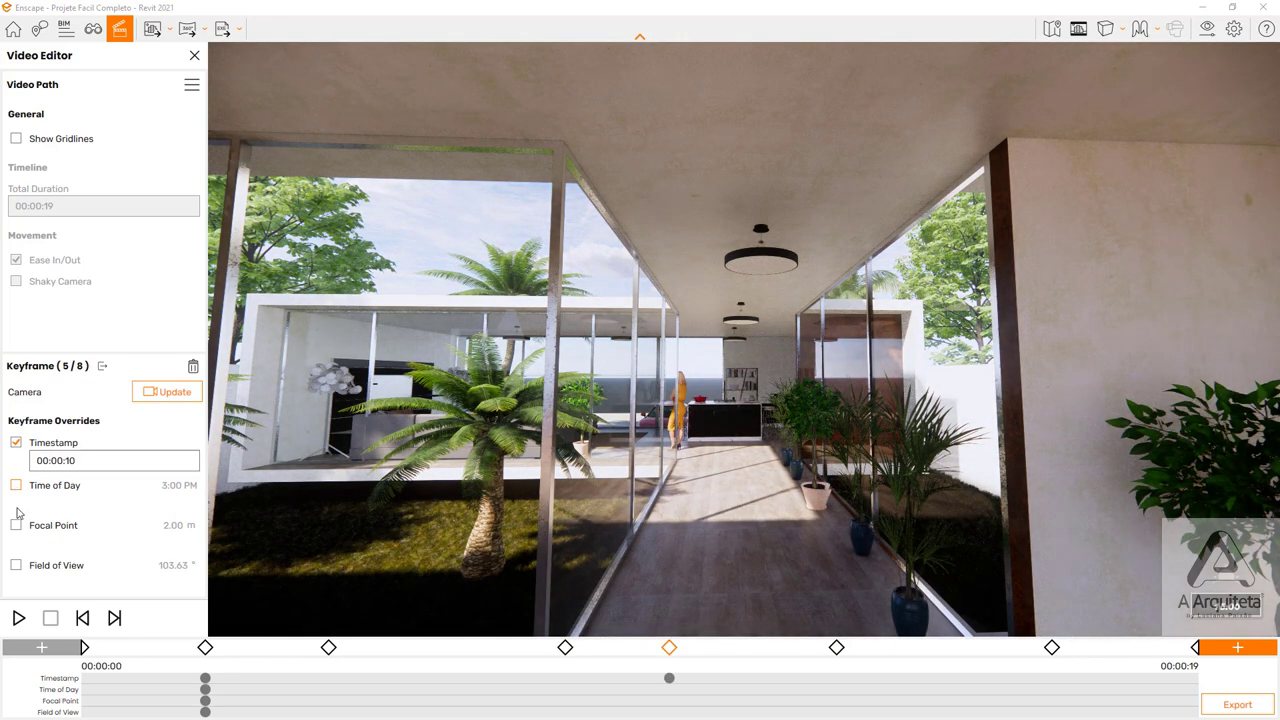
left_click(16, 485)
left_click(16, 525)
left_click(16, 566)
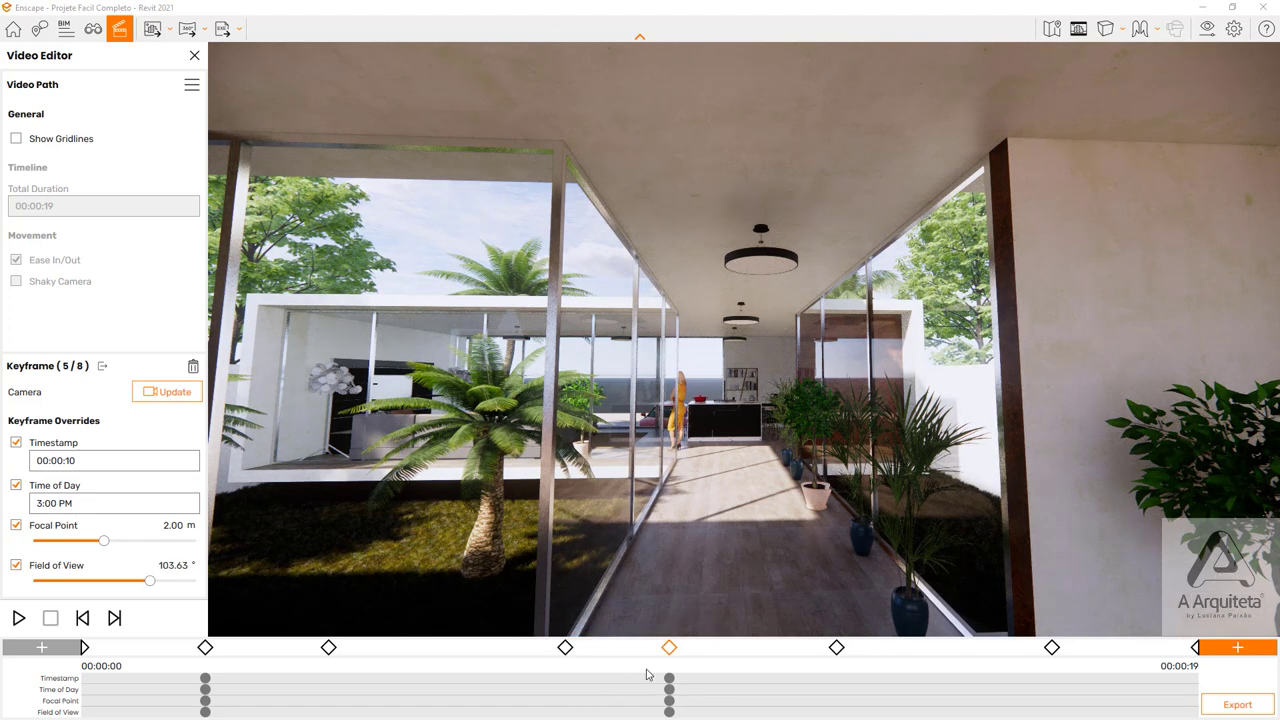
- Set keyframe 5's time of day to 7:00 PM, update it, and open keyframe 7
left_click(50, 503)
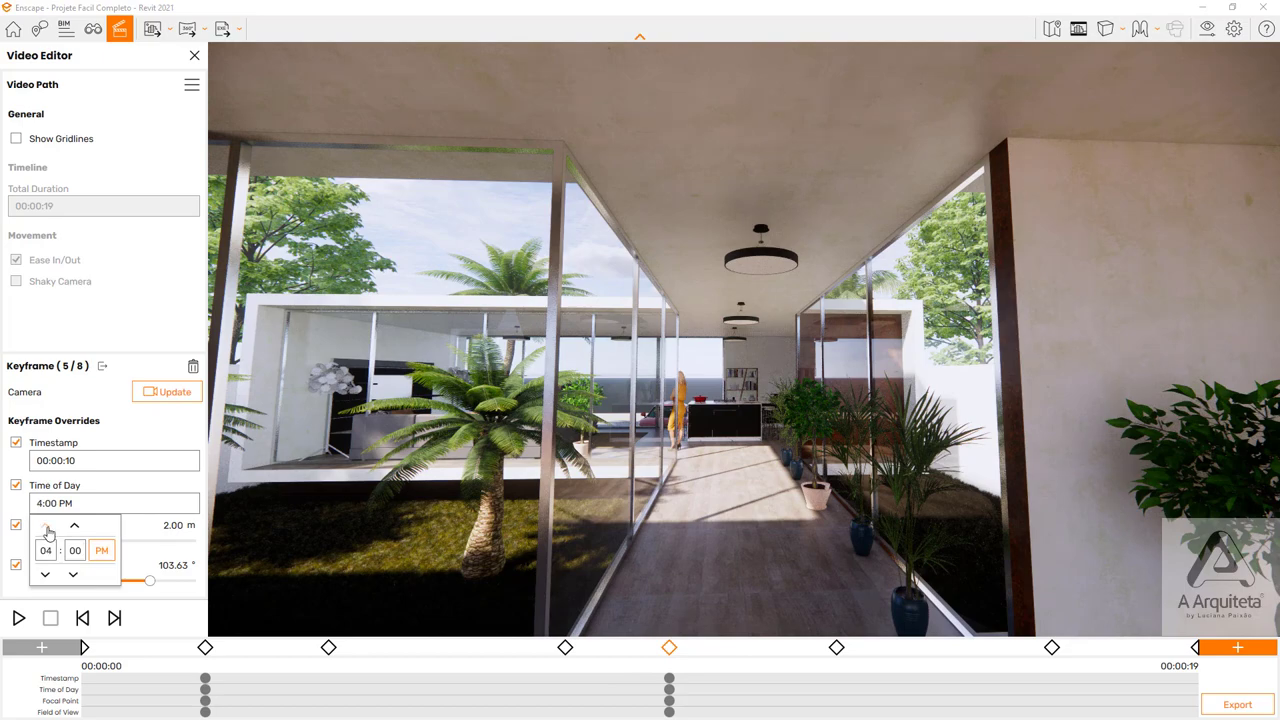
left_click(47, 527)
left_click(47, 527)
left_click(47, 527)
left_click(47, 527)
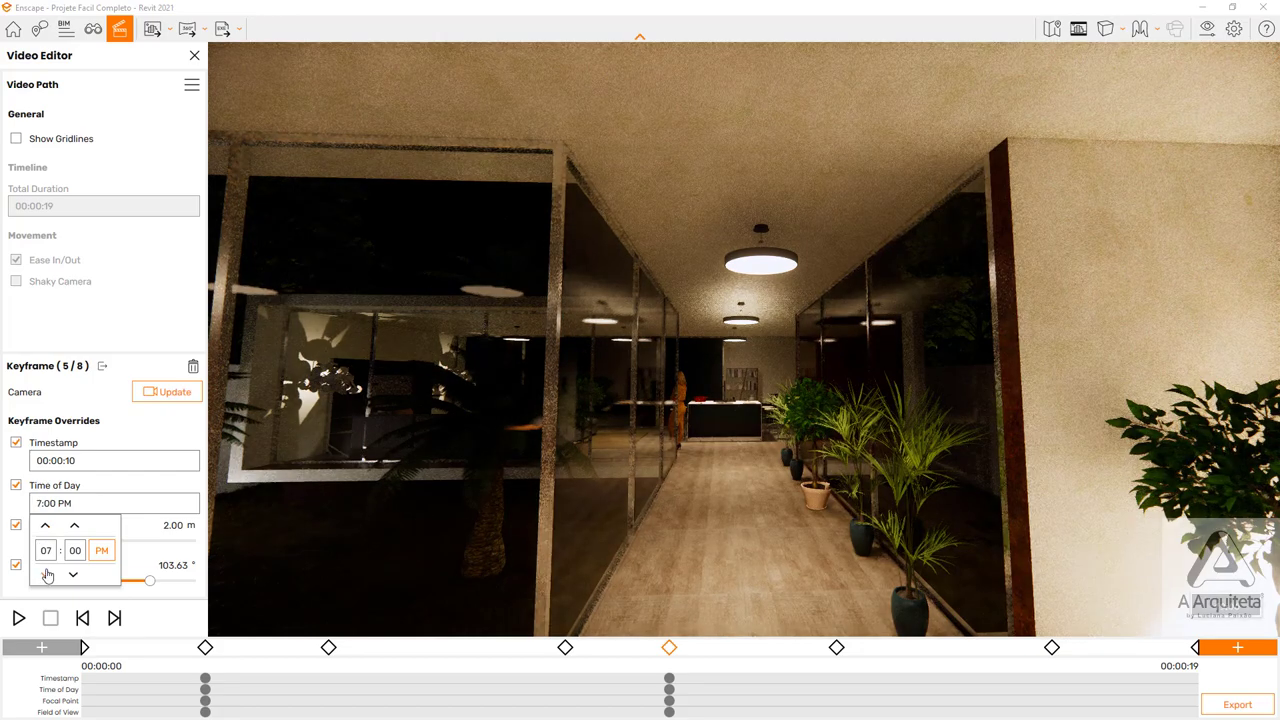
left_click(47, 575)
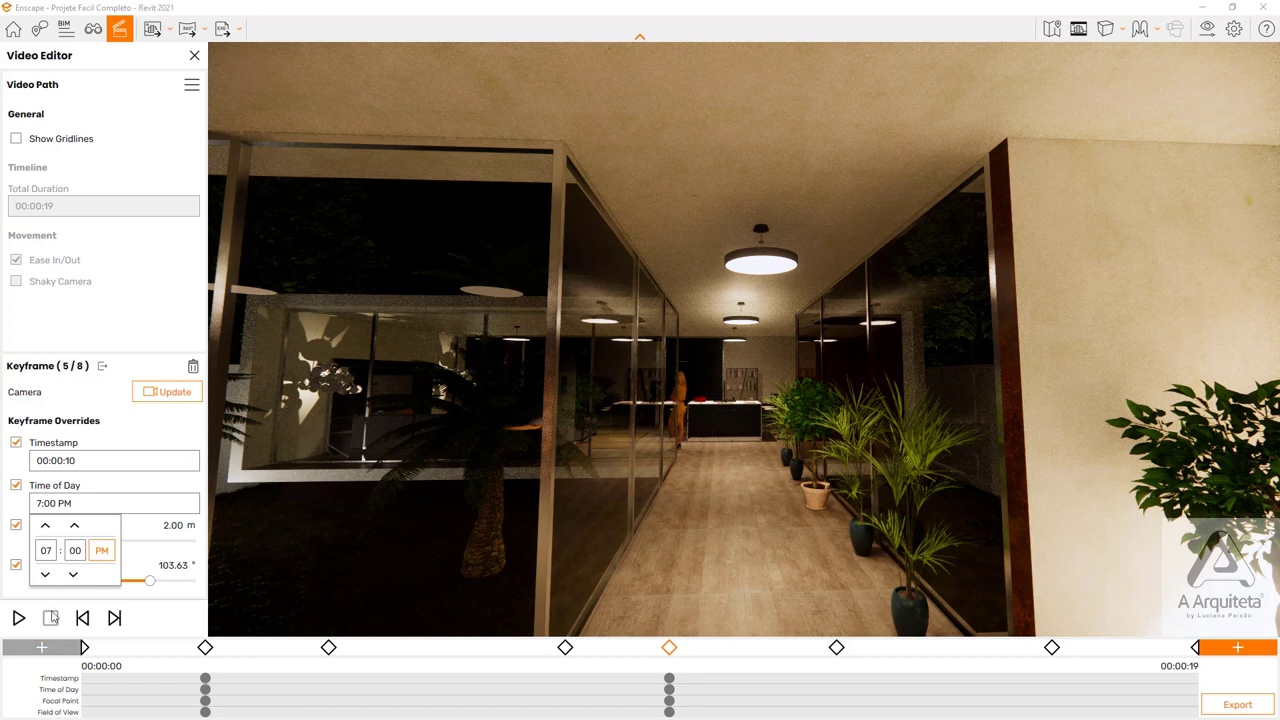
left_click(164, 397)
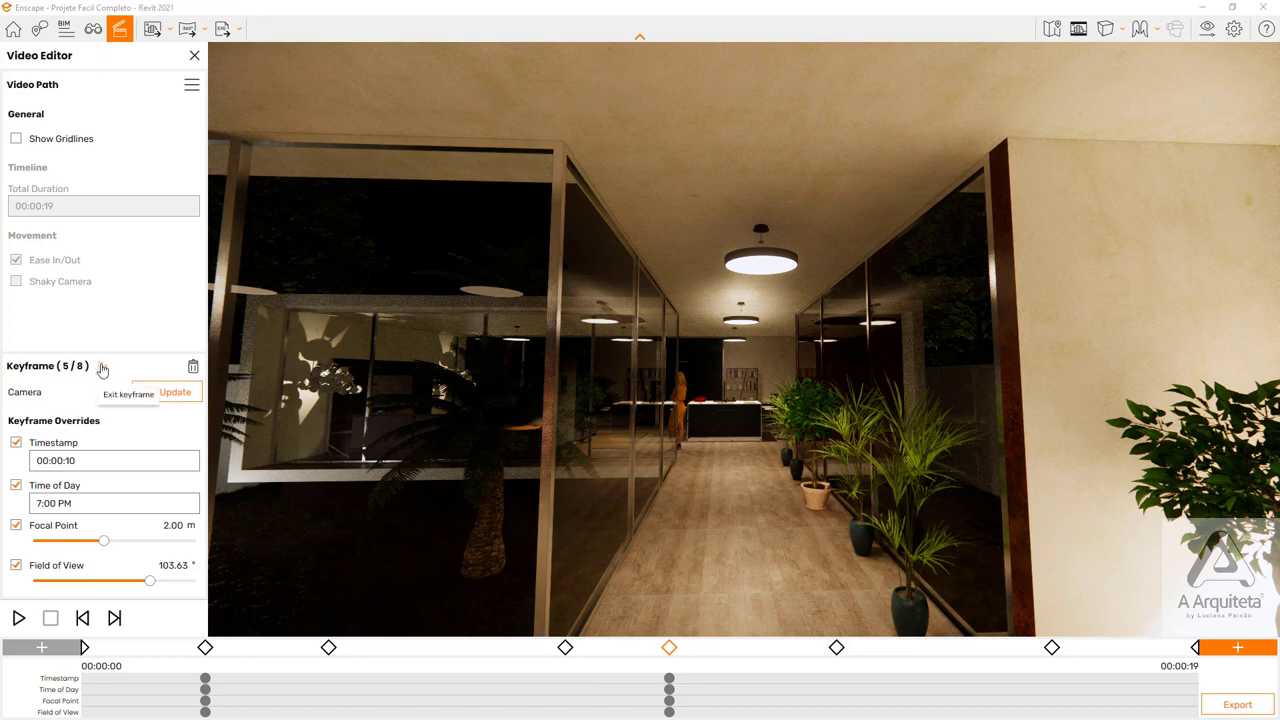
left_click(1052, 648)
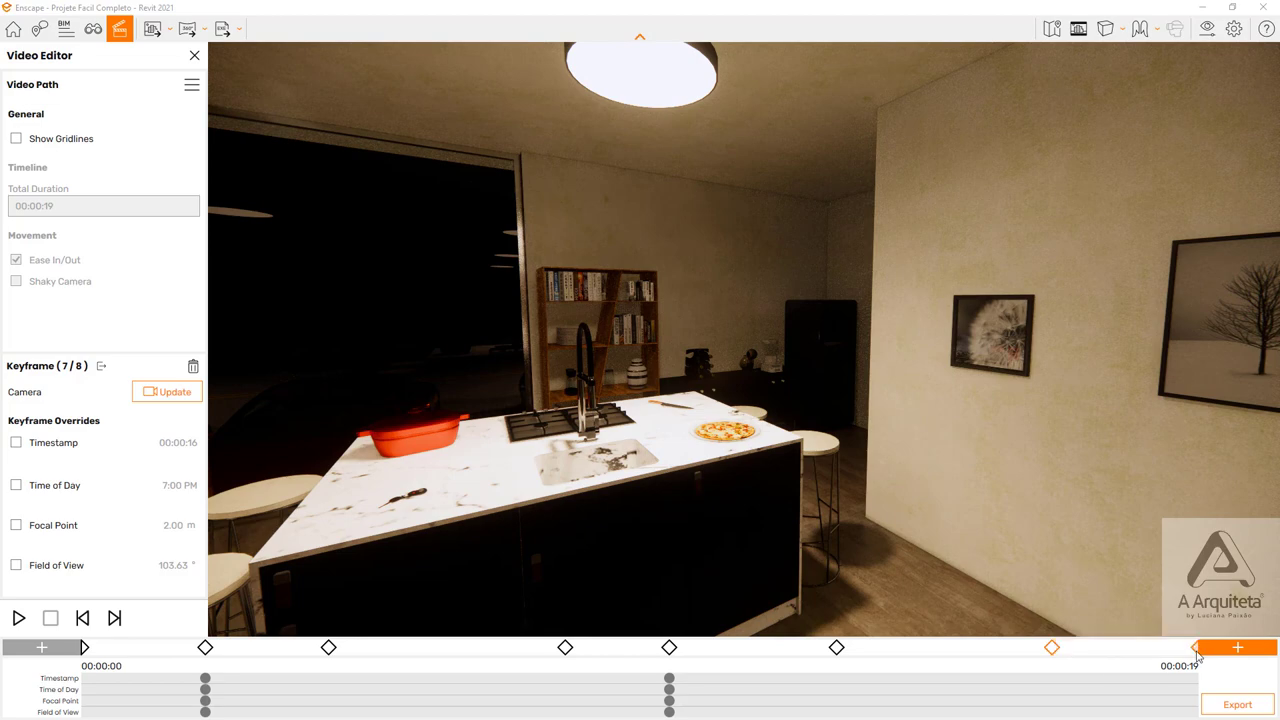
- Glance at keyframe 8, return to keyframe 7, and enable all four overrides
left_click(1196, 649)
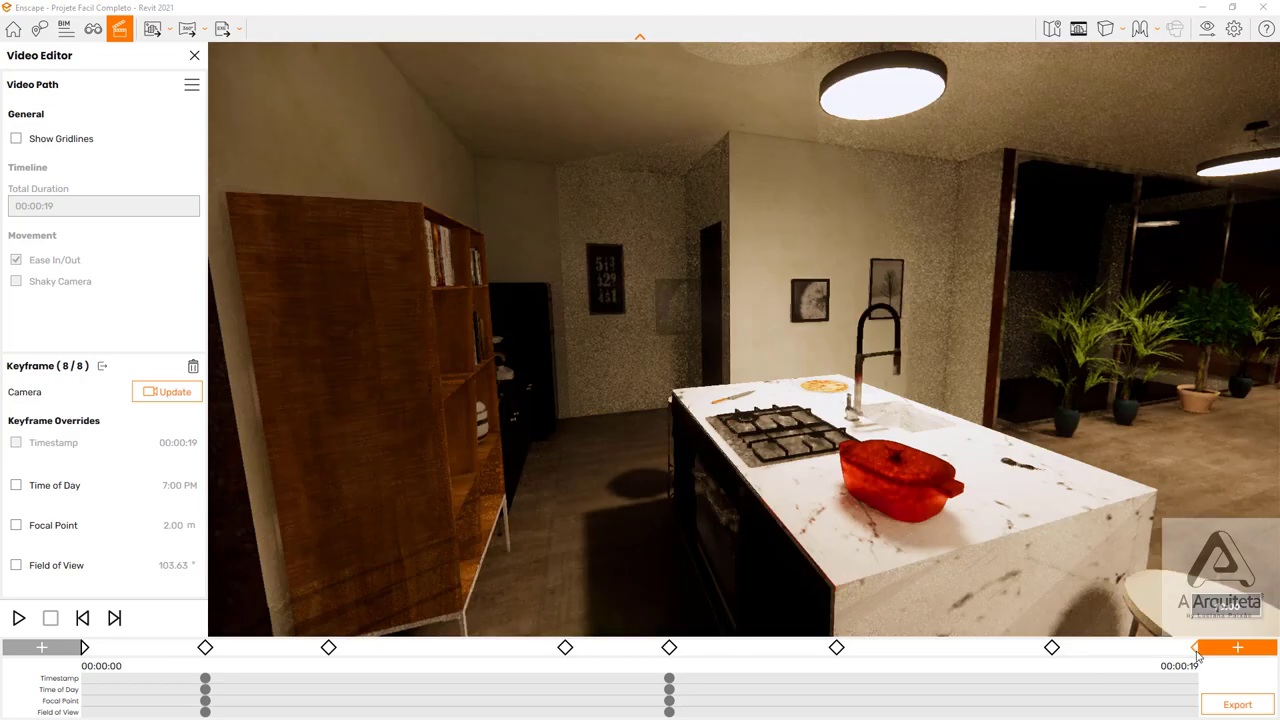
left_click(1052, 649)
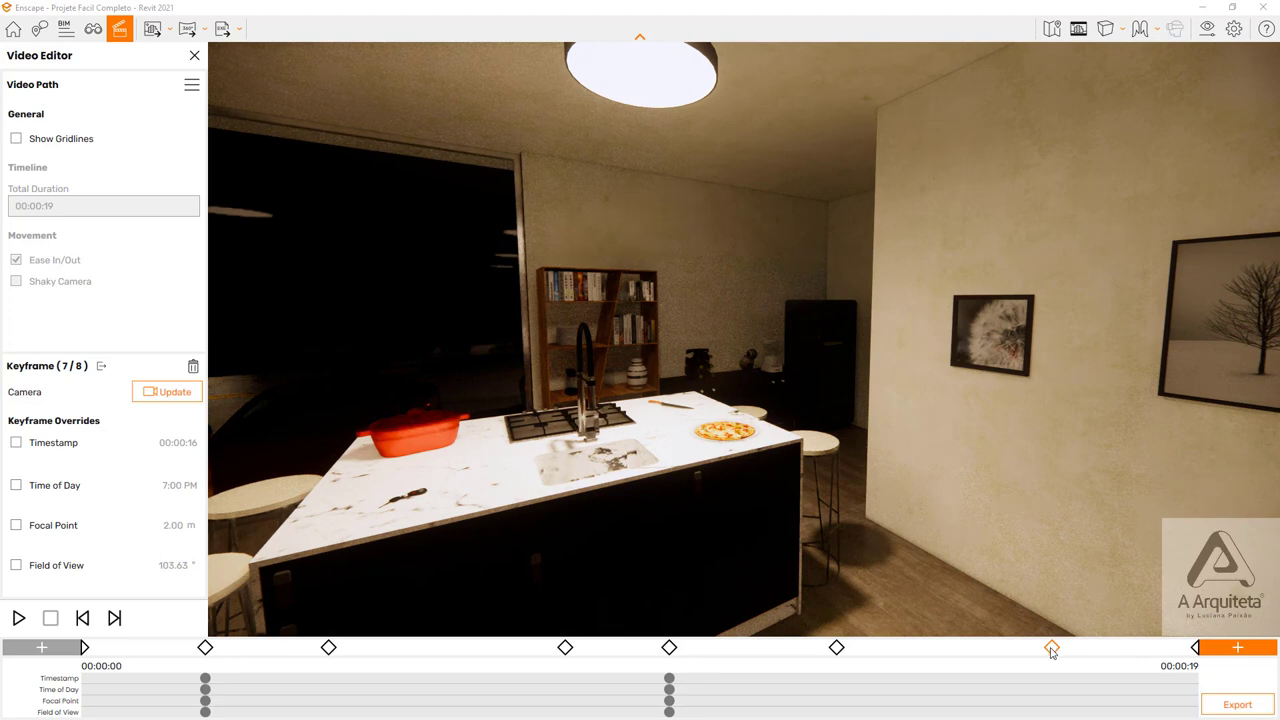
left_click(17, 446)
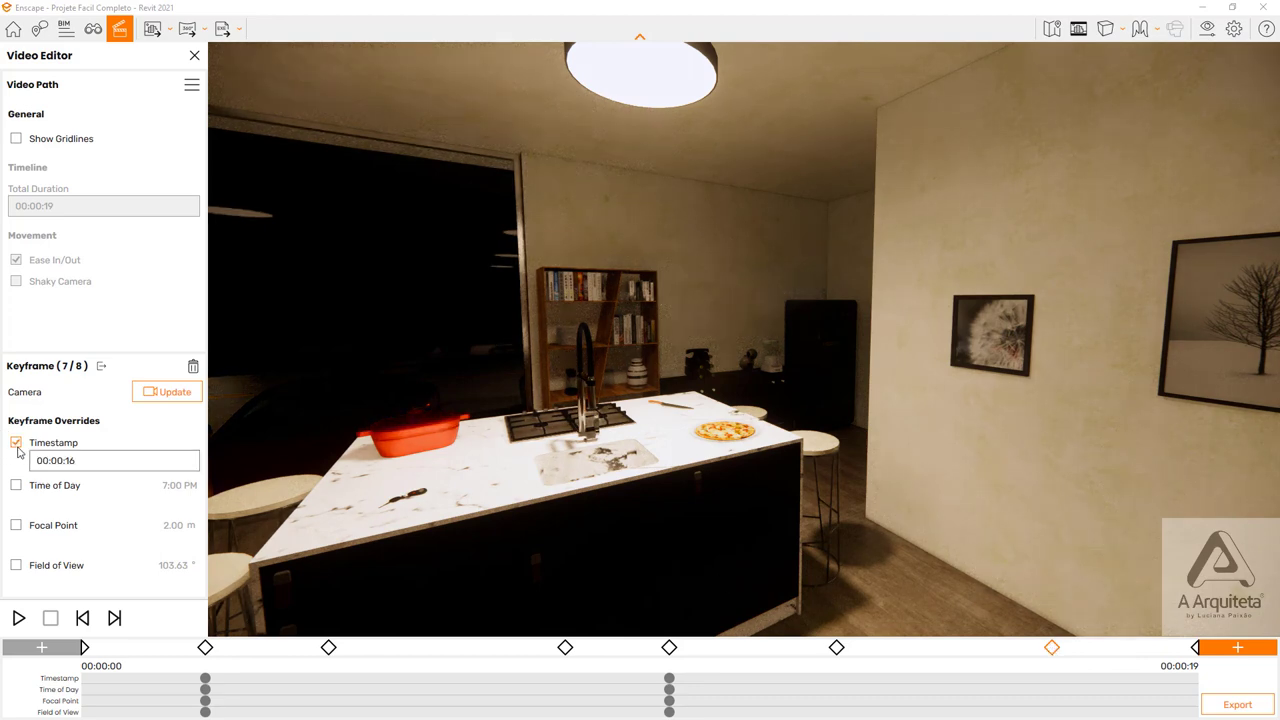
left_click(17, 486)
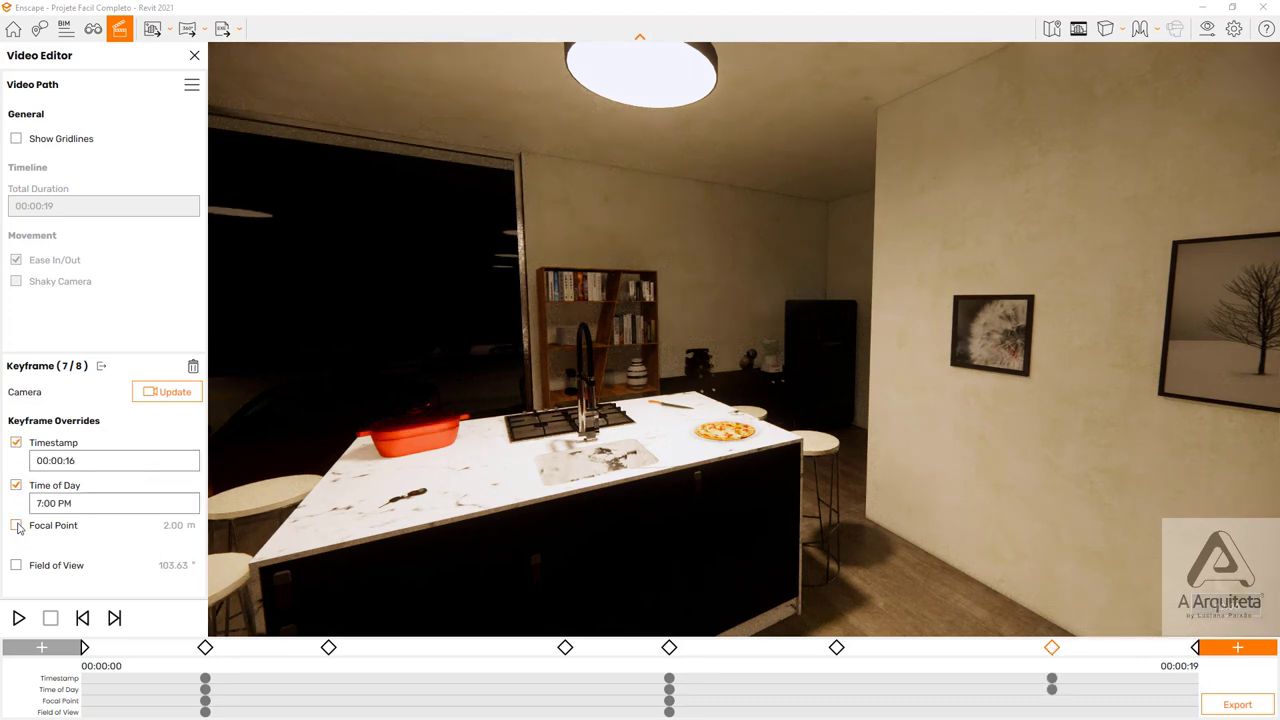
left_click(16, 525)
left_click(16, 565)
- Set keyframe 7's time of day to 6:00 PM in the time picker
left_click(45, 503)
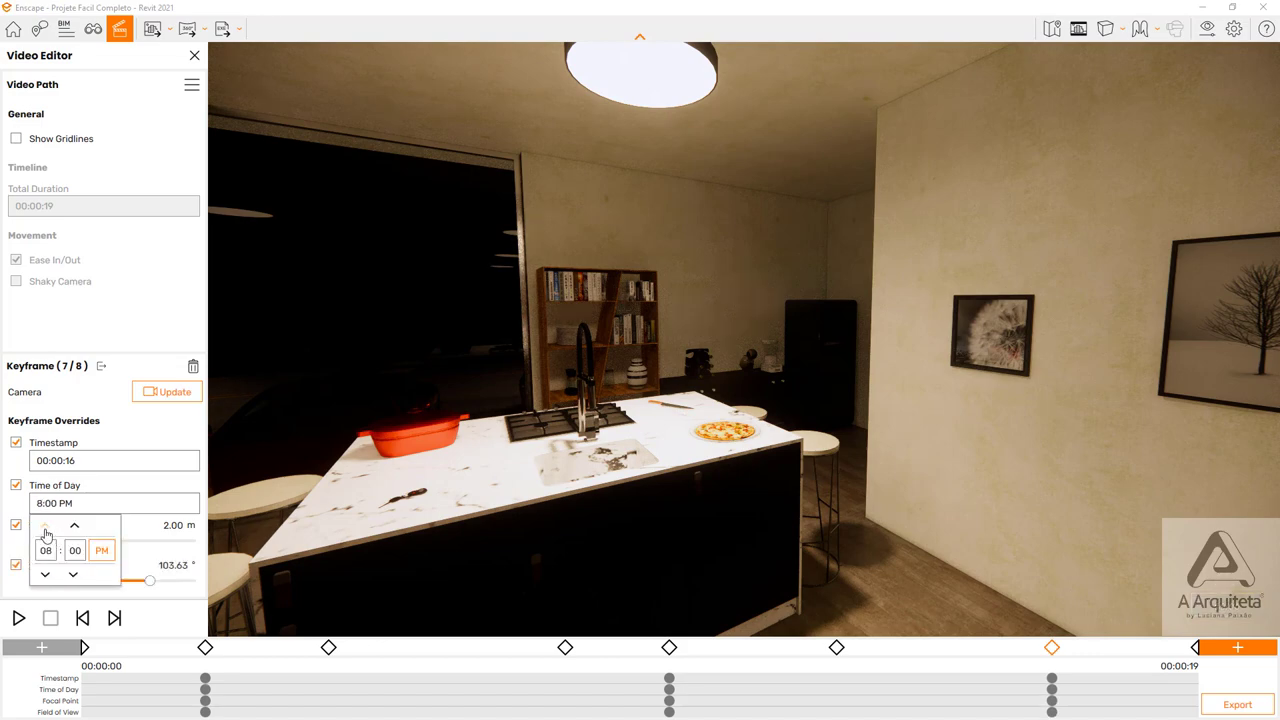
left_click(45, 574)
left_click(45, 574)
left_click(45, 574)
left_click(45, 574)
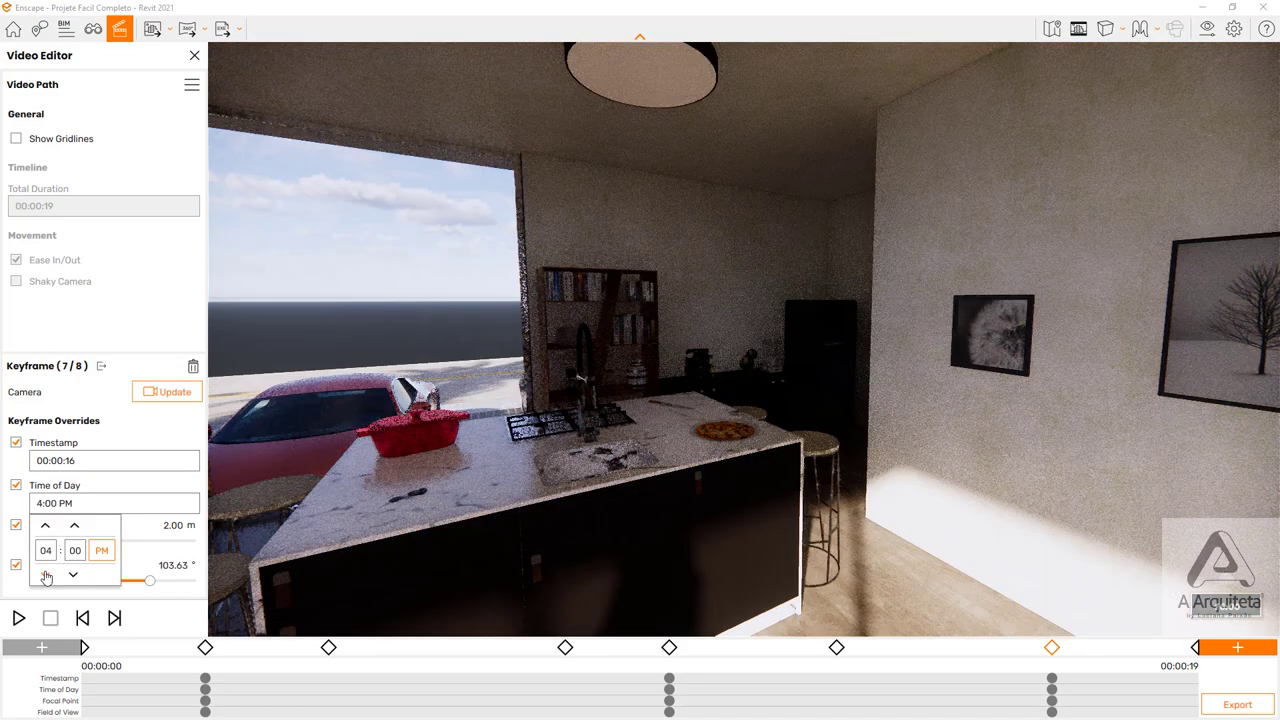
left_click(45, 525)
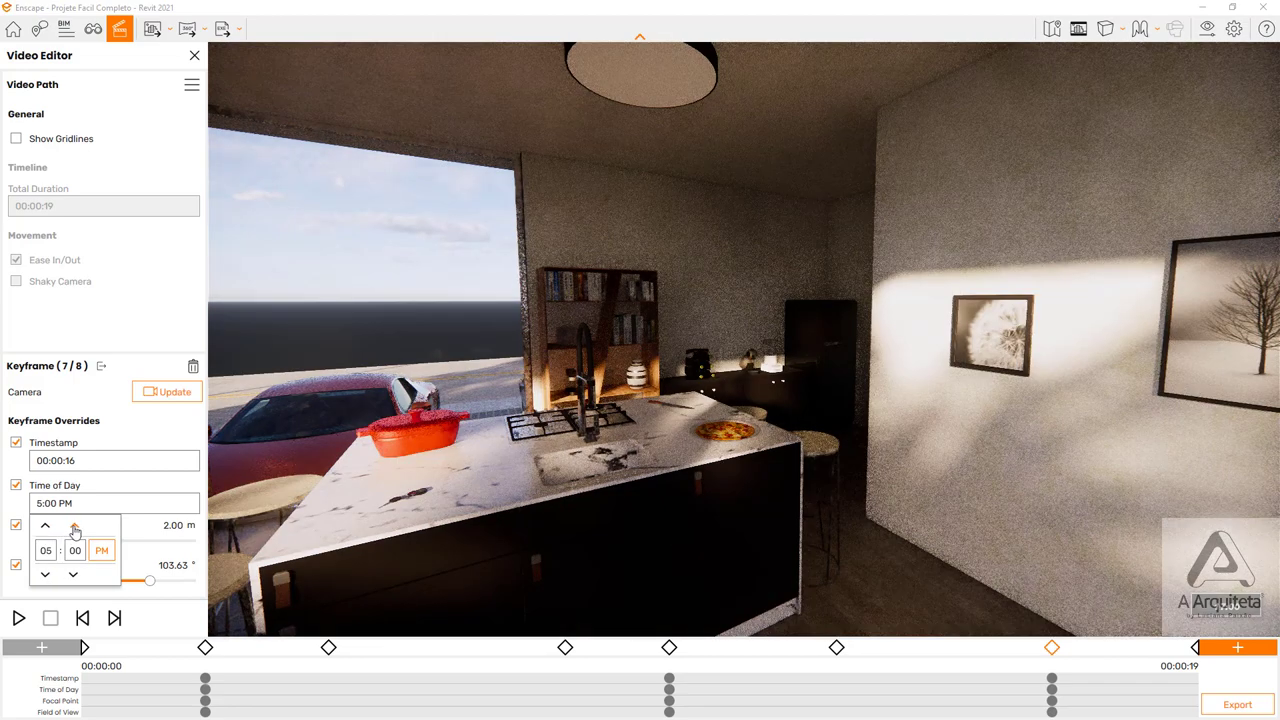
left_click(75, 526)
left_click(75, 526)
left_click(75, 526)
left_click(75, 526)
left_click(77, 550)
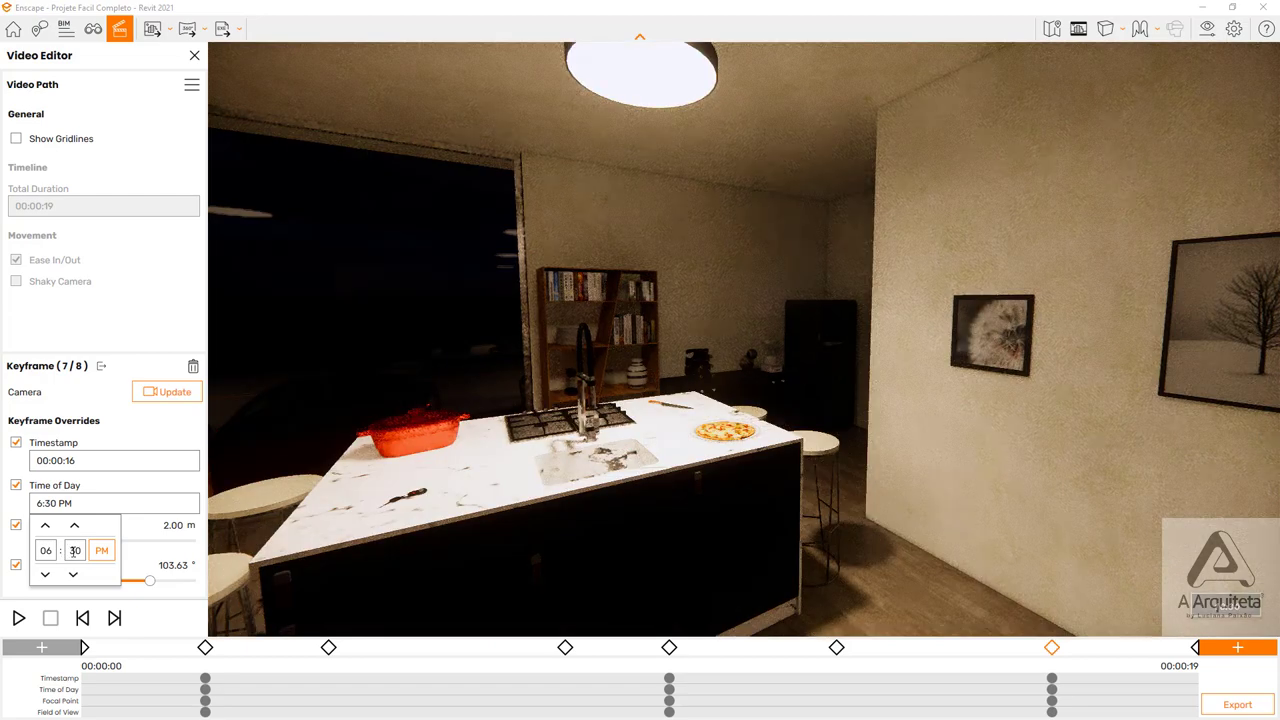
left_click(74, 549)
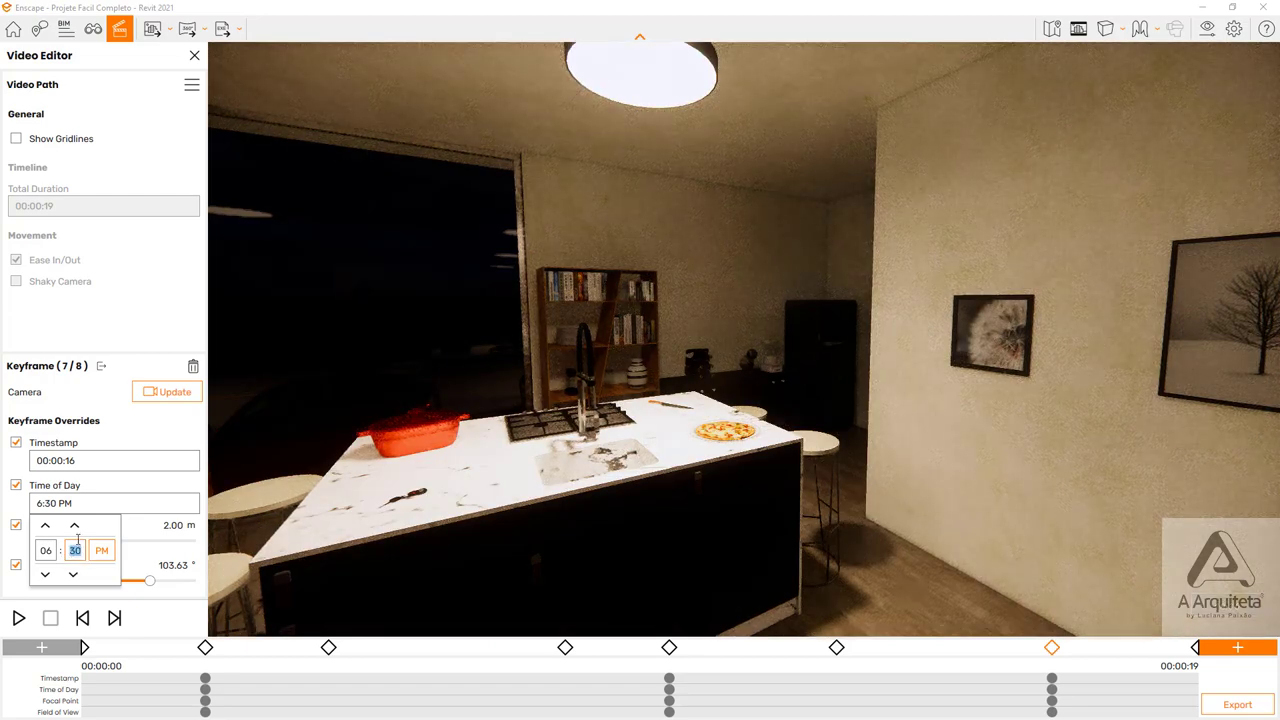
type("0")
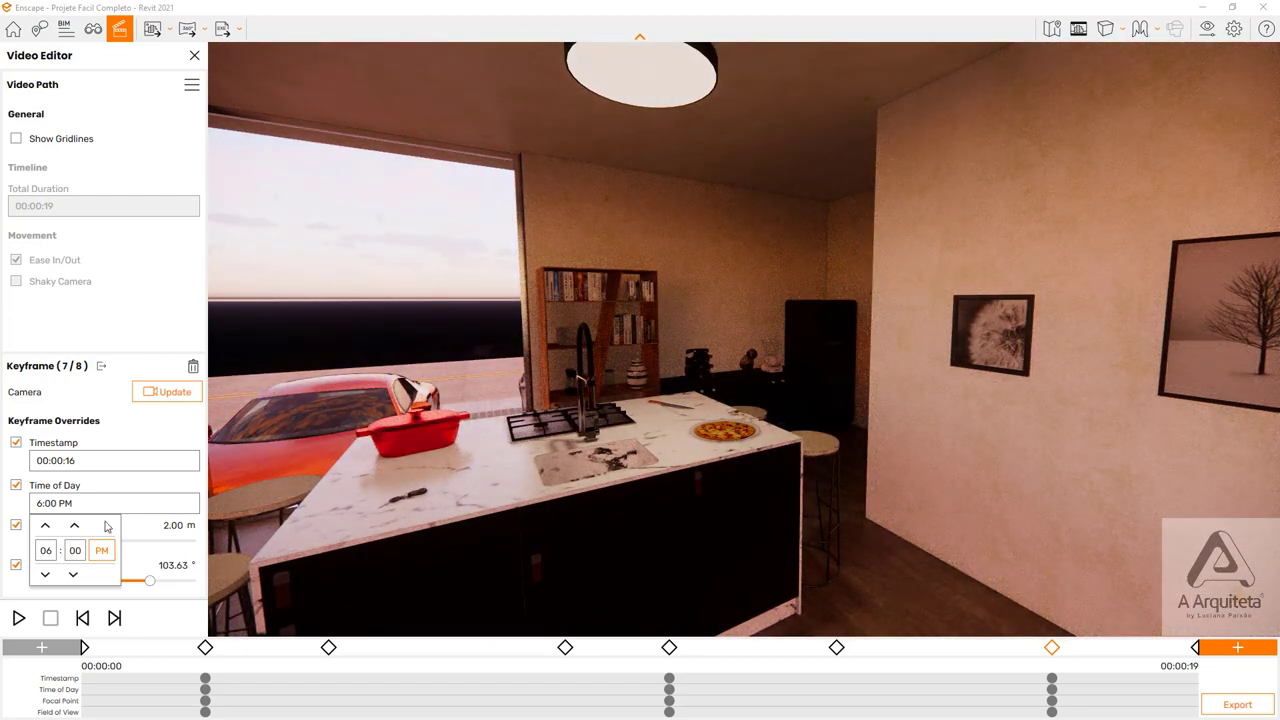
- Apply keyframe 7's 6:00 PM settings with Update and exit keyframe editing
left_click(175, 397)
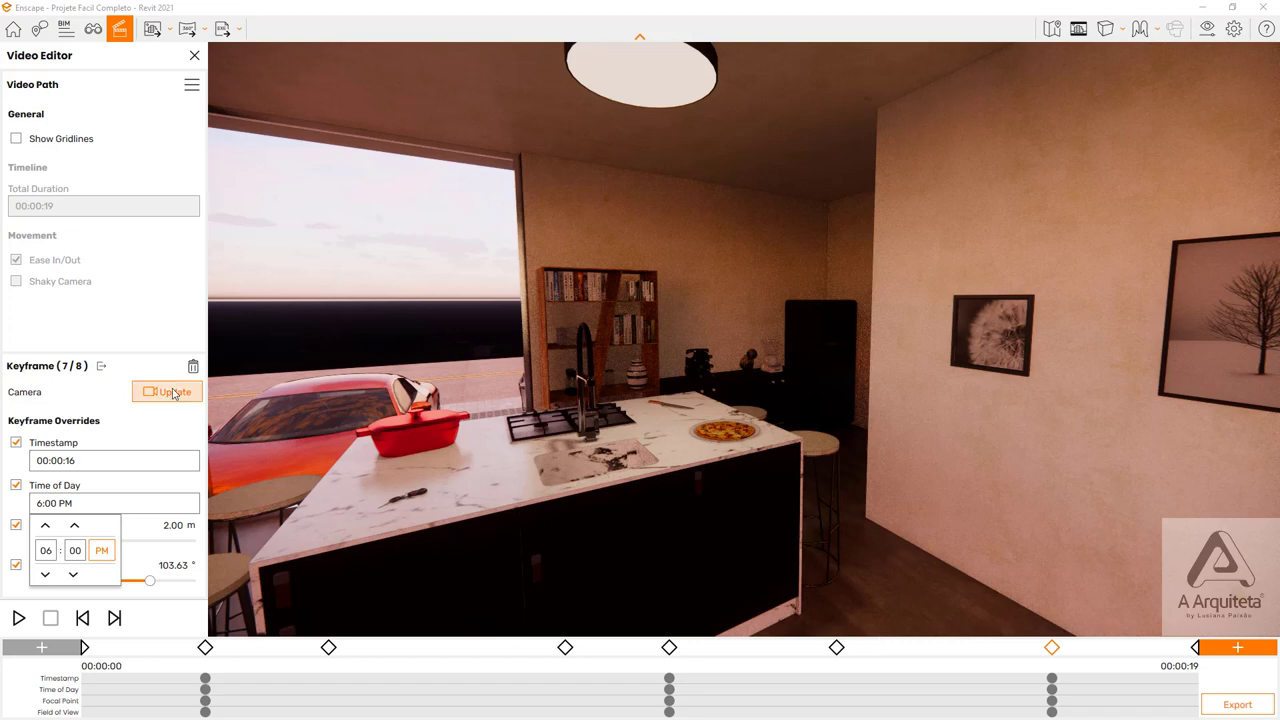
left_click(173, 396)
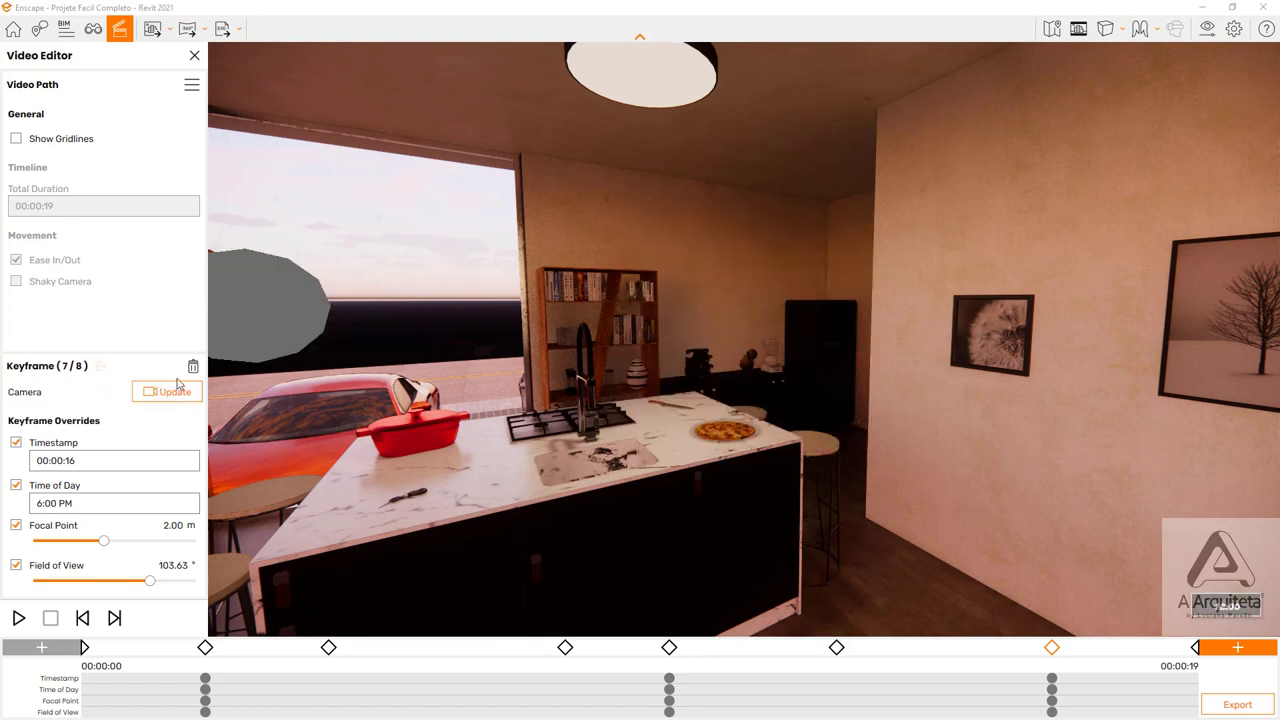
left_click(104, 370)
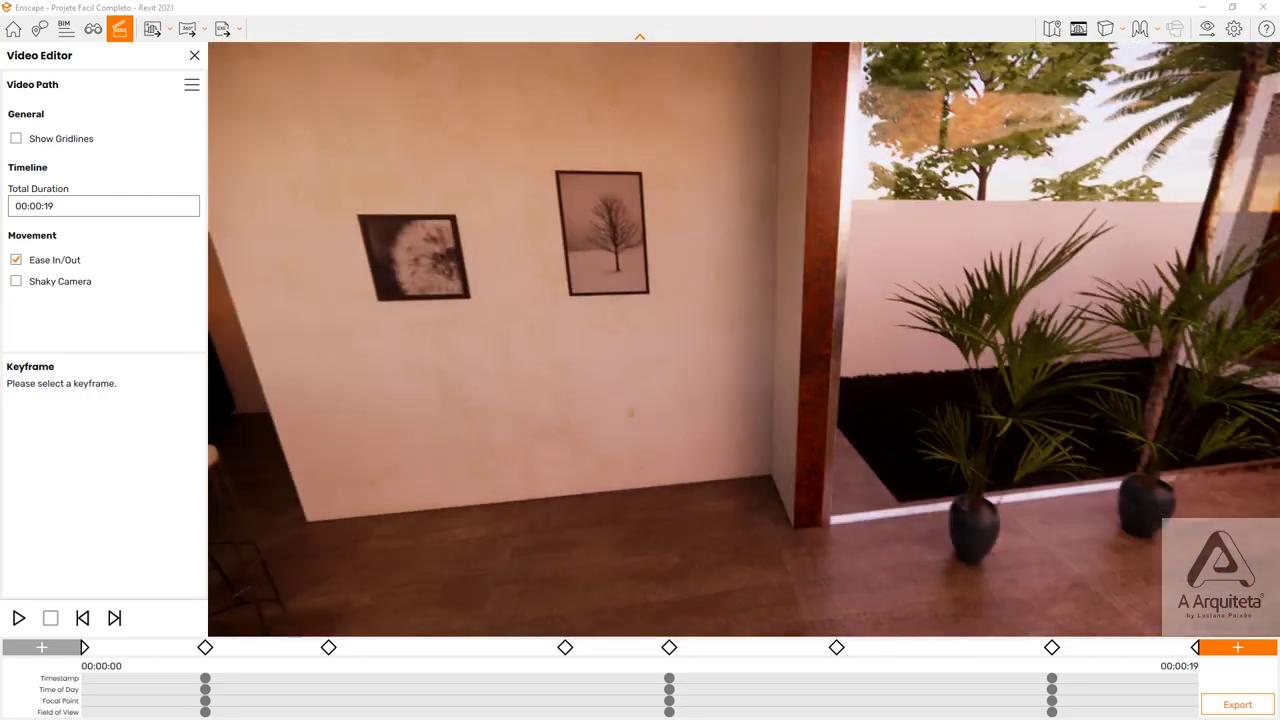
- Walk the camera through the living room, past the glass wall, out to overlook the pool deck
right_click_drag(851, 277, 706, 277)
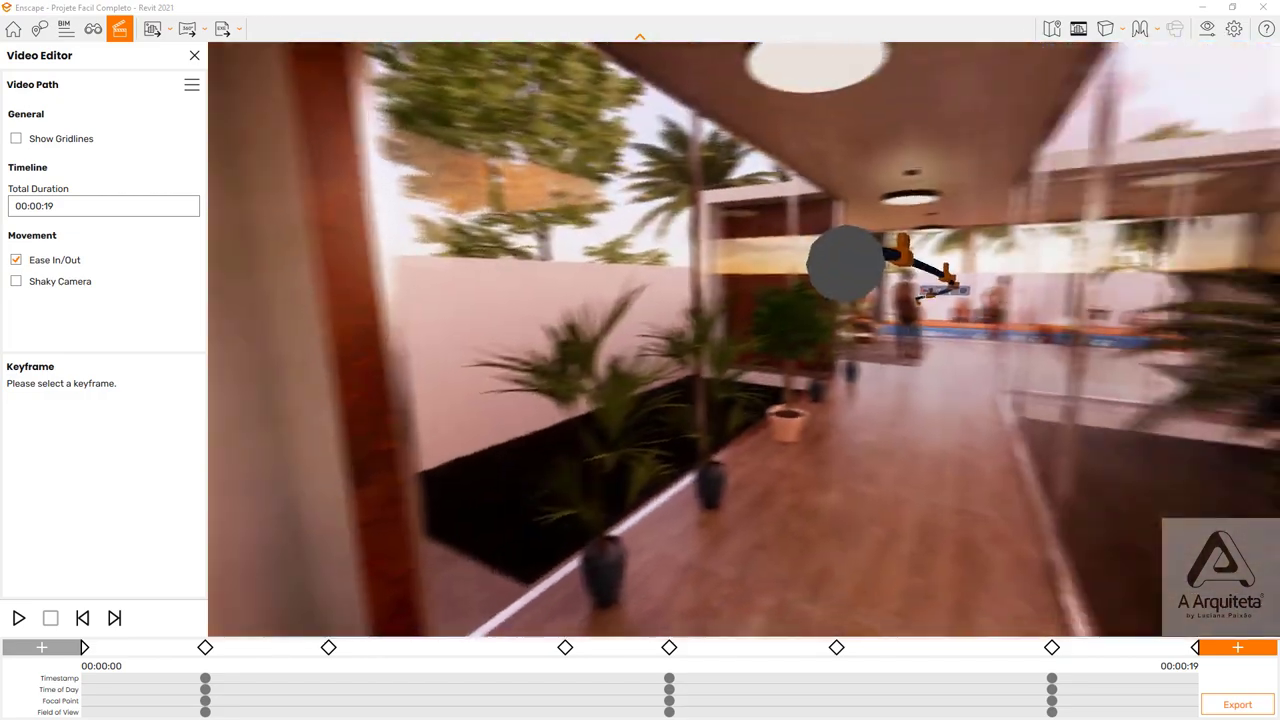
key("w")
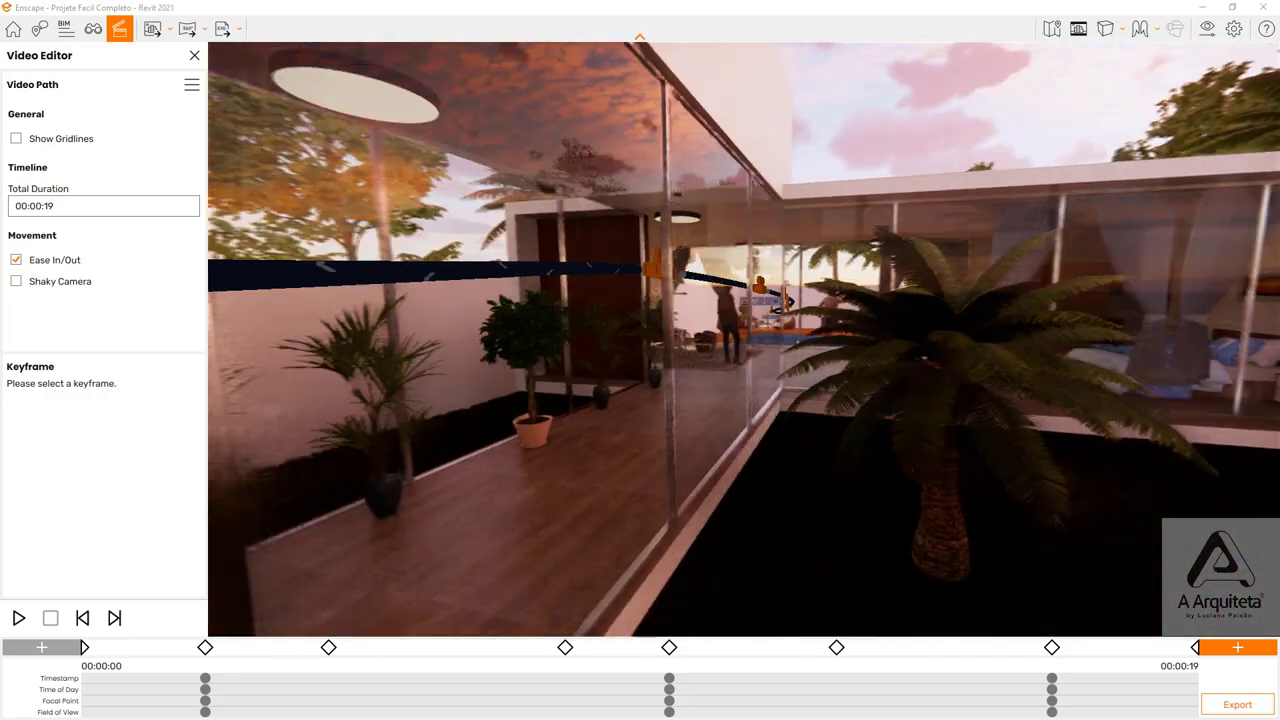
key("w")
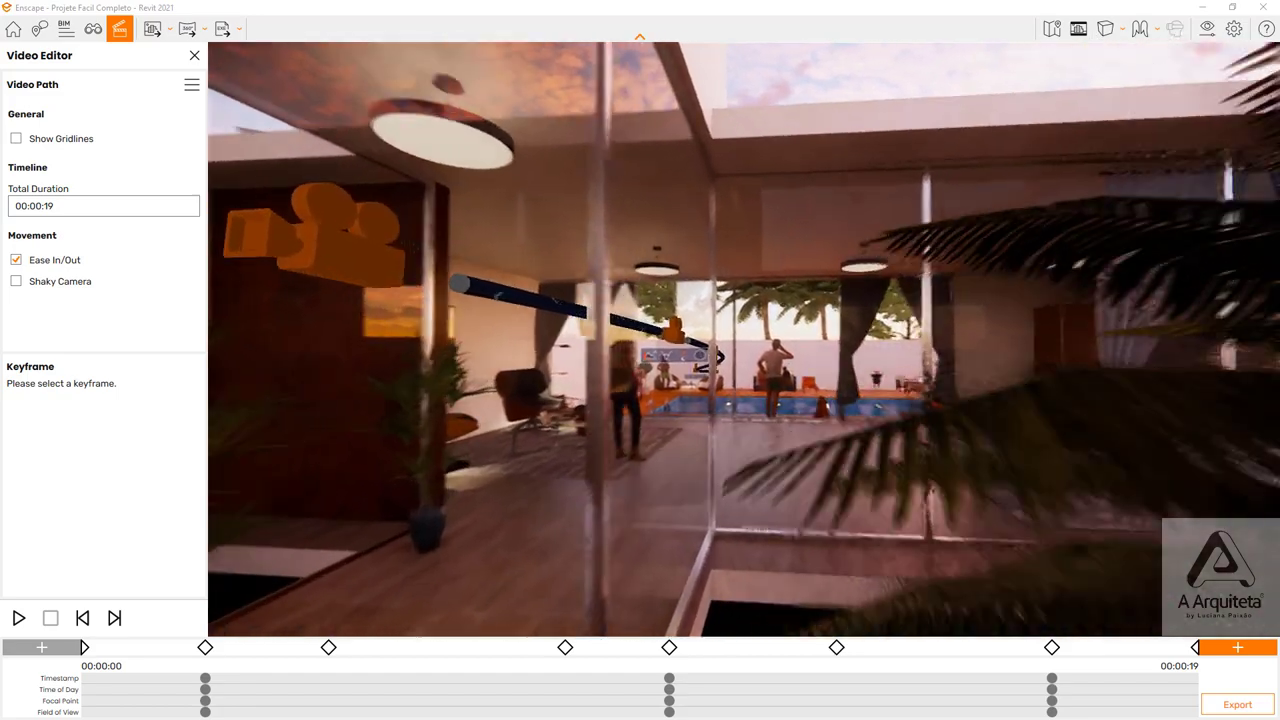
key("w")
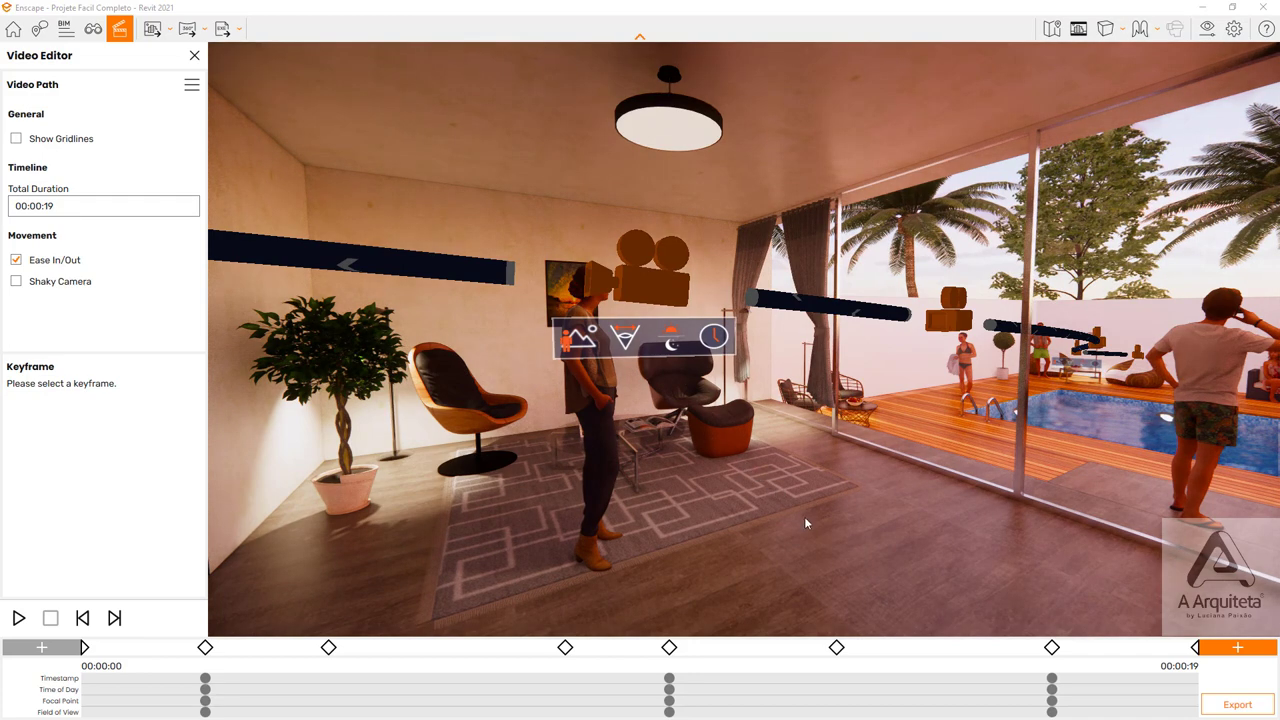
left_click_drag(806, 522, 900, 520)
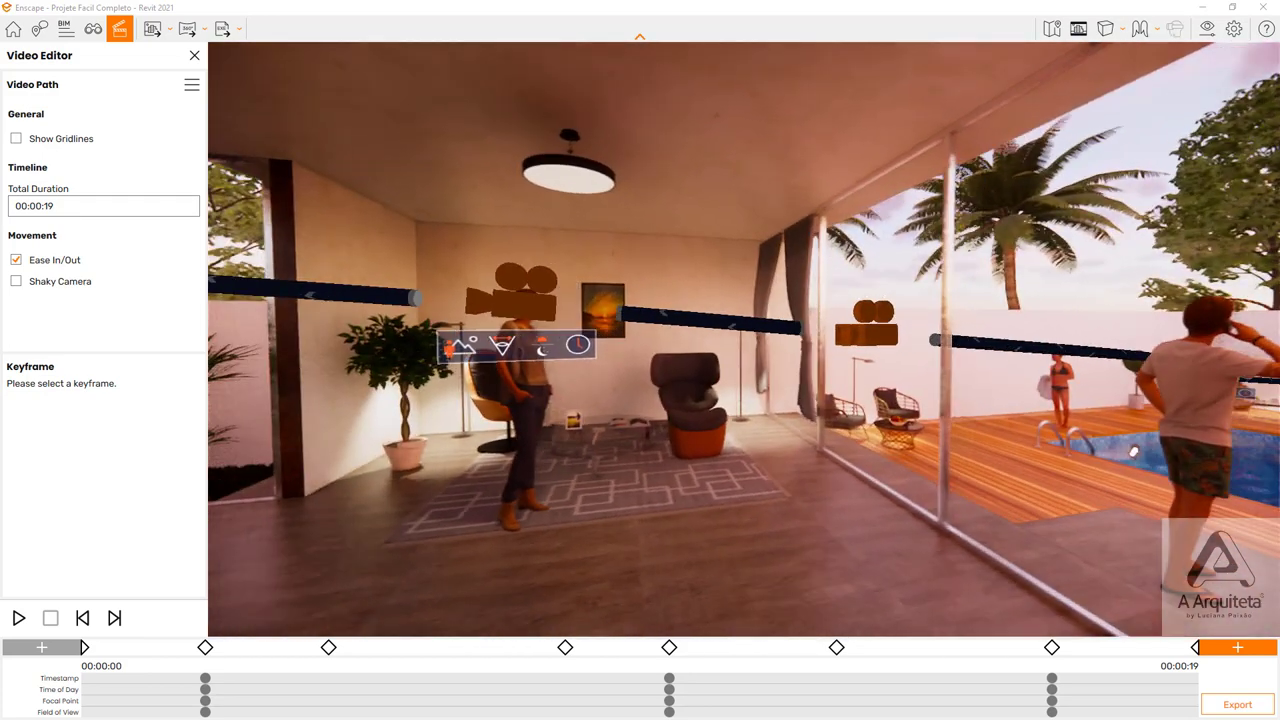
scroll(846, 364, "down", 2)
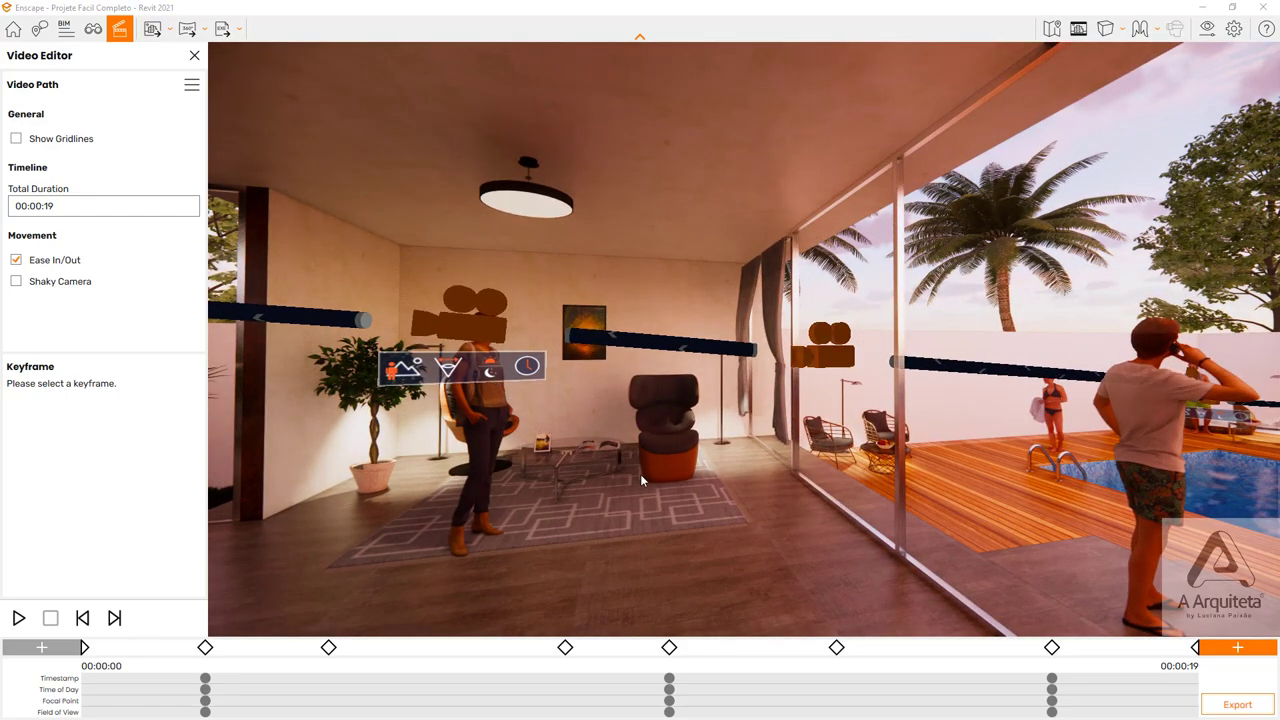
mouse_move(643, 481)
left_mouse_down()
mouse_move(900, 480)
mouse_move(680, 480)
mouse_move(596, 500)
left_mouse_up()
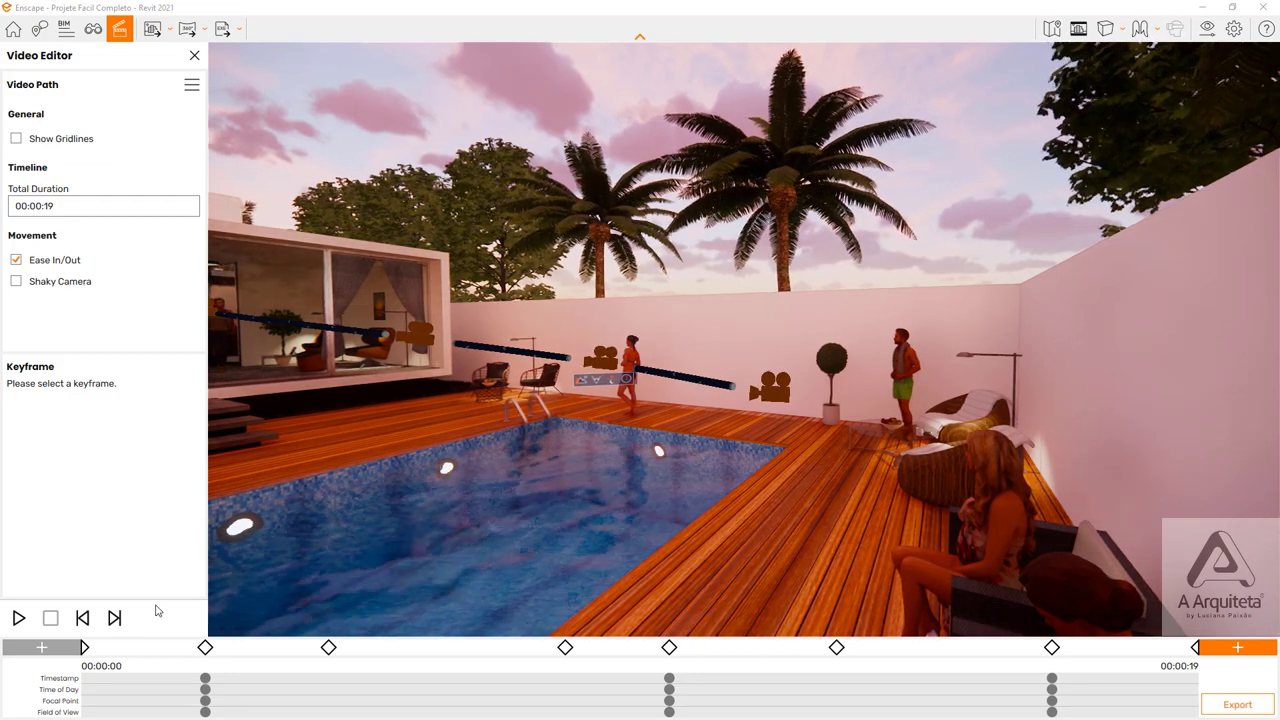
- Play the 00:00:19 video path preview from the house to the pool twice
left_click(19, 618)
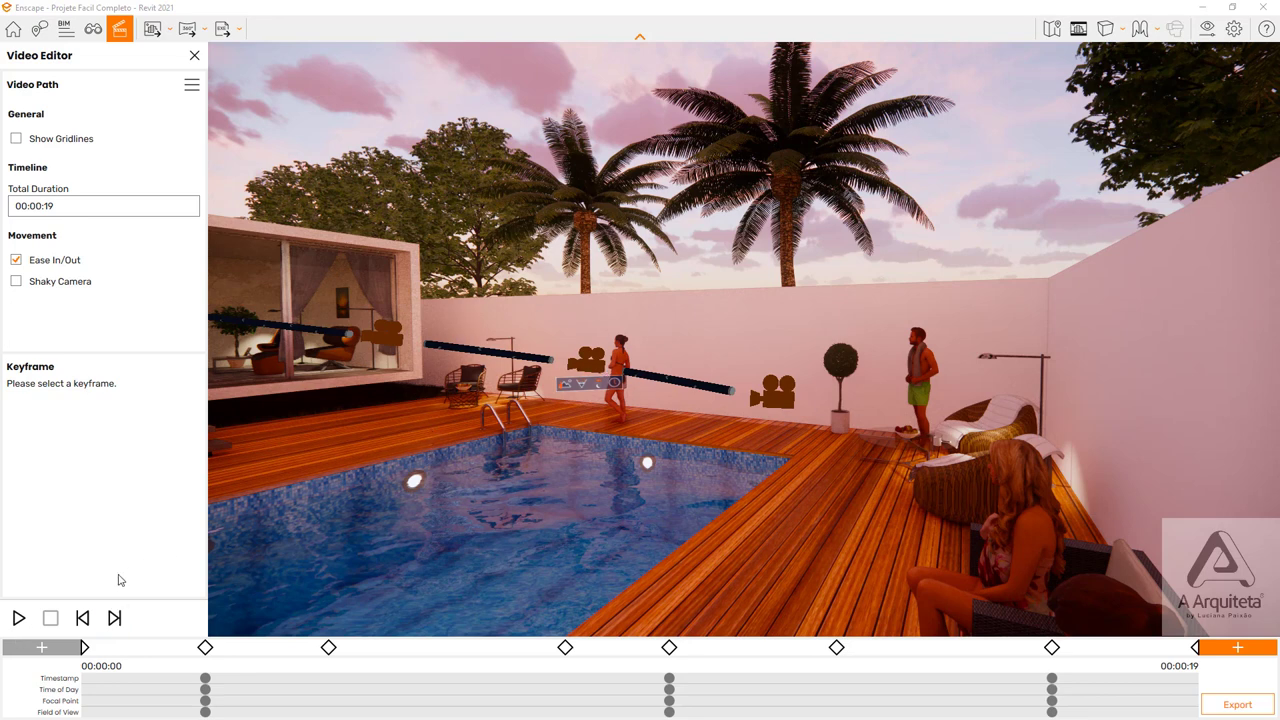
left_click(22, 621)
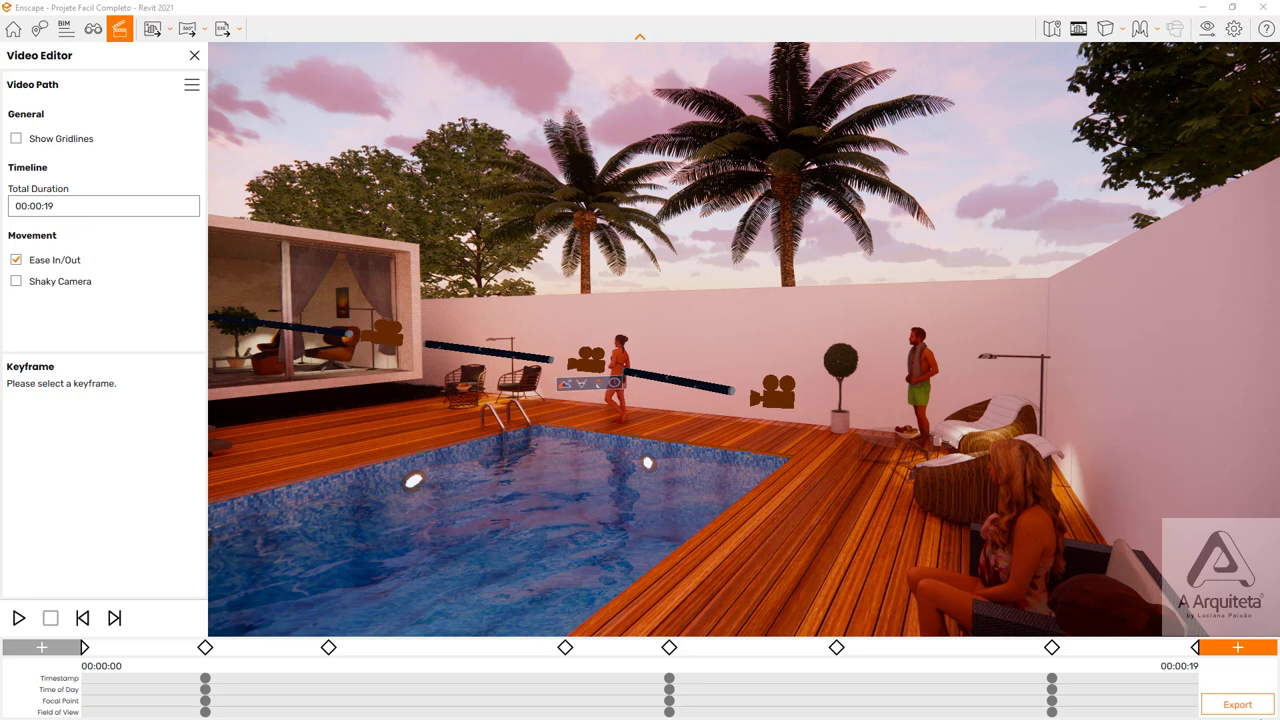
left_click(1236, 706)
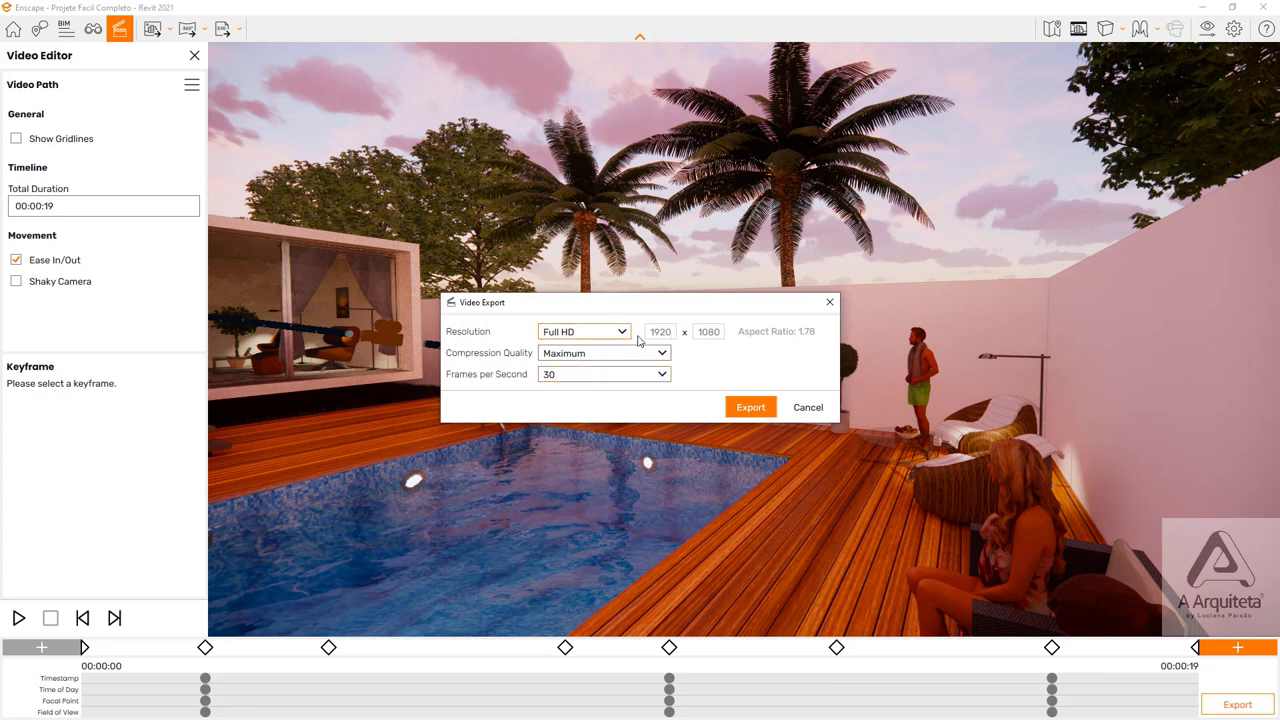
left_click(625, 332)
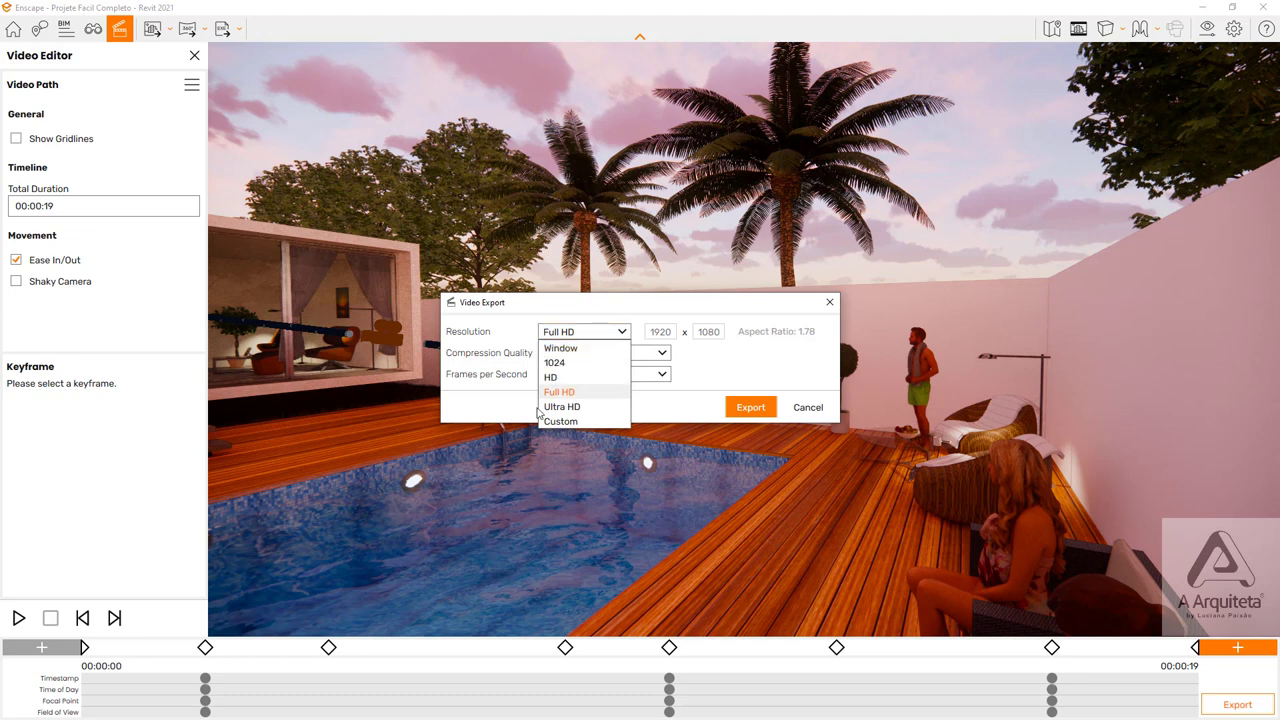
left_click(604, 310)
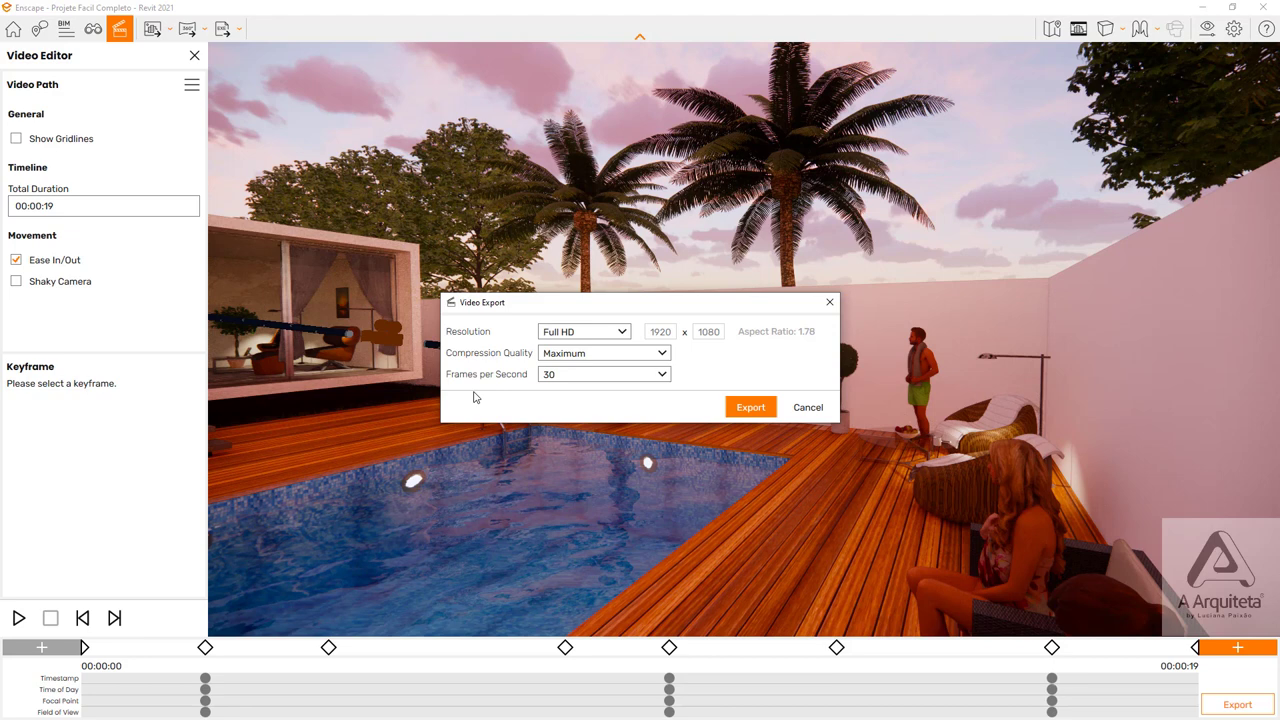
left_click(579, 379)
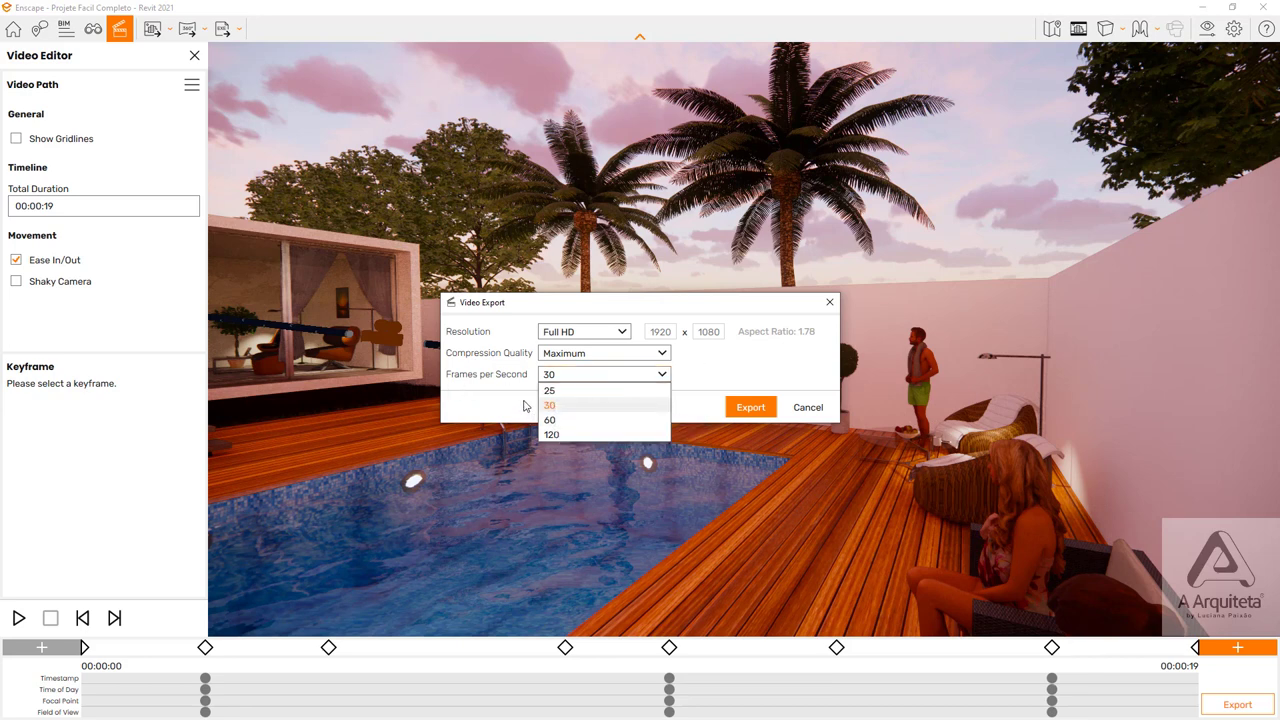
left_click(507, 408)
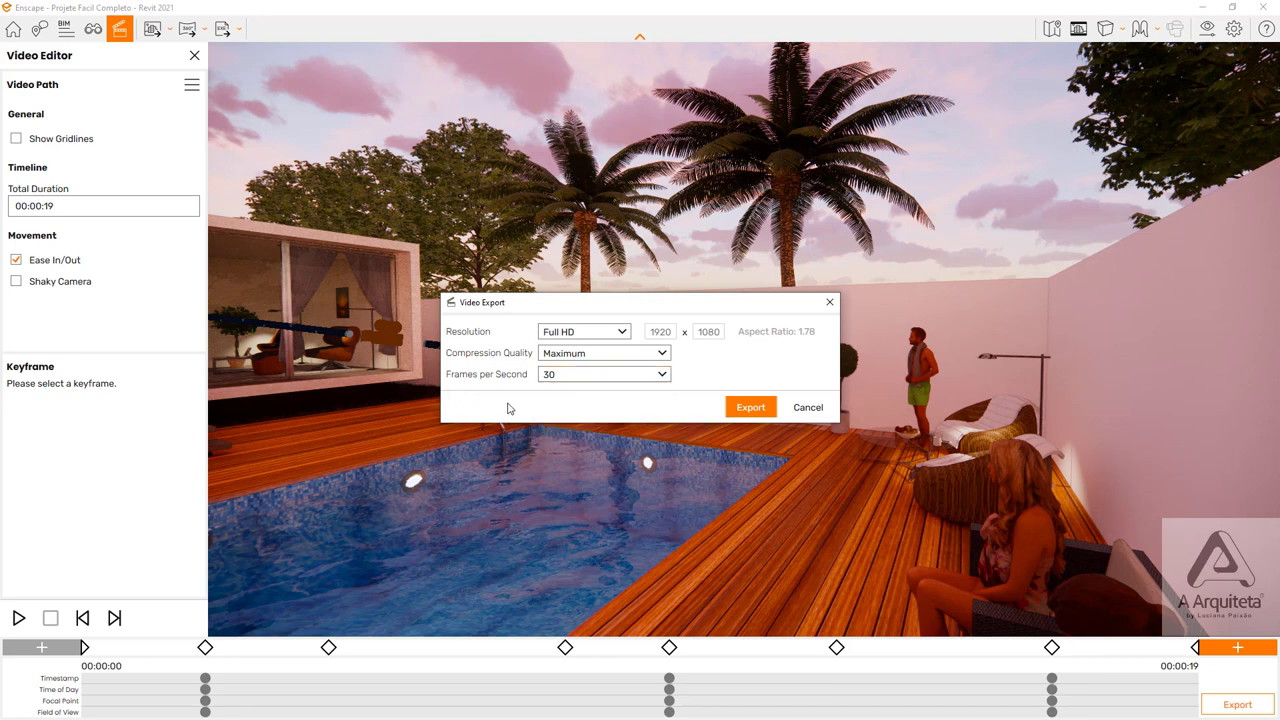
left_click(808, 408)
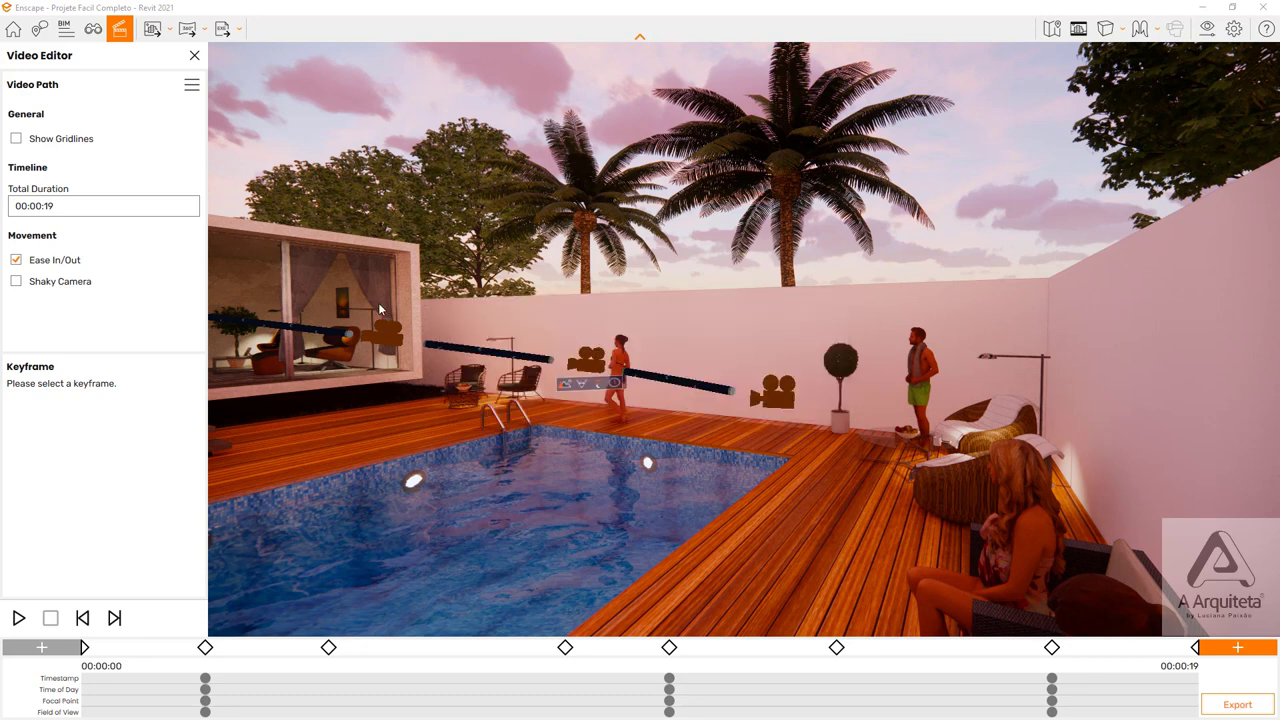
- Check the Video Path file options without changing anything, then close the Video Editor panel
left_click(192, 85)
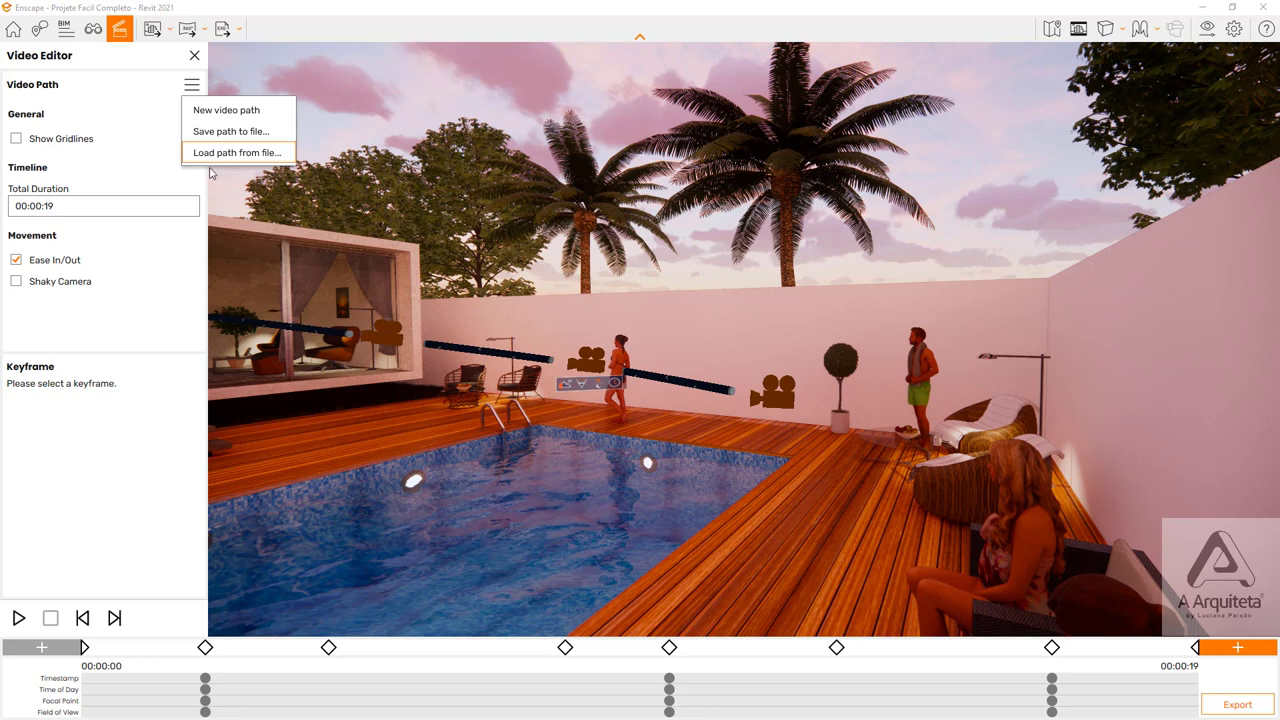
left_click(136, 127)
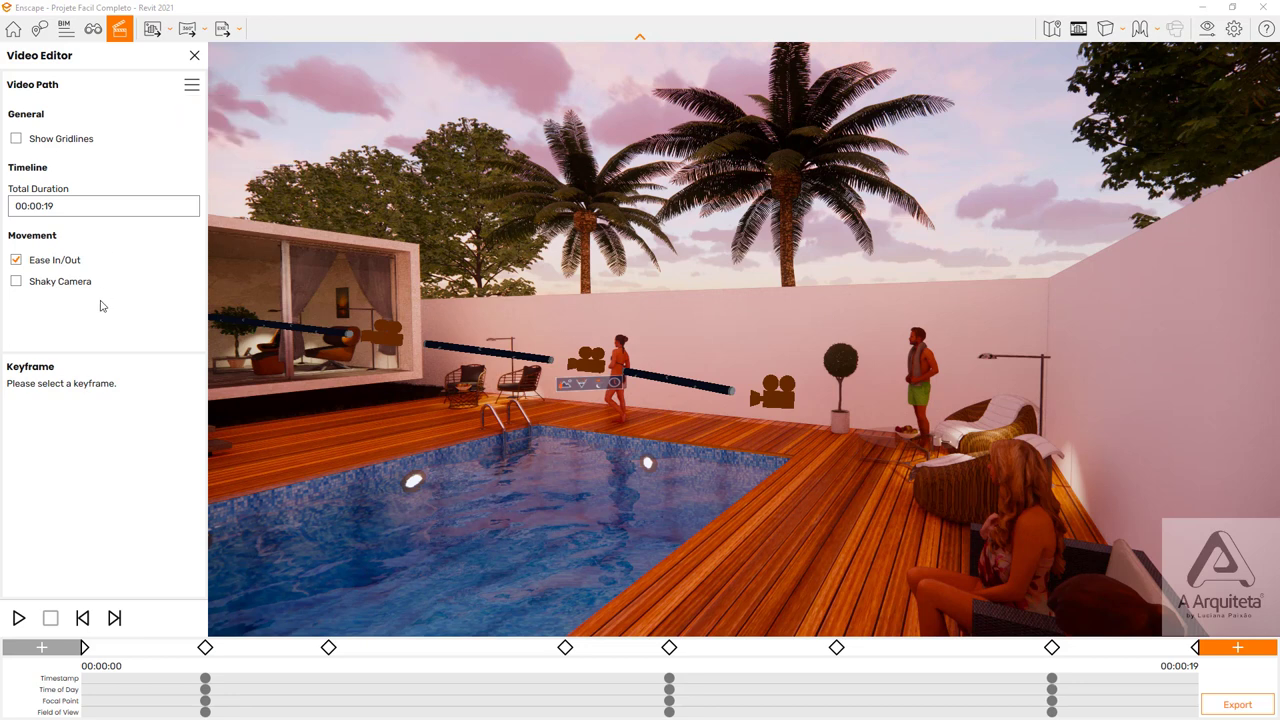
left_click(195, 58)
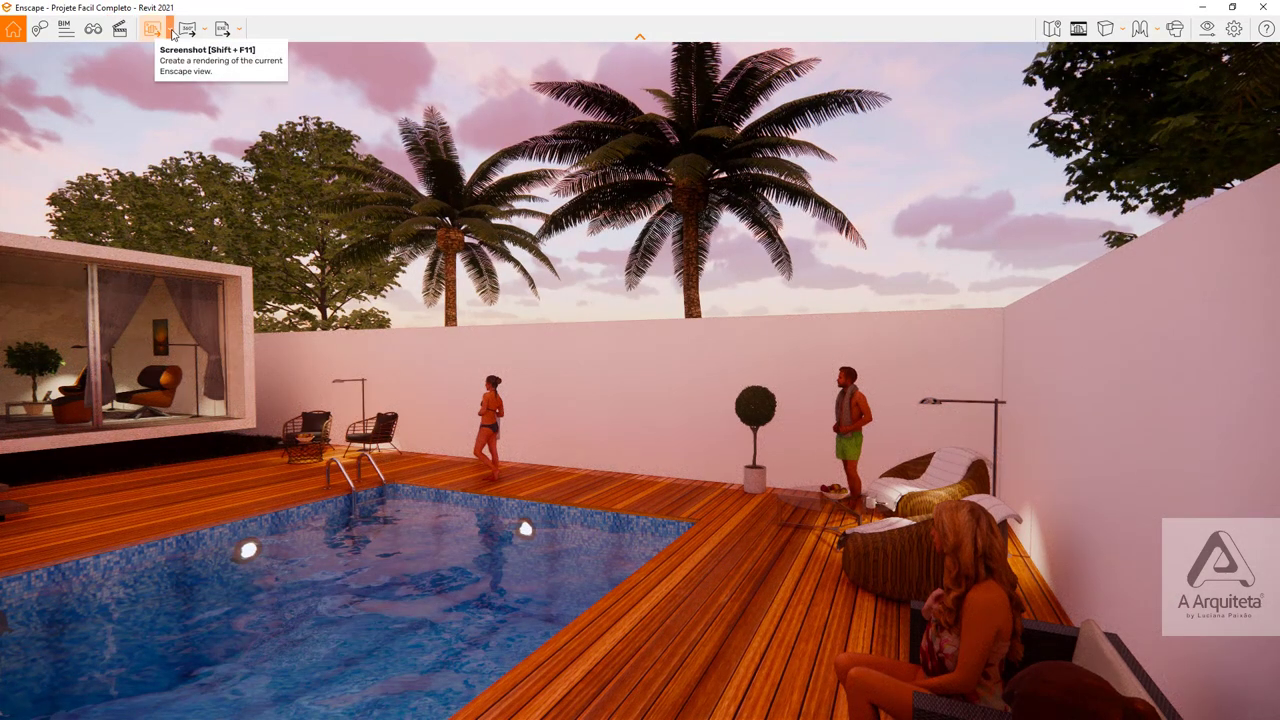
left_click(171, 31)
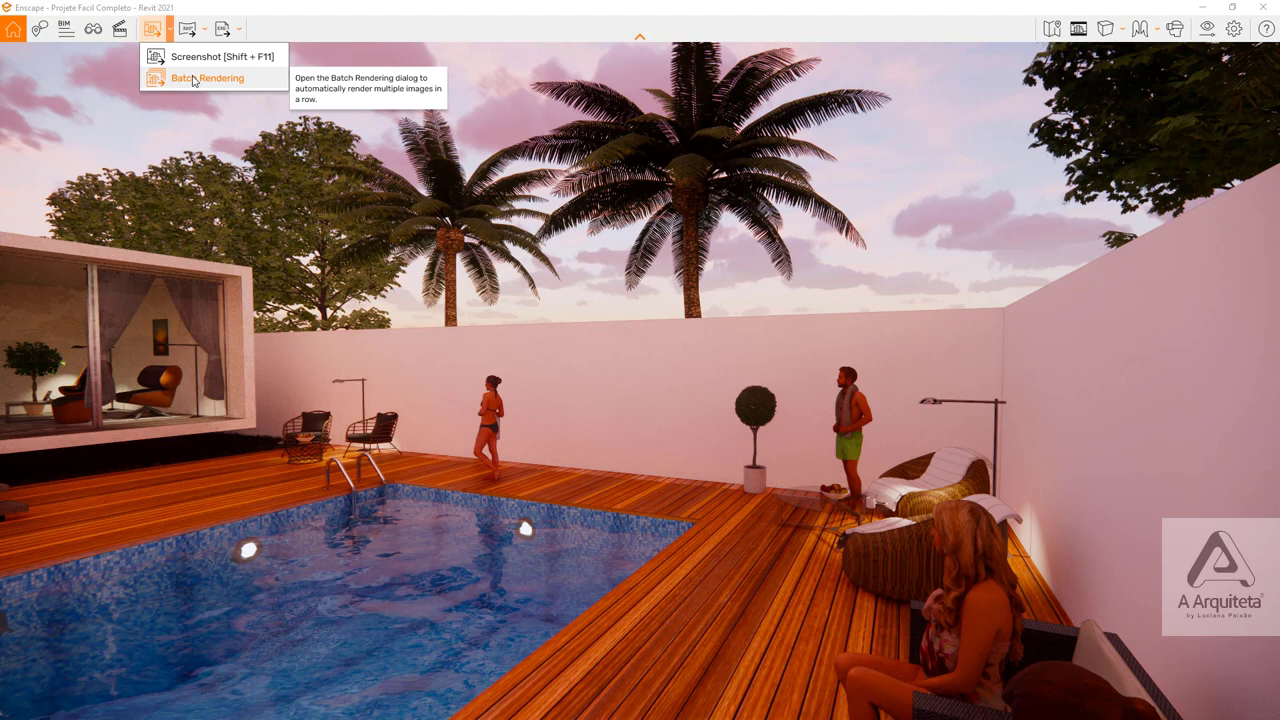
left_click(195, 81)
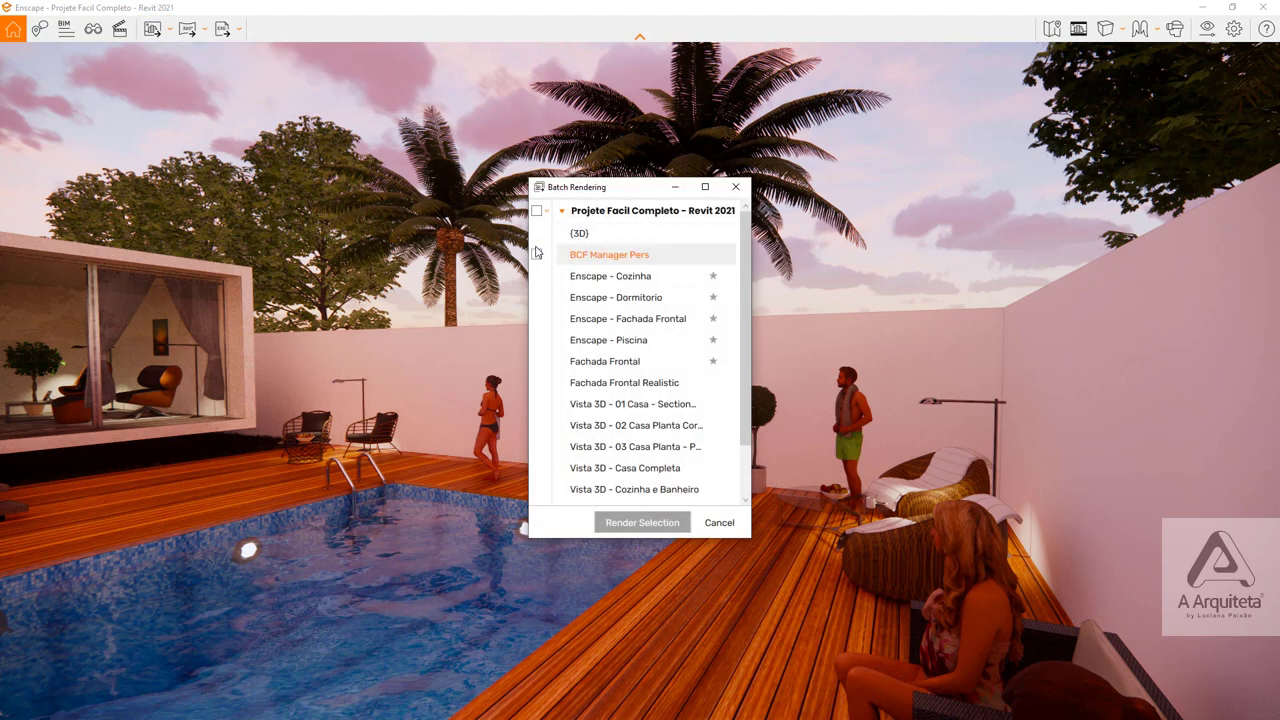
left_click(537, 276)
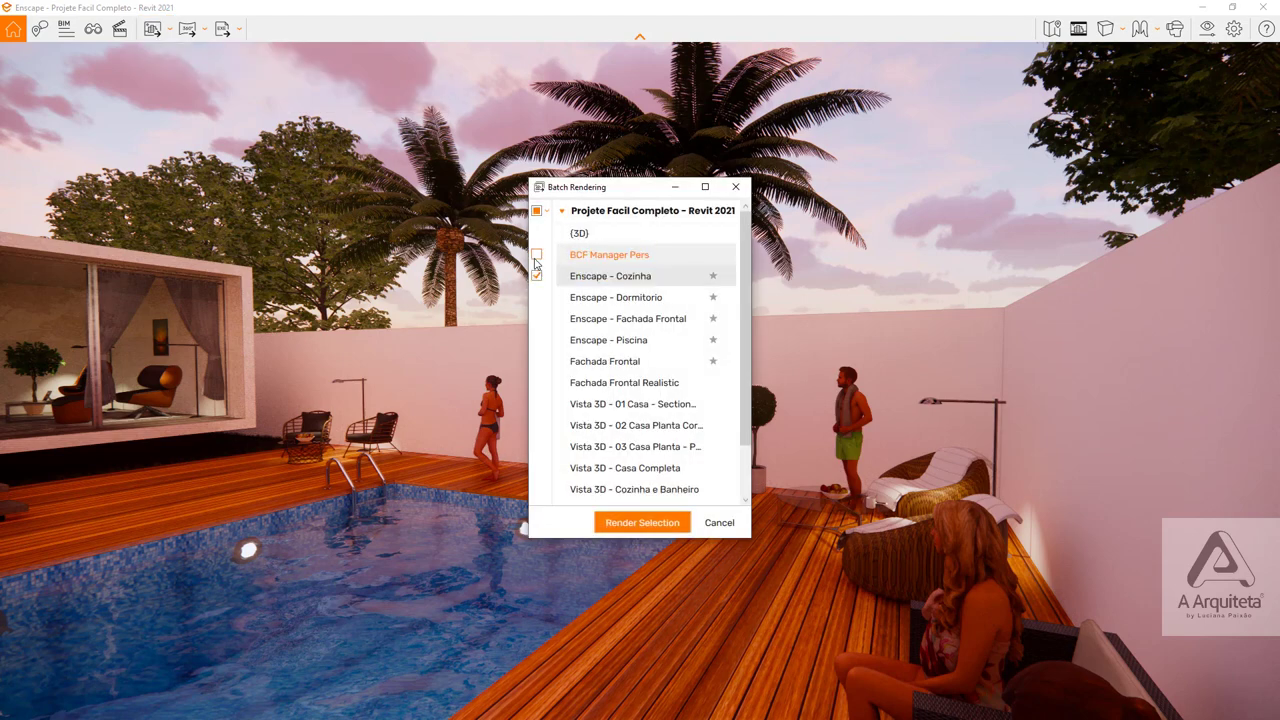
left_click(537, 276)
left_click(537, 255)
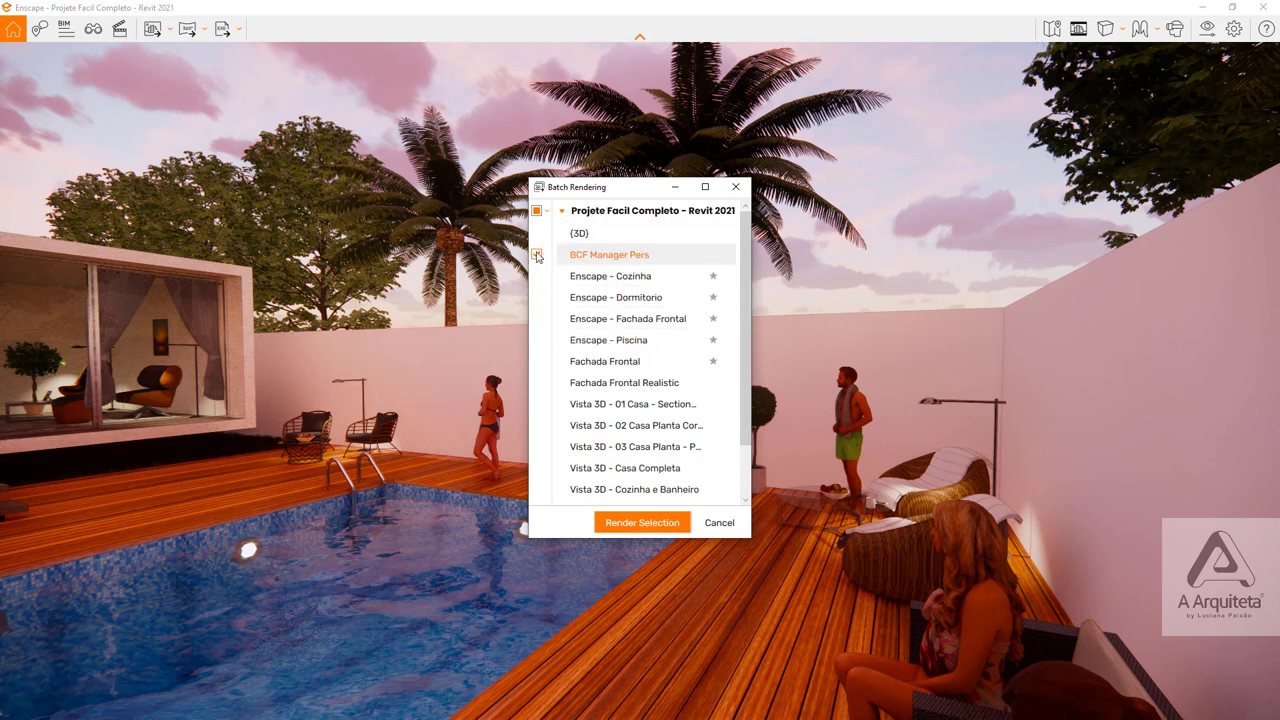
left_click(537, 255)
left_click(537, 297)
left_click(537, 318)
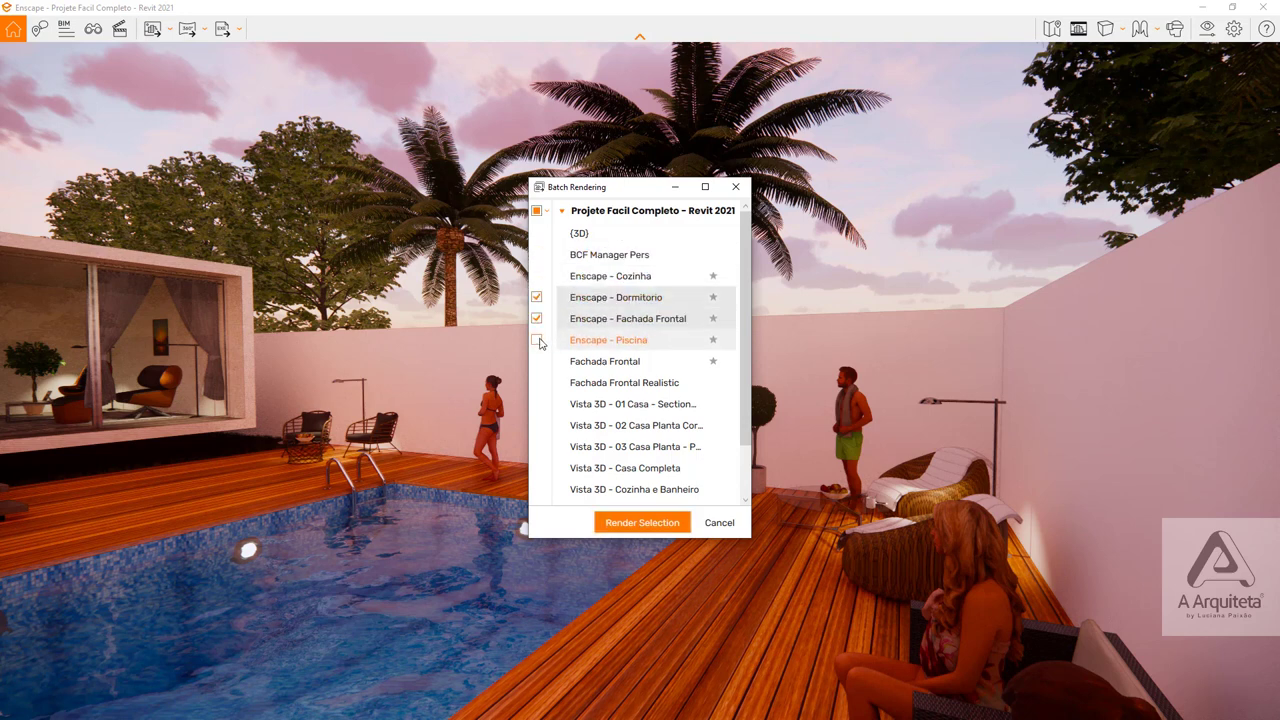
left_click(537, 340)
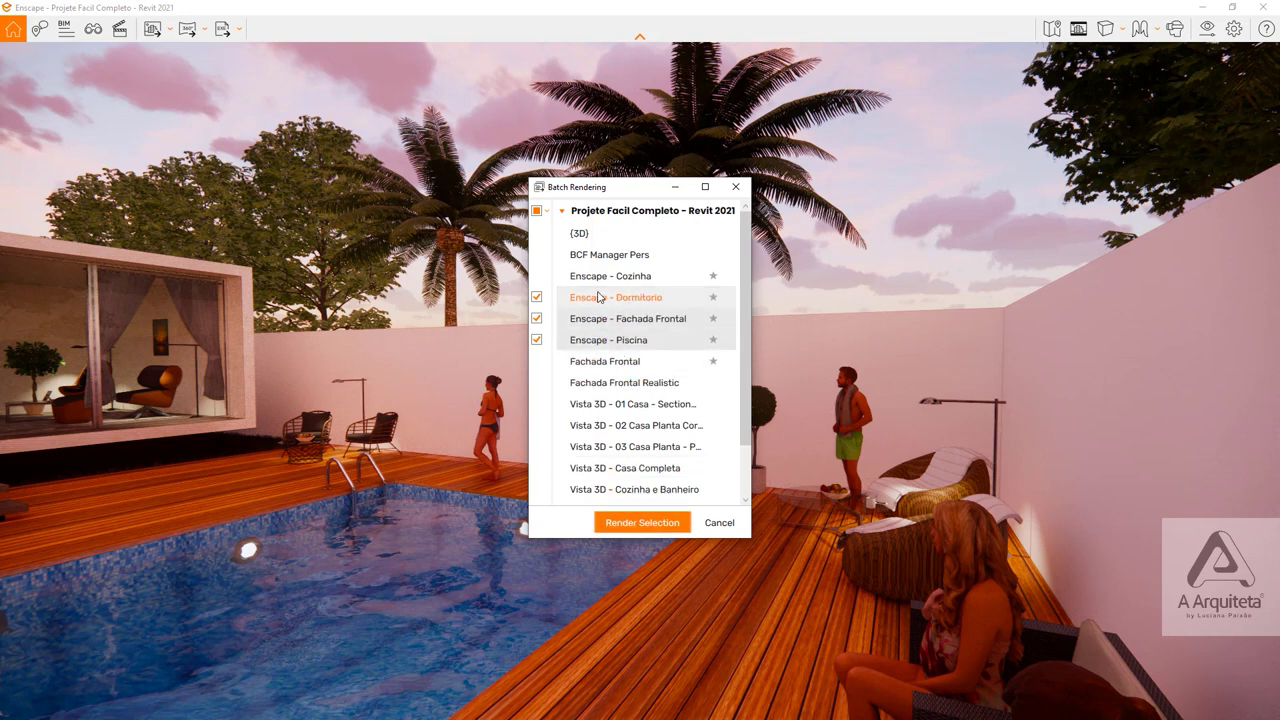
left_click(735, 188)
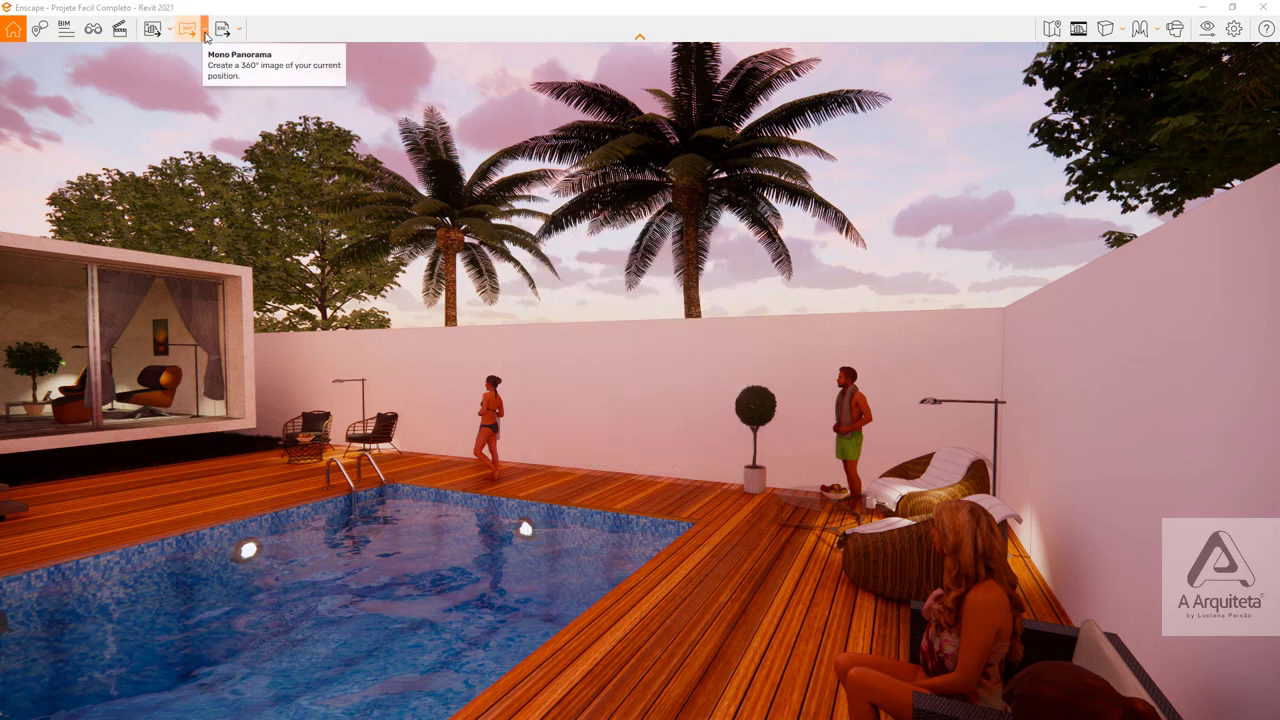
- Look over the Panorama capture options, then show the Exe Standalone and Web Standalone export choices
left_click(205, 36)
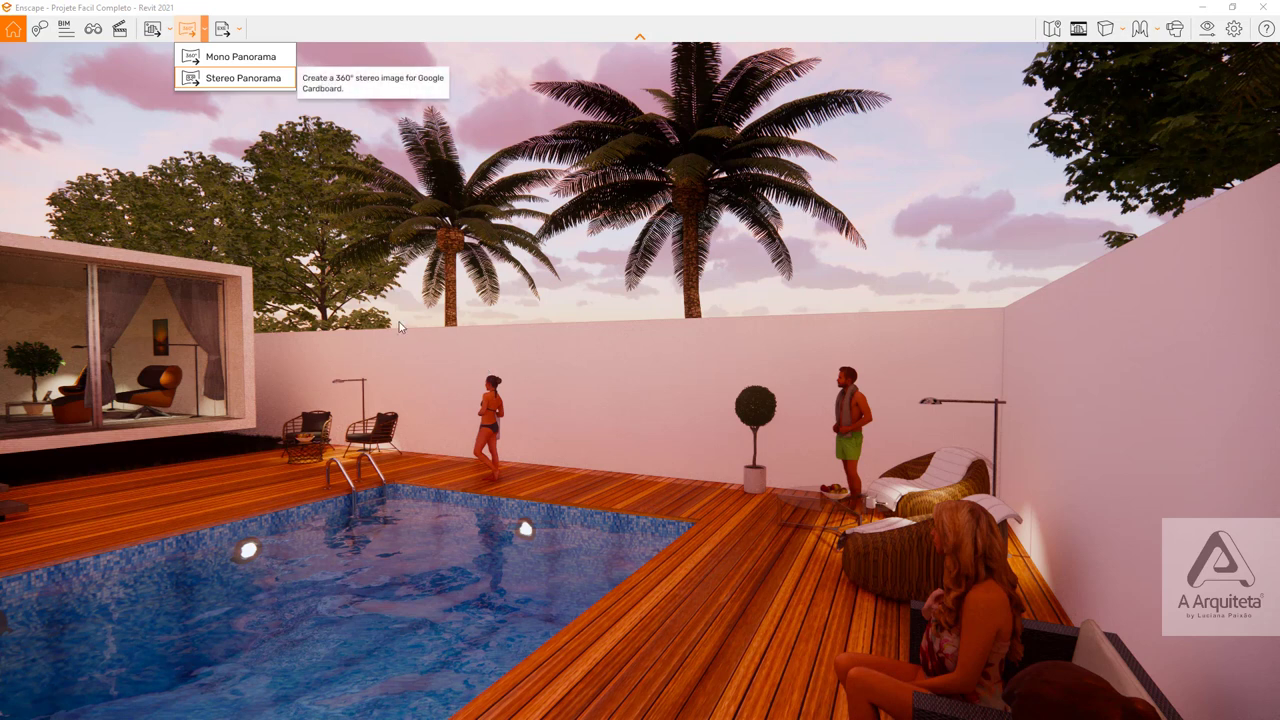
left_click(258, 18)
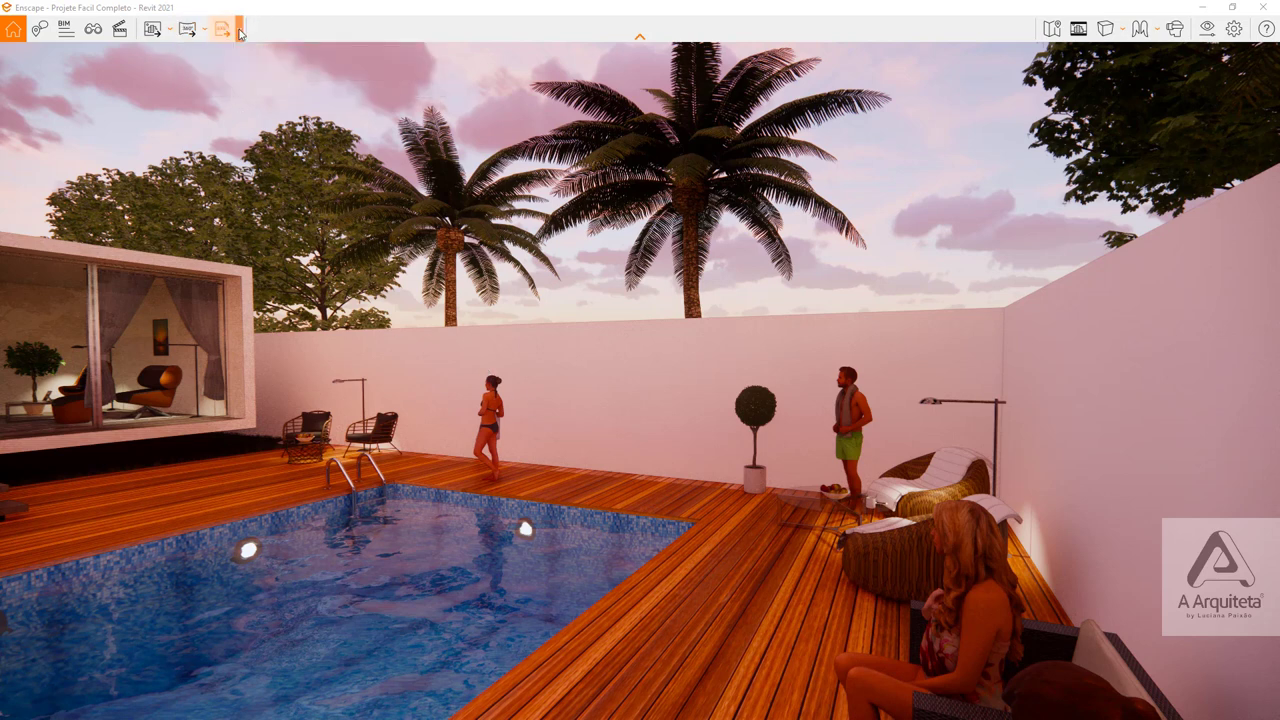
left_click(239, 28)
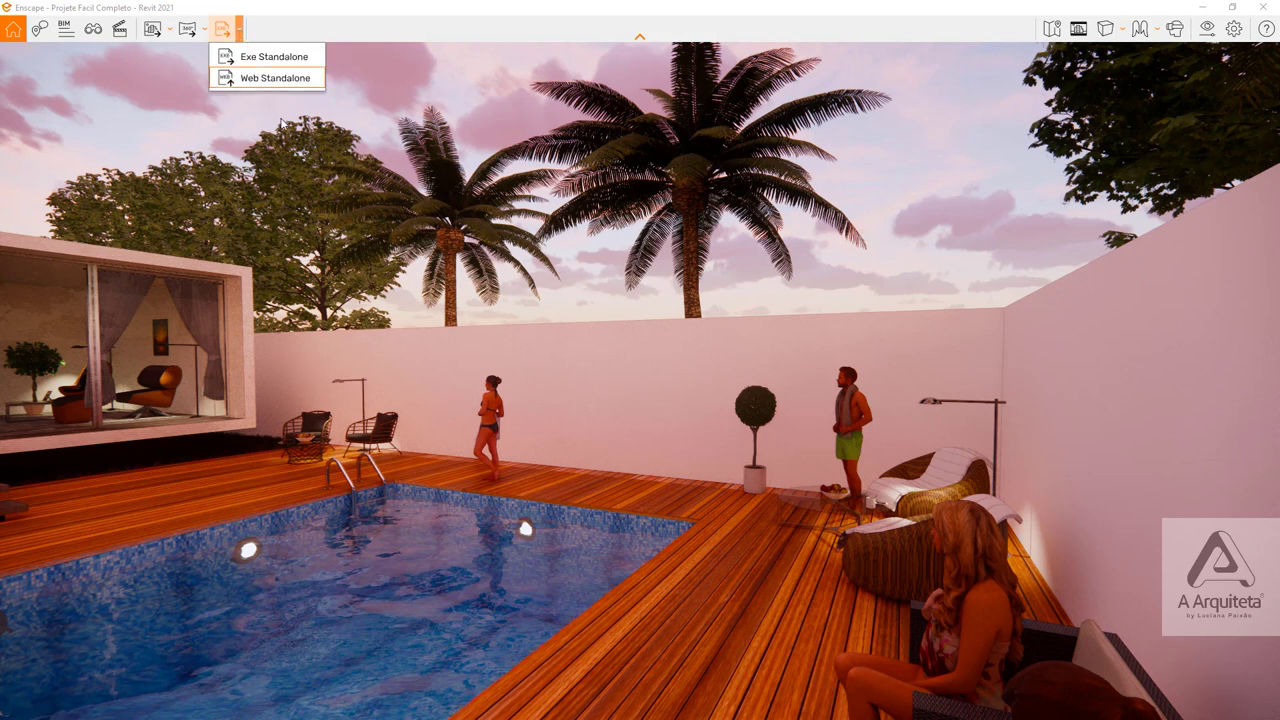
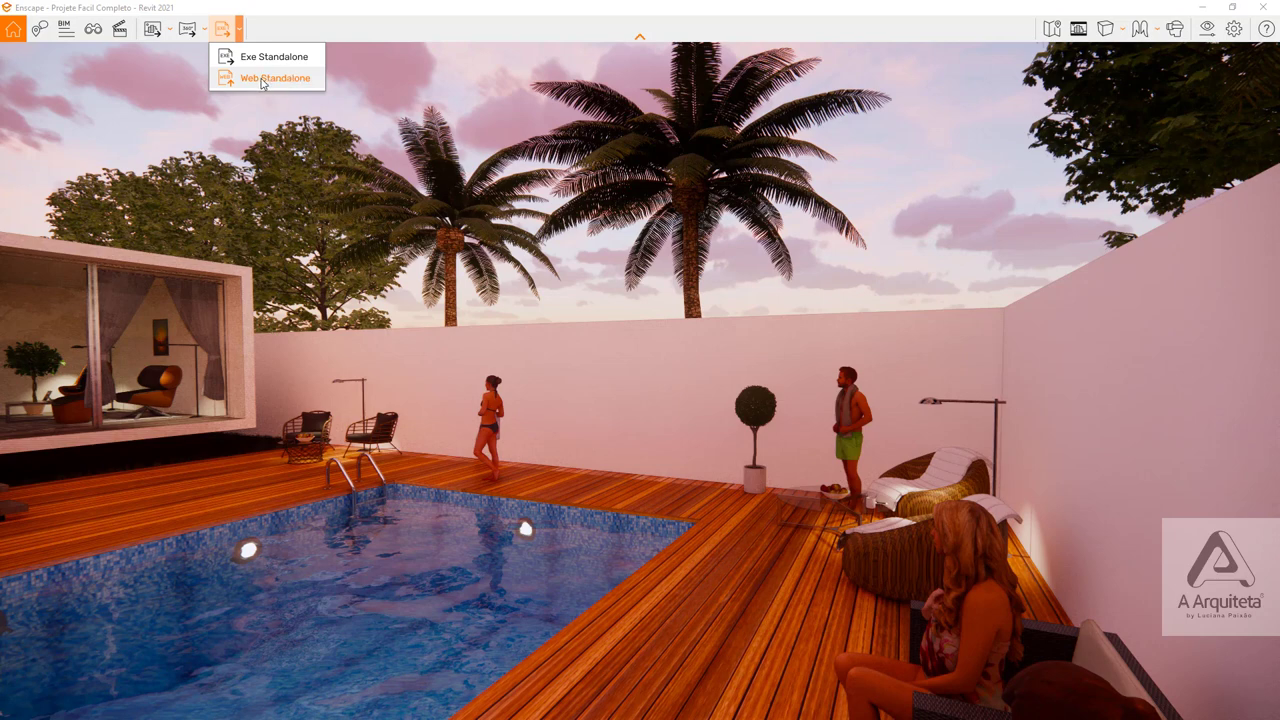
- Dismiss the Export options and advance the time of day to a 15:37 afternoon sky
left_click(555, 190)
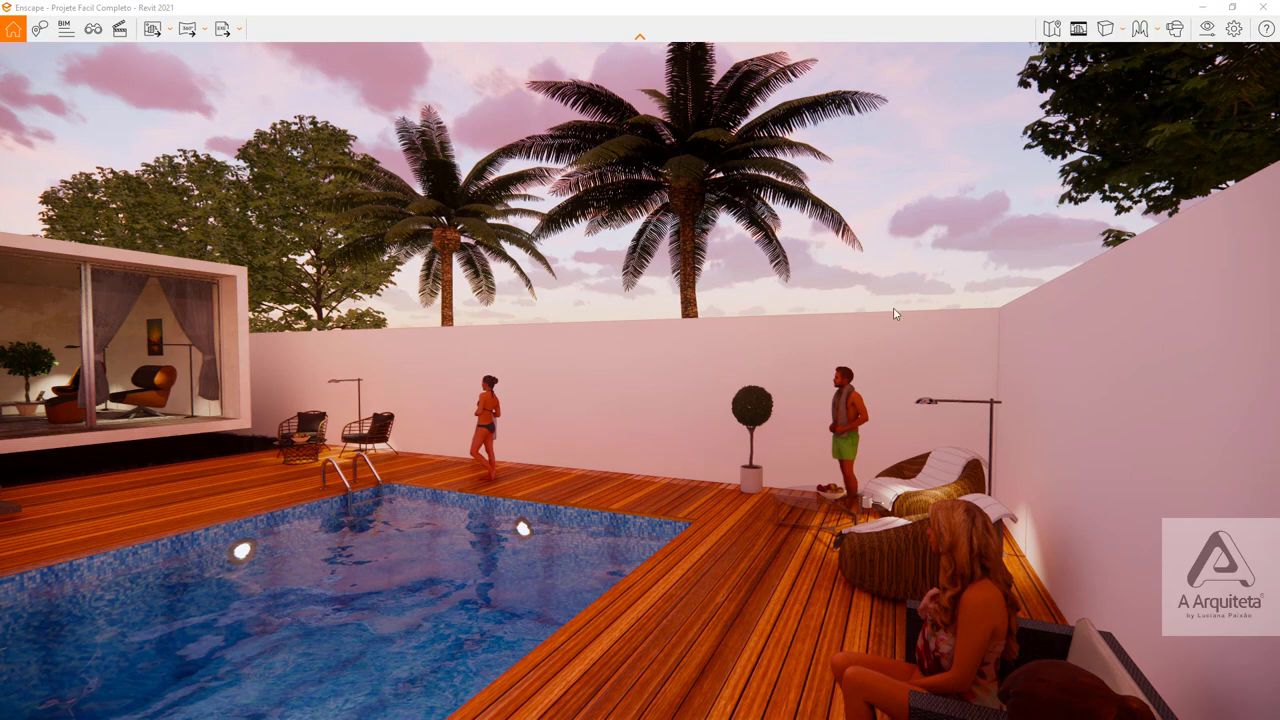
key("u")
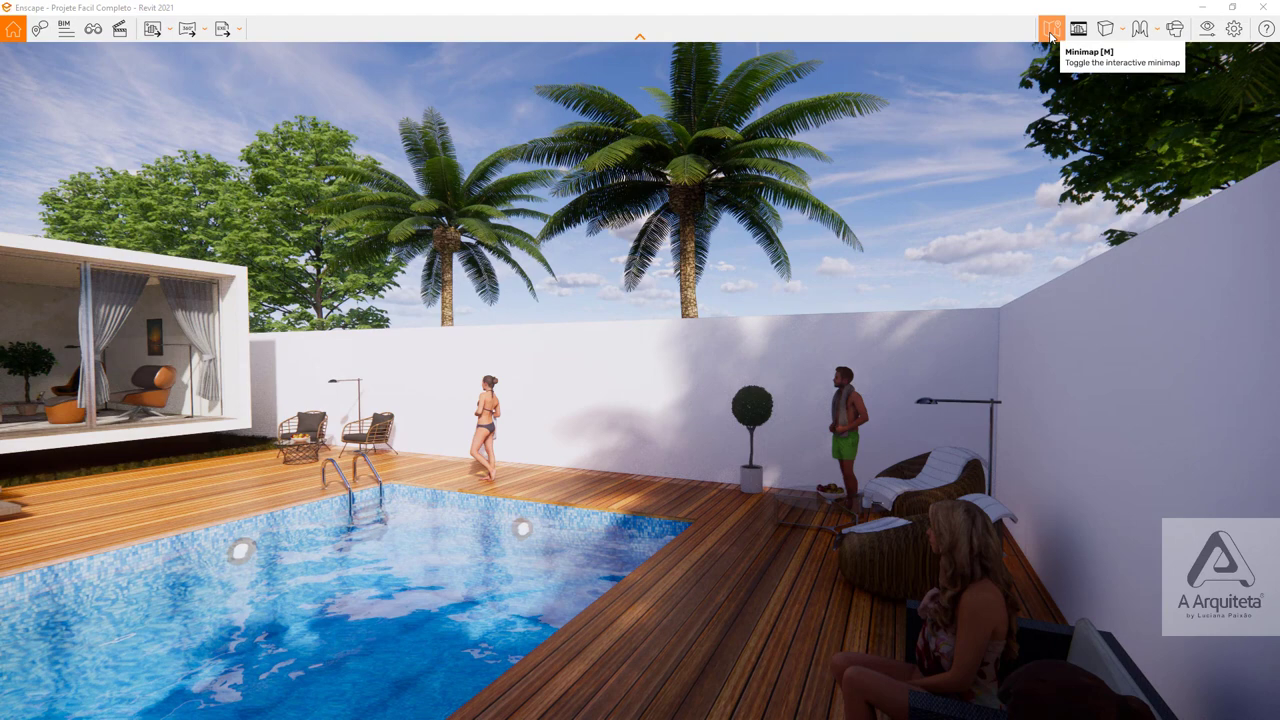
- Show the minimap, move the camera toward the pool wall, and enlarge the minimap panel
left_click(1050, 30)
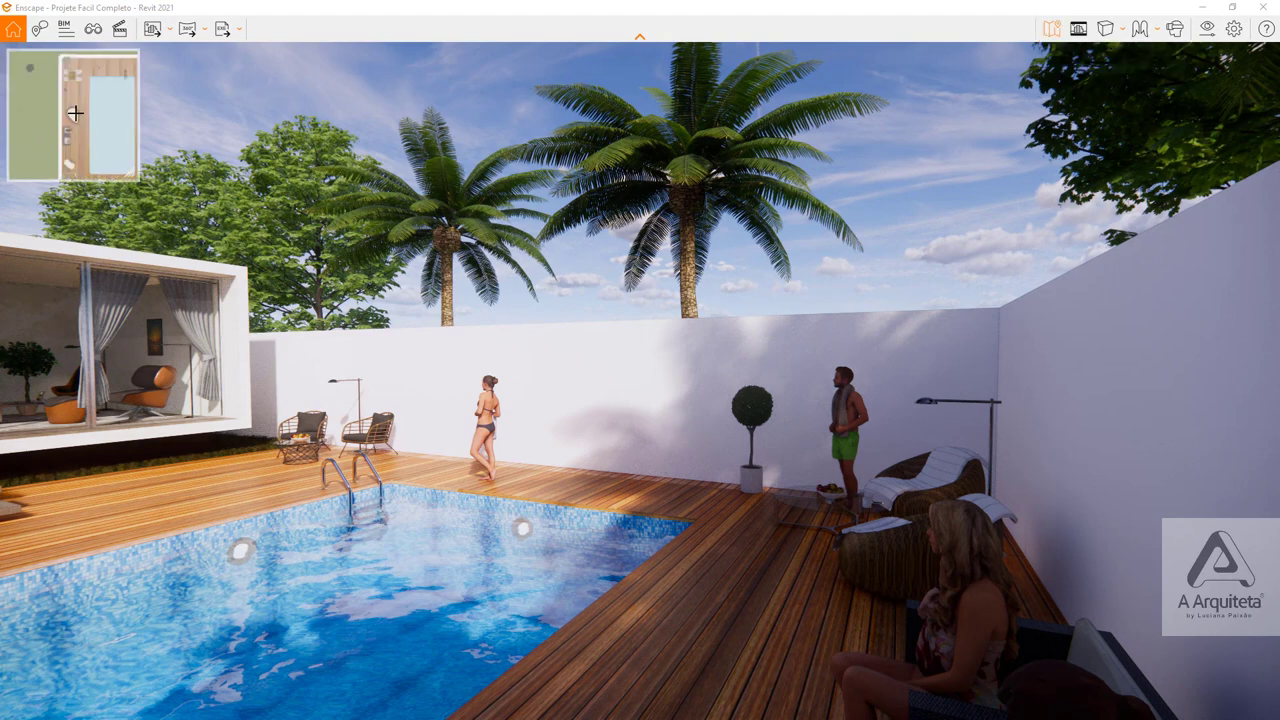
key("s")
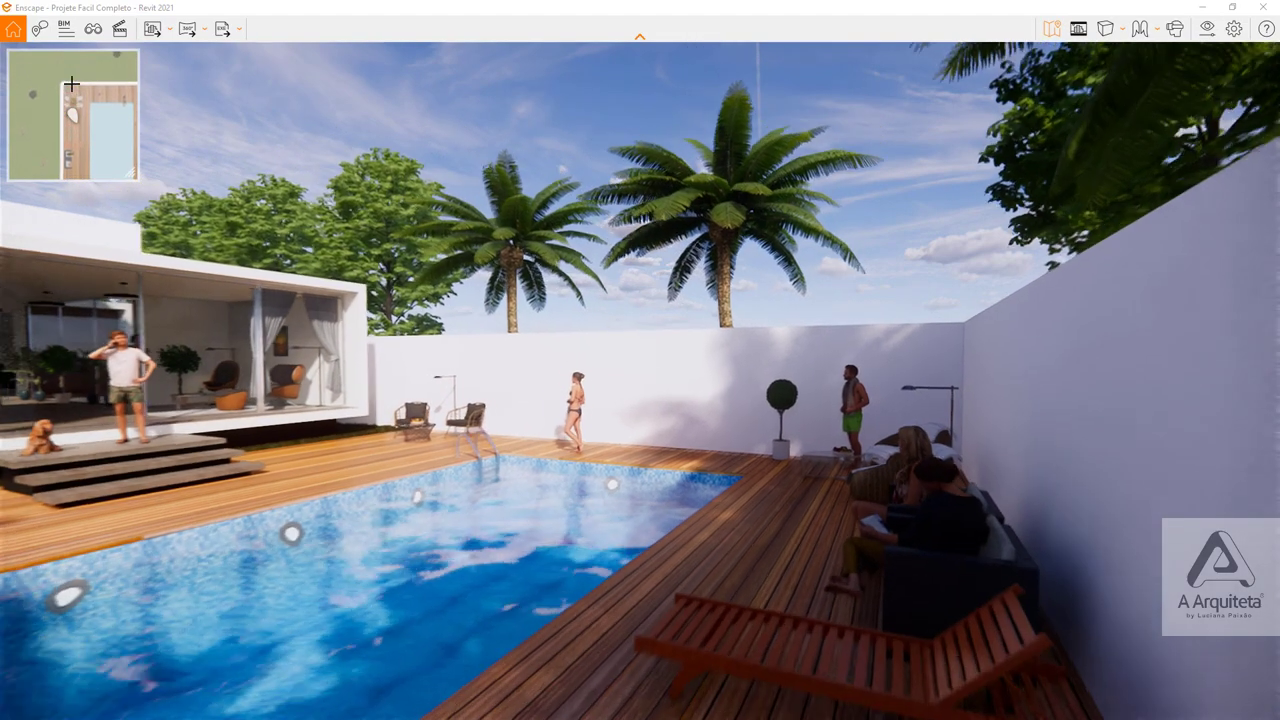
key("w")
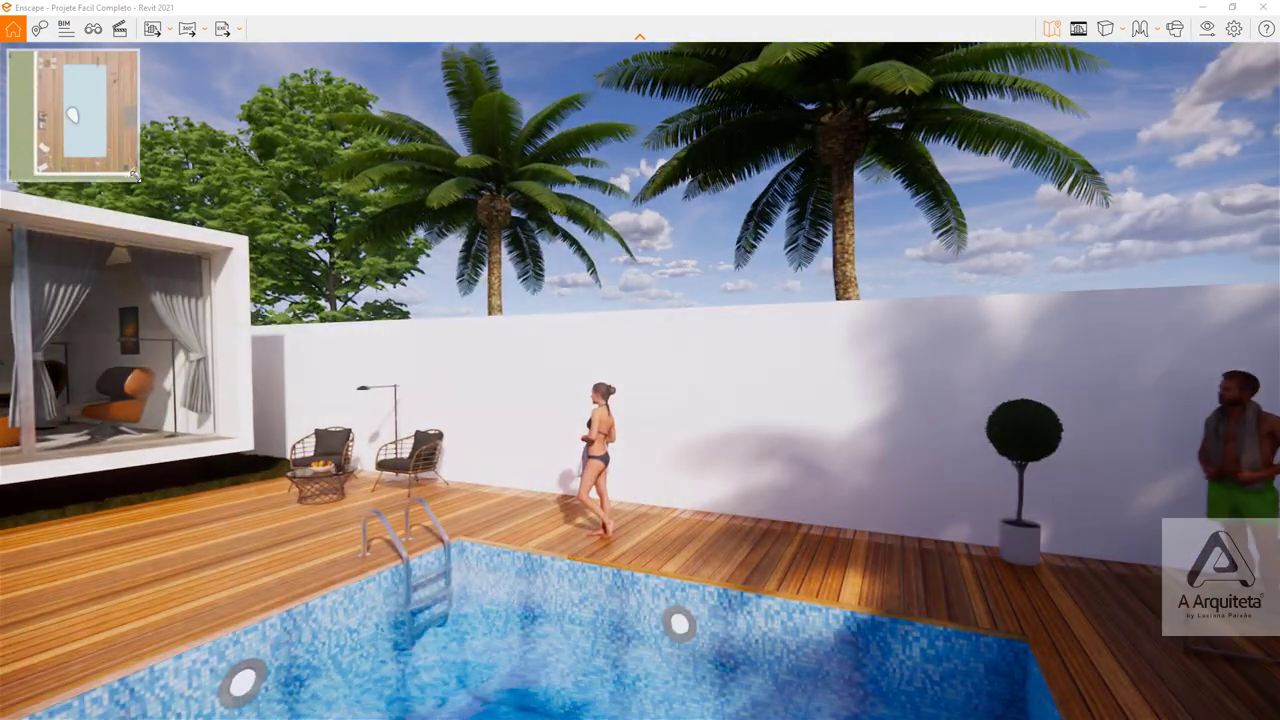
left_click_drag(136, 178, 304, 378)
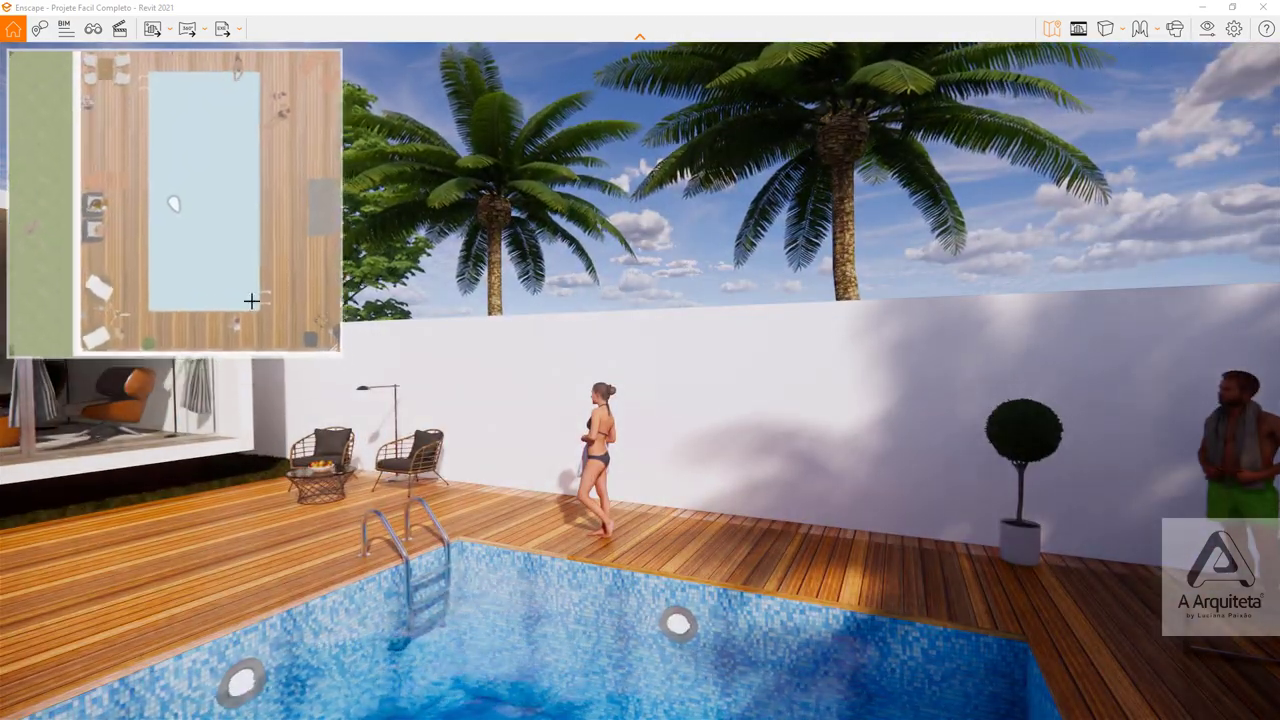
key("w")
- Fly via the minimap to the living room, potted plant, pool deck and a wide pool view, then close it
left_click_drag(131, 216, 234, 148)
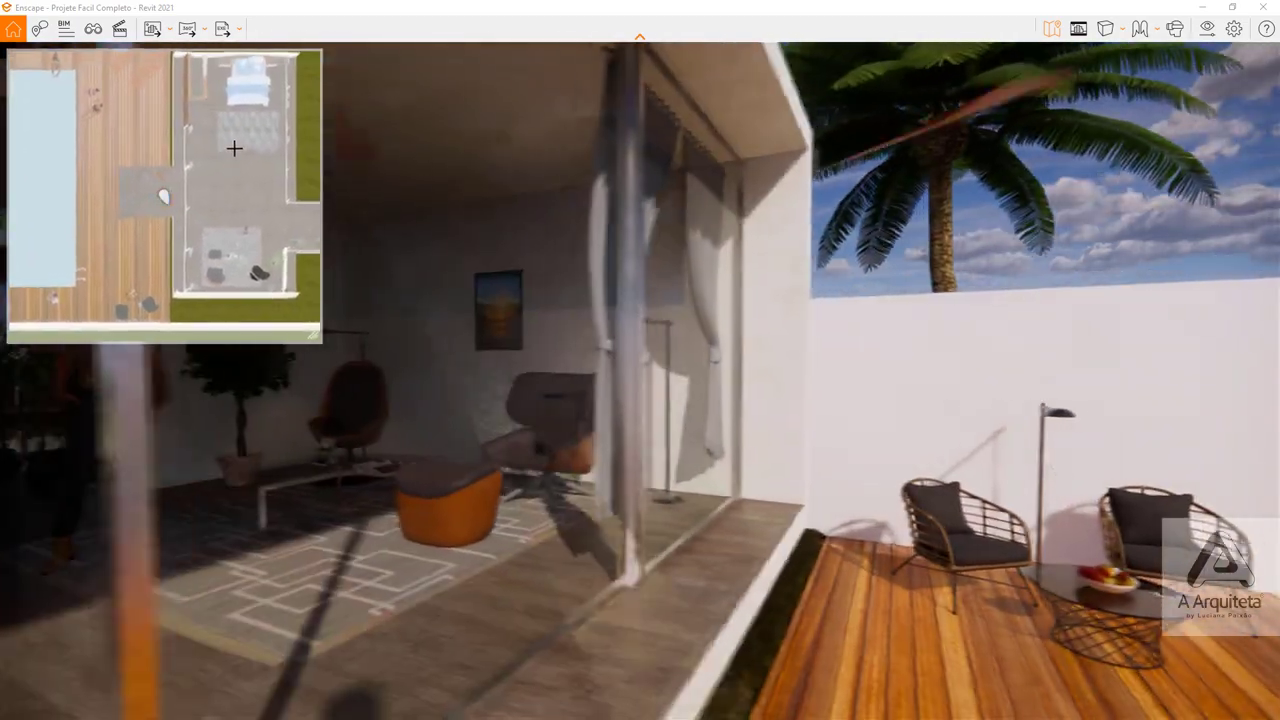
left_click(234, 148)
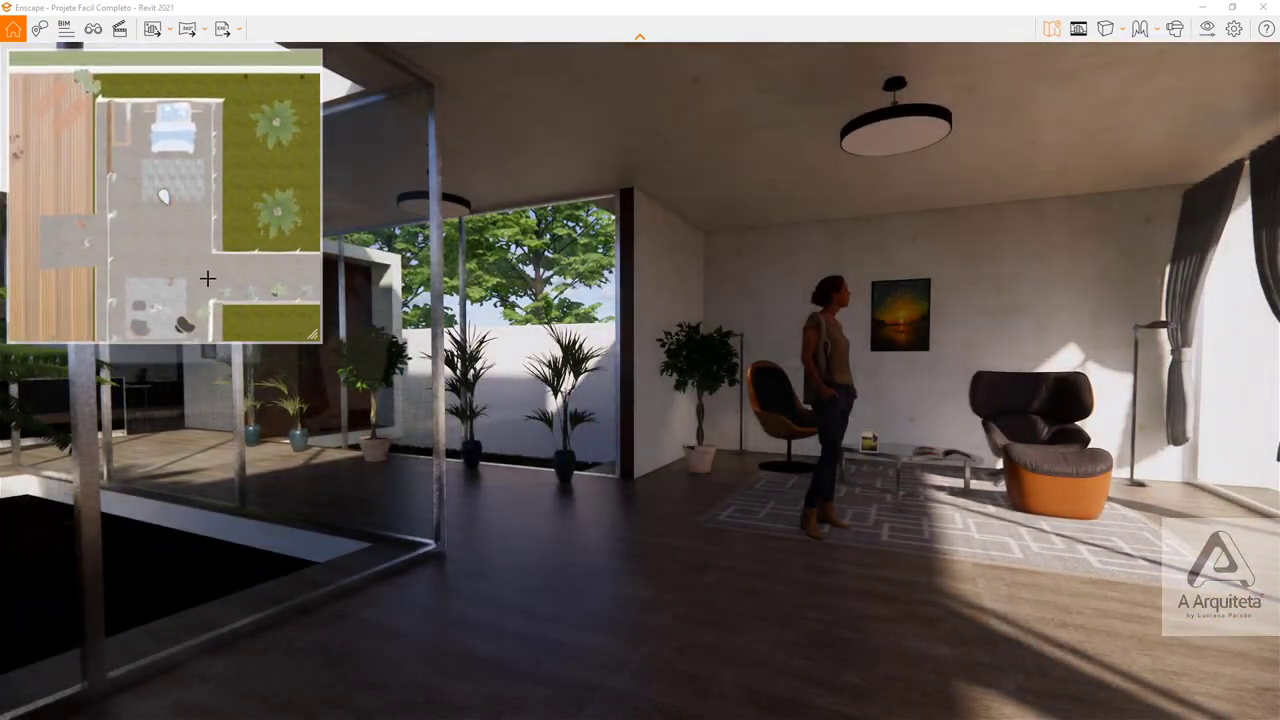
left_click(207, 278)
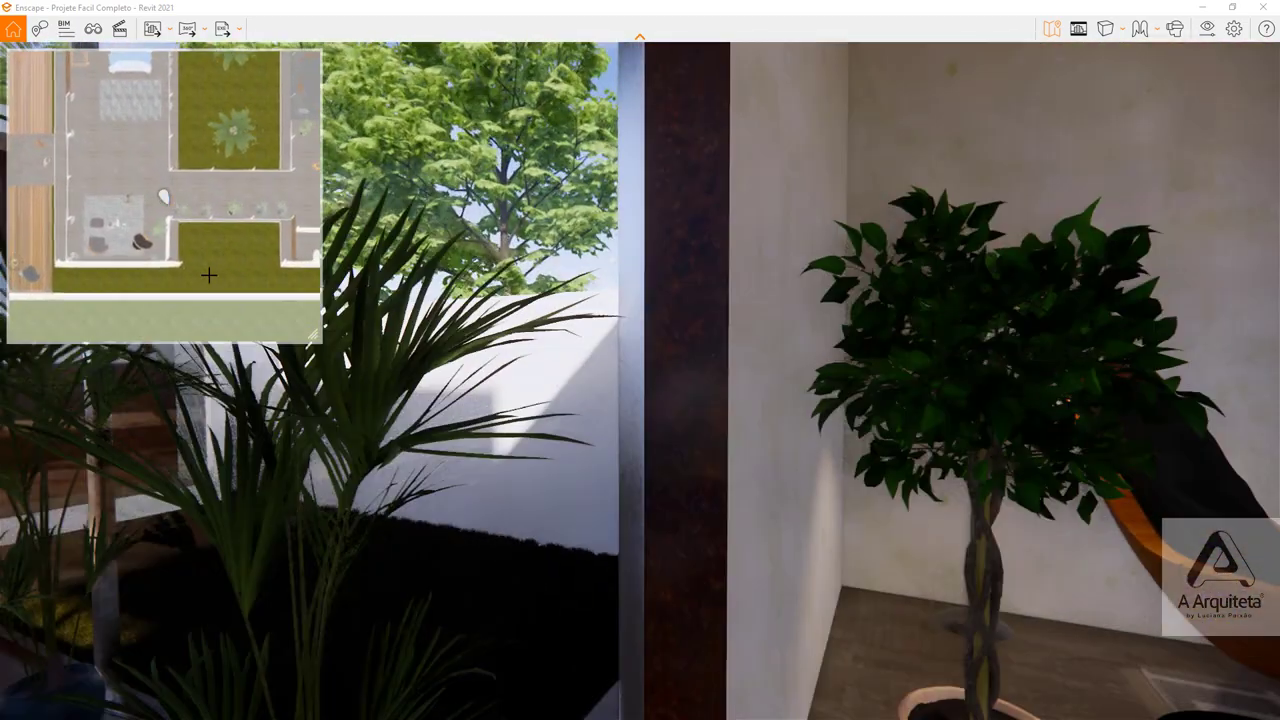
left_click(24, 150)
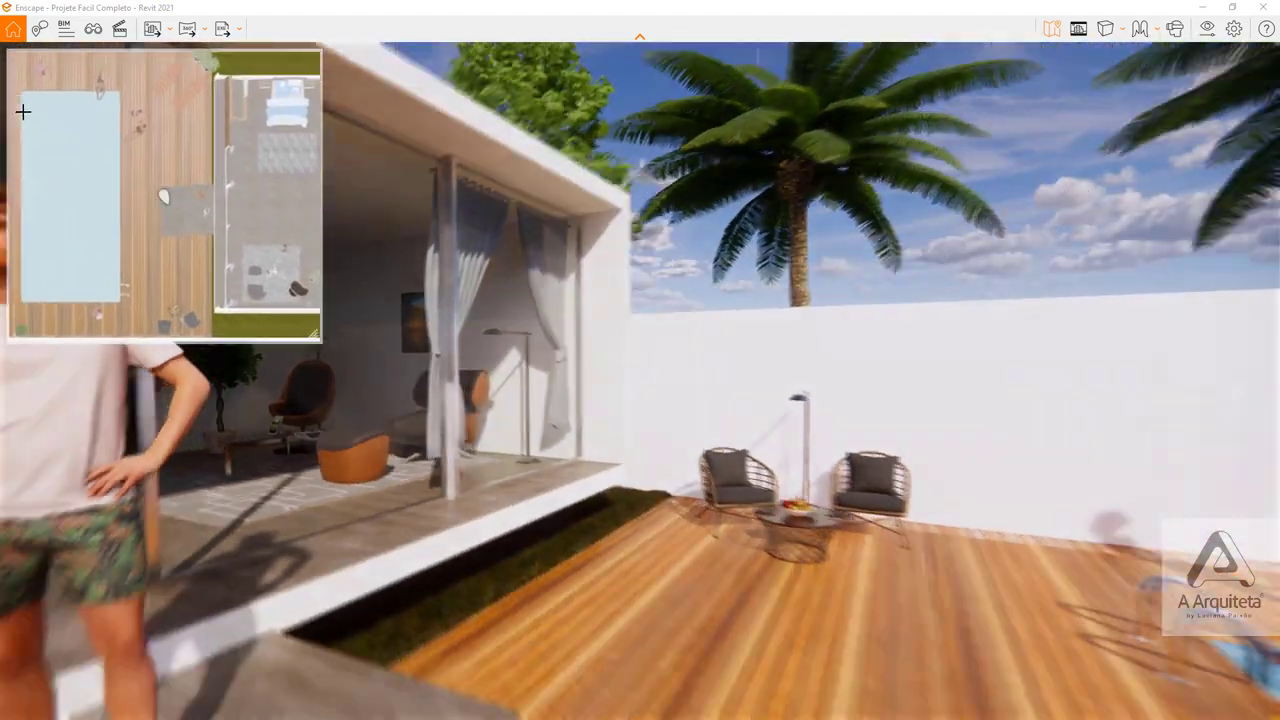
left_click(23, 111)
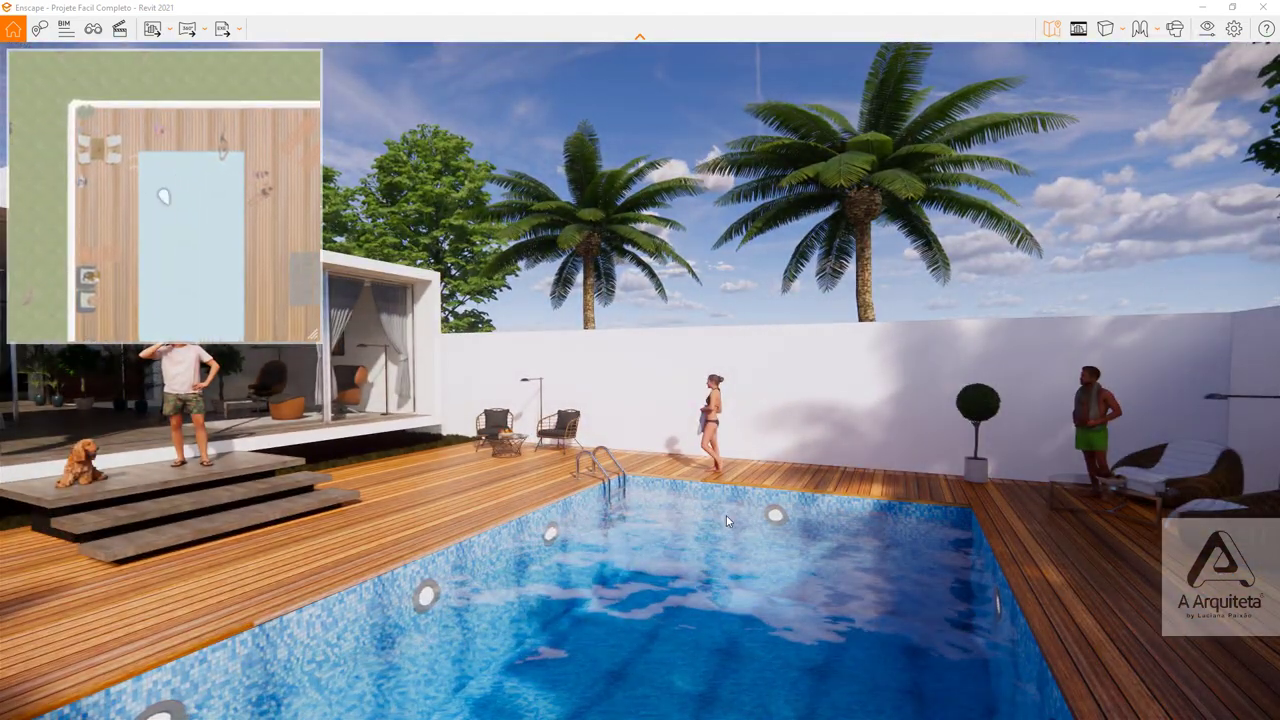
left_click_drag(692, 520, 730, 518)
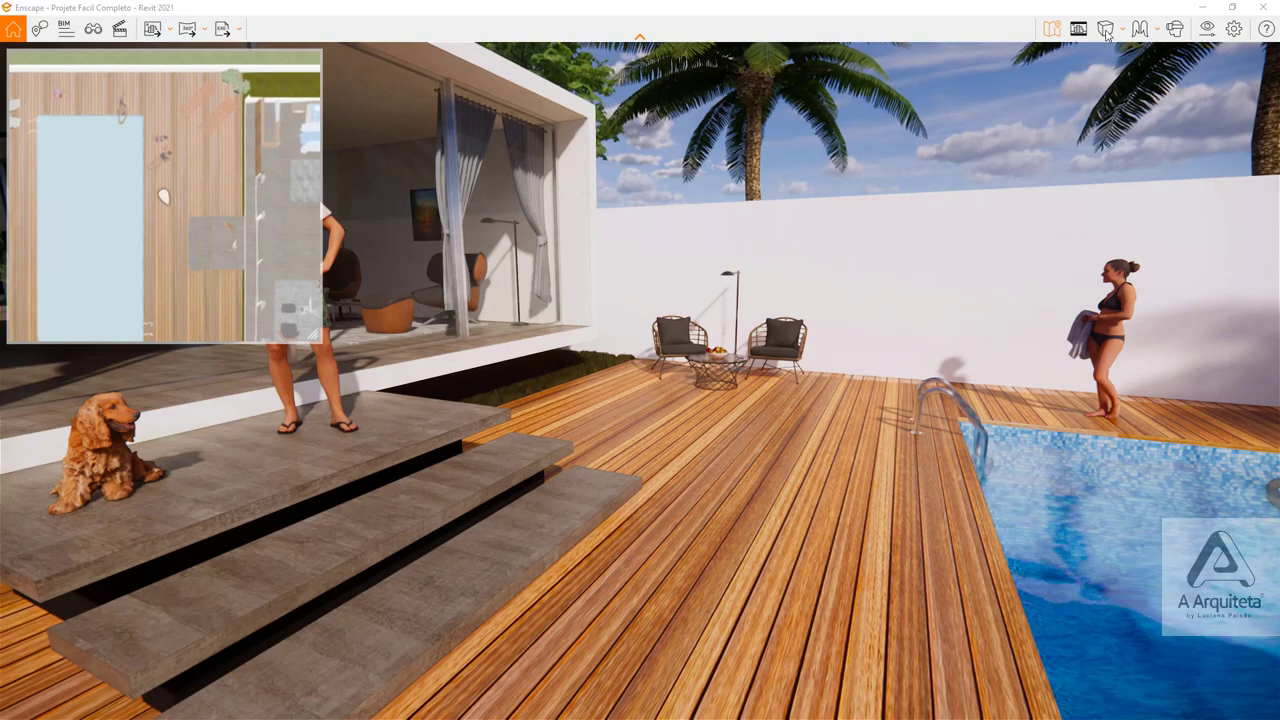
left_click(1045, 31)
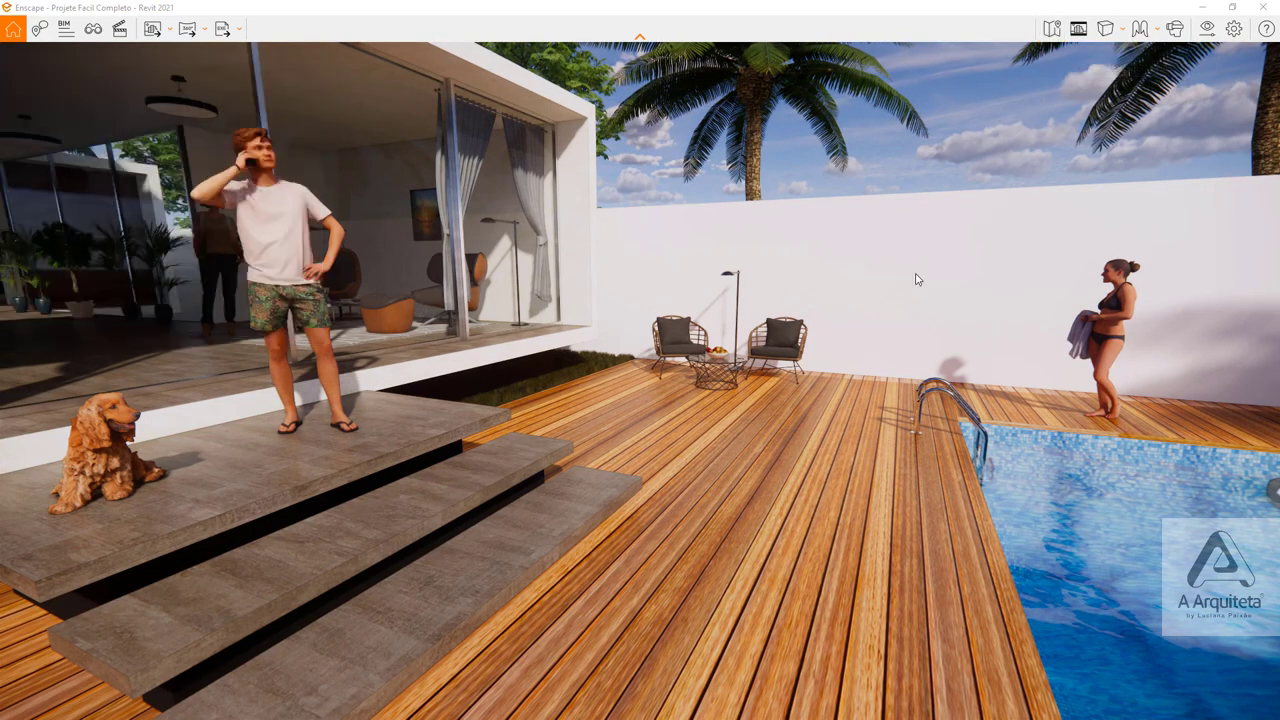
- Compare the wide pool house framing with Safe Frame on and off, leaving it disabled
scroll(731, 319, "up", 2)
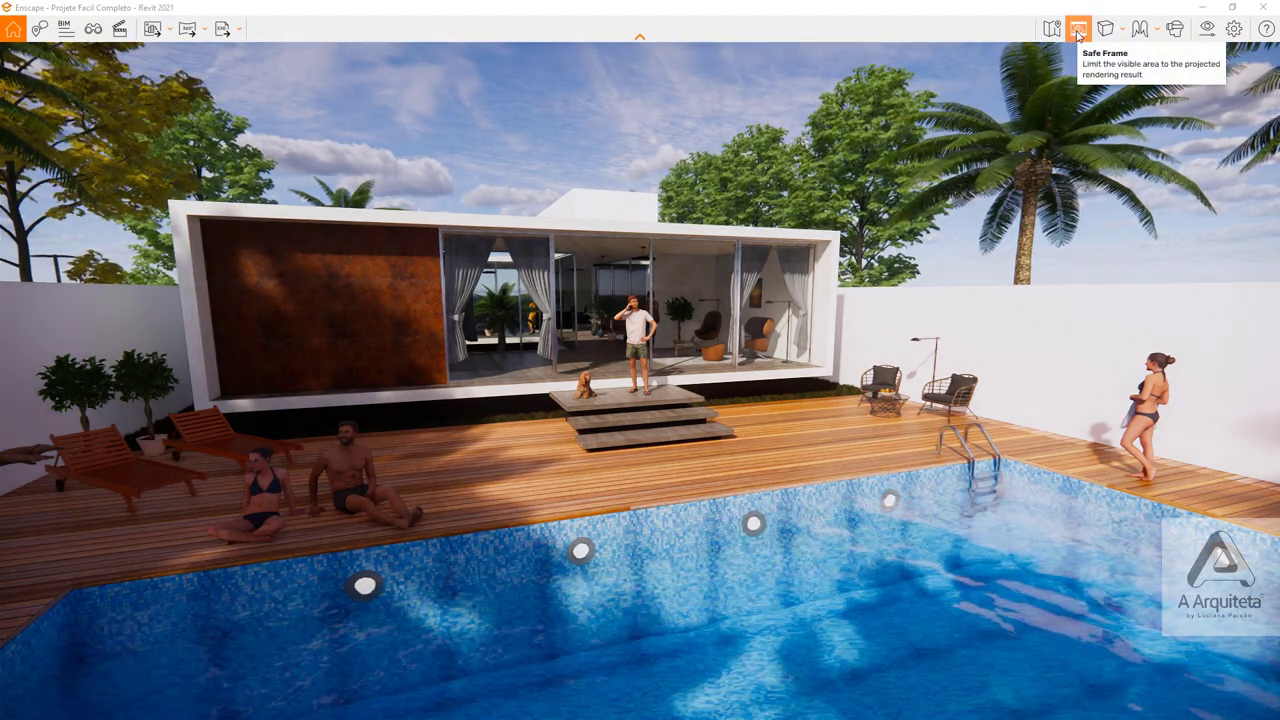
left_click(1077, 33)
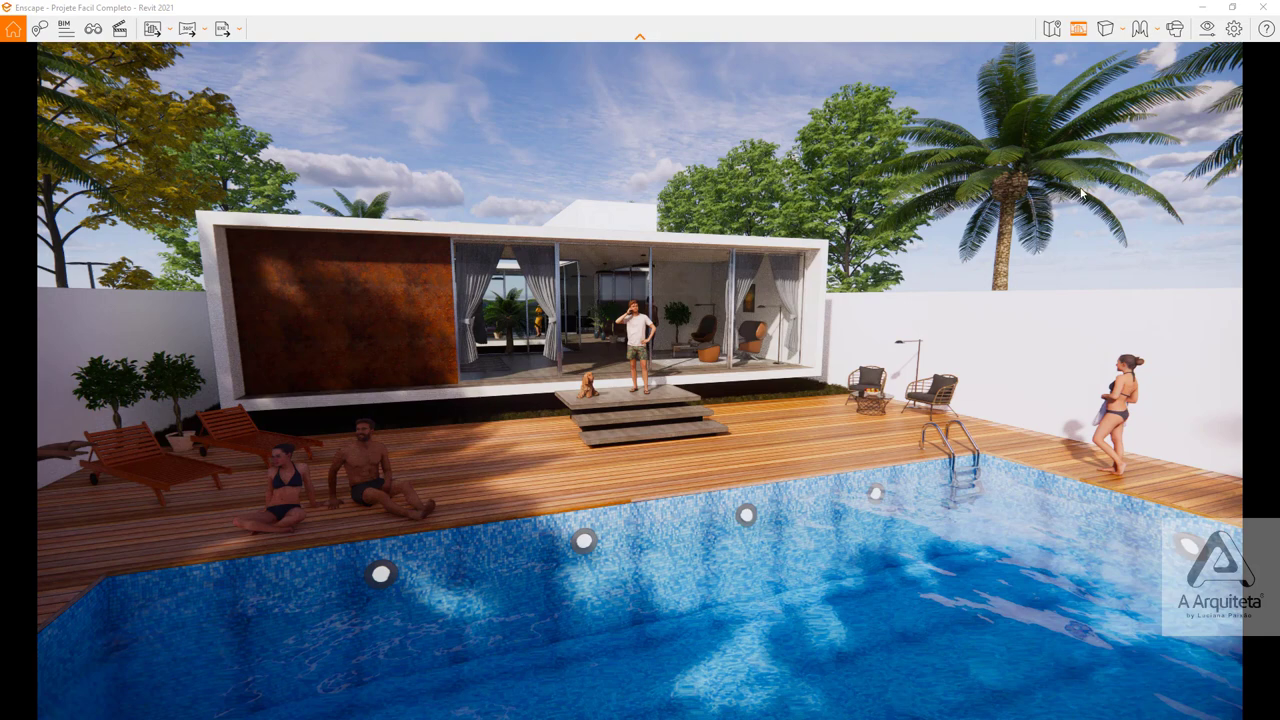
left_click(1082, 34)
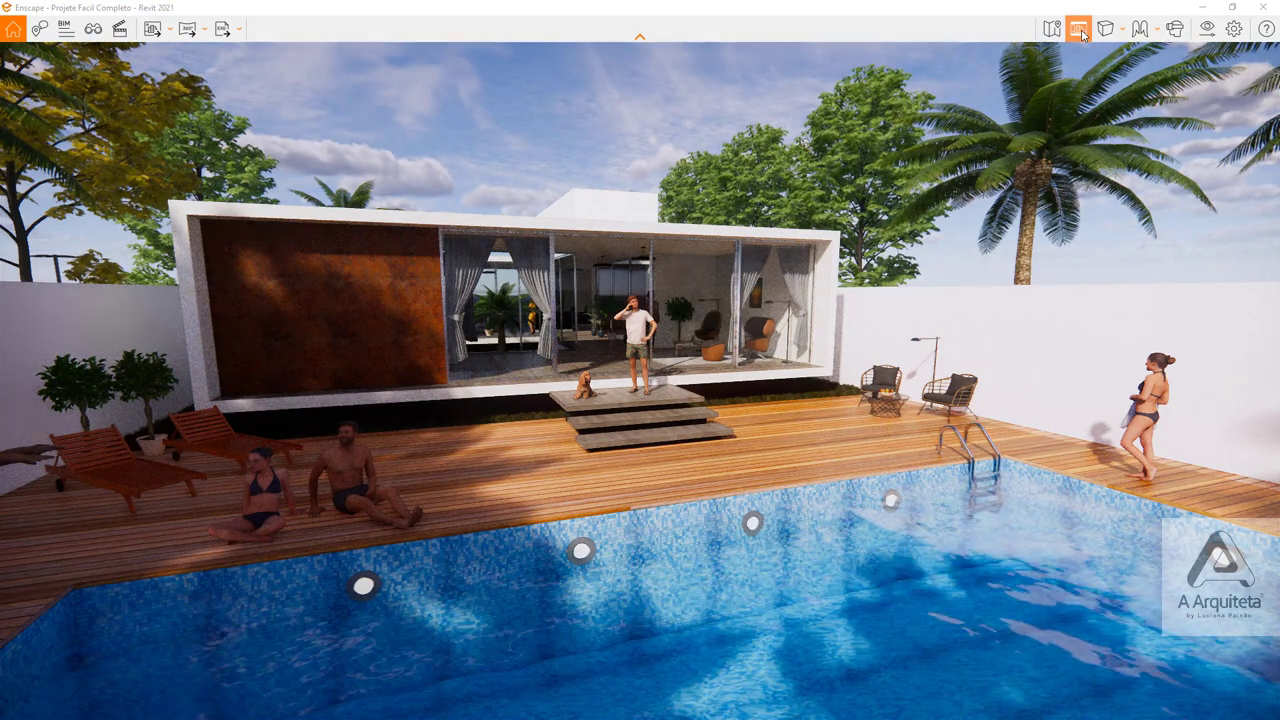
left_click(1082, 34)
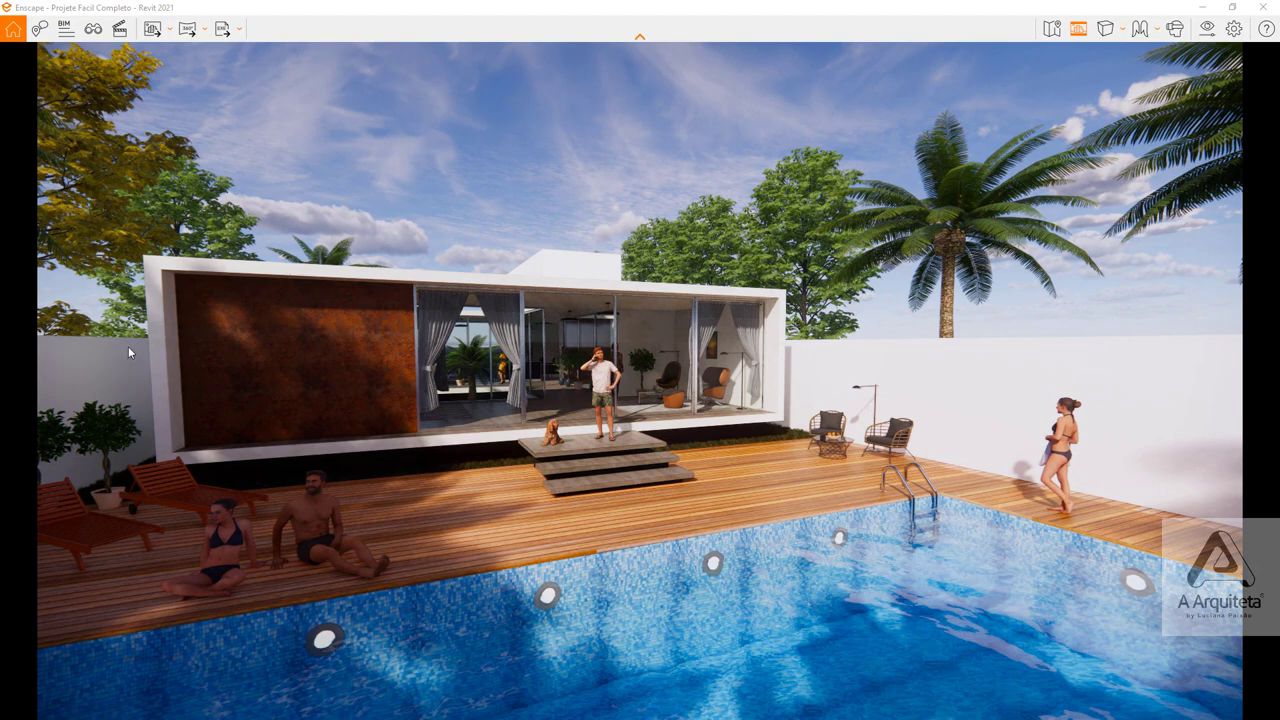
left_click(1082, 28)
mouse_move(1105, 28)
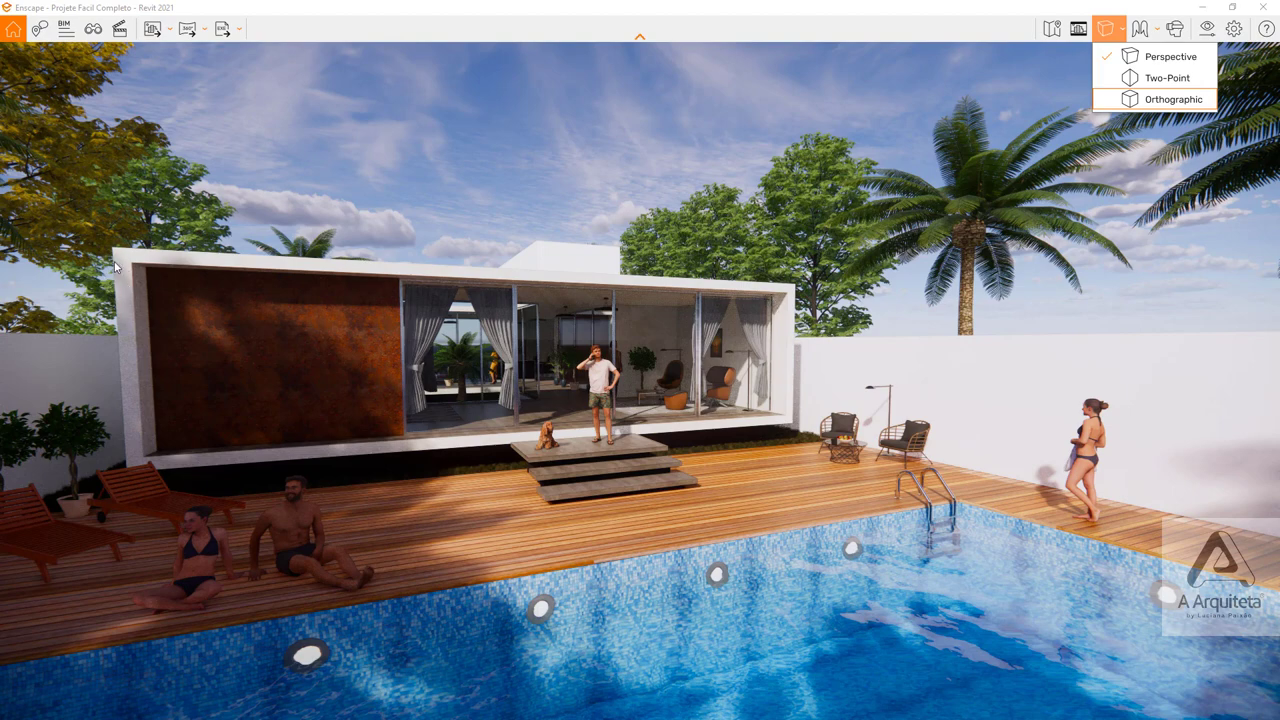
- Try Two-Point projection to straighten verticals, revert to Perspective, and bring up the navigation mode list
left_click(1137, 80)
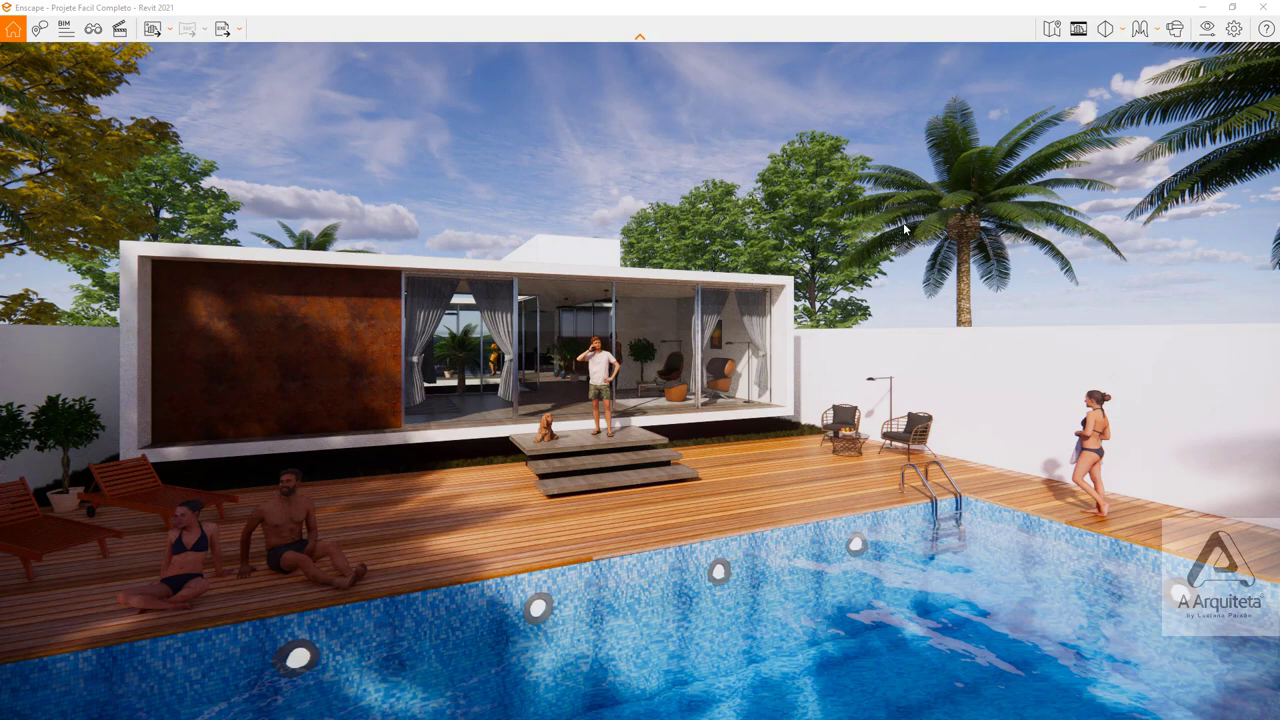
left_click(1123, 32)
left_click(1150, 76)
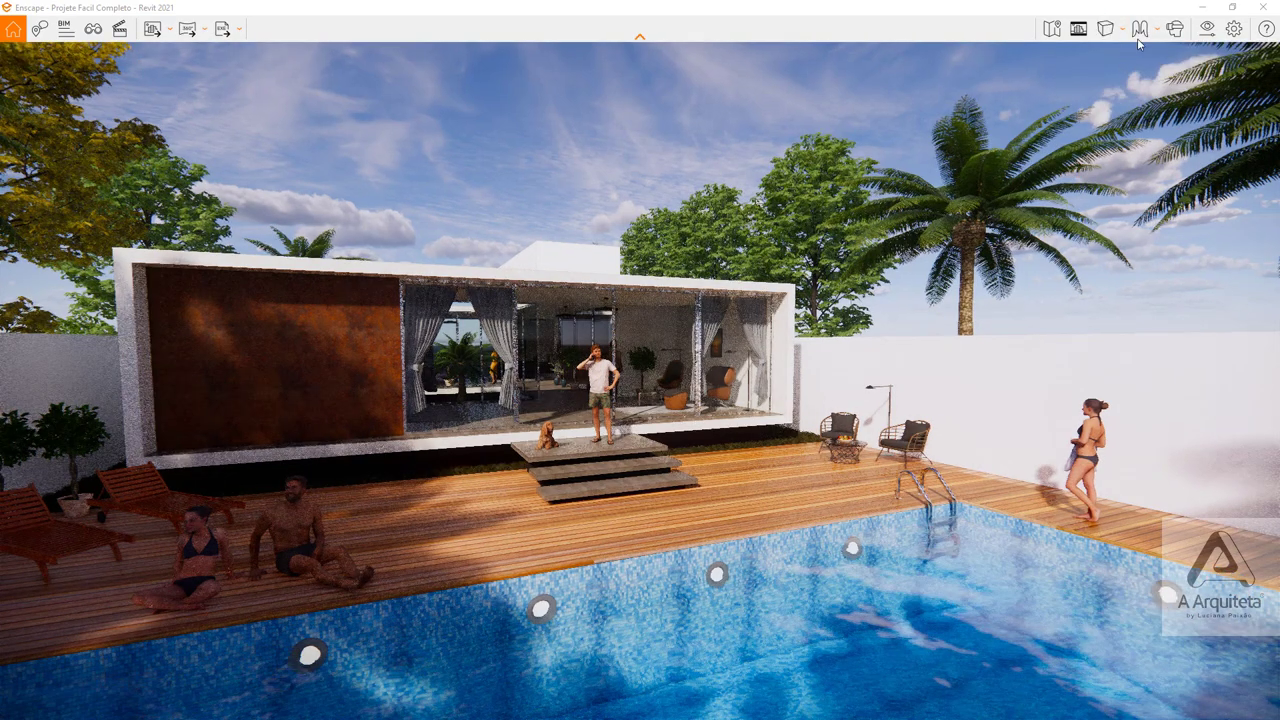
left_click(1158, 30)
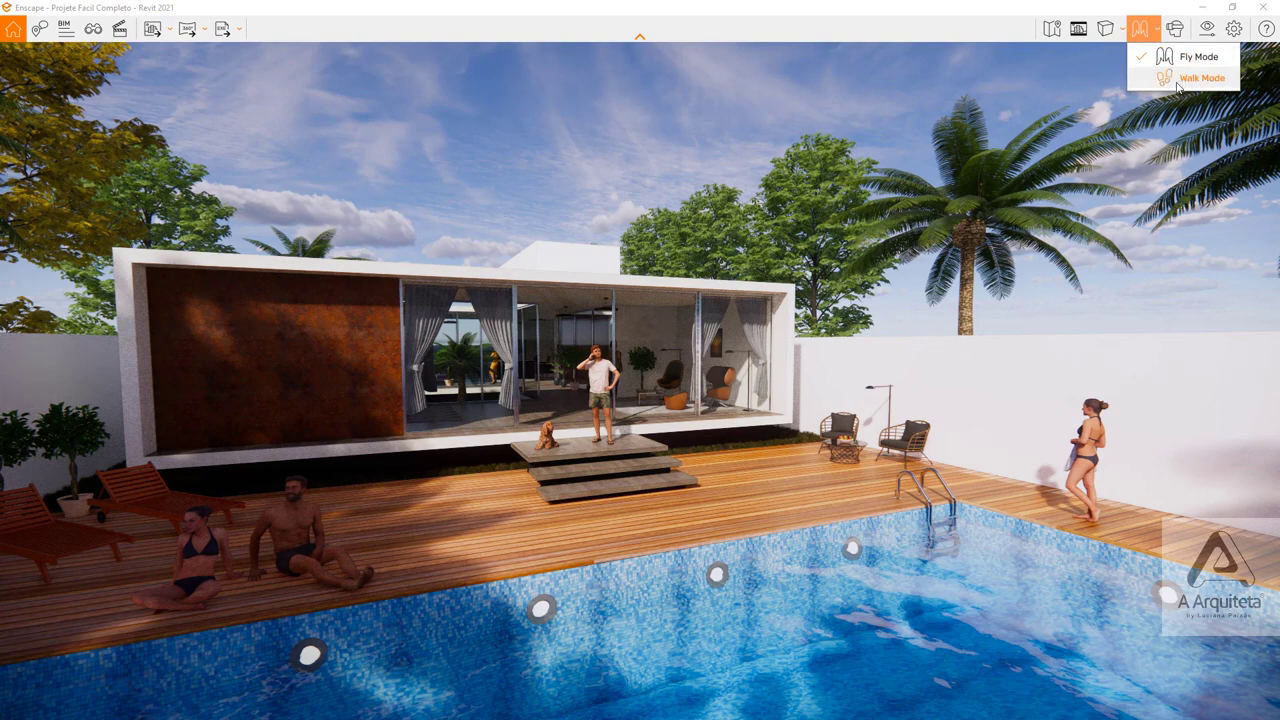
- Switch navigation to Walk Mode at eye height, then set it back to Fly Mode
left_click(1180, 79)
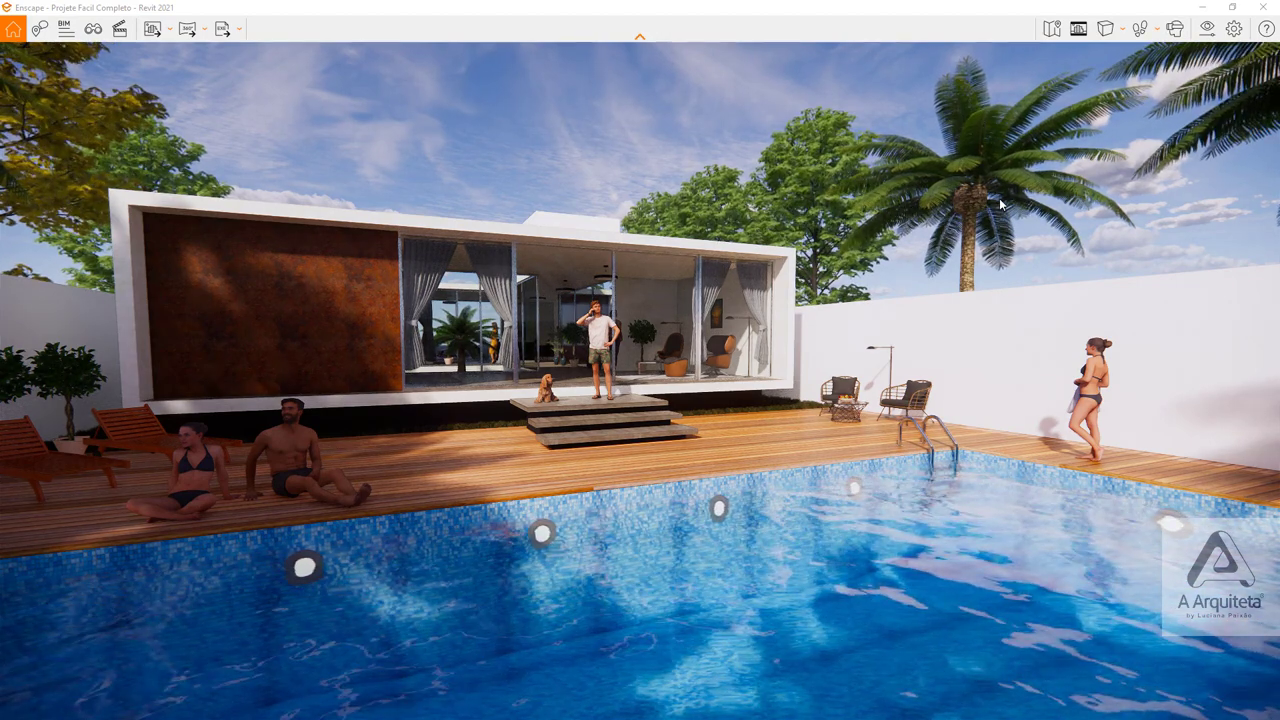
left_click(1158, 30)
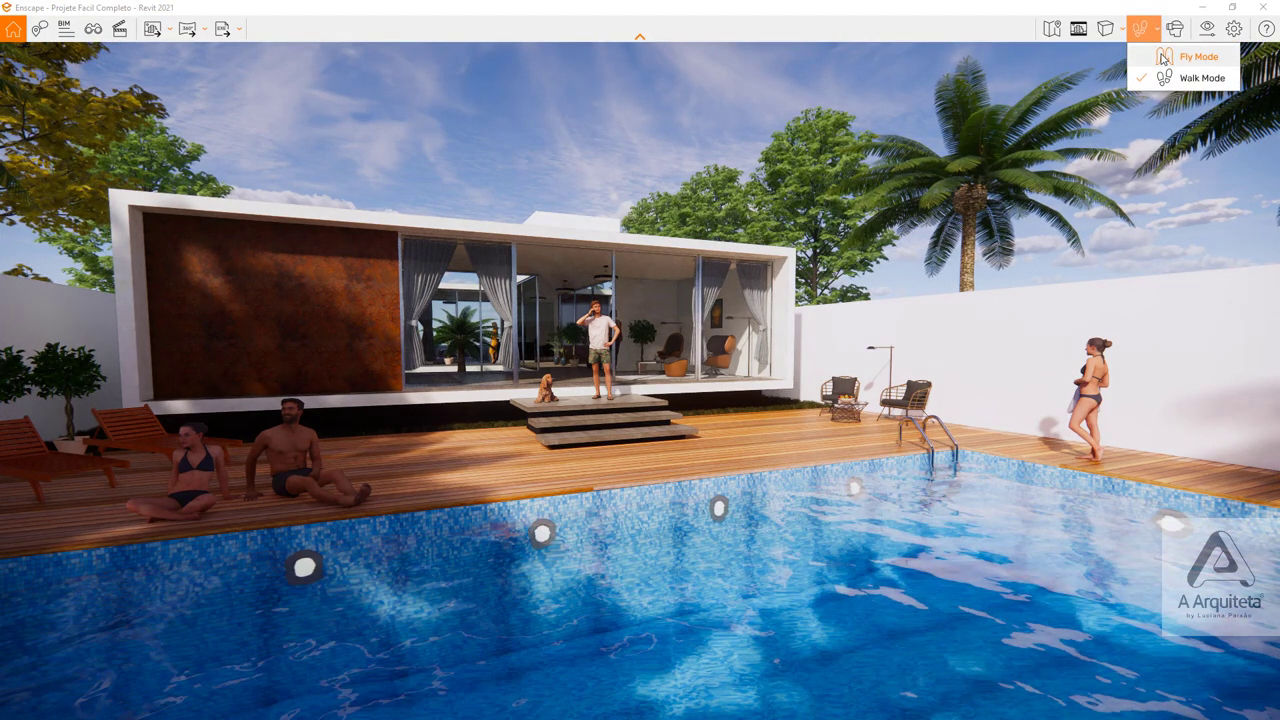
left_click(1157, 58)
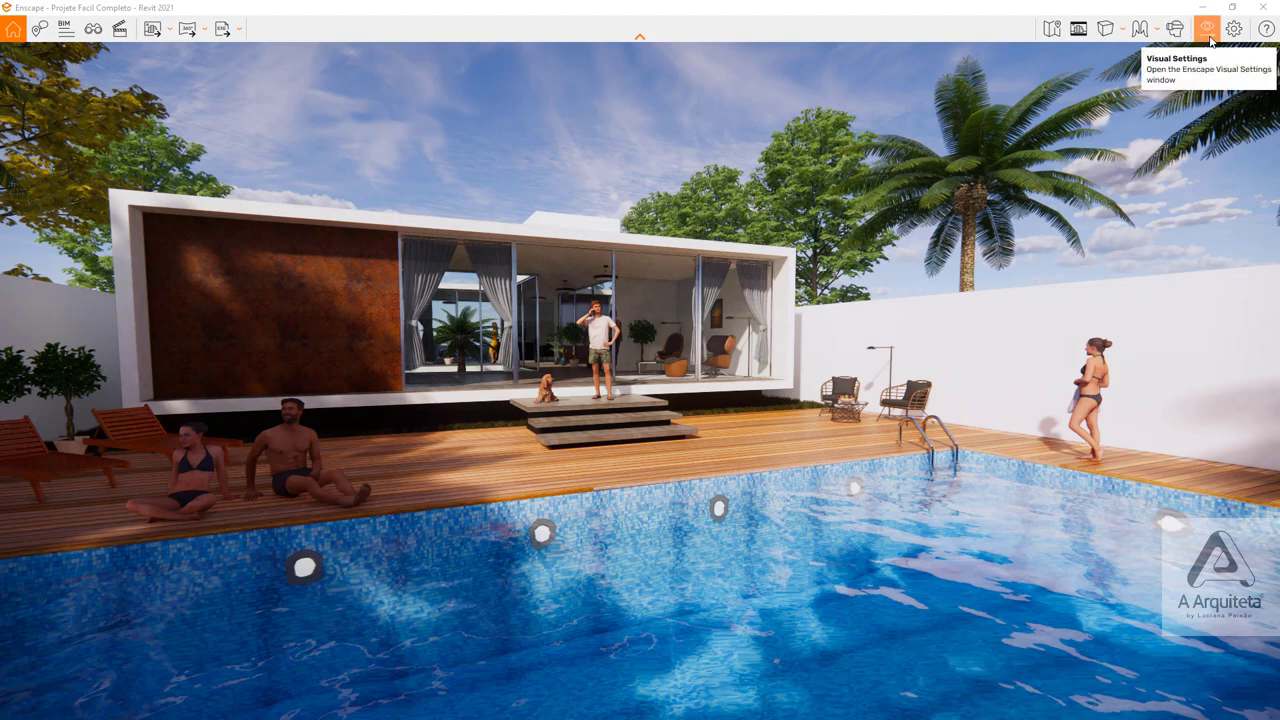
- Preview the render in White style mode via Visual Settings, then set Mode back to None
left_click(1207, 29)
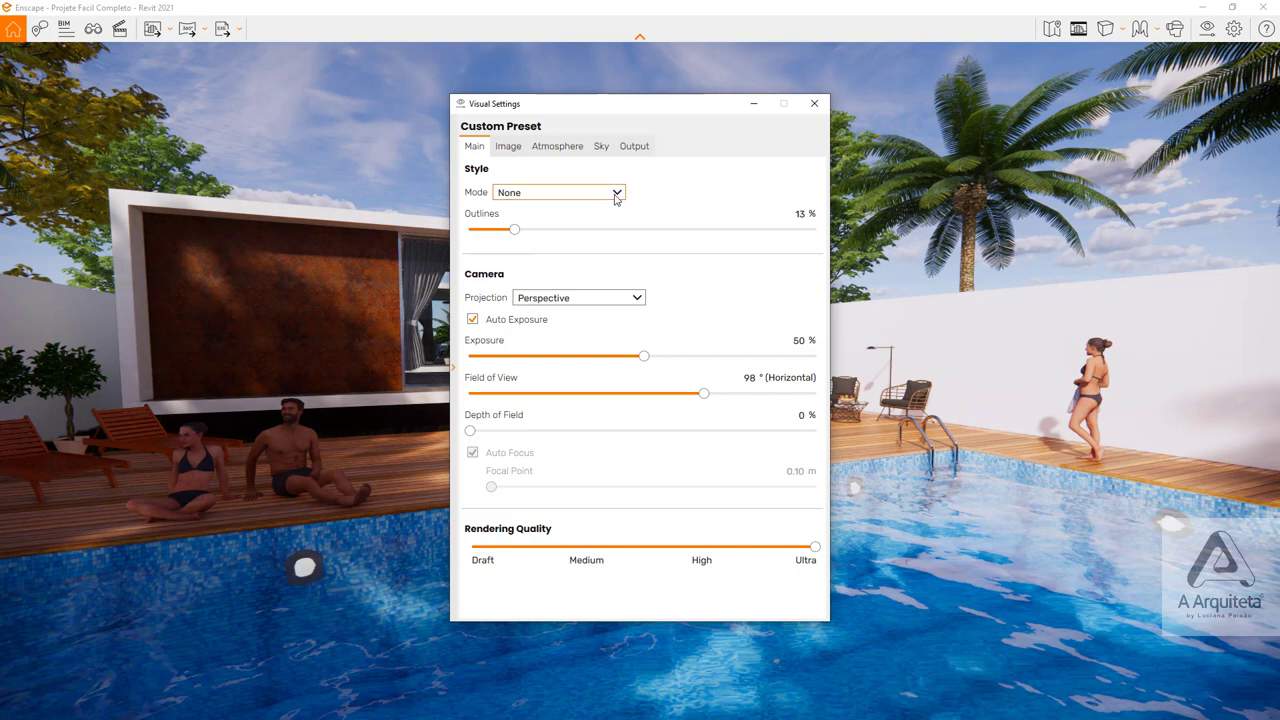
left_click(617, 193)
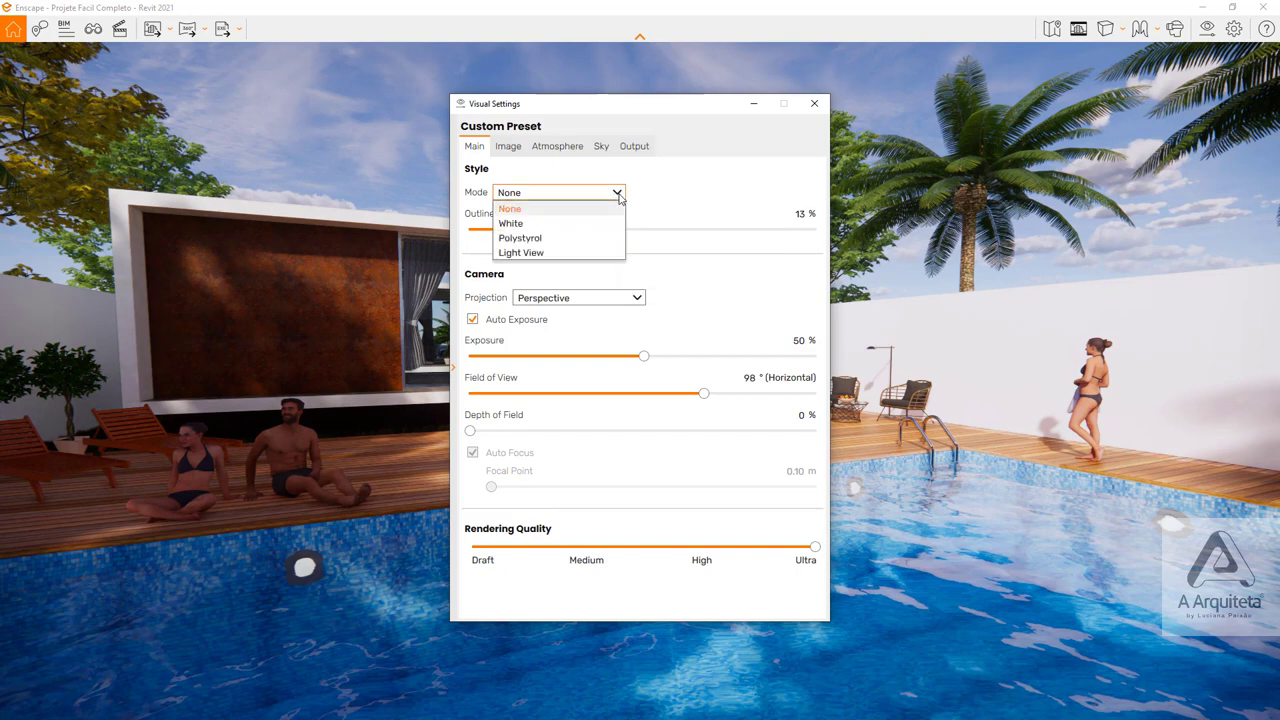
left_click(546, 224)
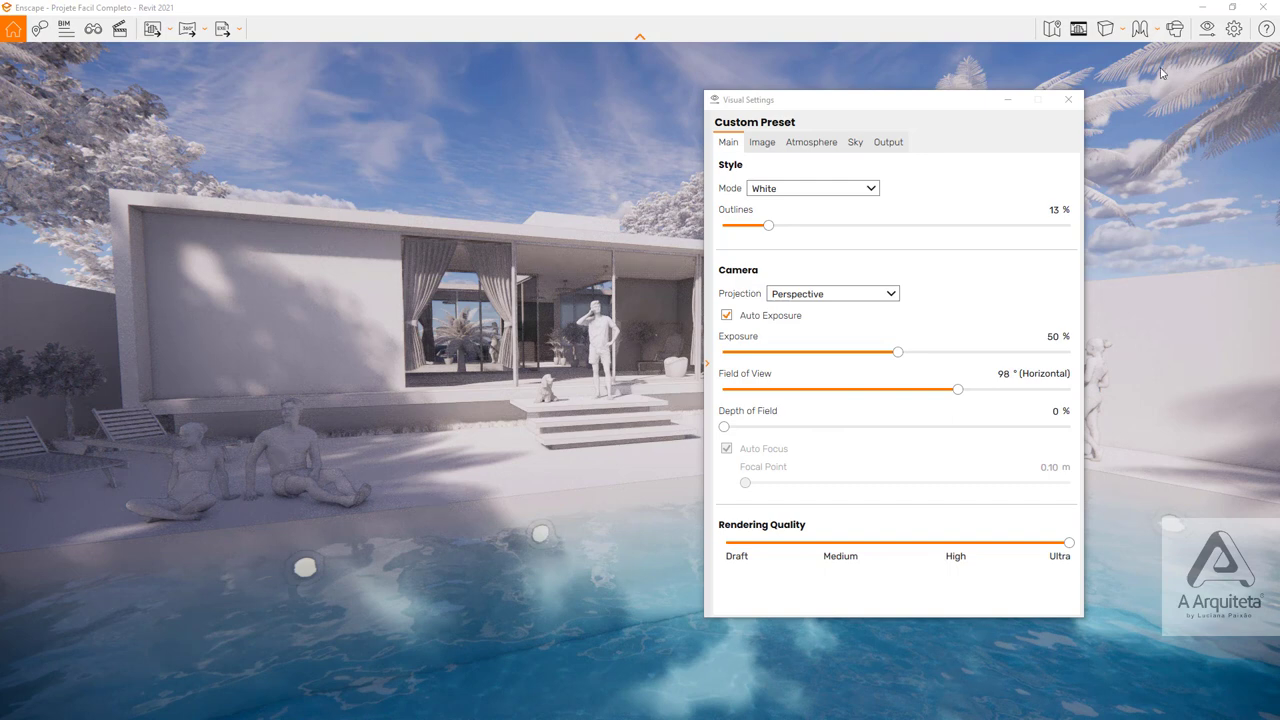
mouse_move(858, 100)
left_mouse_down()
mouse_move(1105, 216)
mouse_move(788, 112)
left_mouse_up()
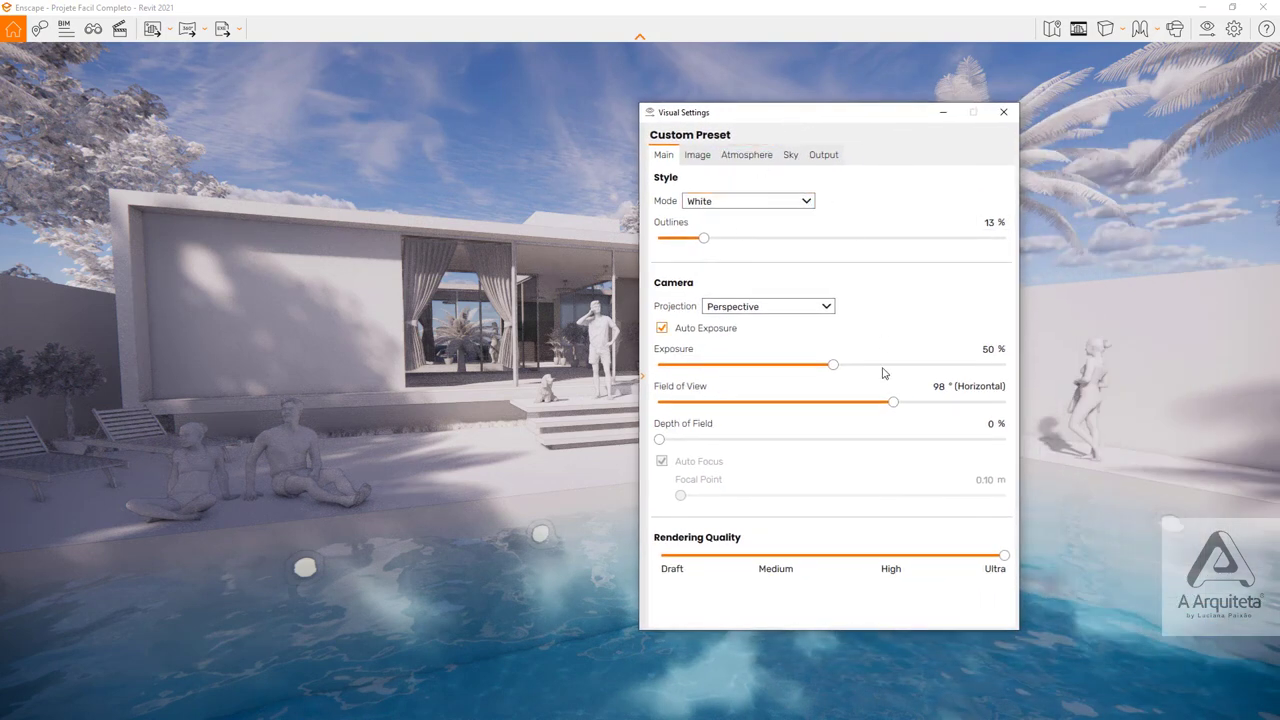
left_click(767, 203)
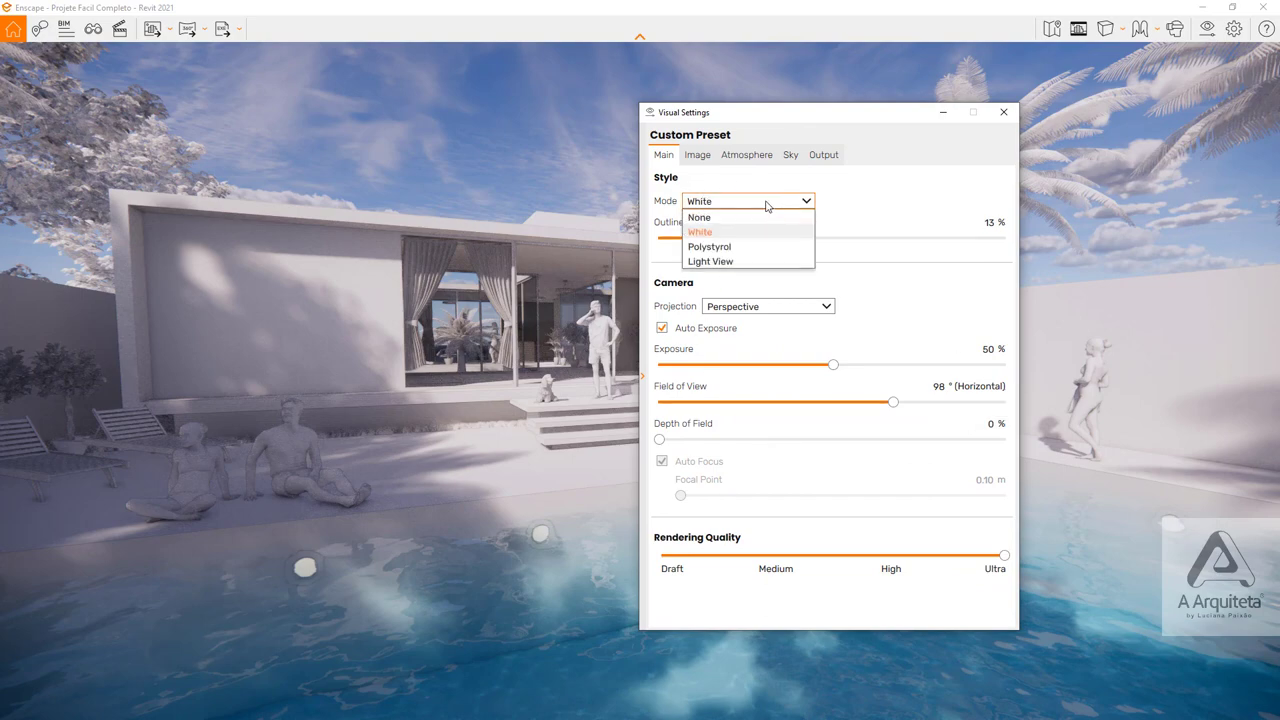
left_click(731, 220)
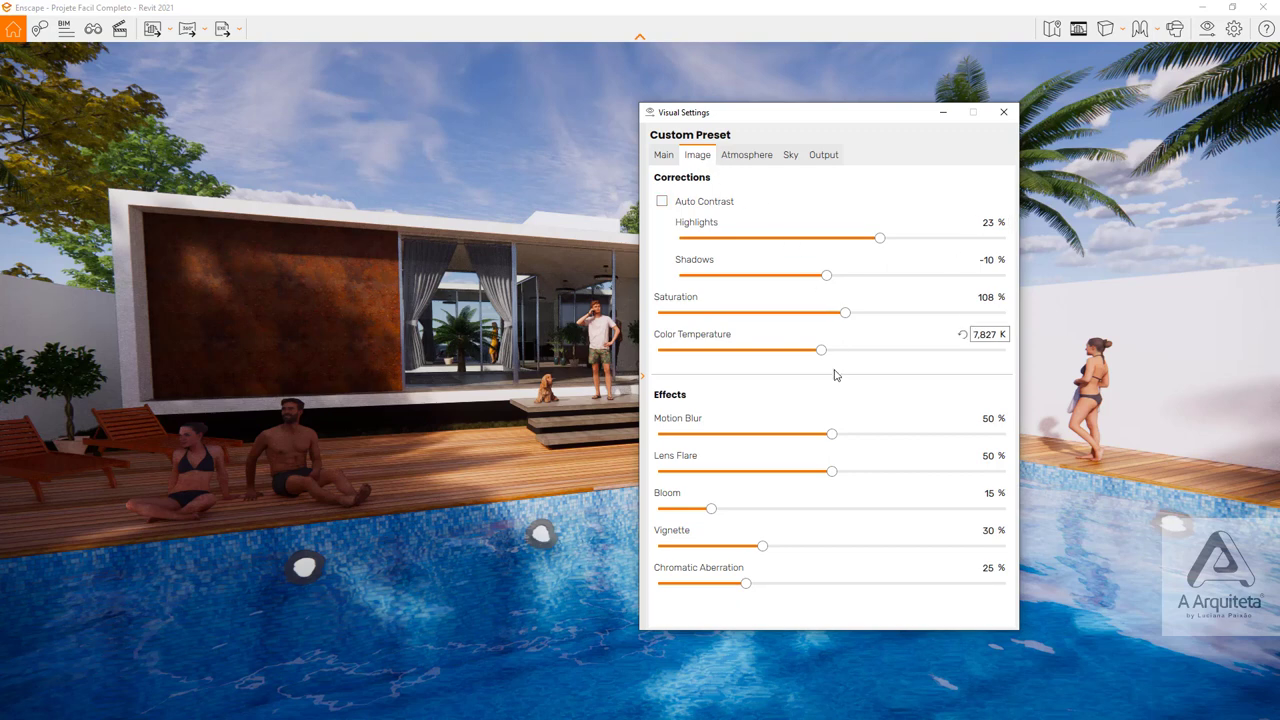
- Browse the Atmosphere and Sky settings, keeping horizon Source on Clear, then view Output settings
left_click(746, 158)
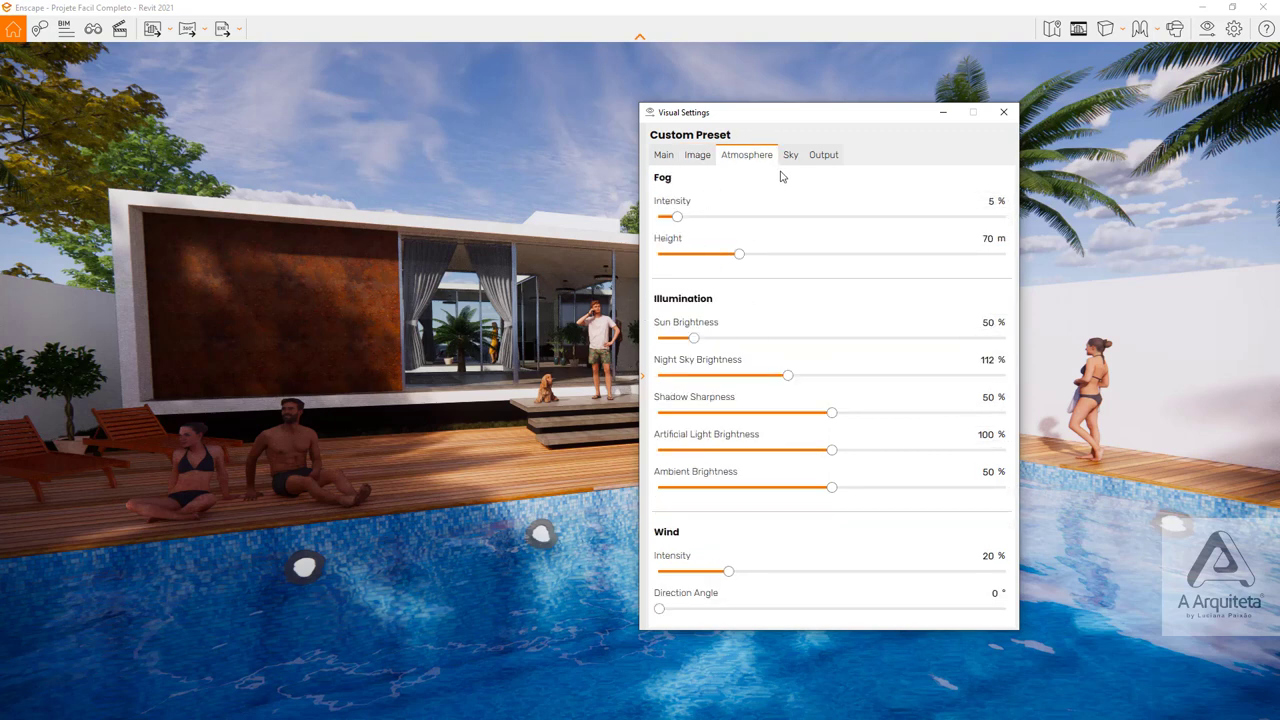
left_click(790, 155)
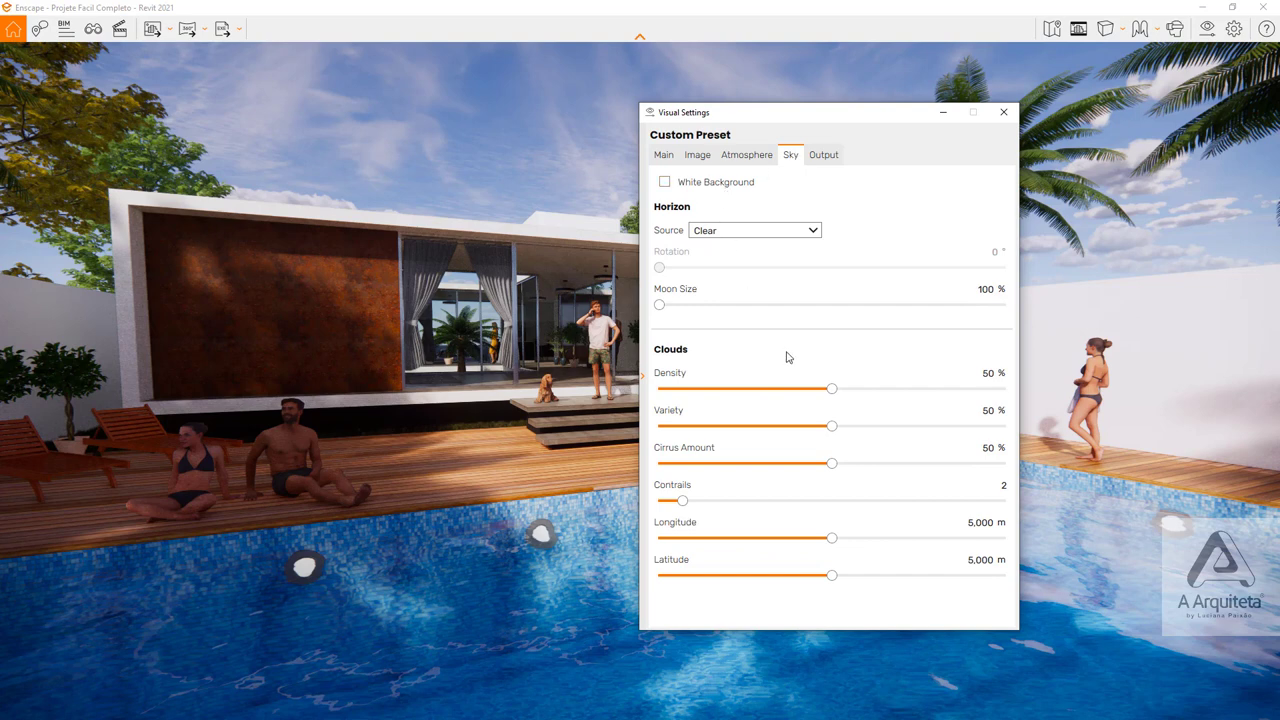
left_click(808, 229)
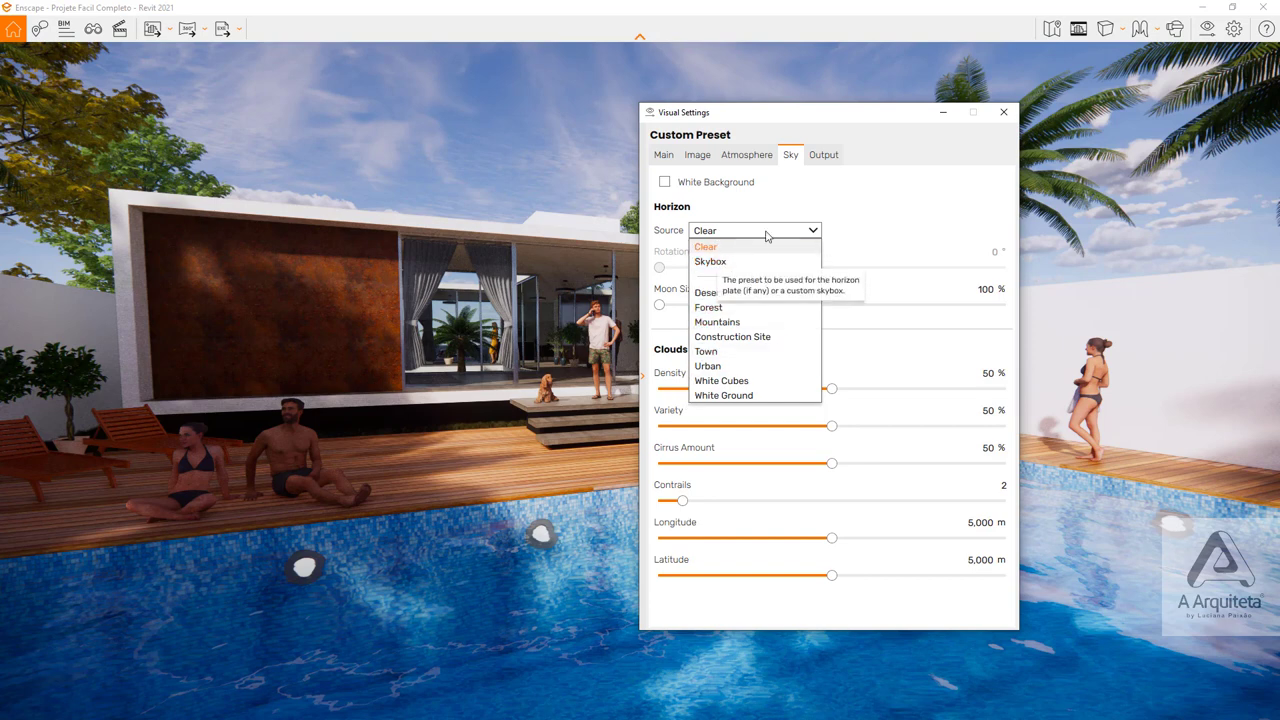
left_click(838, 204)
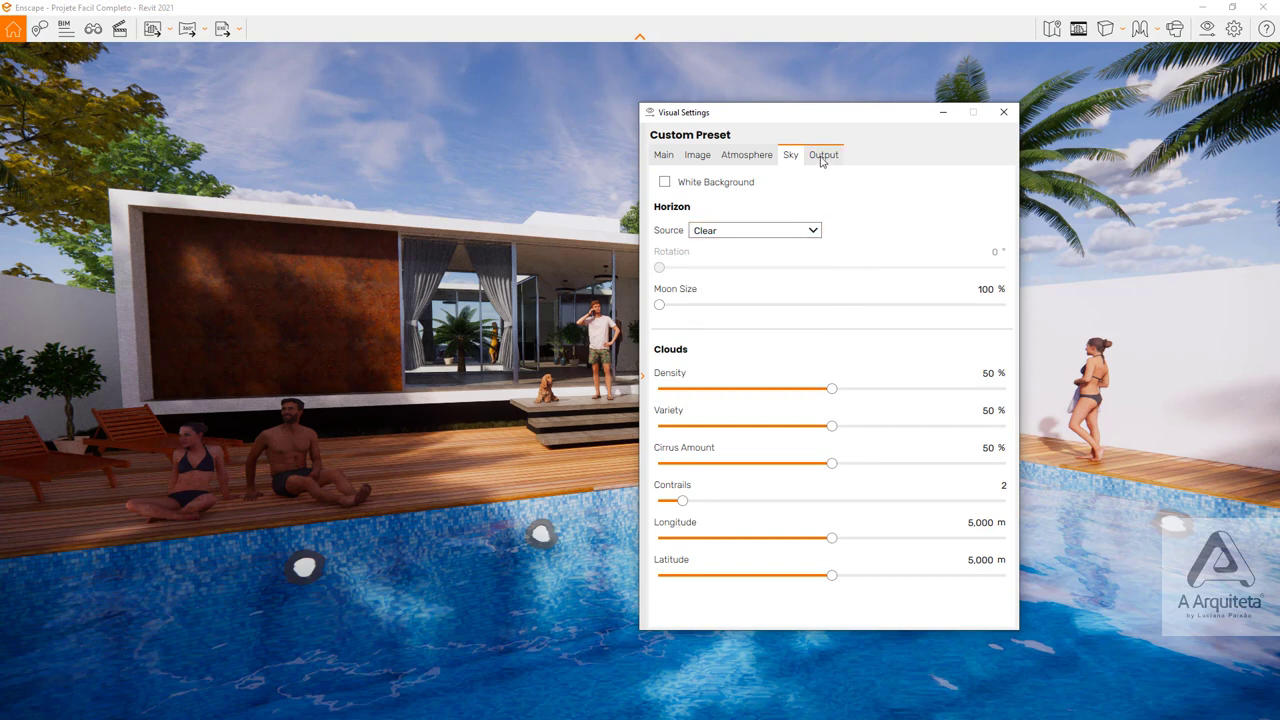
left_click(822, 158)
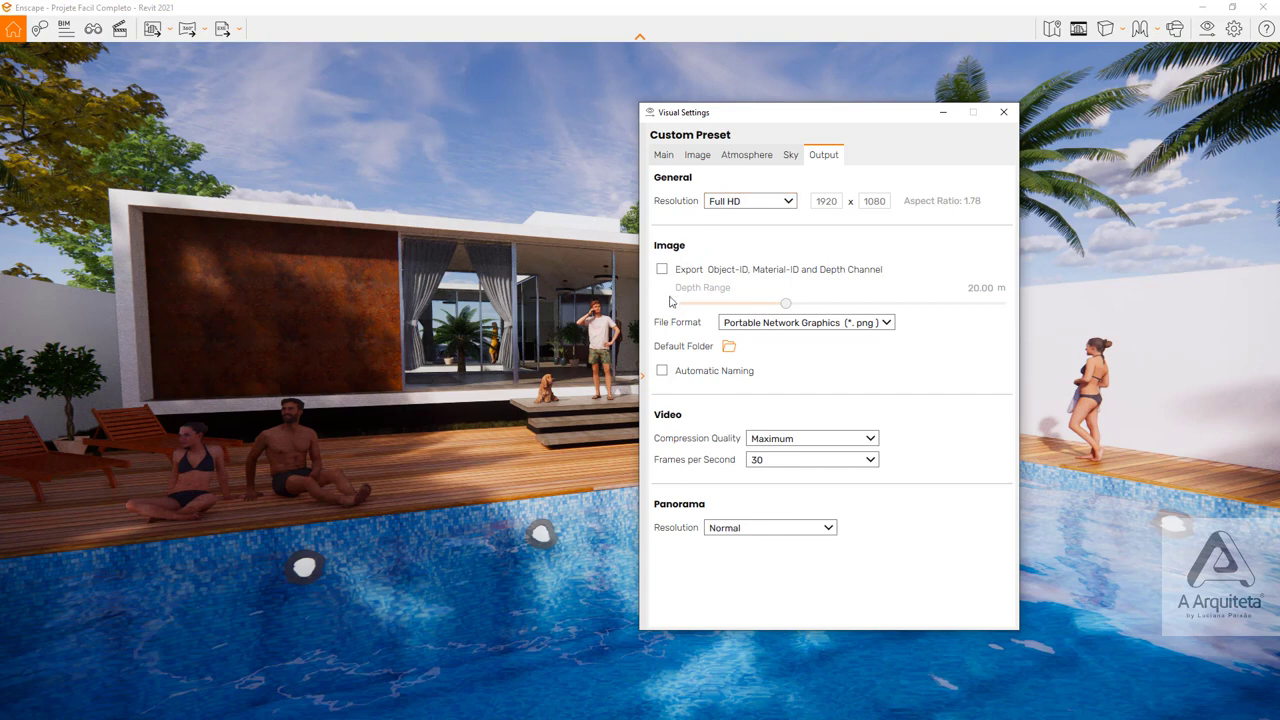
- Review the output resolution choices, leaving resolution at Full HD 1920 × 1080
left_click(783, 204)
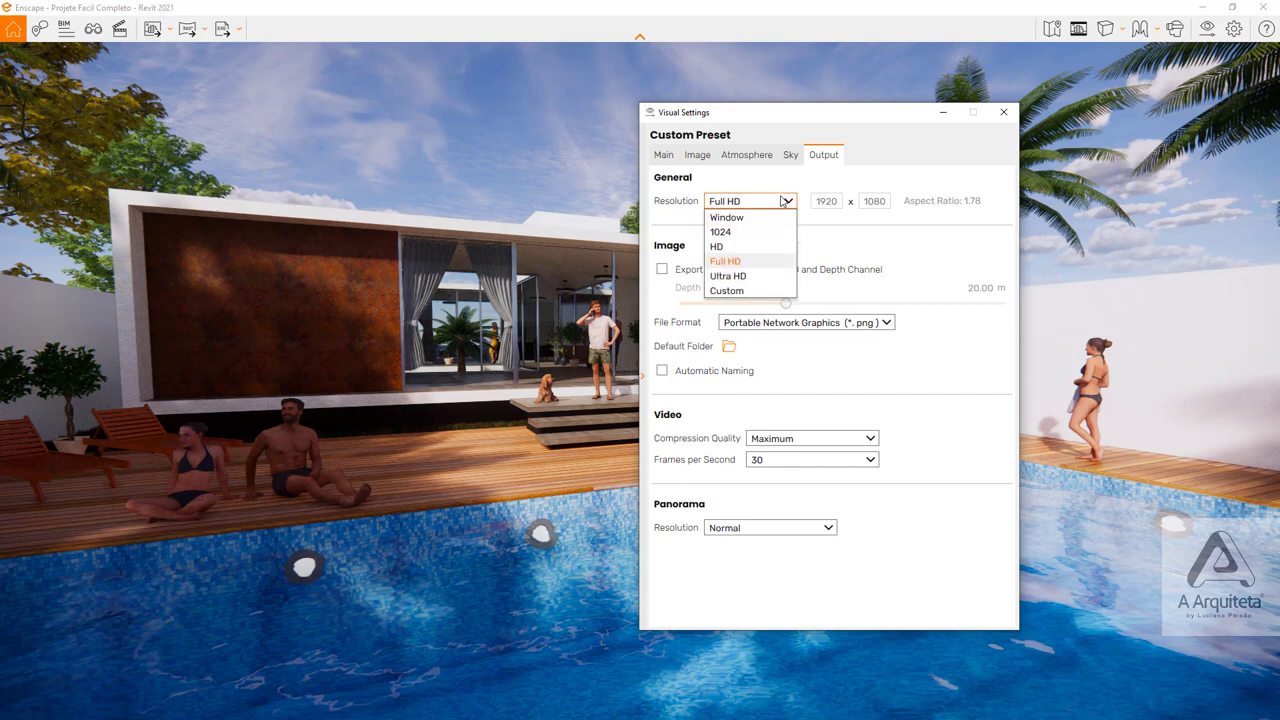
left_click(865, 173)
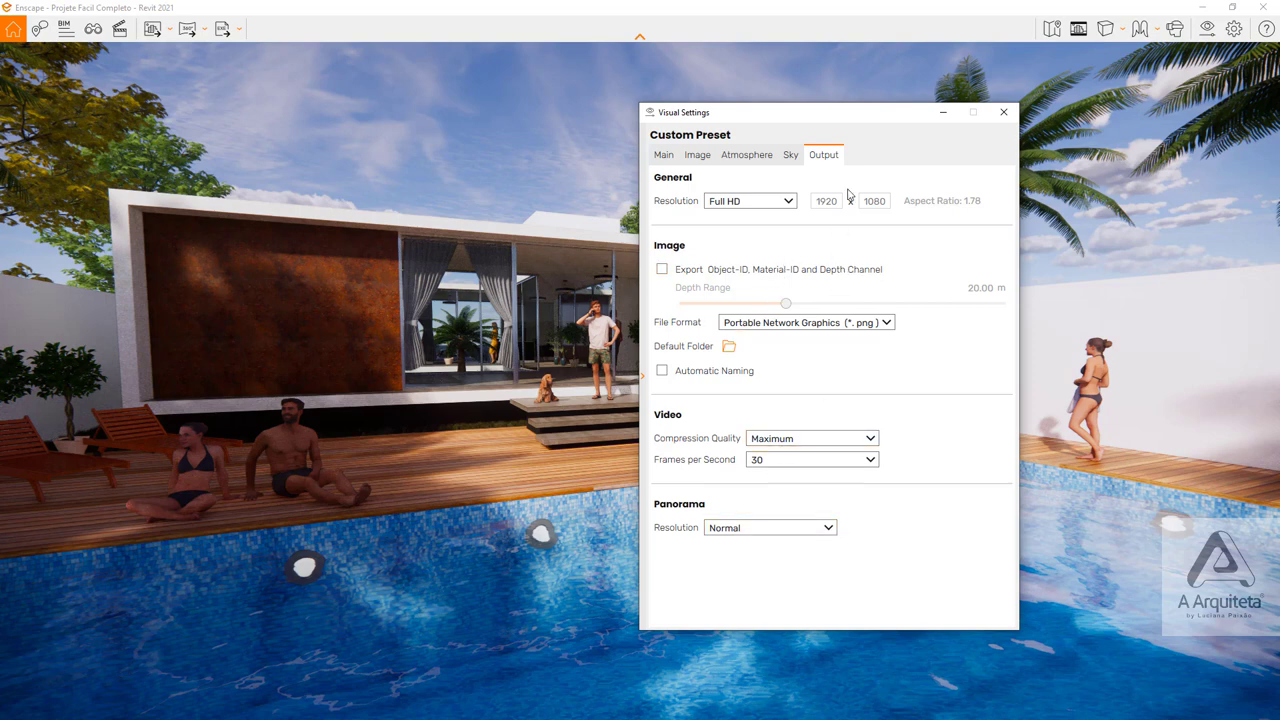
- Return to the Main tab, close Visual Settings, and bring up Renderer Window Settings
left_click(665, 157)
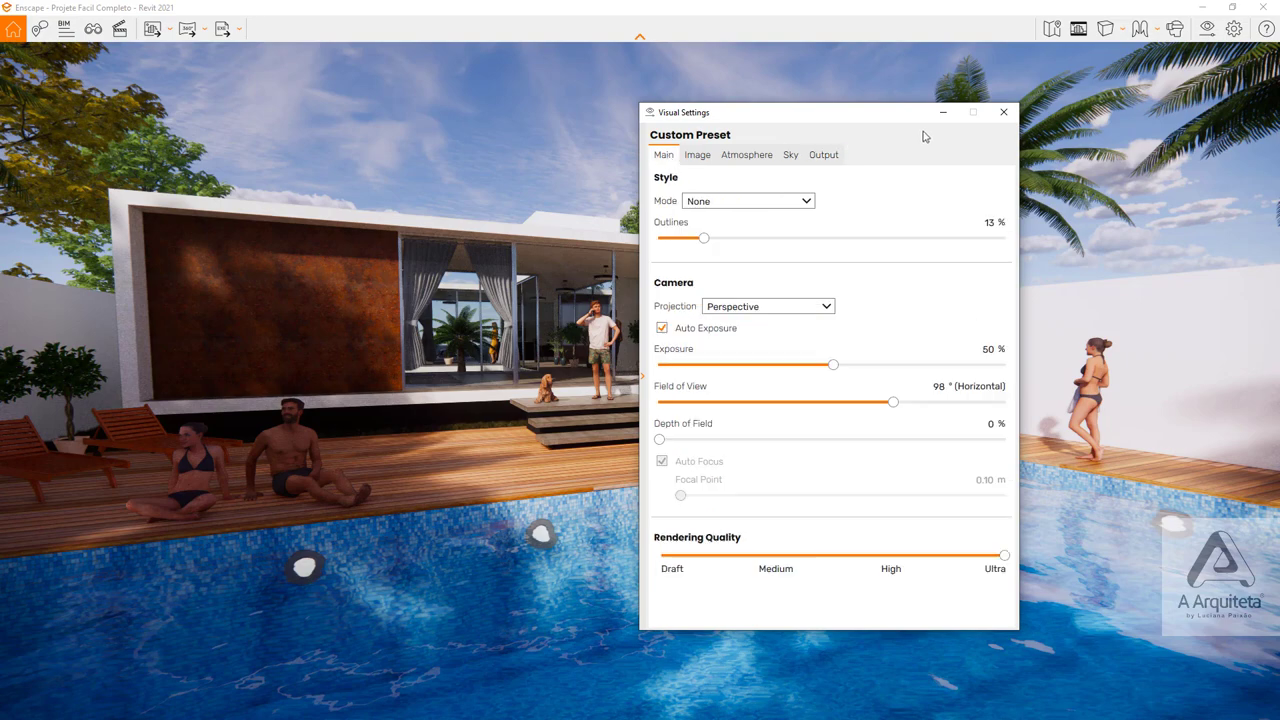
left_click(1004, 114)
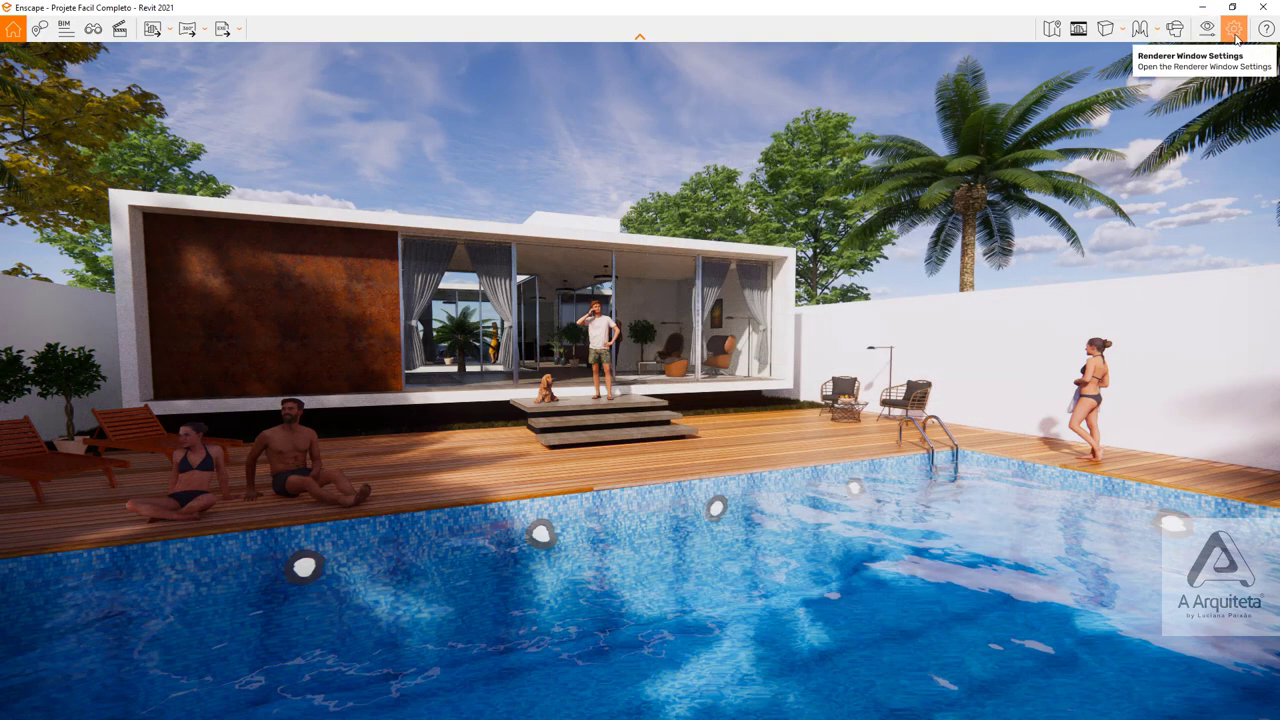
left_click(1236, 38)
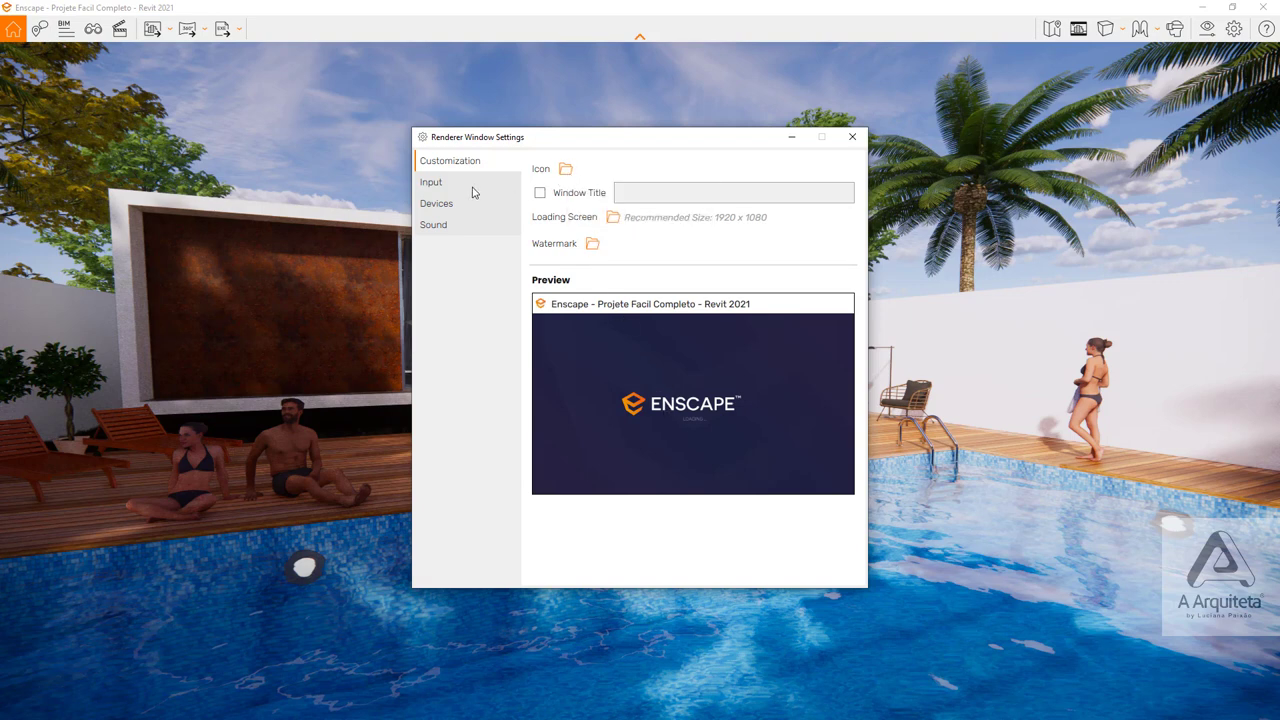
- Review the Input, Devices, Sound and Customization pages, then close Renderer Window Settings
left_click(442, 186)
left_click(436, 206)
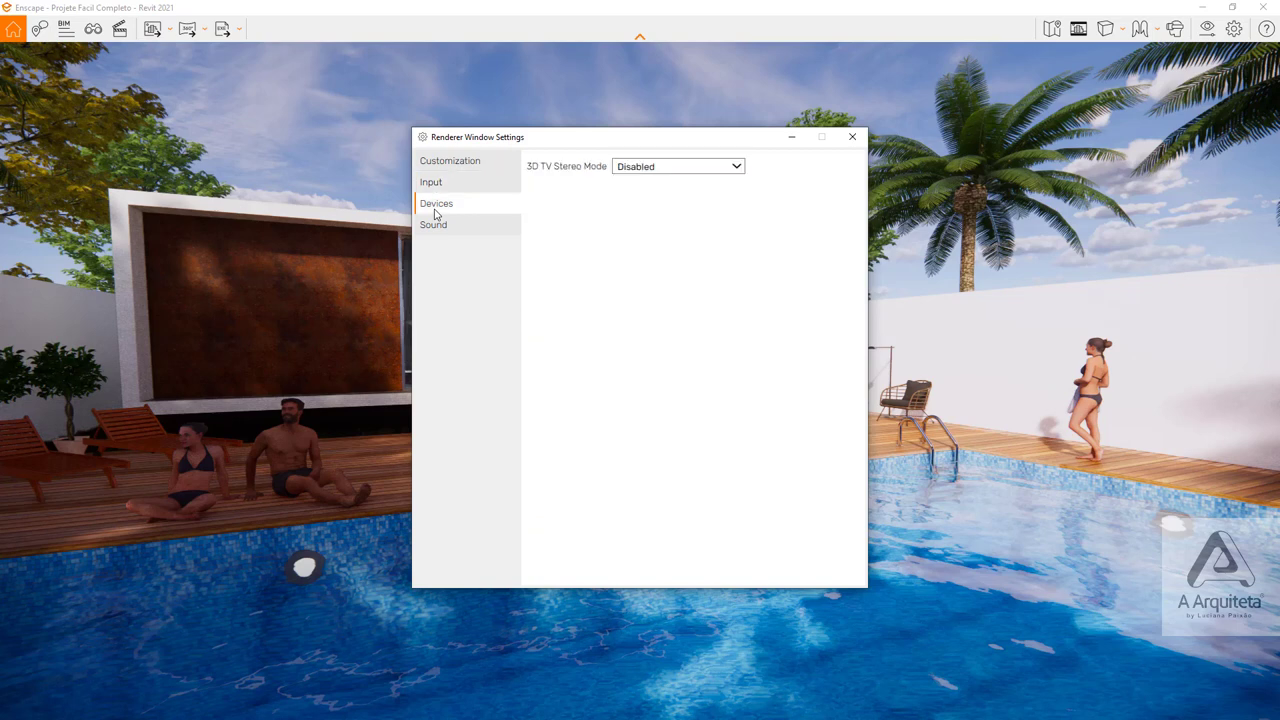
left_click(438, 225)
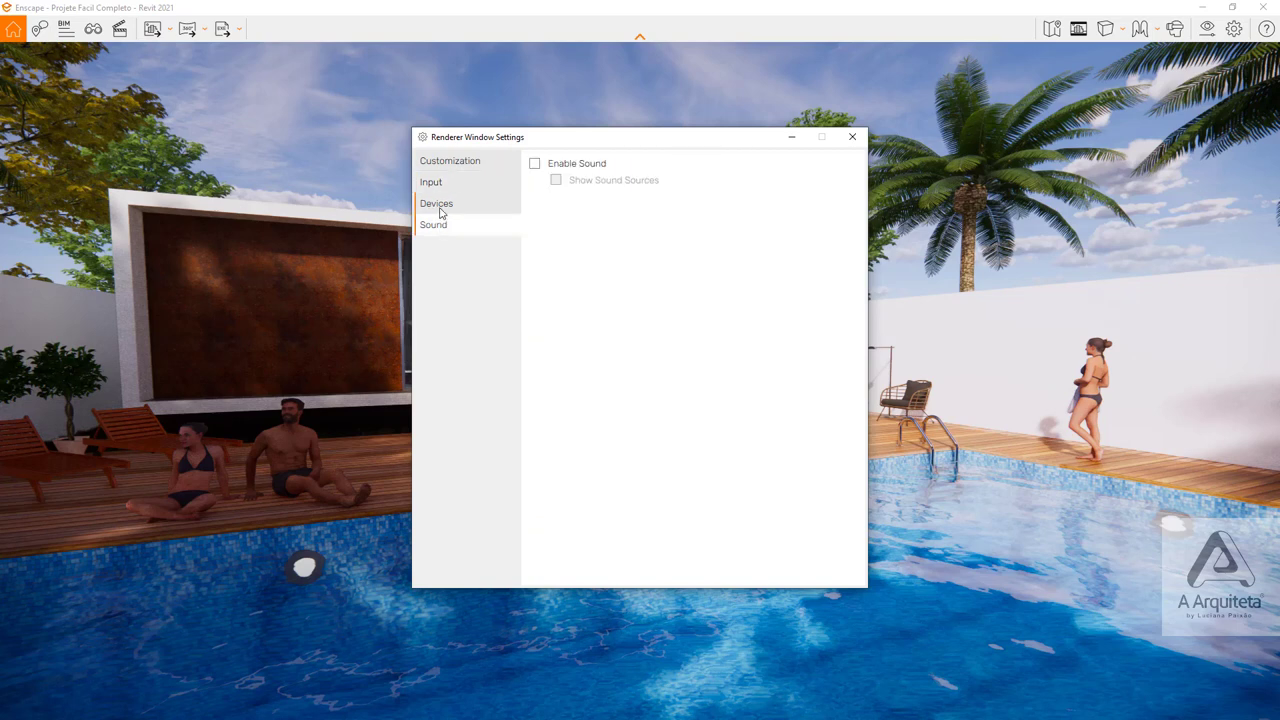
left_click(441, 205)
left_click(443, 187)
left_click(450, 168)
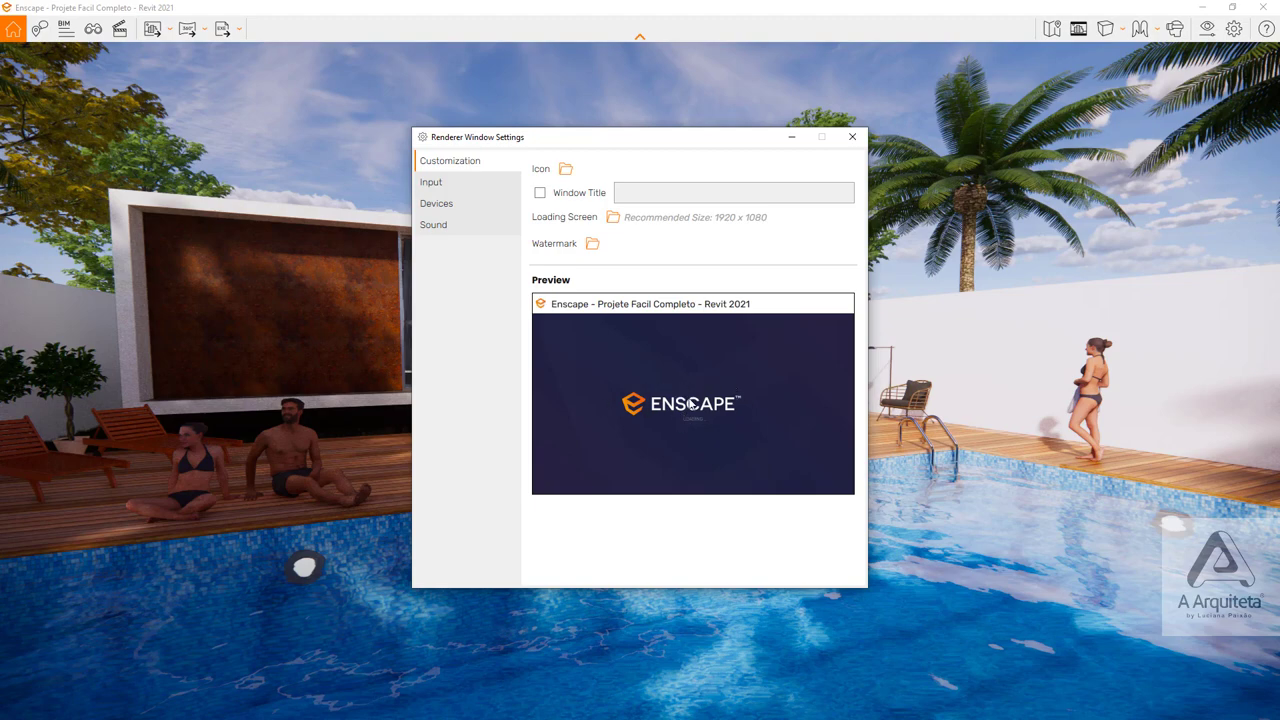
left_click(852, 137)
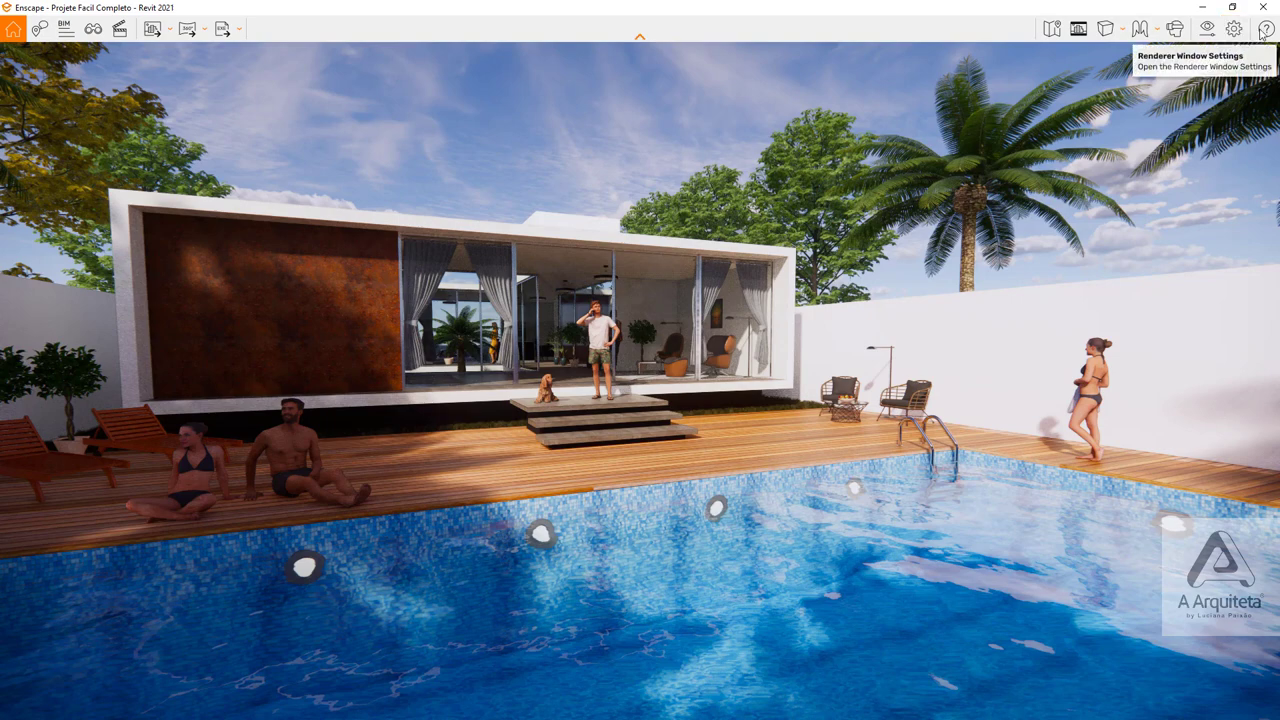
left_click(1264, 29)
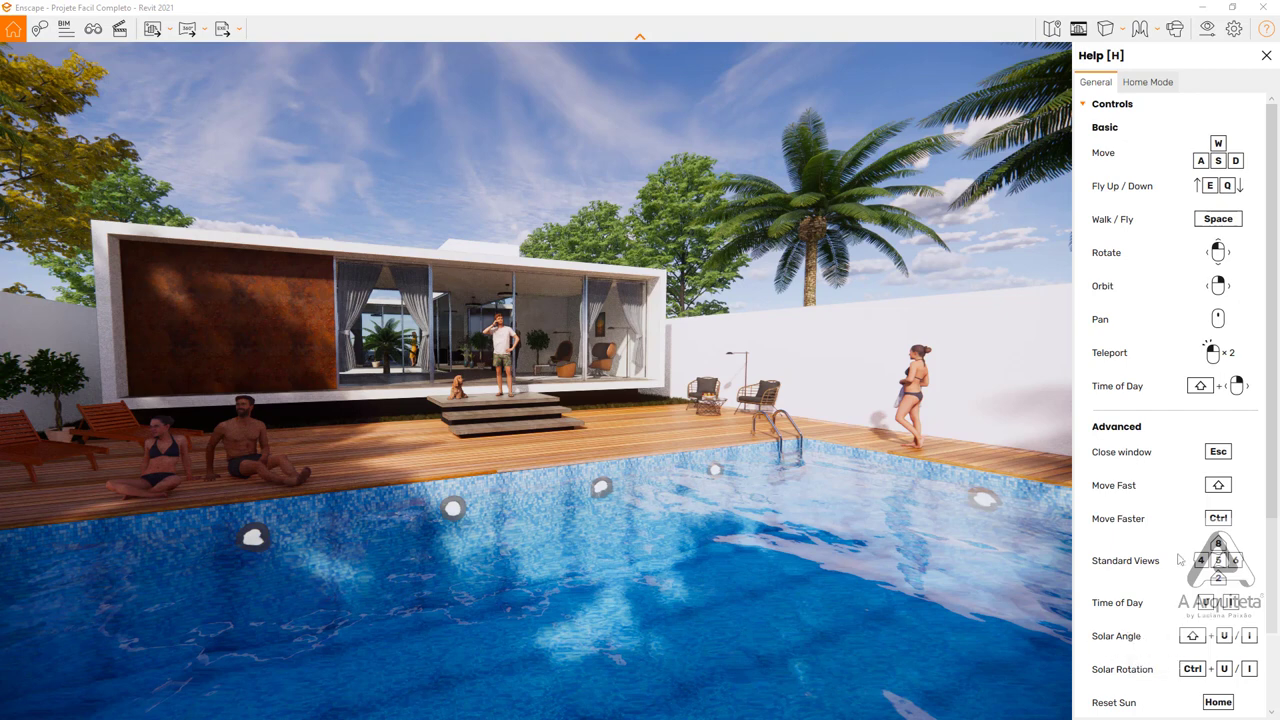
left_click(1268, 56)
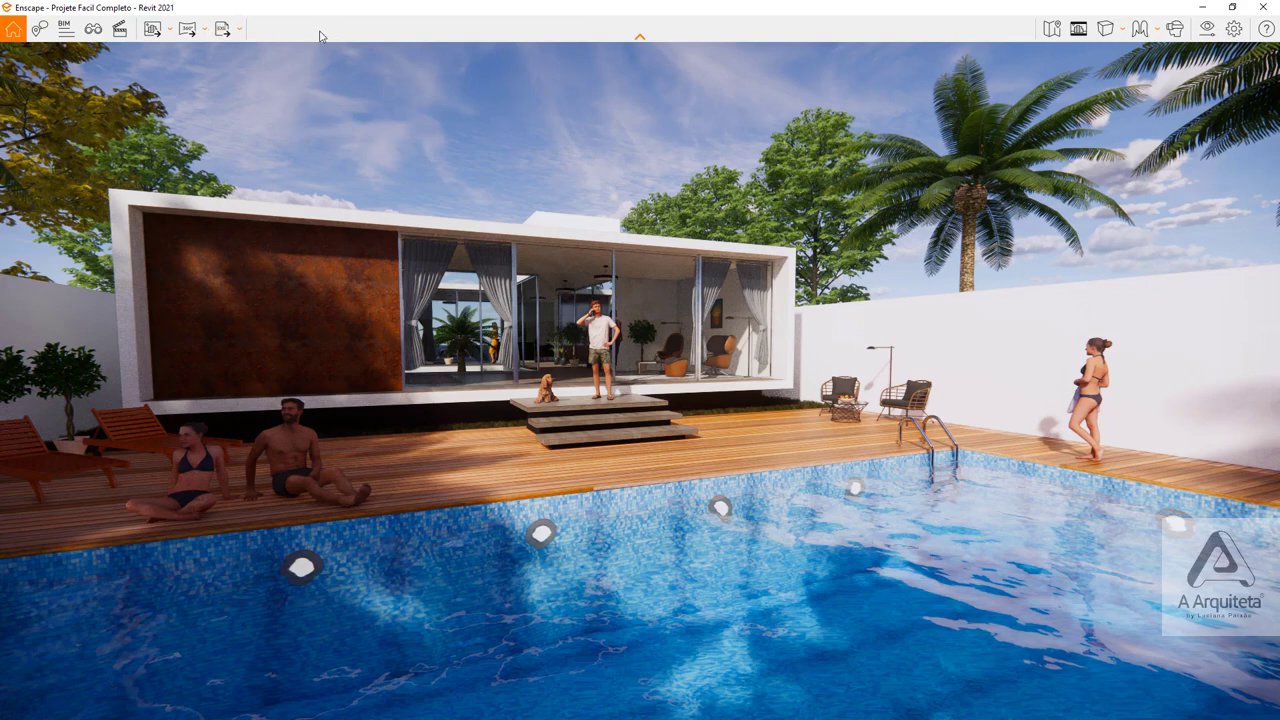
left_click(639, 35)
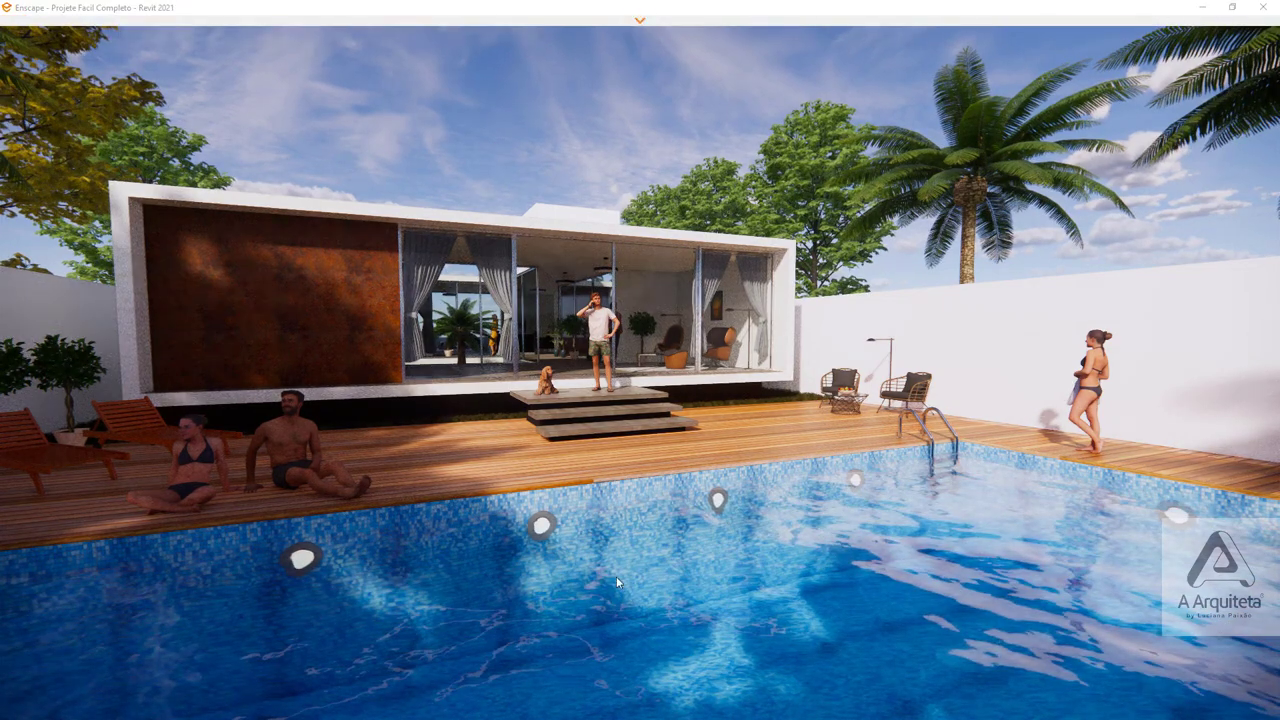
left_click_drag(853, 273, 820, 270)
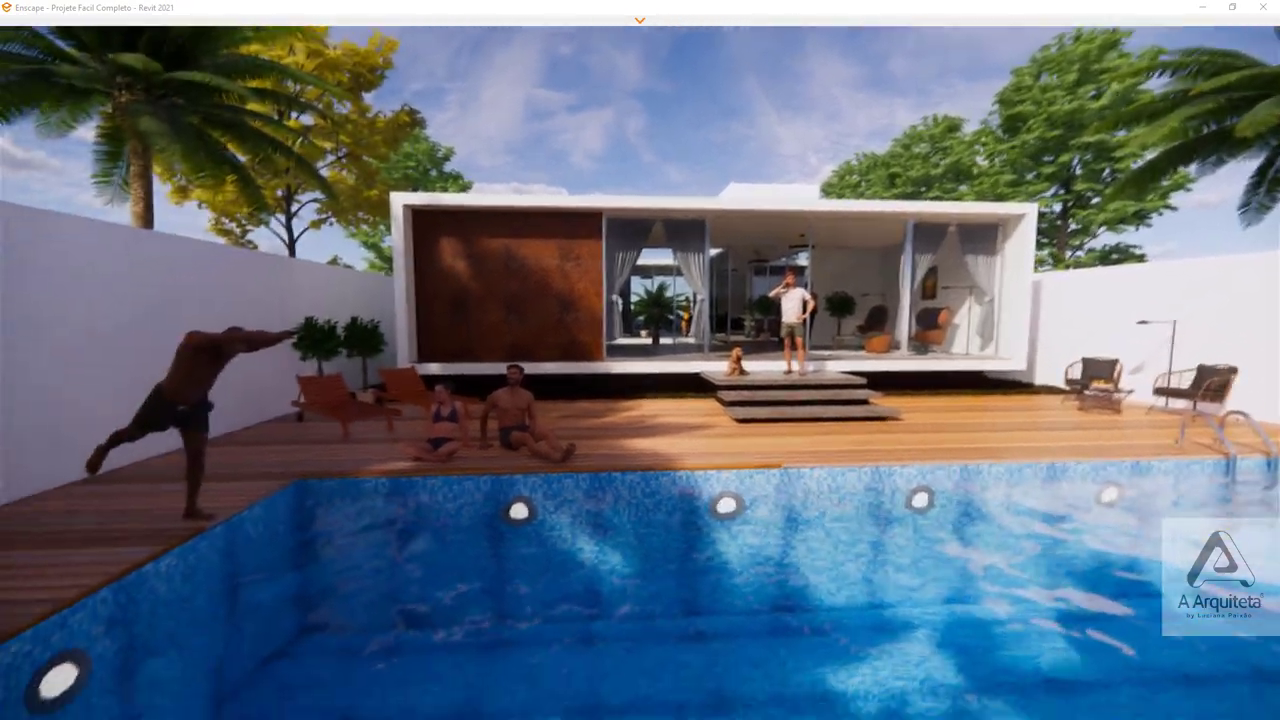
scroll(705, 101, "down", 3)
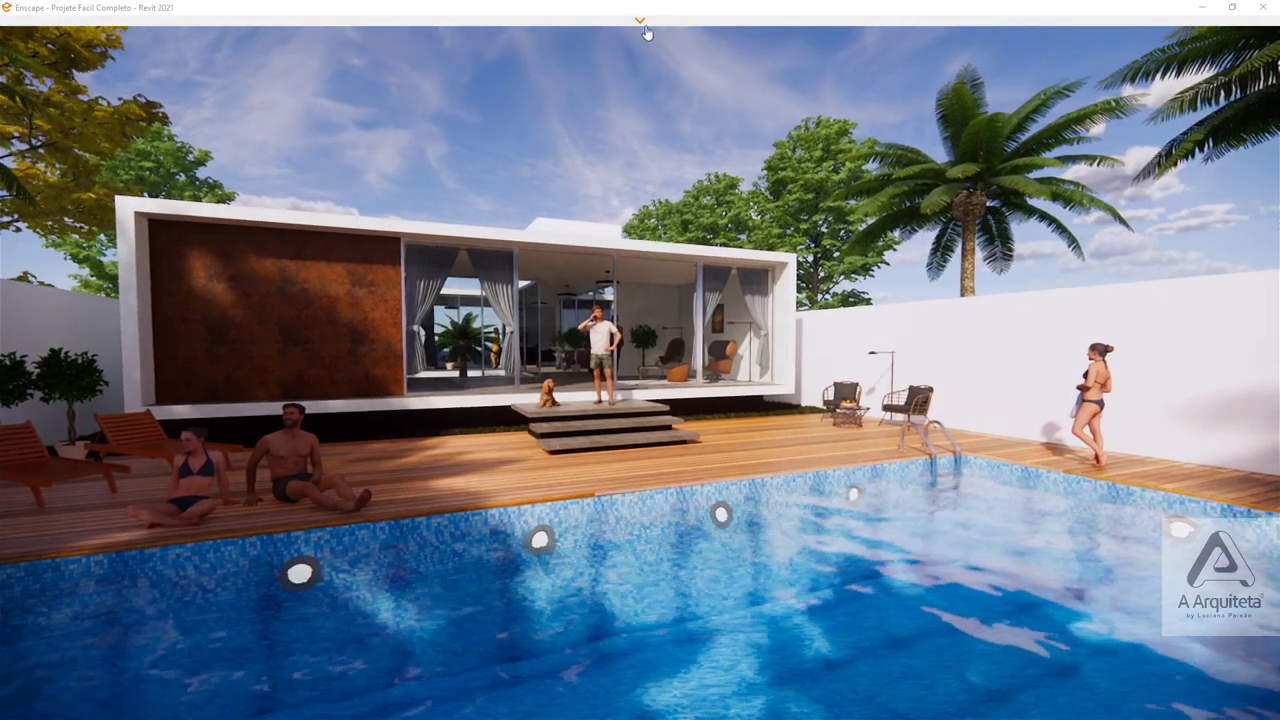
left_click(638, 26)
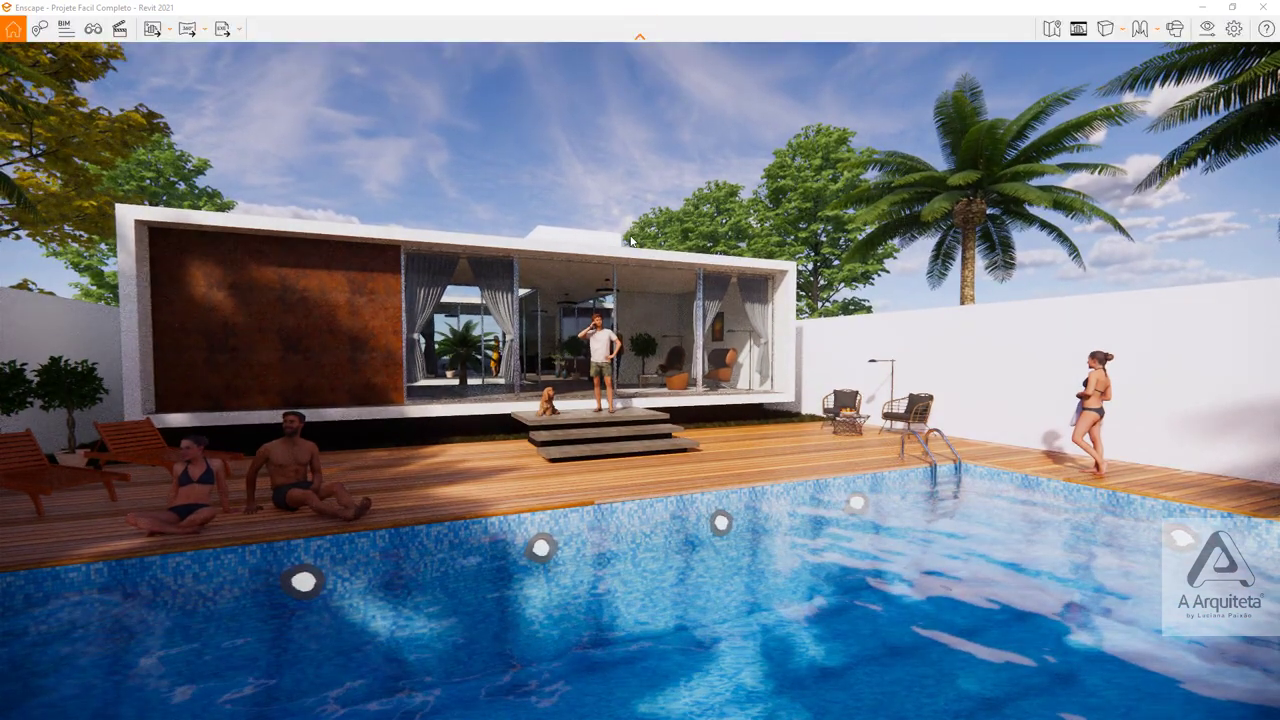